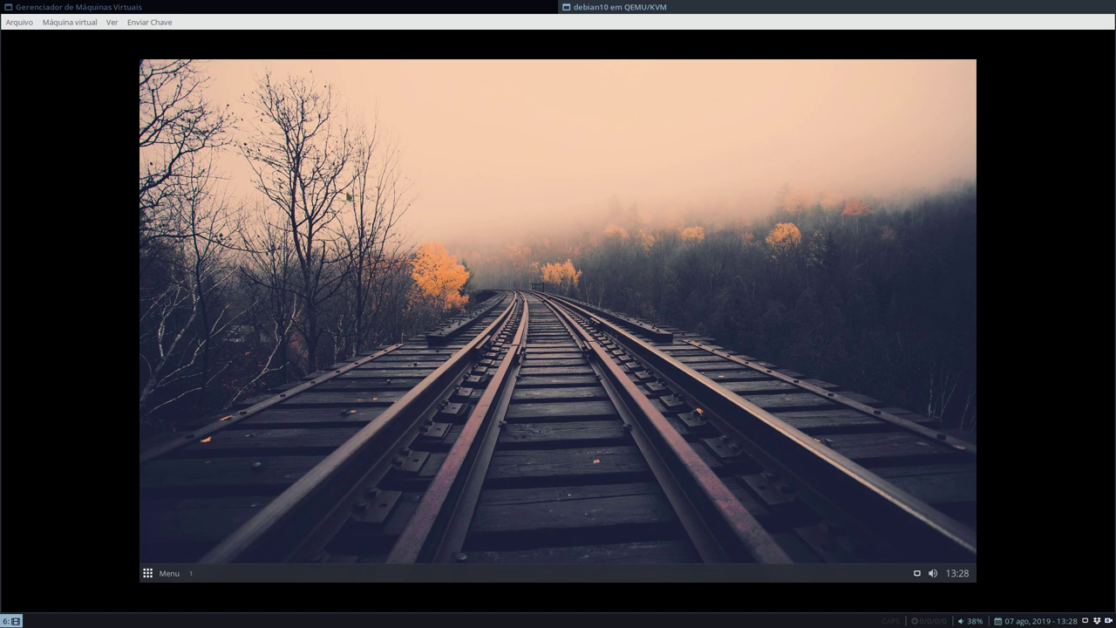
Launch lxappearance through the desktop's run-program prompt
{"action": "right_click", "coordinate": [453, 200]}
{"action": "left_click", "coordinate": [481, 200]}
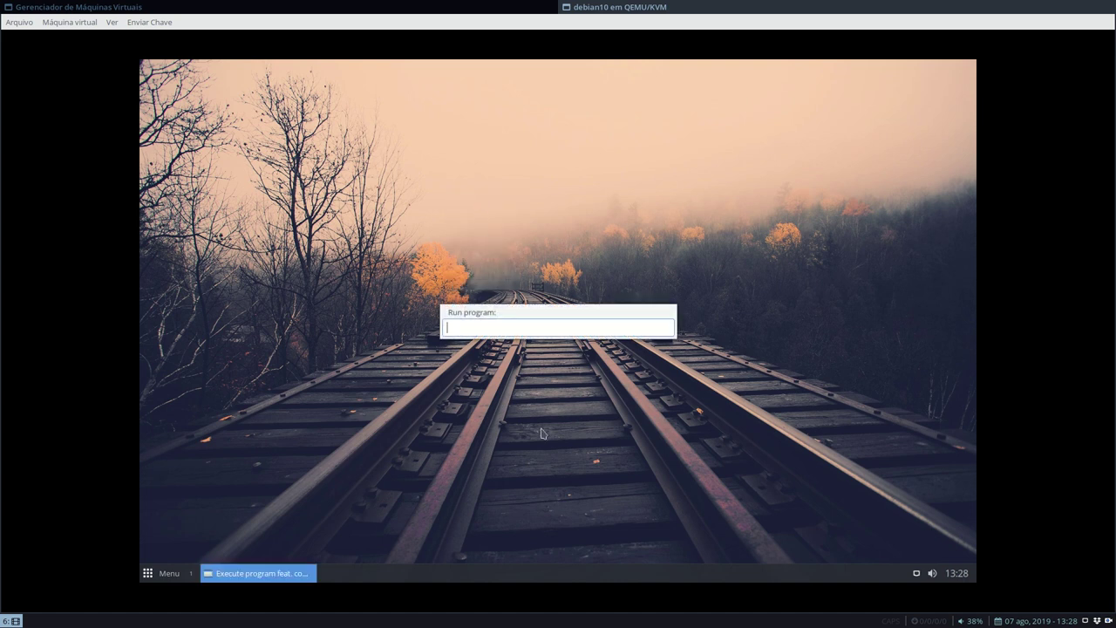
{"action": "type", "text": "lxappearance"}
{"action": "key", "text": "Return"}
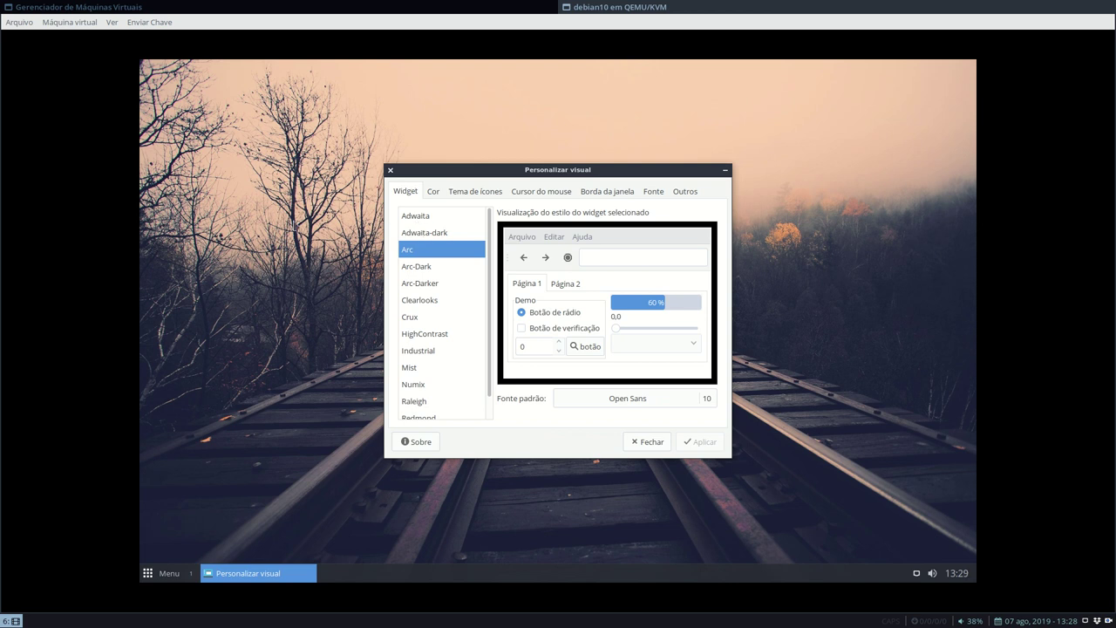
{"action": "right_click", "coordinate": [291, 206]}
{"action": "left_click", "coordinate": [316, 269]}
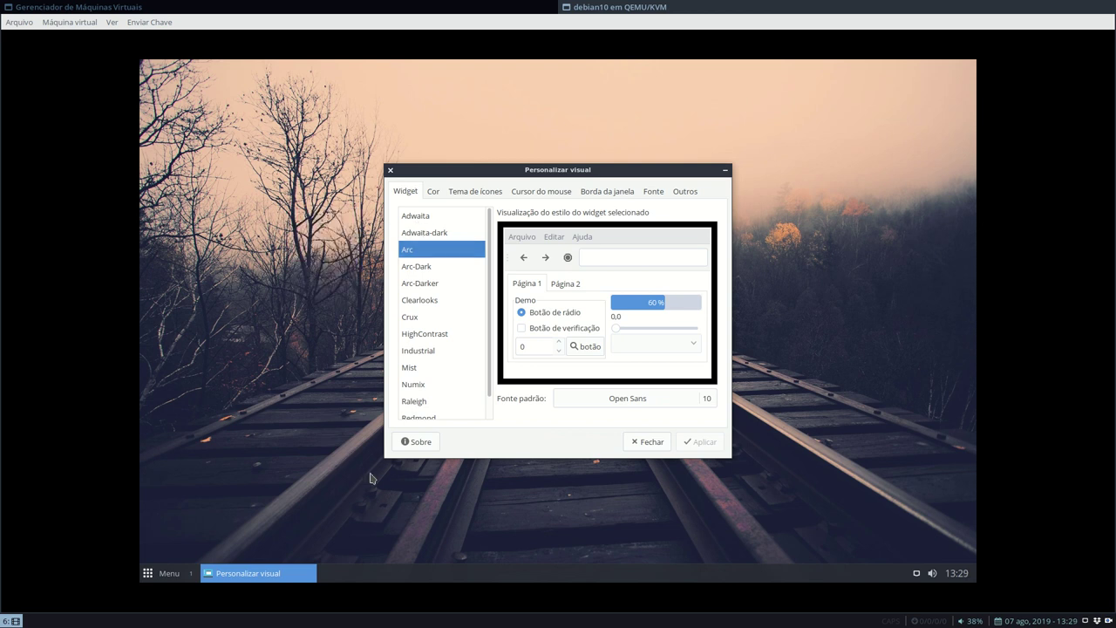
{"action": "left_click", "coordinate": [146, 64]}
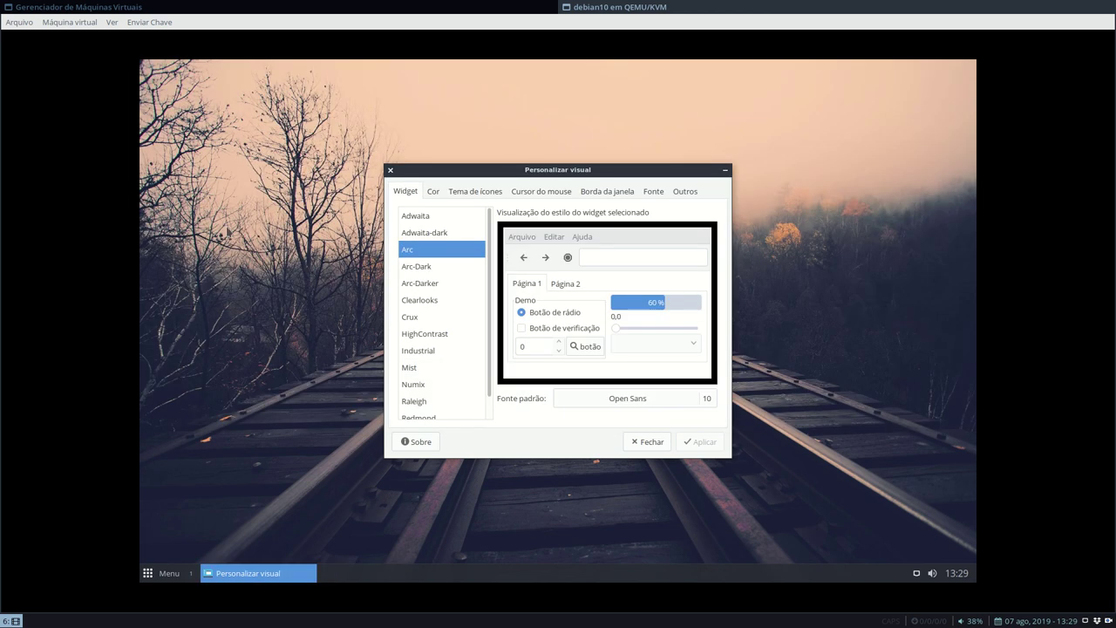
Set the window title bar's button order to LMIC and apply it
{"action": "left_click", "coordinate": [611, 192]}
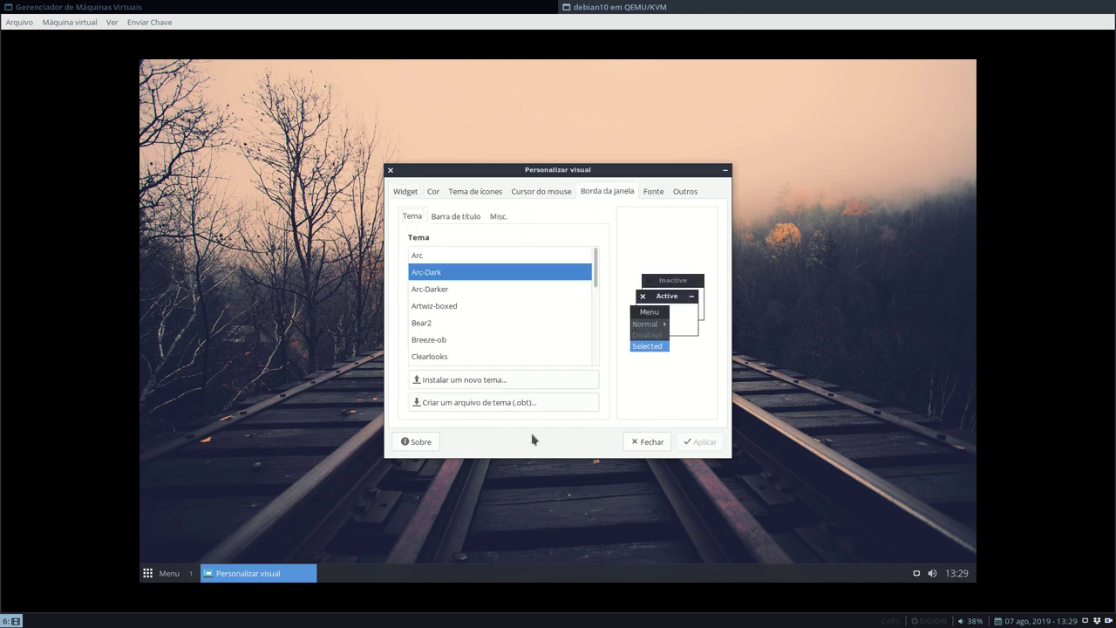
{"action": "left_click", "coordinate": [460, 216]}
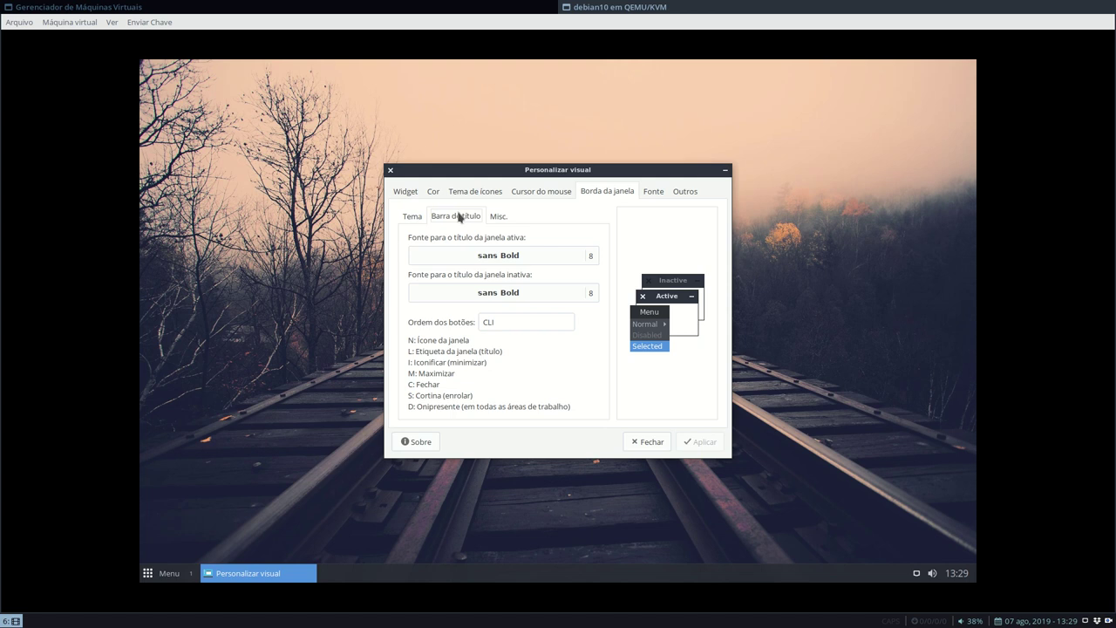
{"action": "double_click", "coordinate": [494, 321]}
{"action": "type", "text": "L"}
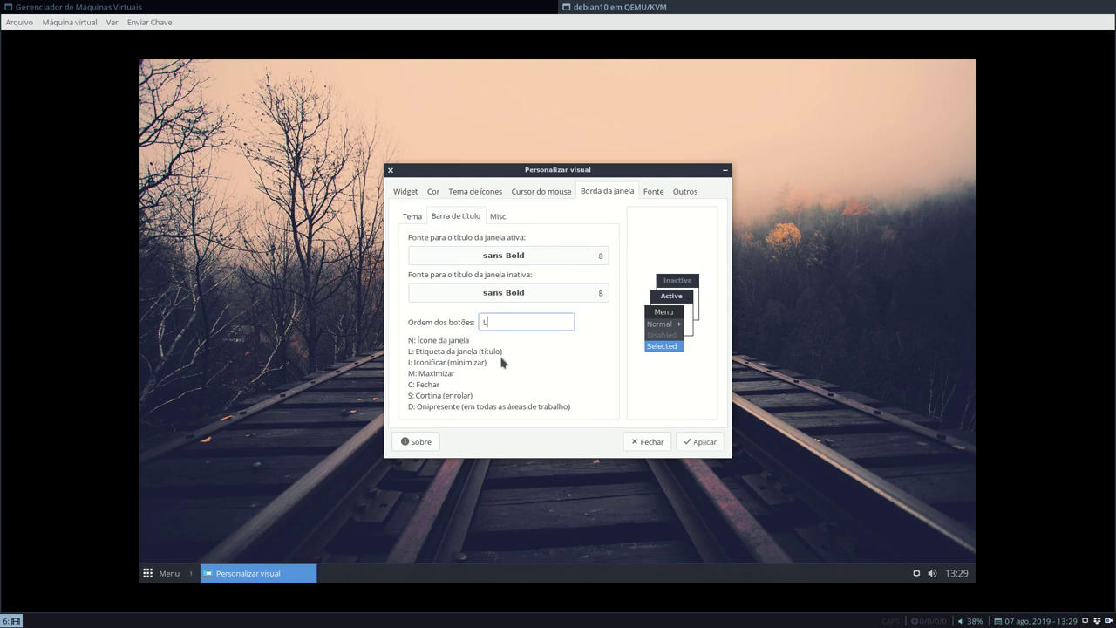
{"action": "type", "text": "M"}
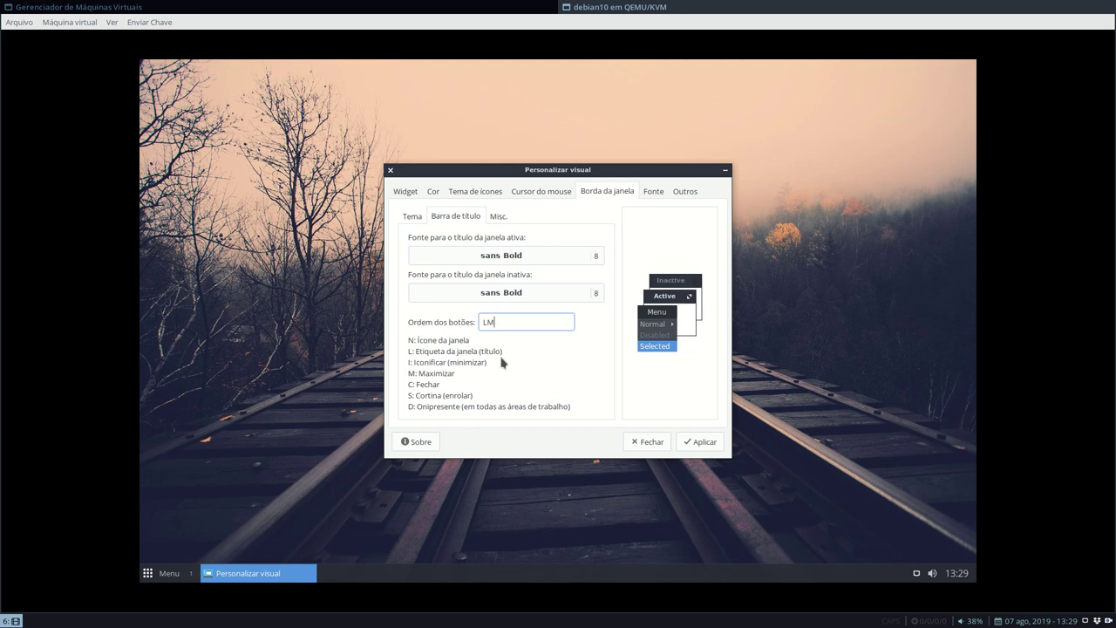
{"action": "type", "text": "I"}
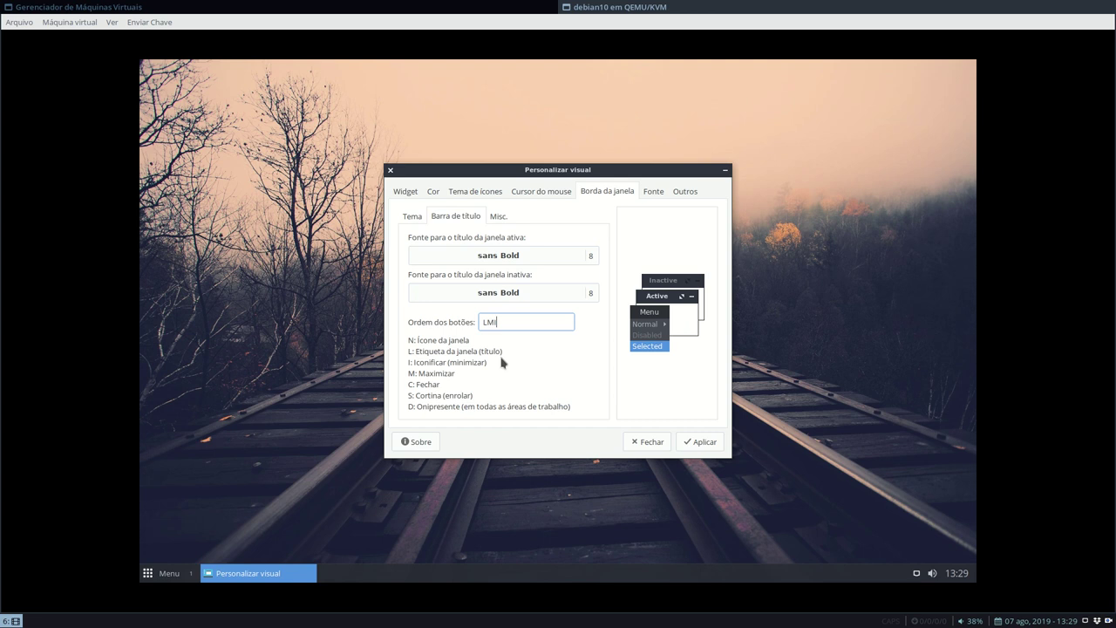
{"action": "type", "text": "C"}
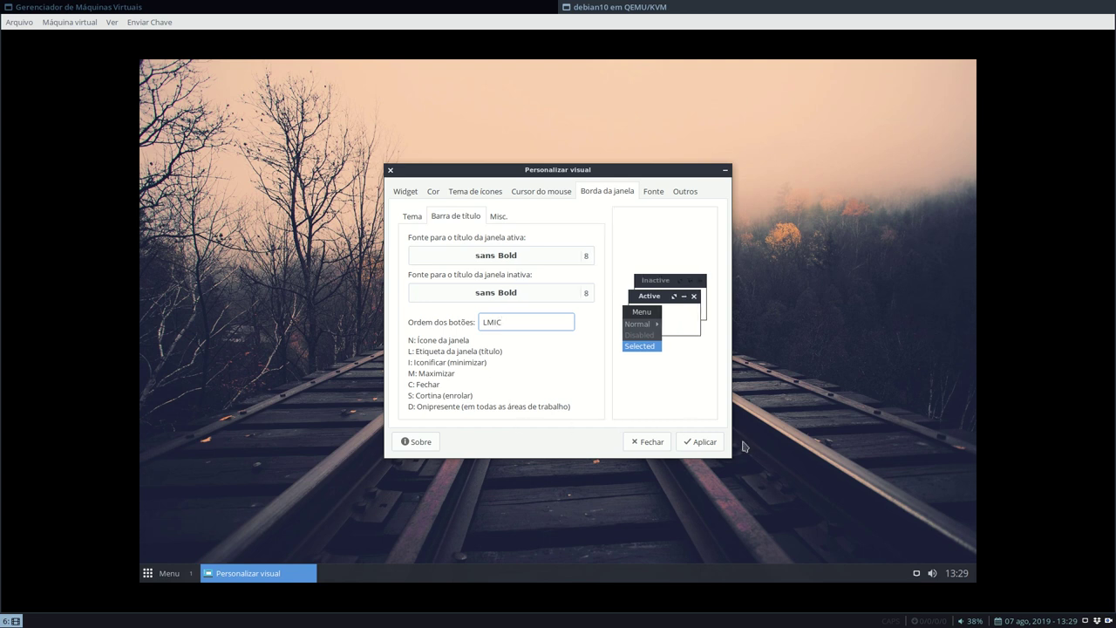
{"action": "left_click", "coordinate": [705, 442]}
Set the title bar's button order to CLI, apply it and close the appearance settings
{"action": "left_click_drag", "start_coordinate": [528, 318], "coordinate": [404, 302]}
{"action": "type", "text": "CLI"}
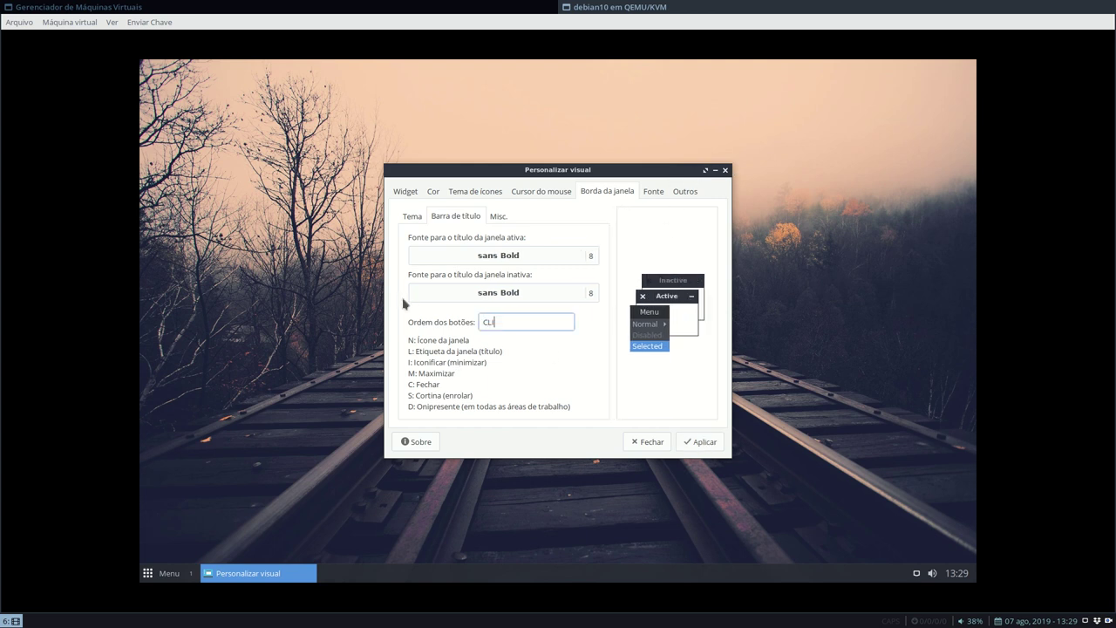
{"action": "left_click", "coordinate": [697, 445]}
{"action": "left_click", "coordinate": [650, 442]}
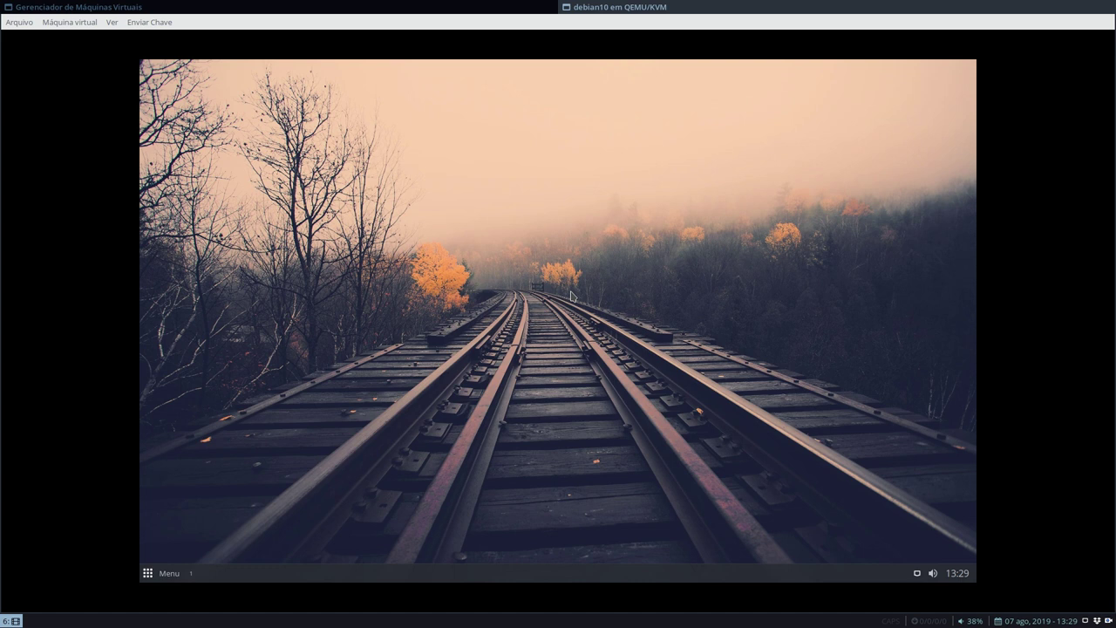
{"action": "right_click", "coordinate": [352, 156]}
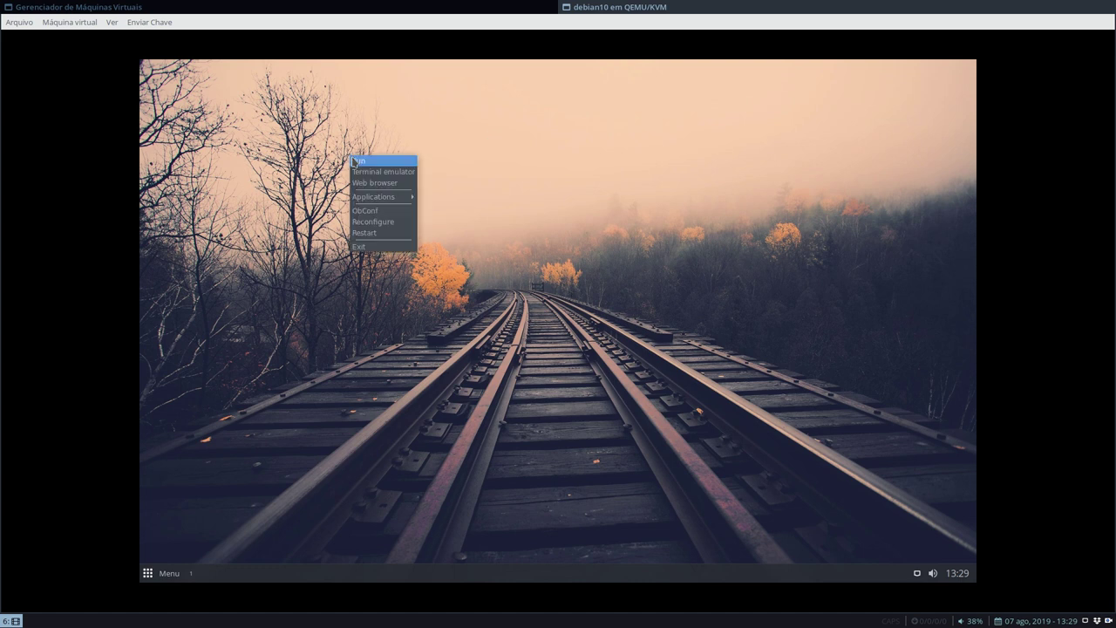
{"action": "left_click", "coordinate": [548, 137]}
{"action": "right_click", "coordinate": [270, 274]}
{"action": "left_click", "coordinate": [481, 205]}
{"action": "right_click", "coordinate": [316, 232]}
{"action": "left_click", "coordinate": [407, 397]}
{"action": "right_click", "coordinate": [351, 199]}
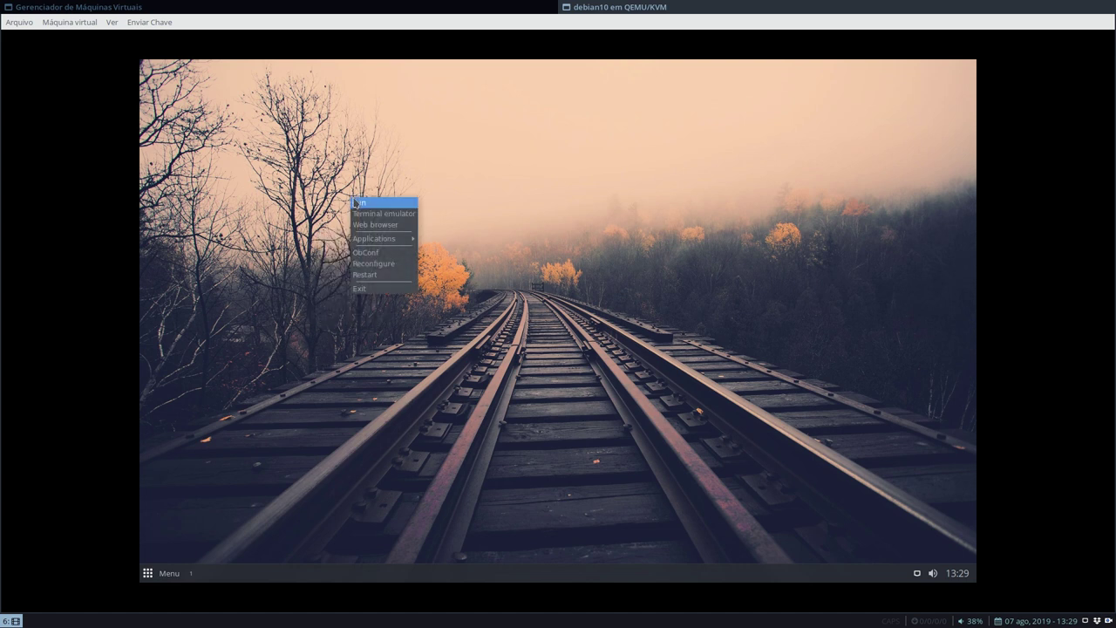
{"action": "left_click", "coordinate": [487, 338]}
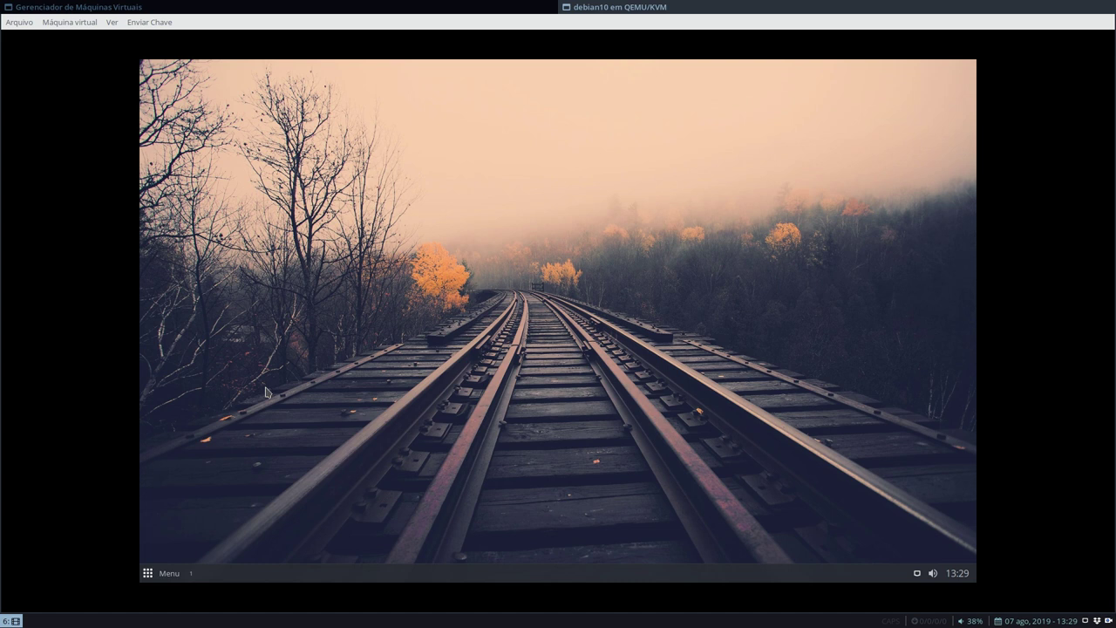
Run "pcmanfm --desktop" through the run-program prompt to let the file manager handle the desktop
{"action": "right_click", "coordinate": [422, 247]}
{"action": "left_click", "coordinate": [429, 250]}
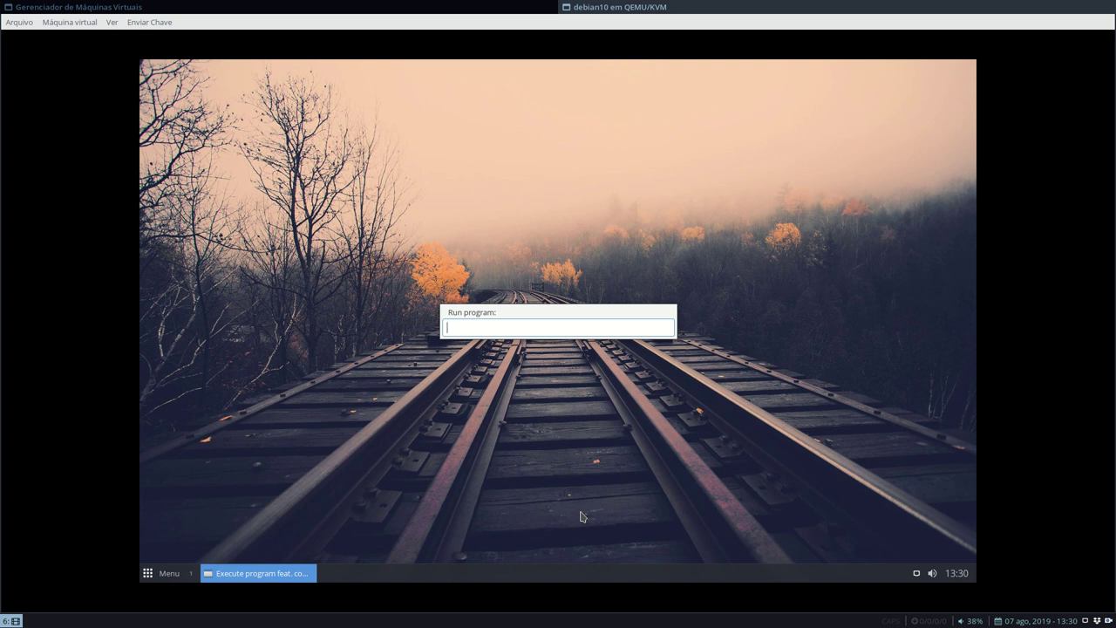
{"action": "type", "text": "pcmanfm --desktop"}
{"action": "key", "text": "Return"}
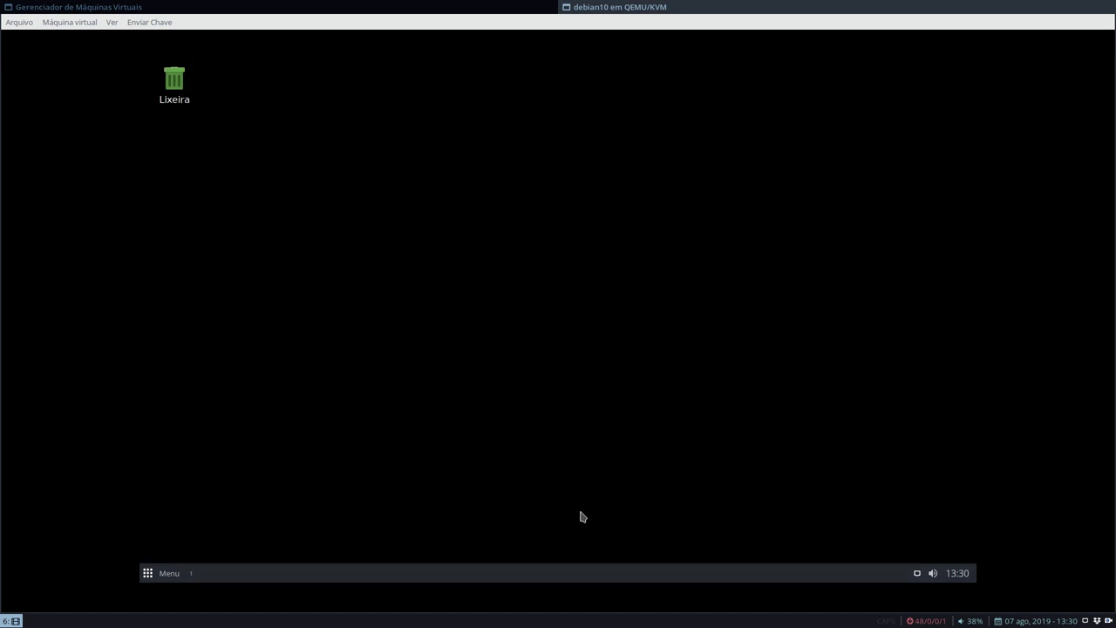
{"action": "right_click", "coordinate": [296, 187]}
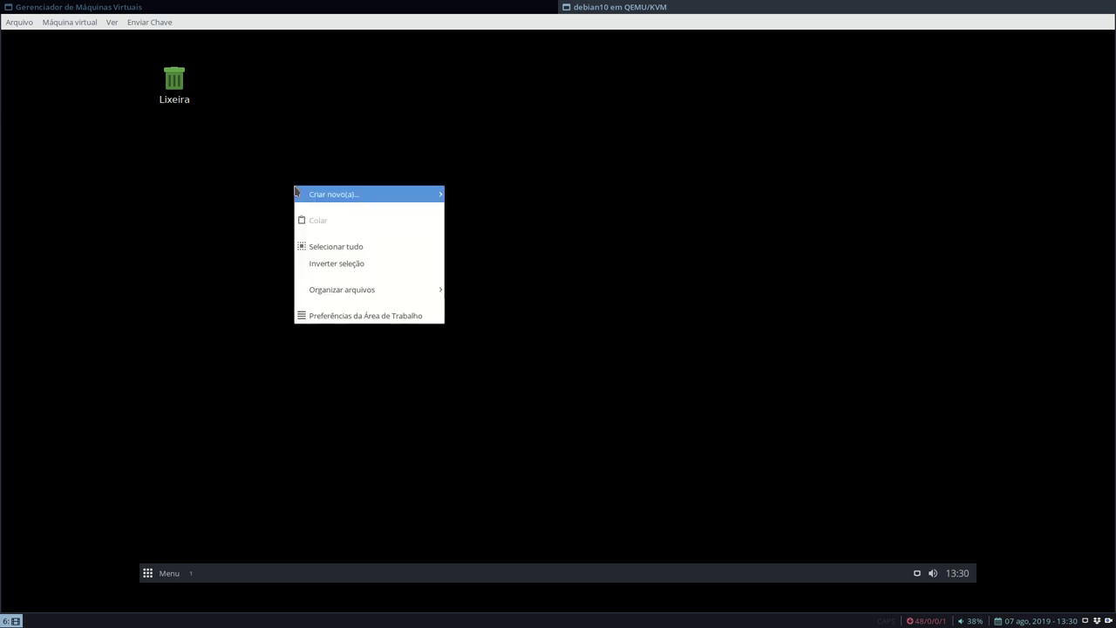
{"action": "left_click", "coordinate": [231, 208]}
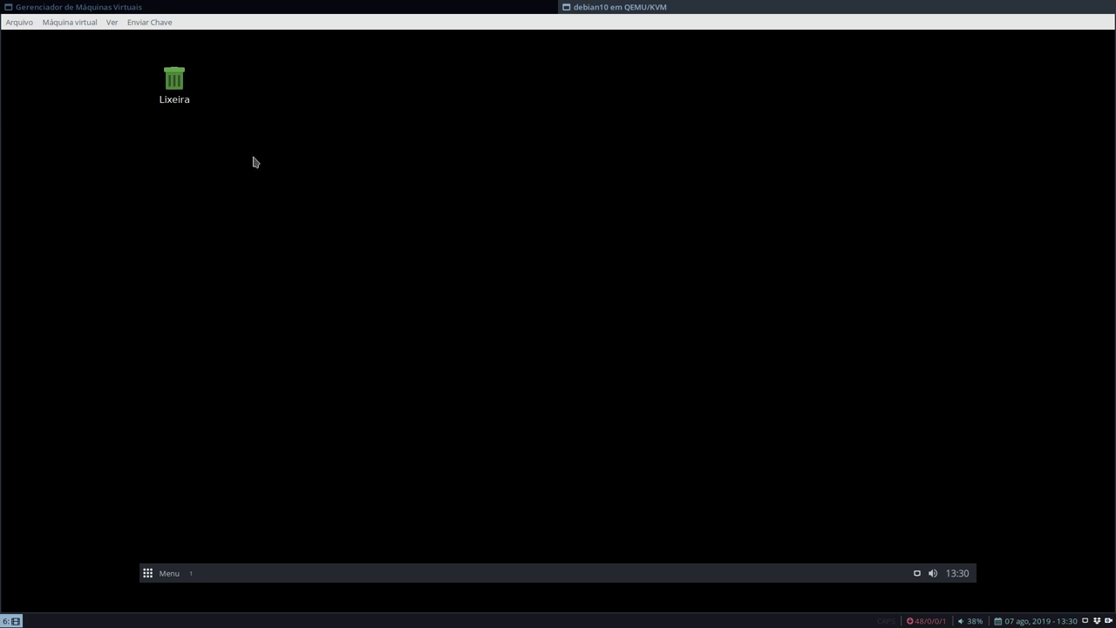
{"action": "right_click", "coordinate": [253, 162]}
{"action": "left_click", "coordinate": [444, 120]}
{"action": "left_click", "coordinate": [182, 85]}
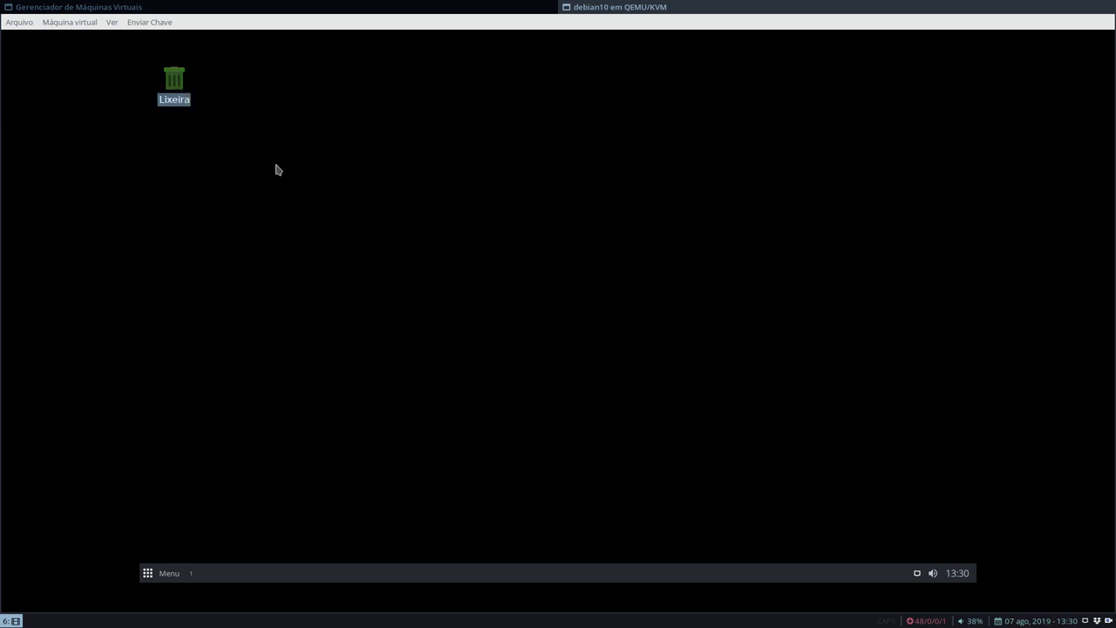
In the desktop preferences, set the wallpaper mode to "Esticar e cortar para ocupar toda a área do monitor"
{"action": "right_click", "coordinate": [393, 206]}
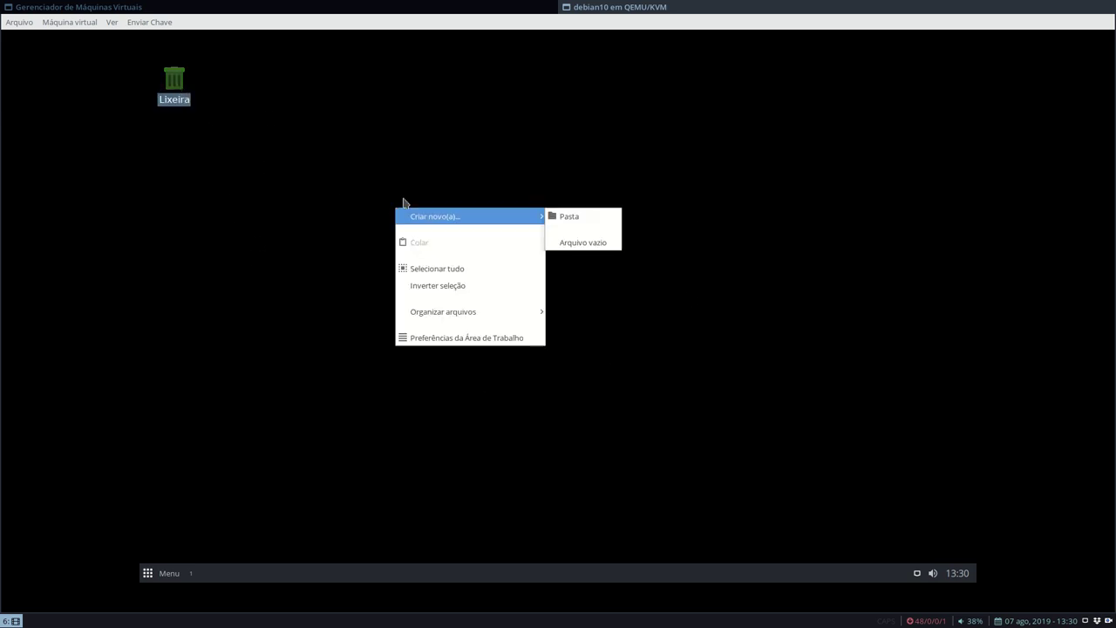
{"action": "left_click", "coordinate": [485, 338]}
{"action": "left_click", "coordinate": [603, 273]}
{"action": "left_click", "coordinate": [601, 272]}
{"action": "left_click", "coordinate": [601, 272]}
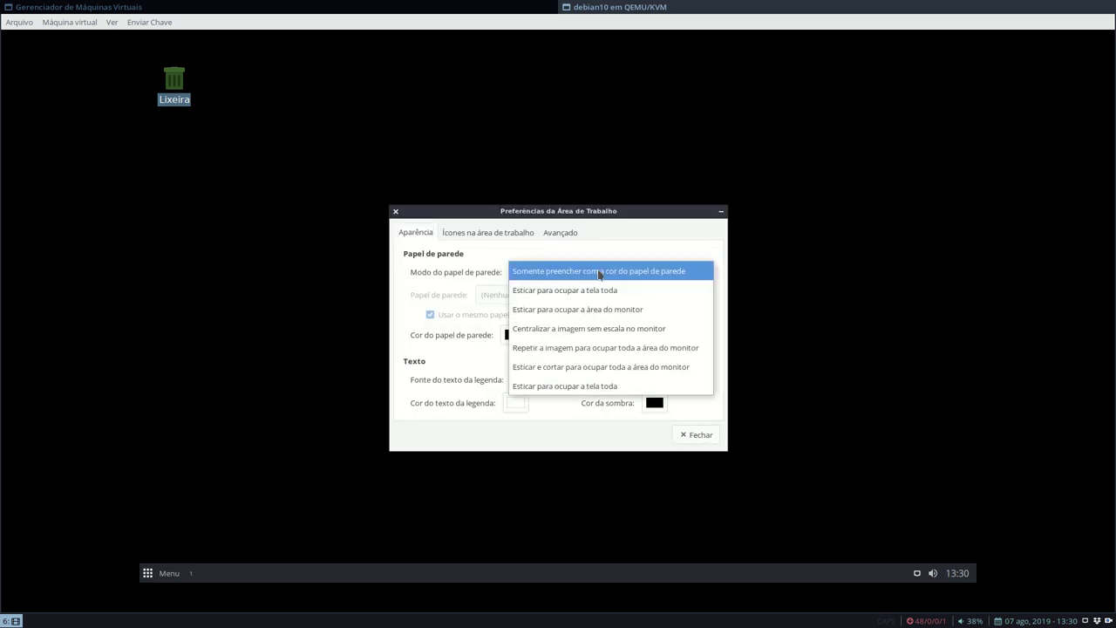
{"action": "left_click", "coordinate": [587, 367]}
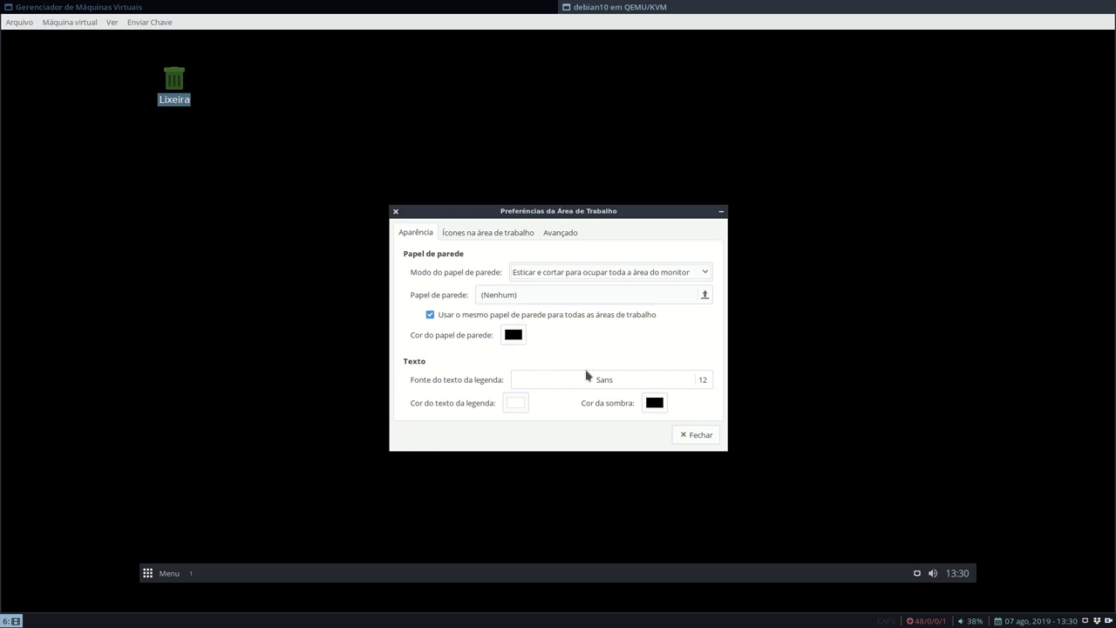
Start choosing a wallpaper image, show hidden files and browse from the home folder to .local/share/wallpapers
{"action": "left_click", "coordinate": [705, 294]}
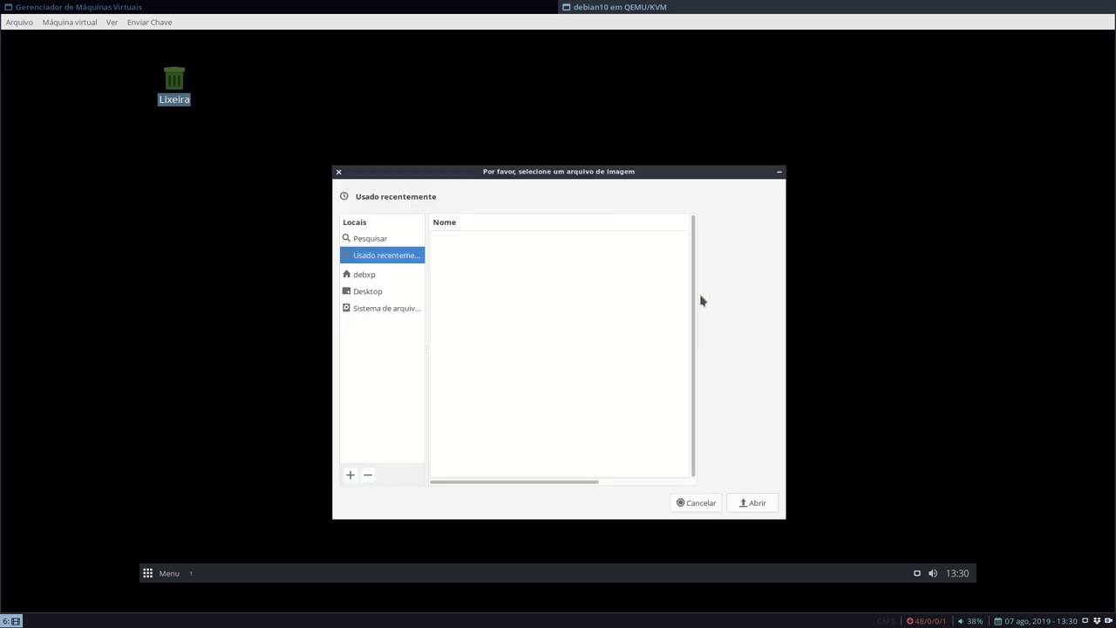
{"action": "left_click", "coordinate": [381, 276]}
{"action": "key", "text": "ctrl+h"}
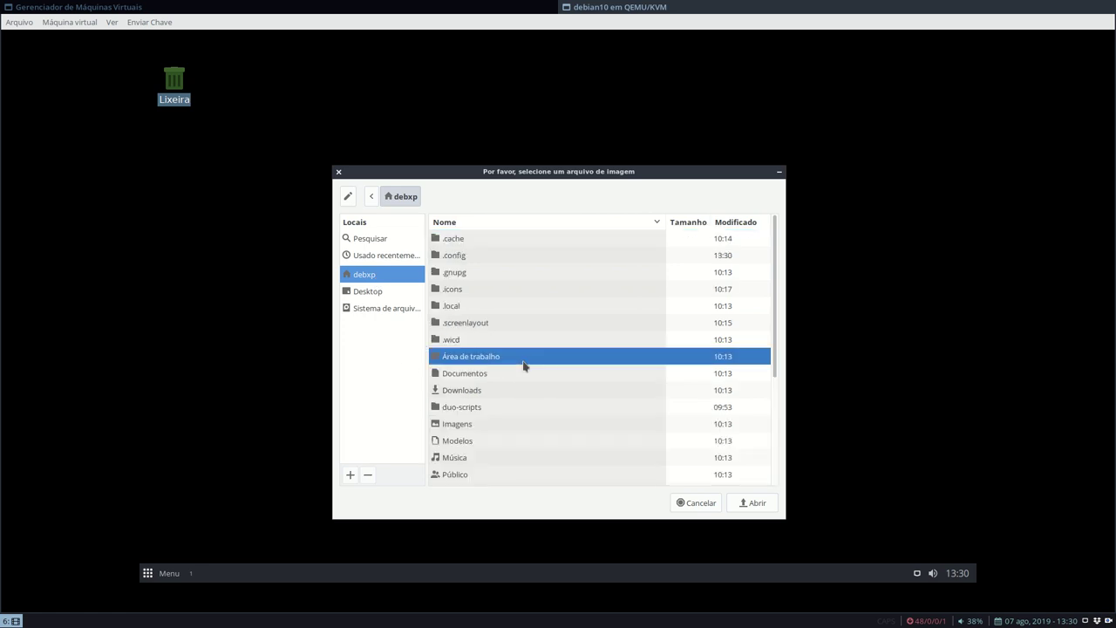
{"action": "left_click", "coordinate": [485, 308]}
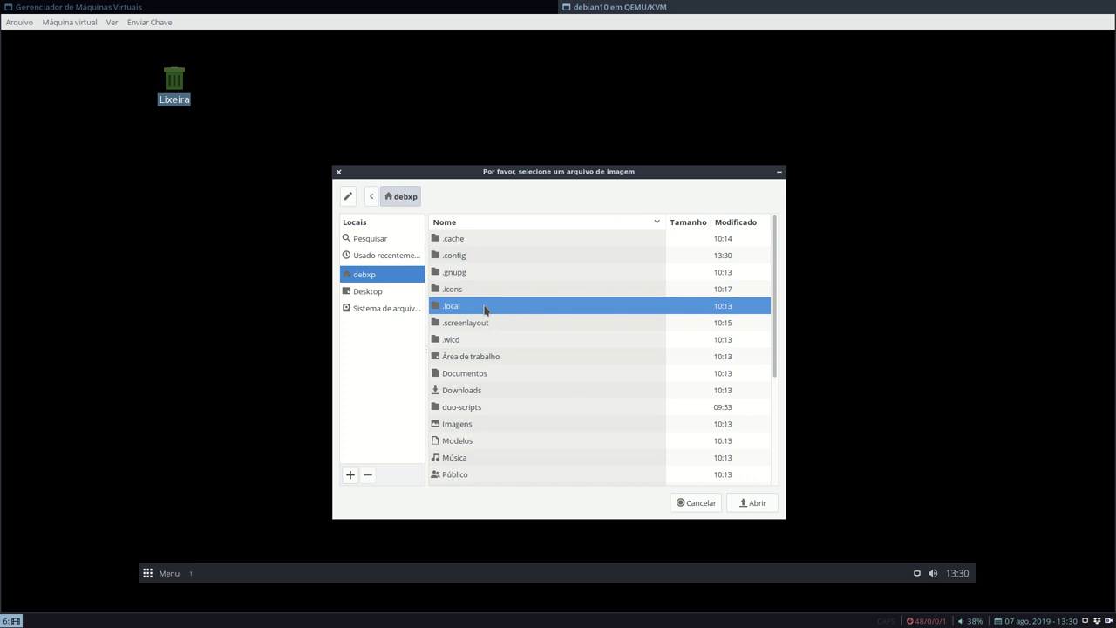
{"action": "double_click", "coordinate": [485, 308]}
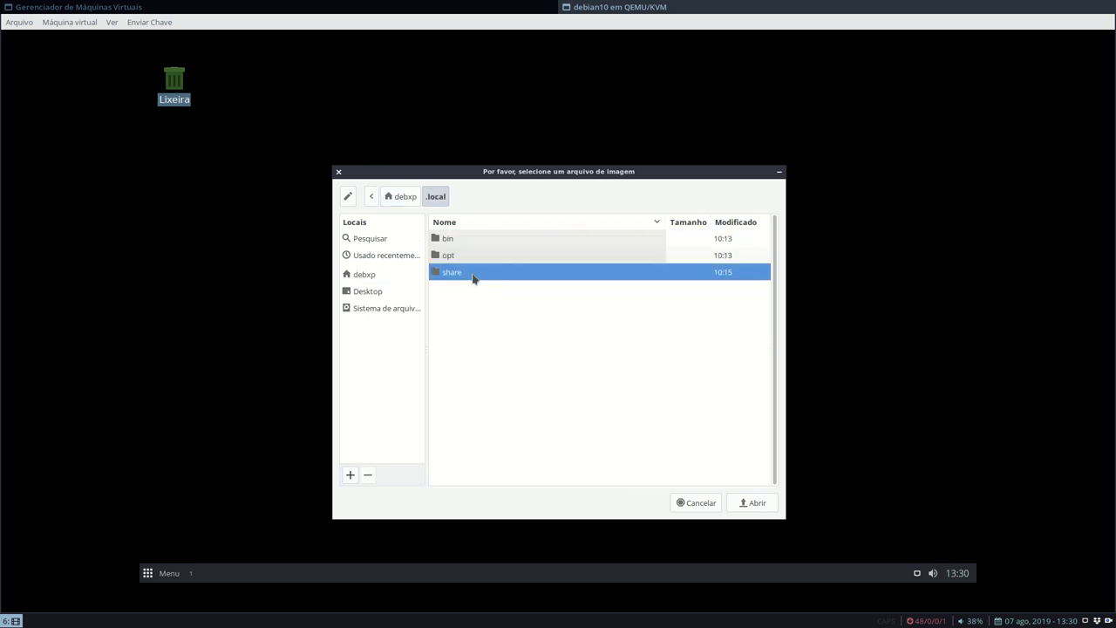
{"action": "double_click", "coordinate": [473, 276]}
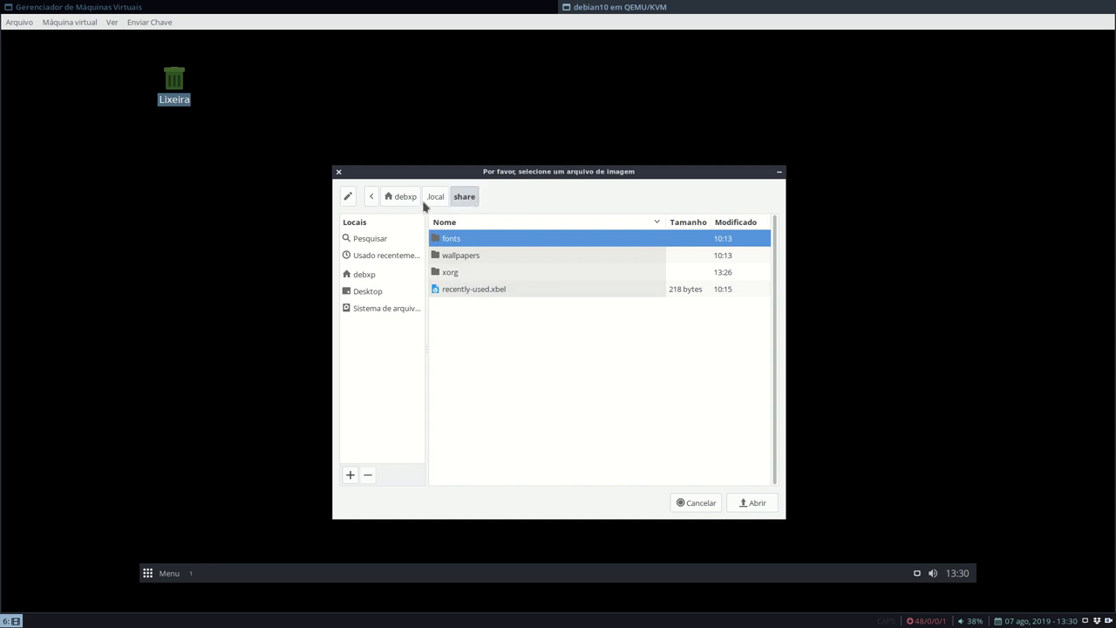
{"action": "double_click", "coordinate": [462, 256]}
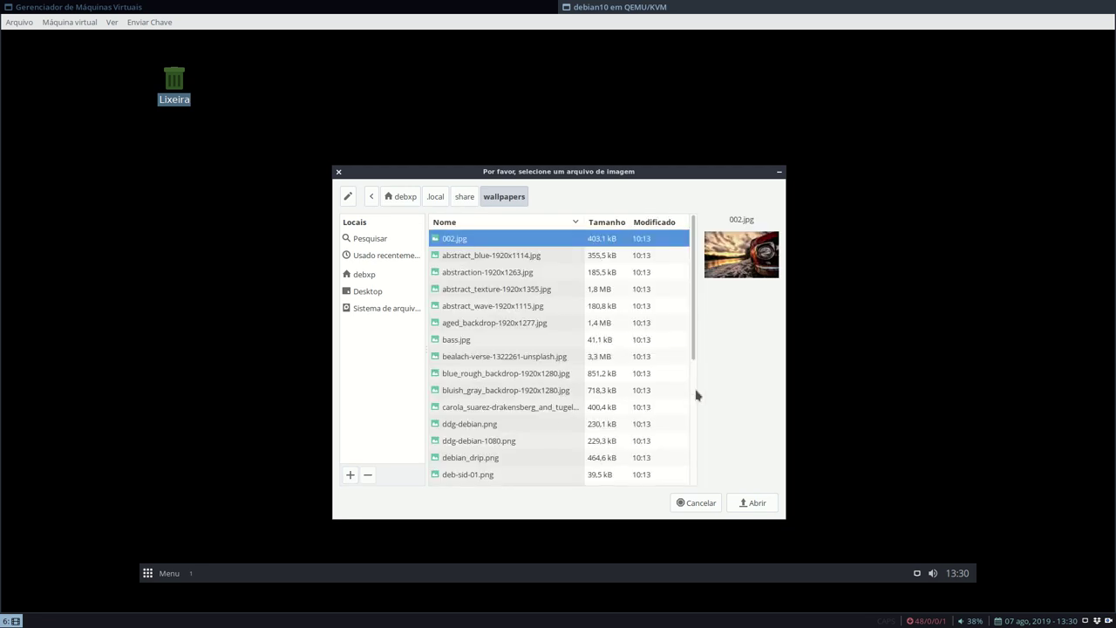
Choose vintage-wallpapers-03.jpg from the wallpapers folder as the desktop wallpaper
{"action": "scroll", "coordinate": [513, 267], "scroll_direction": "down", "scroll_amount": 3}
{"action": "scroll", "coordinate": [511, 266], "scroll_direction": "down", "scroll_amount": 2}
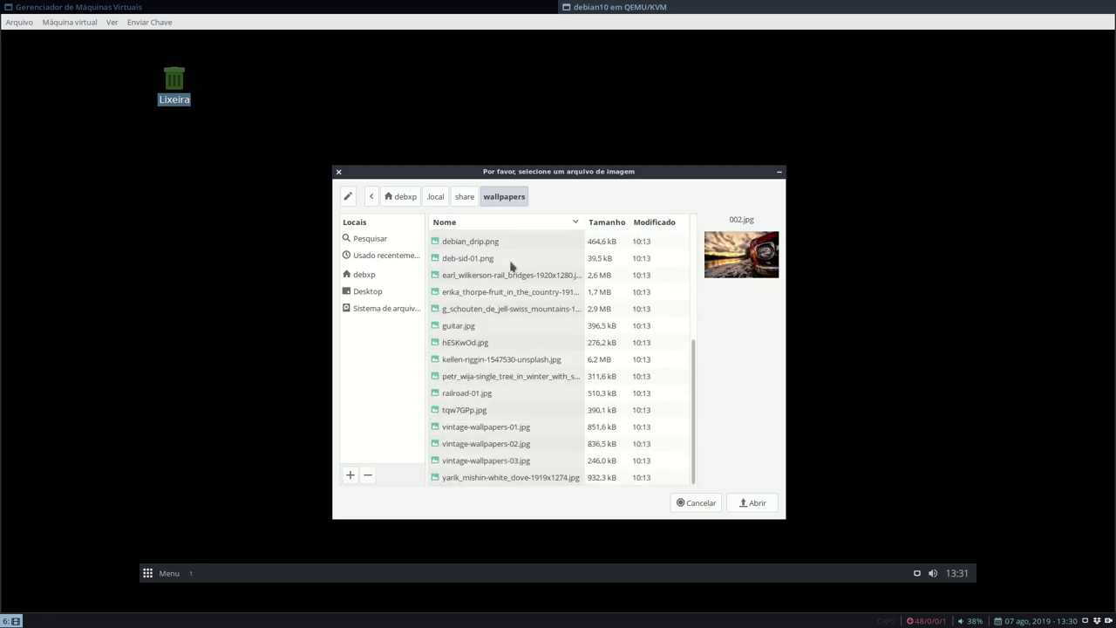
{"action": "left_click", "coordinate": [480, 462]}
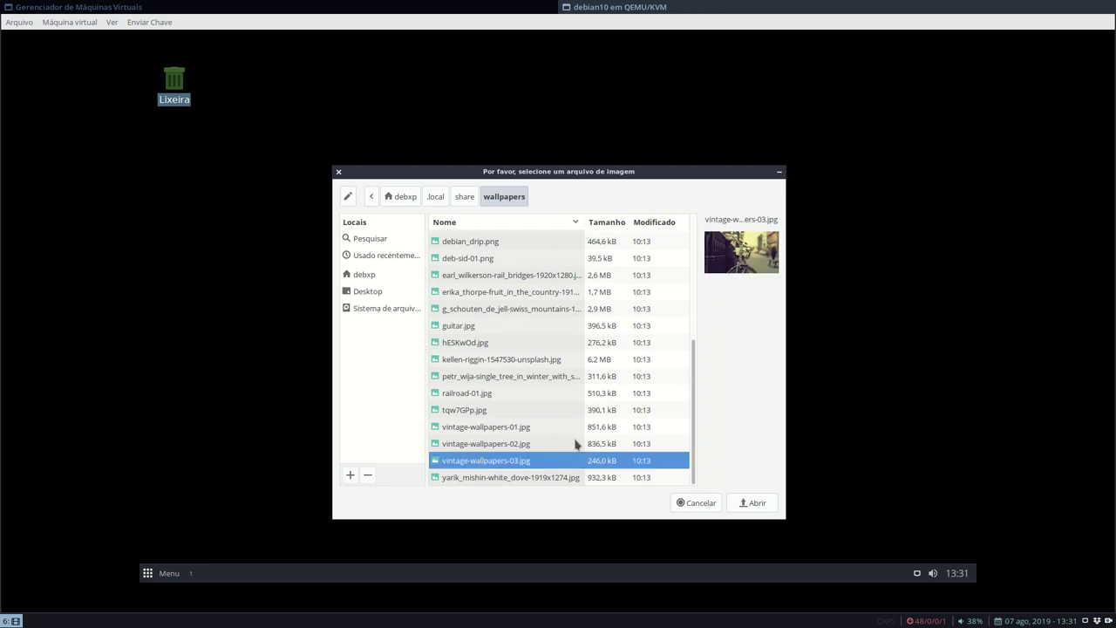
{"action": "left_click", "coordinate": [750, 503]}
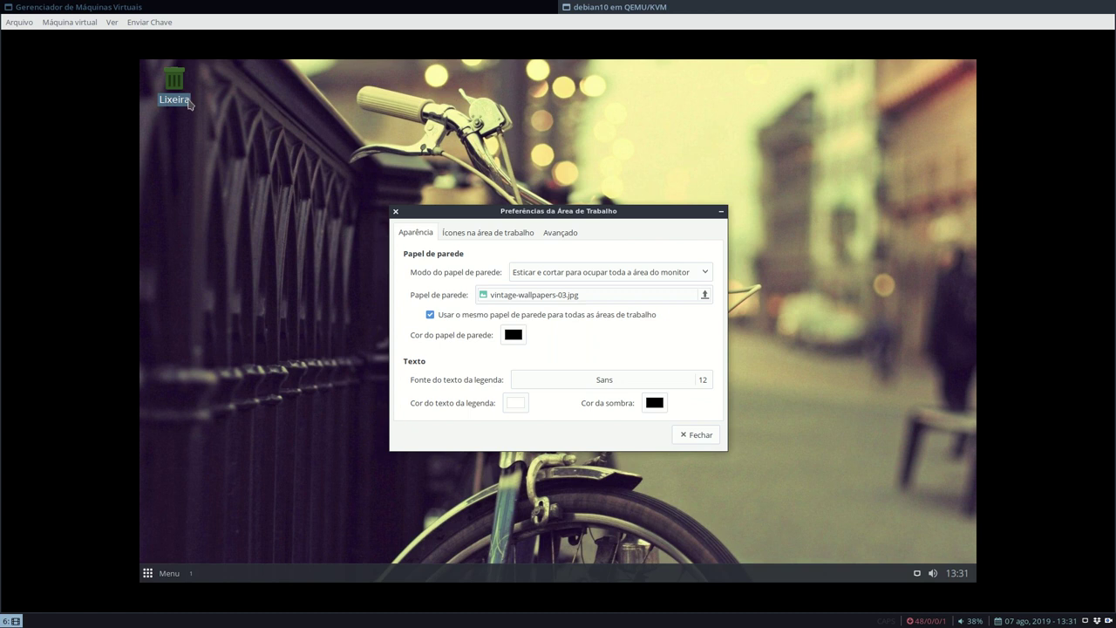
Set the desktop label font to Open Sans Regular, size 10
{"action": "left_click", "coordinate": [622, 381]}
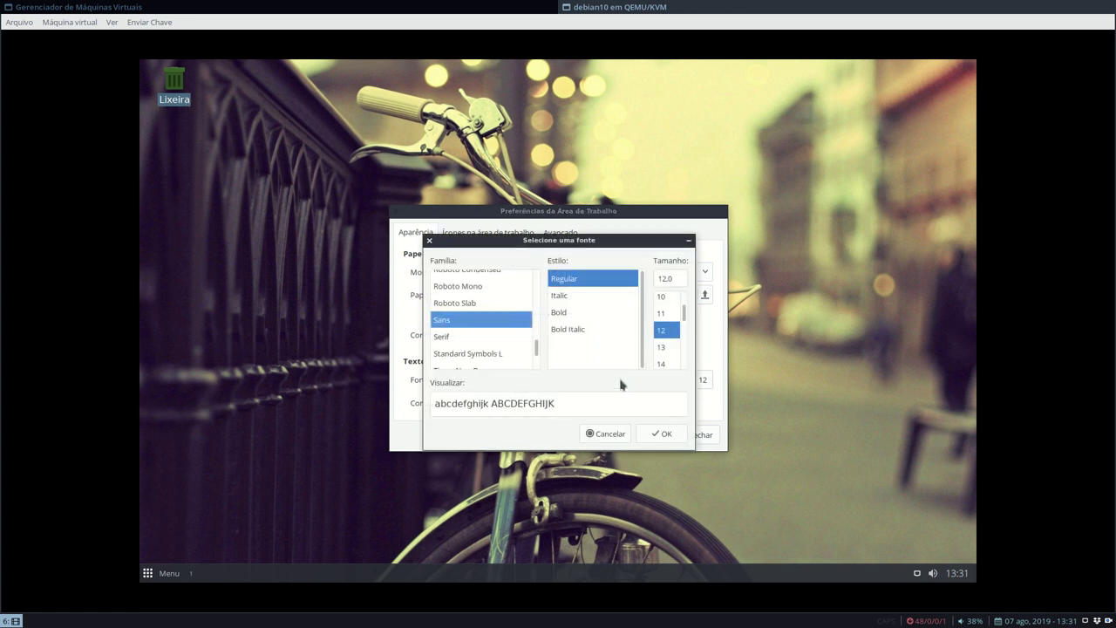
{"action": "type", "text": "open"}
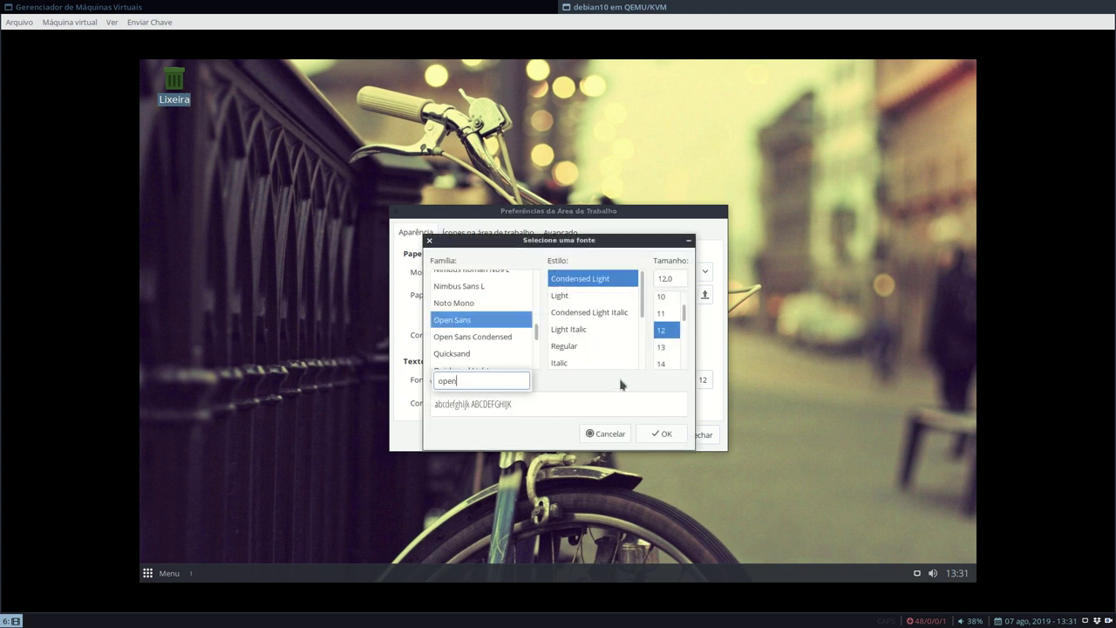
{"action": "left_click", "coordinate": [562, 346]}
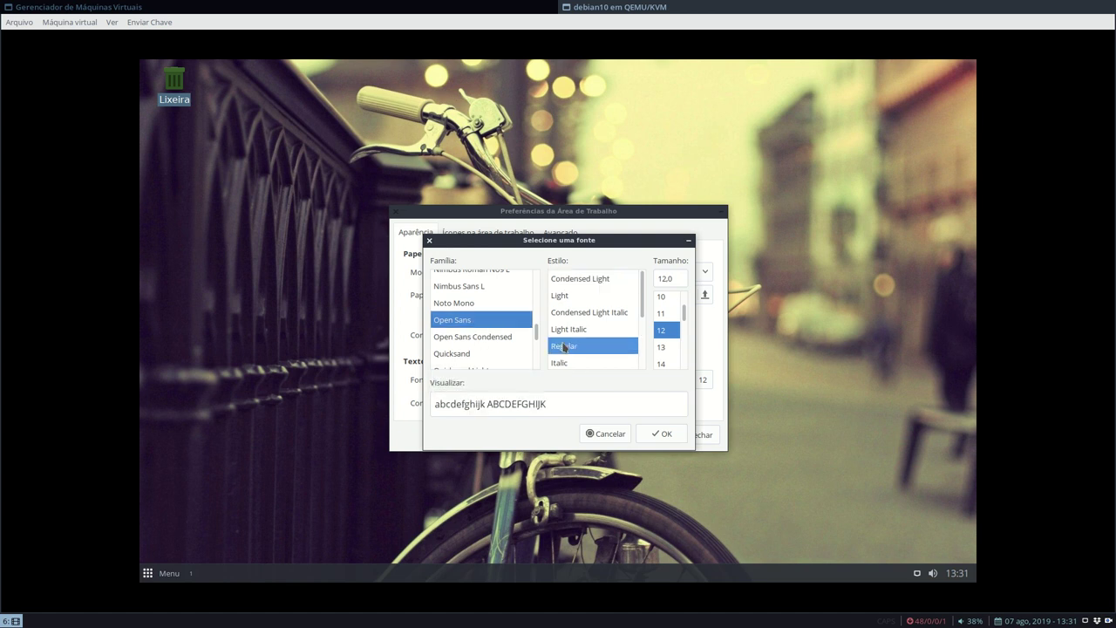
{"action": "left_click", "coordinate": [668, 298]}
{"action": "left_click", "coordinate": [660, 434]}
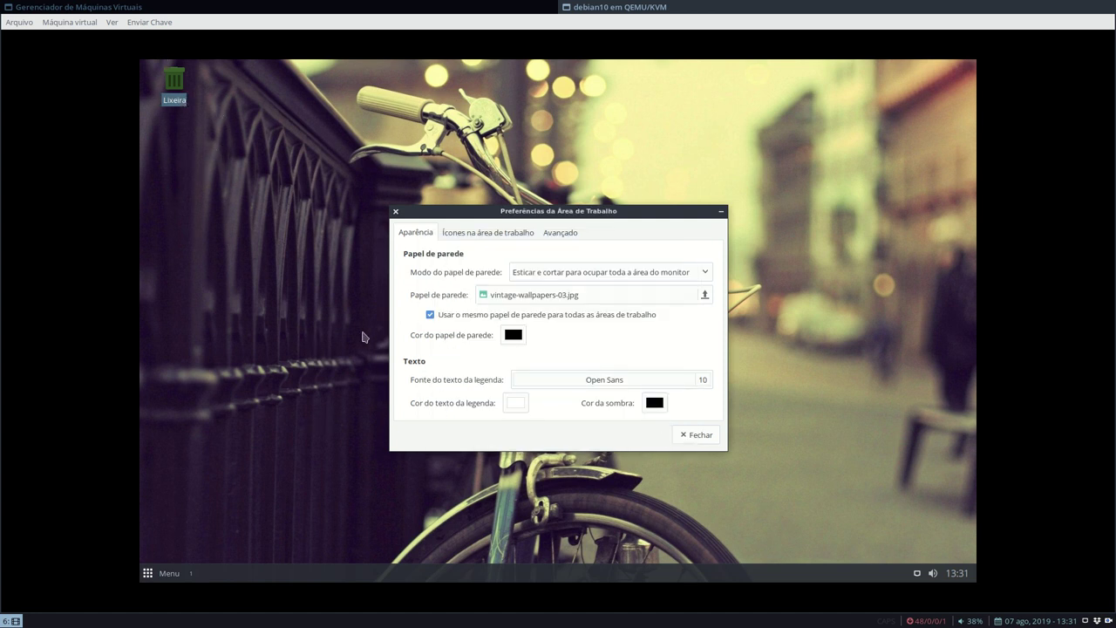
In the desktop icon preferences, turn on the "Documentos" and connected-volume icons
{"action": "left_click", "coordinate": [481, 235]}
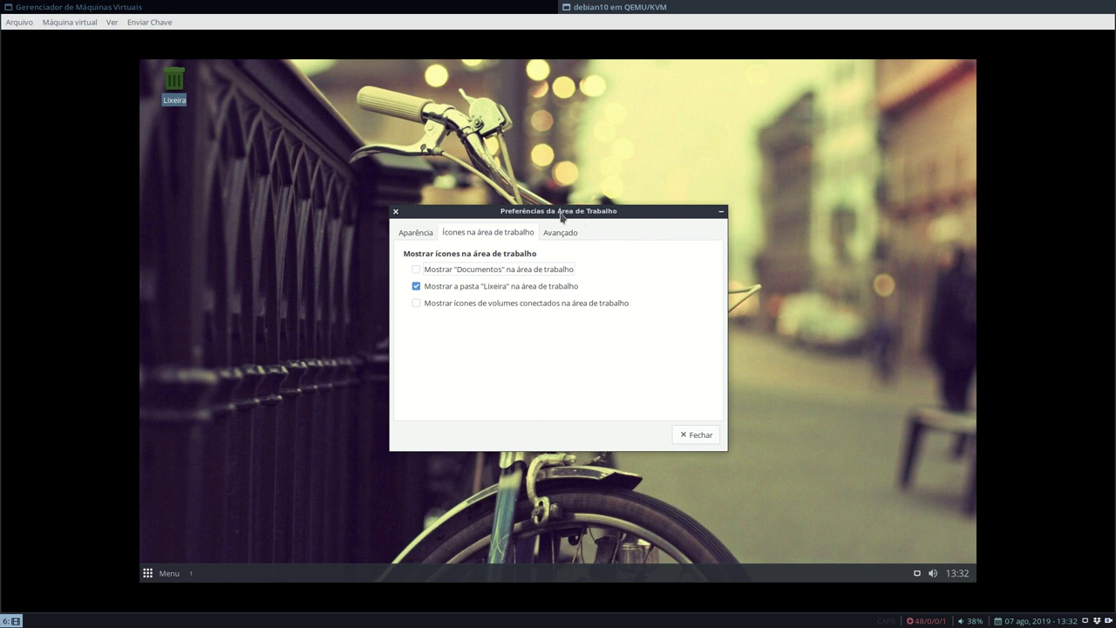
{"action": "right_click", "coordinate": [281, 248]}
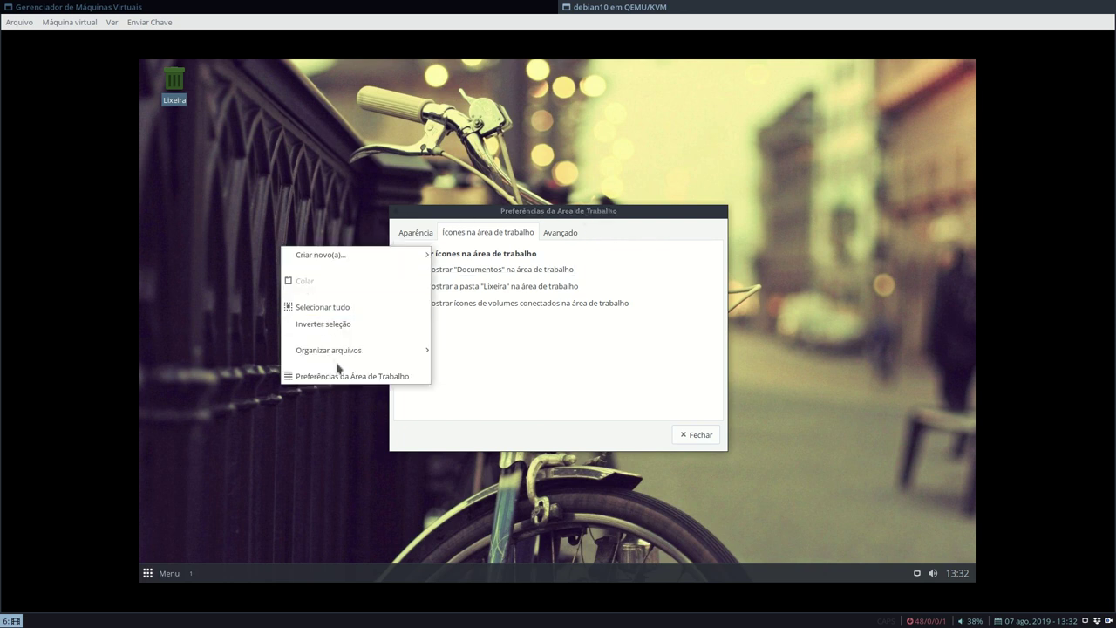
{"action": "left_click", "coordinate": [539, 216]}
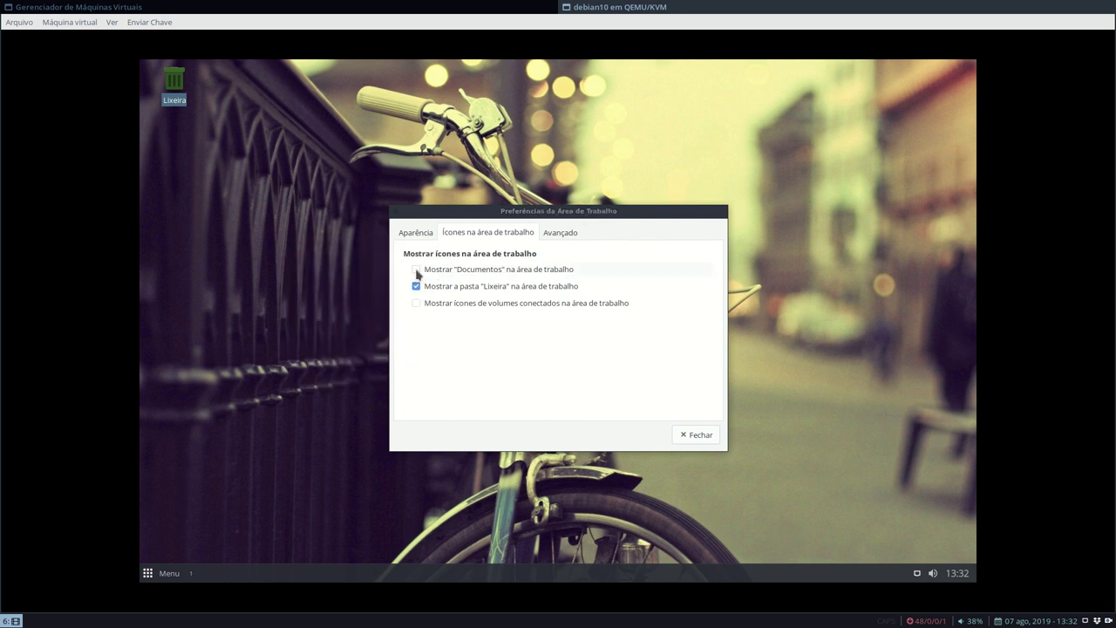
{"action": "left_click", "coordinate": [416, 270]}
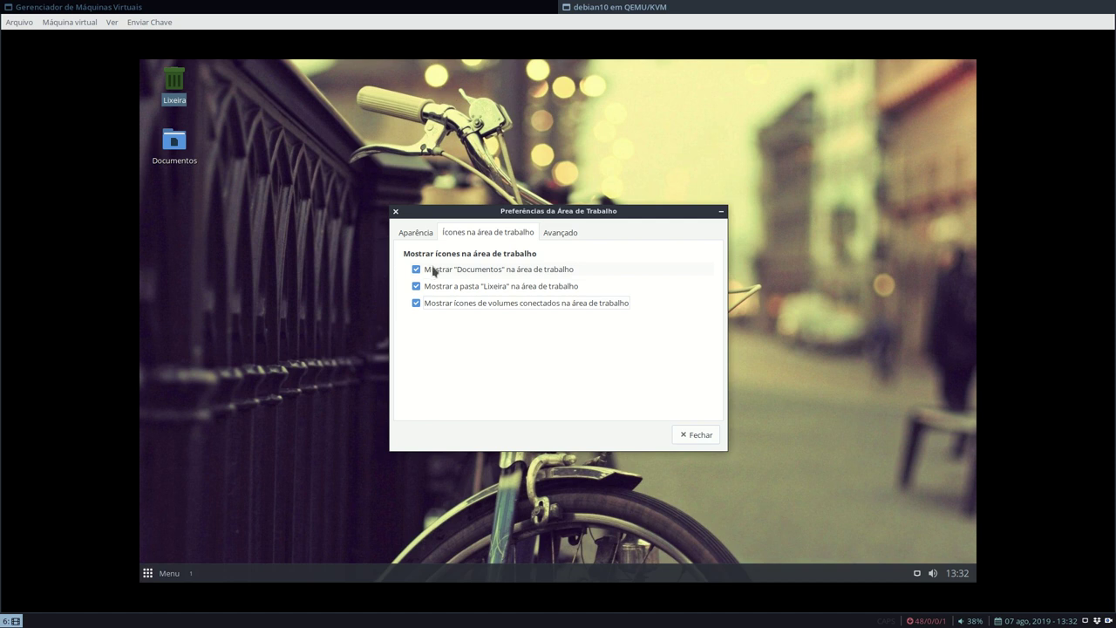
Open the Documentos folder from its desktop icon, then close its window
{"action": "double_click", "coordinate": [182, 142]}
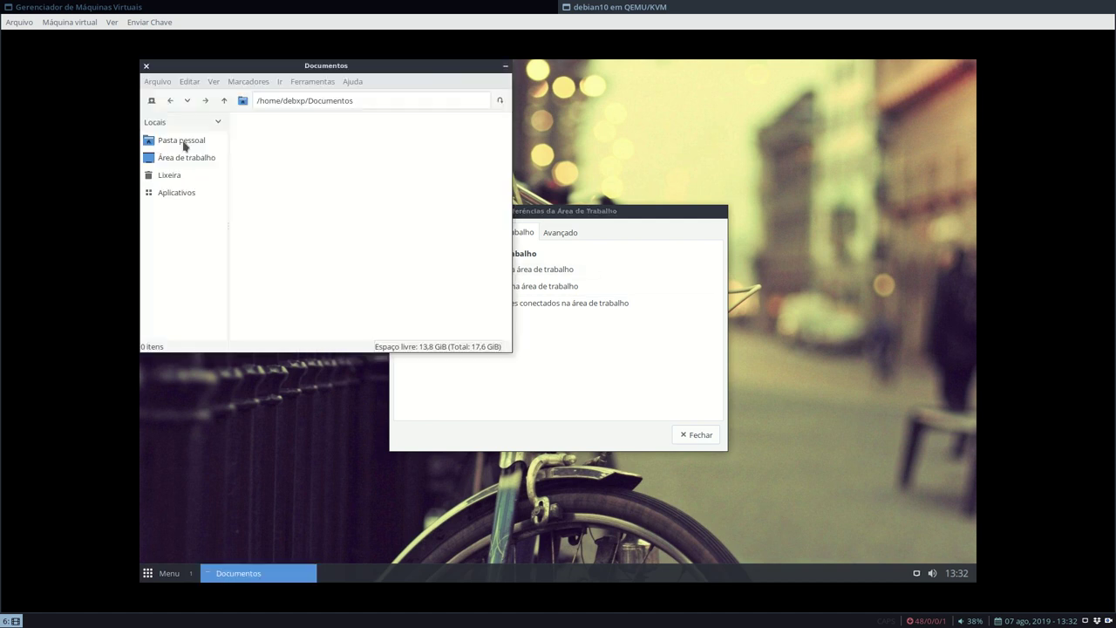
{"action": "left_click", "coordinate": [195, 143]}
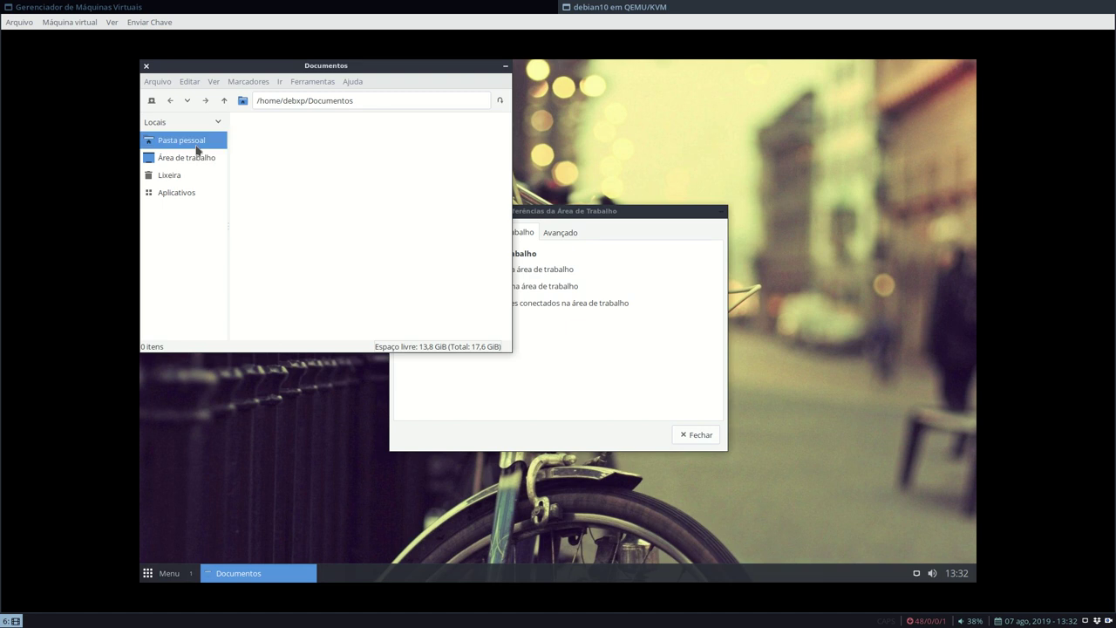
{"action": "left_click", "coordinate": [147, 68]}
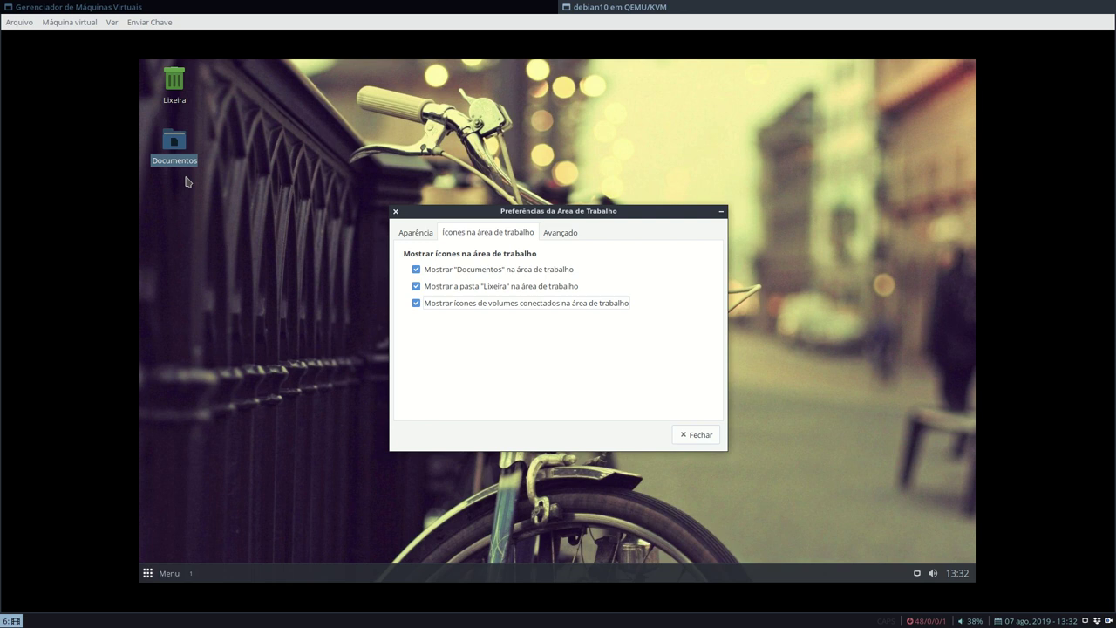
Turn off the "Documentos", "Lixeira" and connected-volume icons on the desktop
{"action": "left_click", "coordinate": [416, 270]}
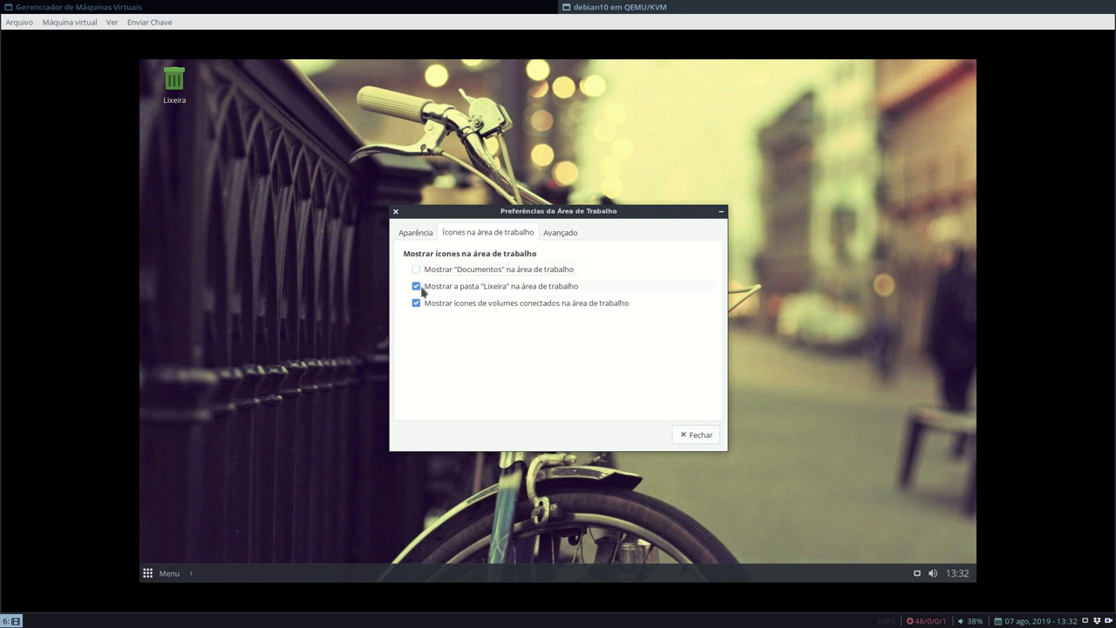
{"action": "left_click", "coordinate": [420, 287]}
{"action": "left_click", "coordinate": [417, 303]}
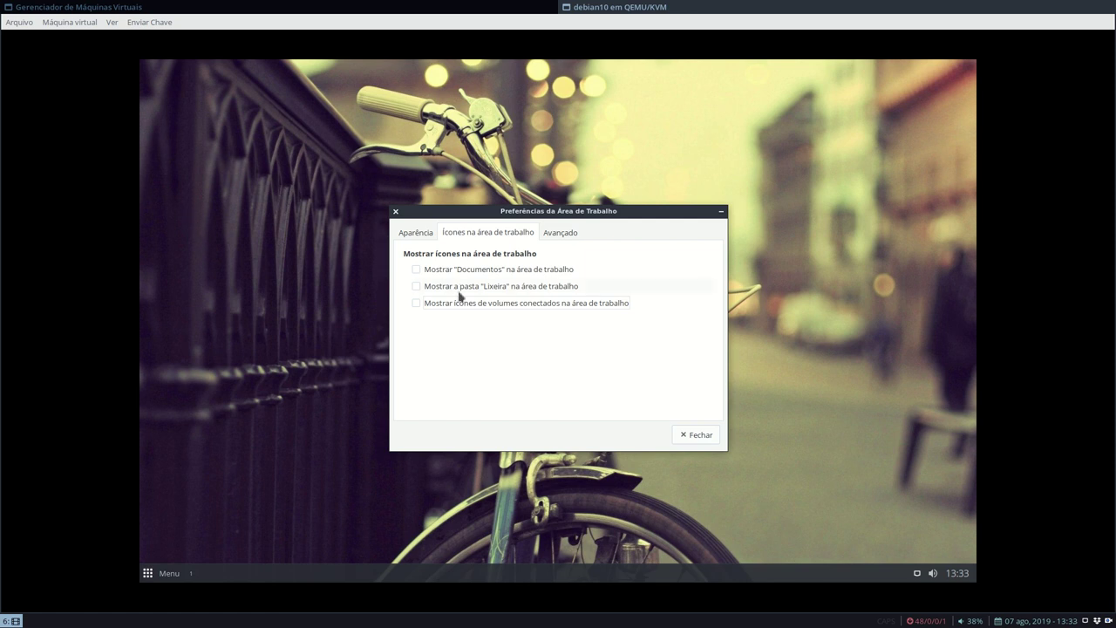
In the advanced desktop preferences, try "Personalizado" as the desktop folder path with the home folder selected
{"action": "left_click", "coordinate": [409, 235]}
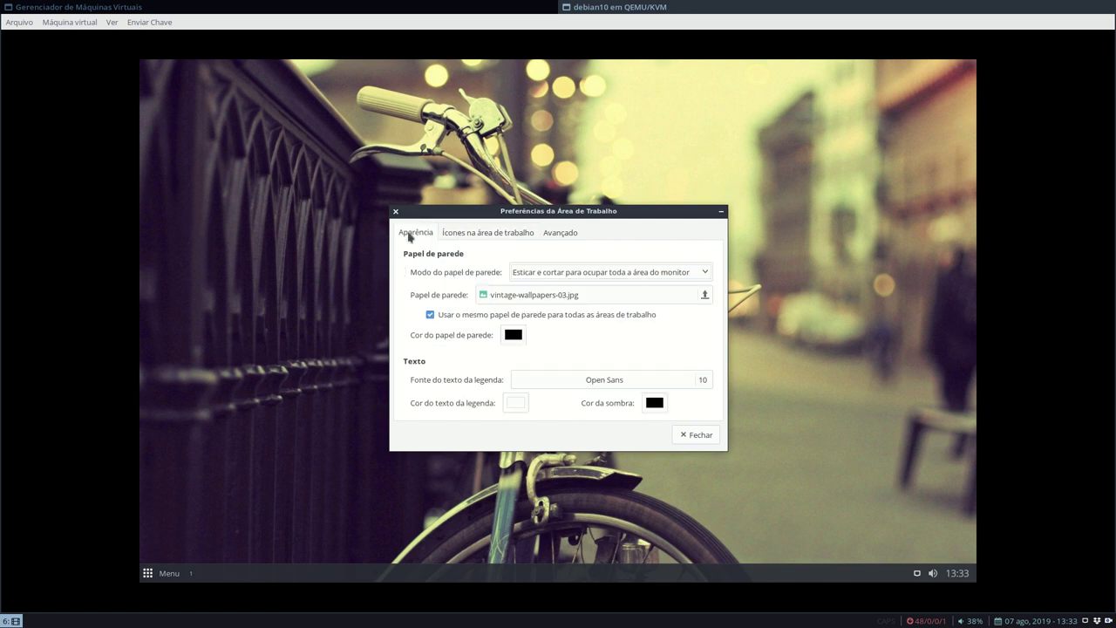
{"action": "left_click", "coordinate": [561, 234]}
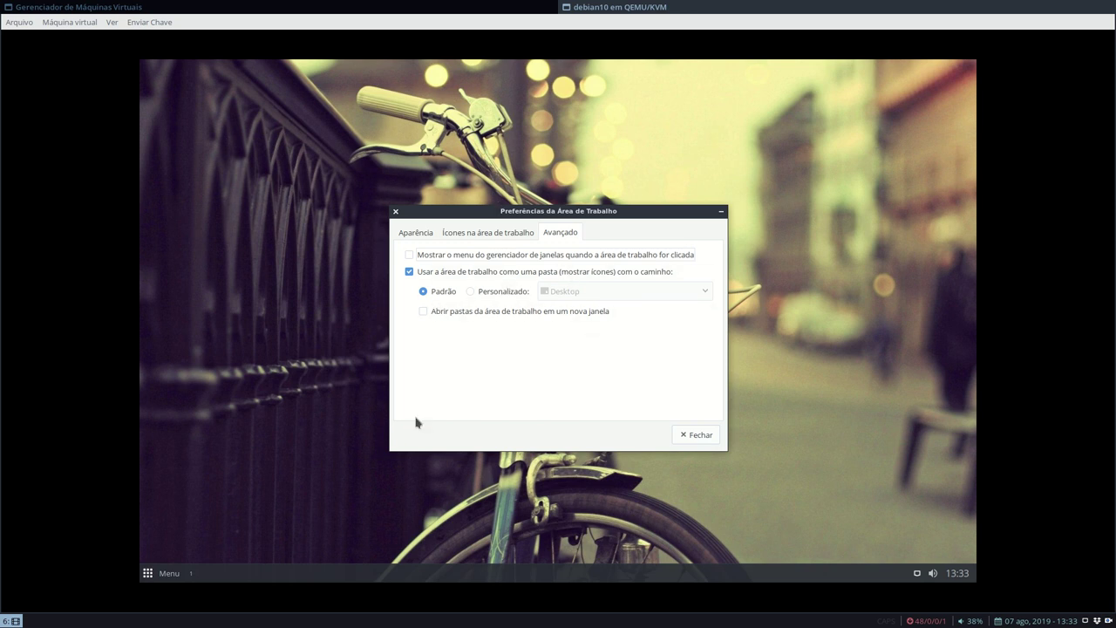
{"action": "left_click", "coordinate": [493, 294]}
{"action": "left_click", "coordinate": [589, 296]}
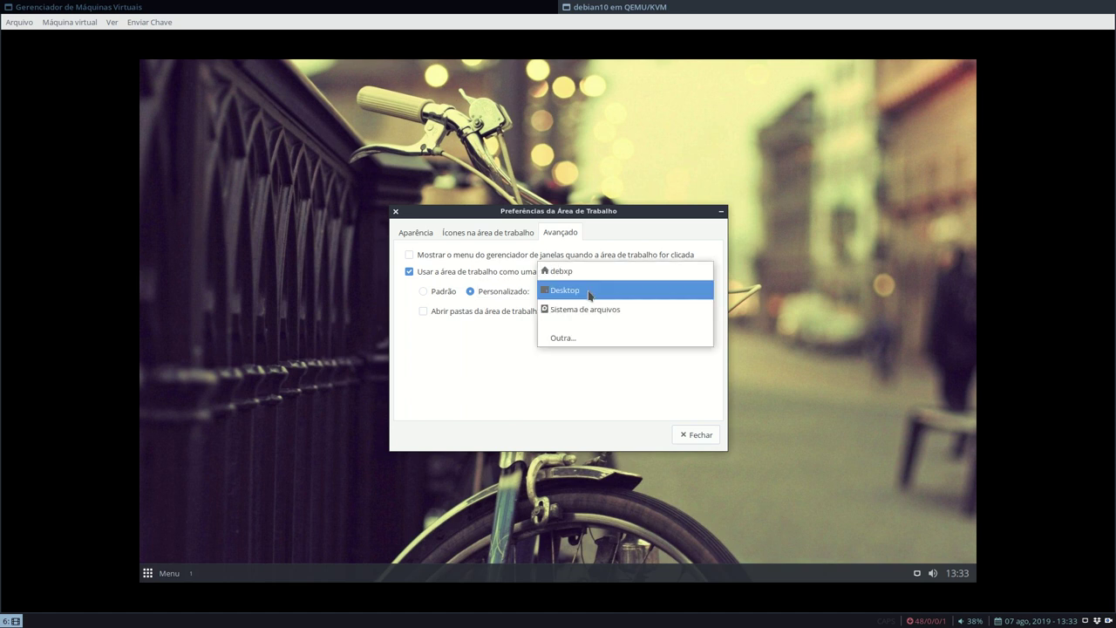
{"action": "left_click", "coordinate": [587, 272]}
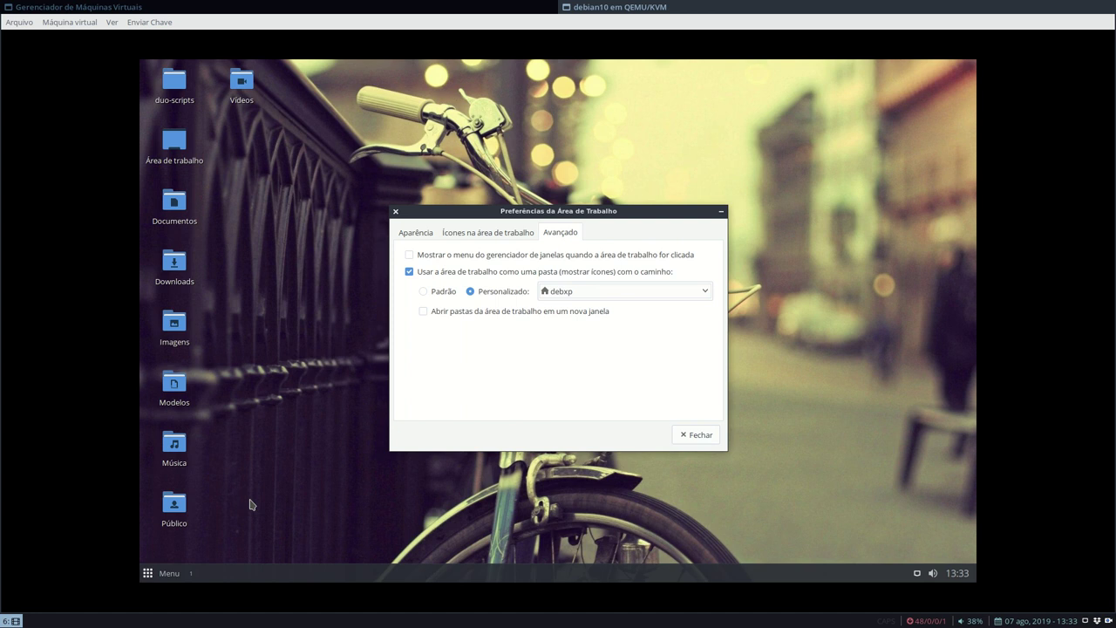
Return the desktop folder path to Desktop with "Padrão", and switch the option for using the desktop as a folder off and on again
{"action": "left_click", "coordinate": [611, 292]}
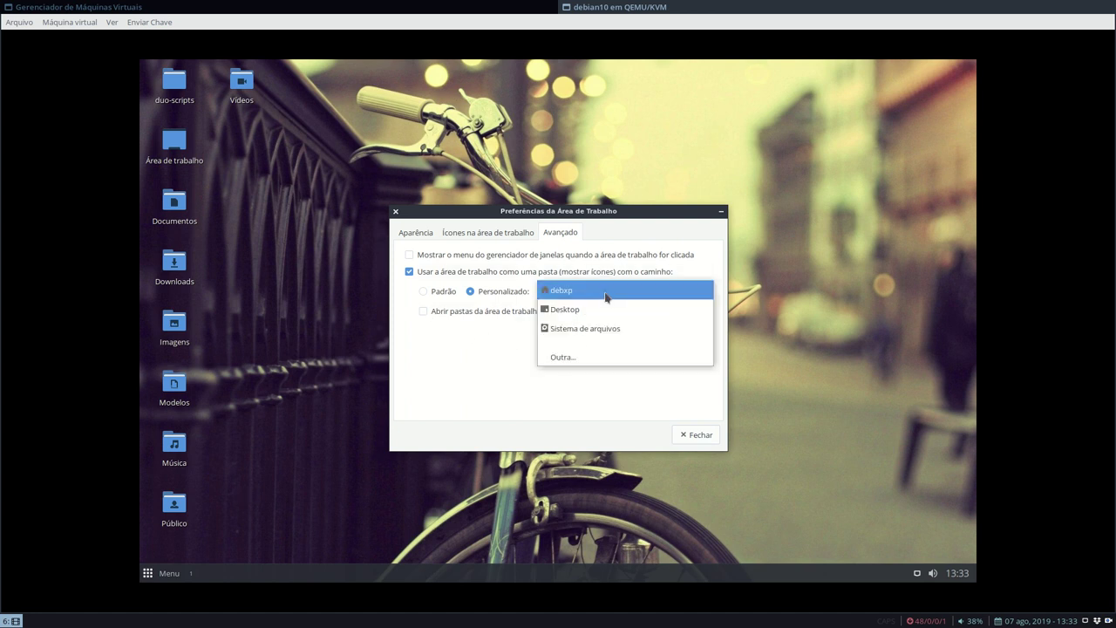
{"action": "left_click", "coordinate": [602, 309]}
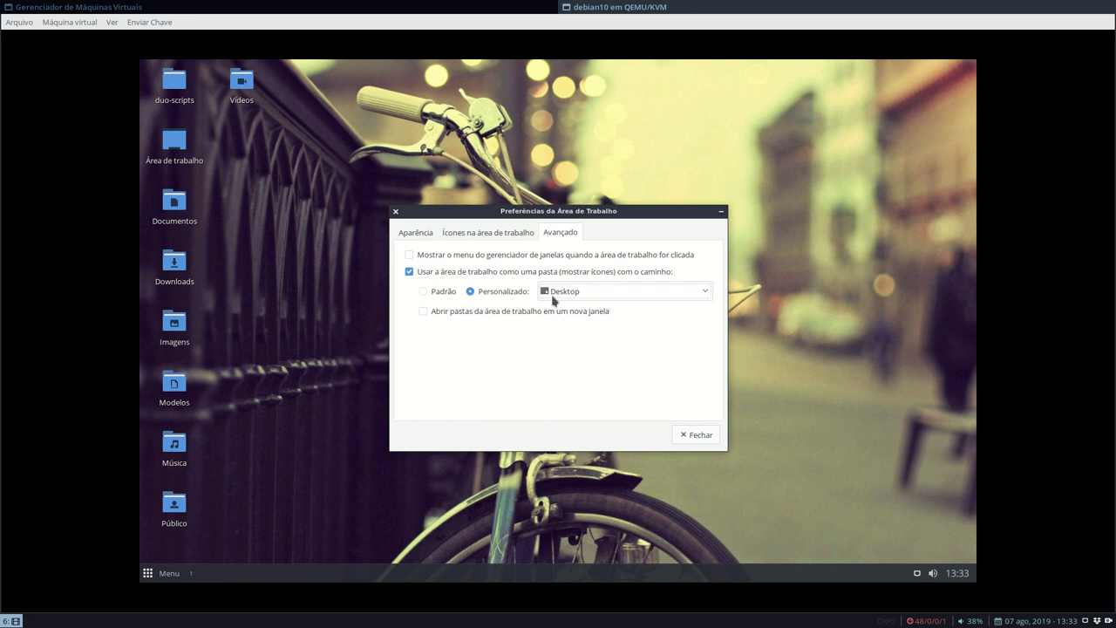
{"action": "left_click", "coordinate": [446, 291]}
{"action": "left_click", "coordinate": [469, 272]}
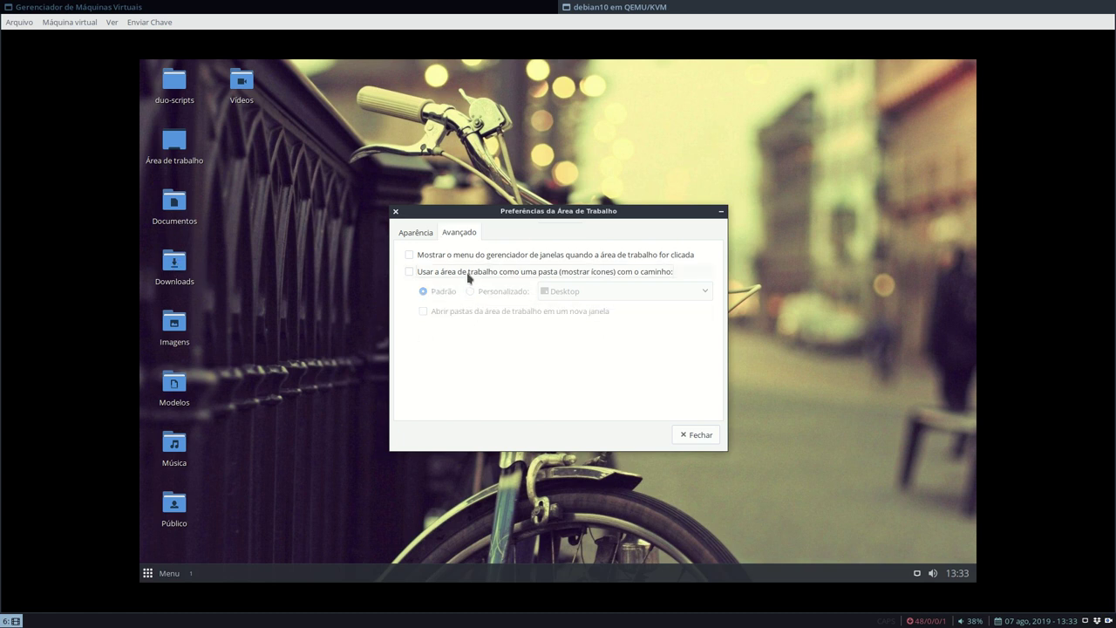
{"action": "left_click", "coordinate": [468, 272]}
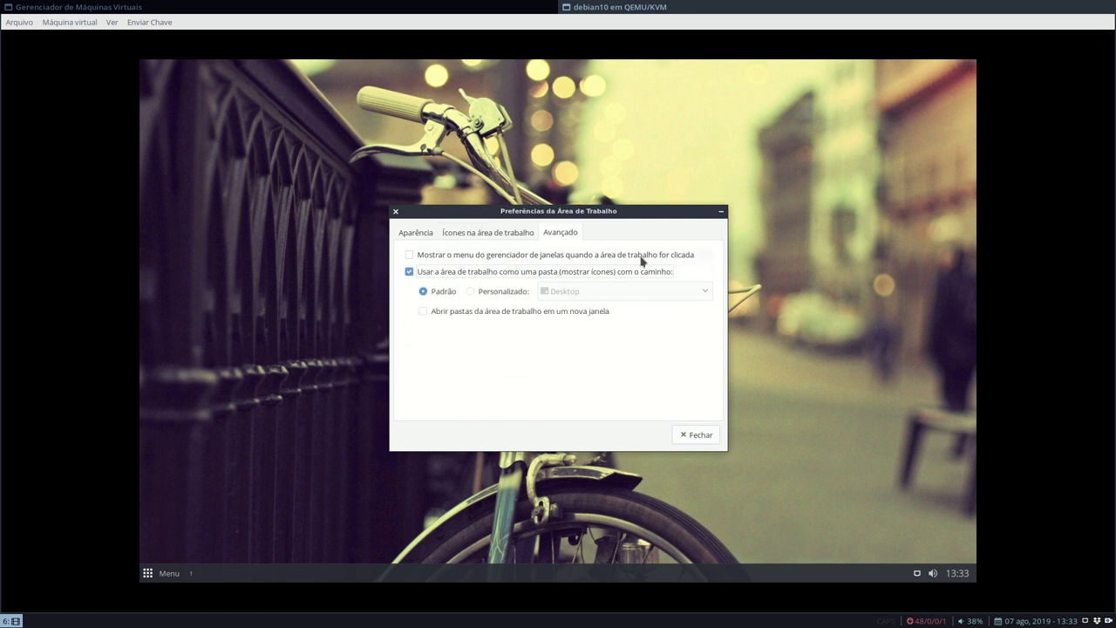
Check the desktop's context menu and enable "Mostrar o menu do gerenciador de janelas quando a área de trabalho for clicada"
{"action": "right_click", "coordinate": [188, 186]}
{"action": "left_click", "coordinate": [248, 409]}
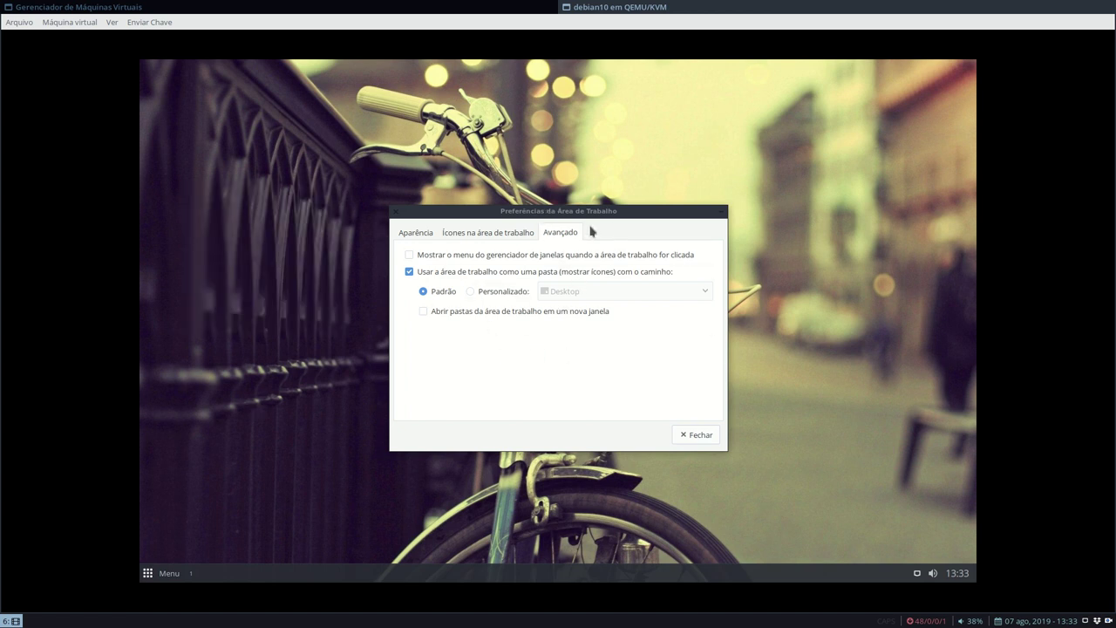
{"action": "right_click", "coordinate": [248, 203]}
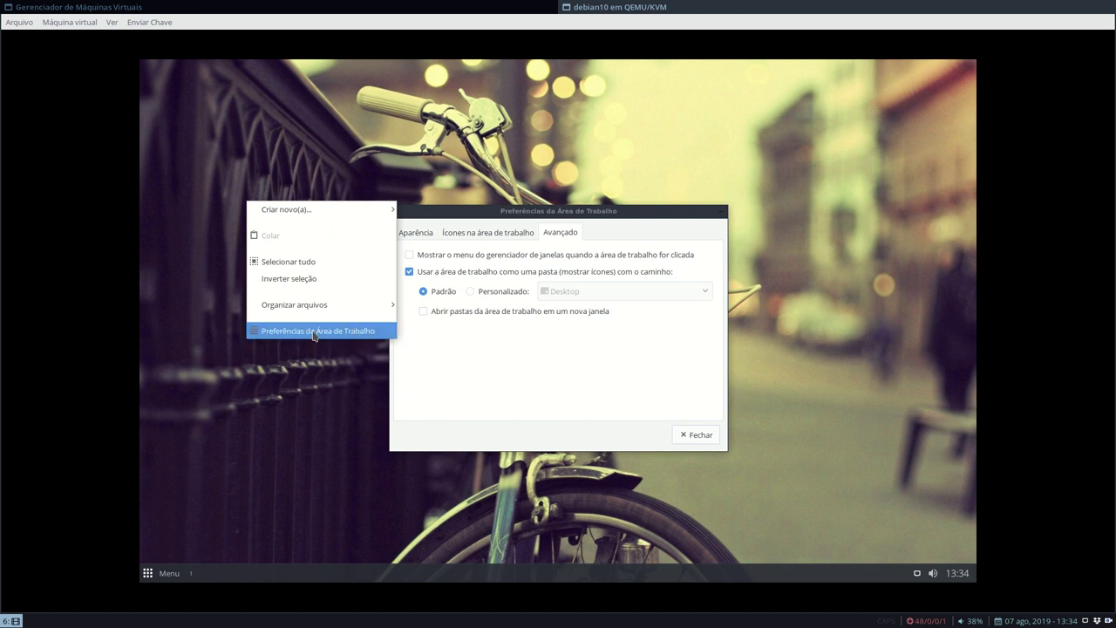
{"action": "left_click", "coordinate": [477, 364]}
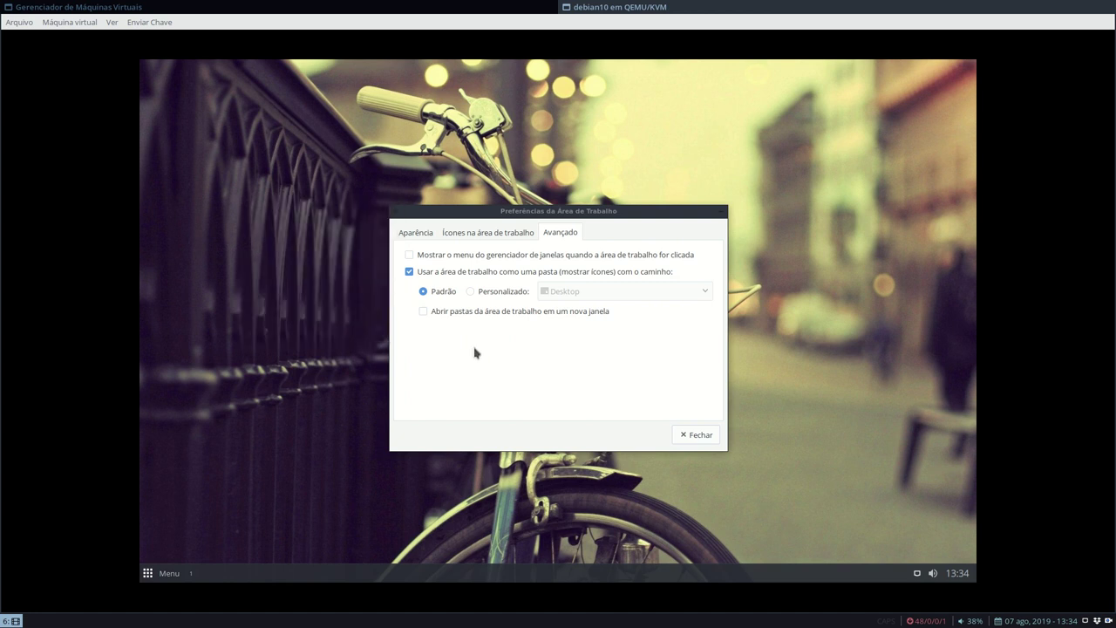
{"action": "left_click", "coordinate": [409, 255]}
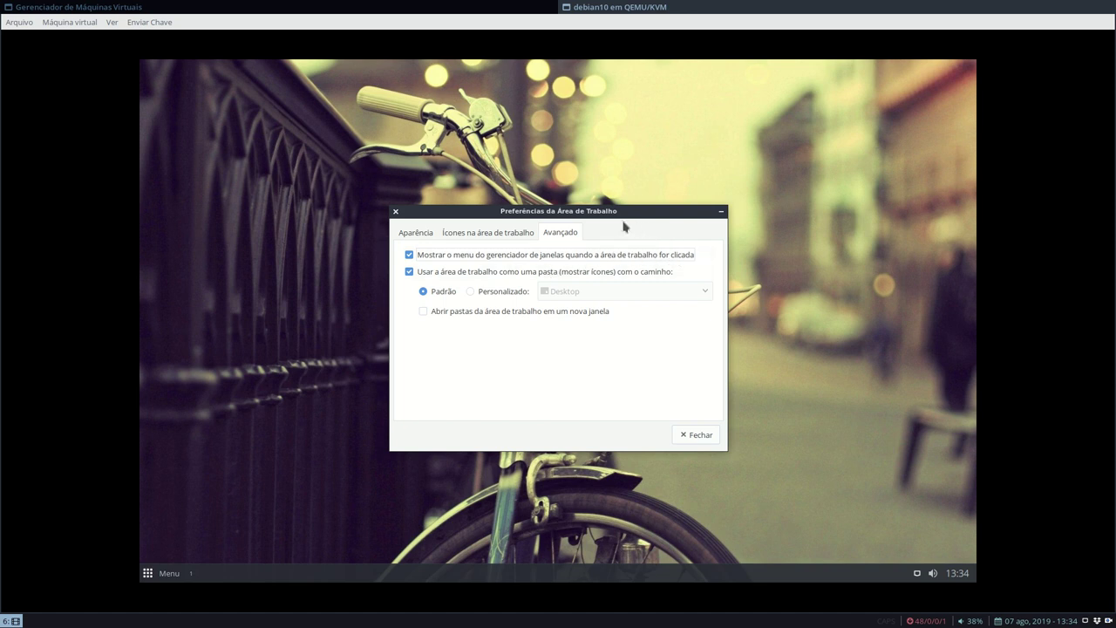
Check the Openbox menu on the desktop and move the preferences window aside to uncover more of the wallpaper
{"action": "right_click", "coordinate": [281, 278]}
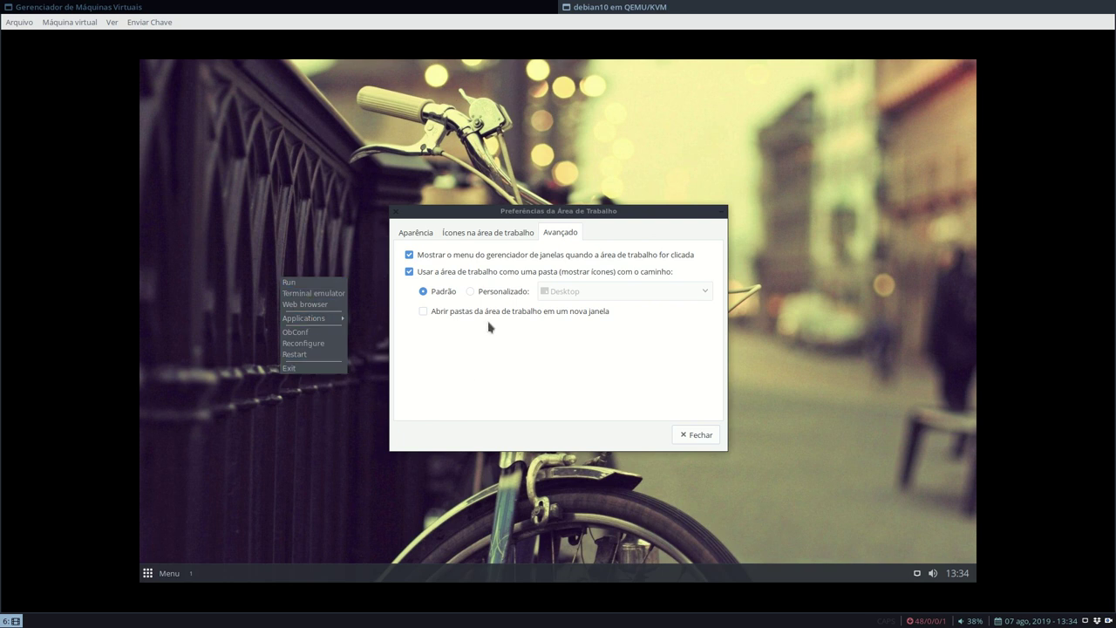
{"action": "left_click", "coordinate": [528, 219]}
{"action": "left_click_drag", "start_coordinate": [546, 219], "coordinate": [711, 113]}
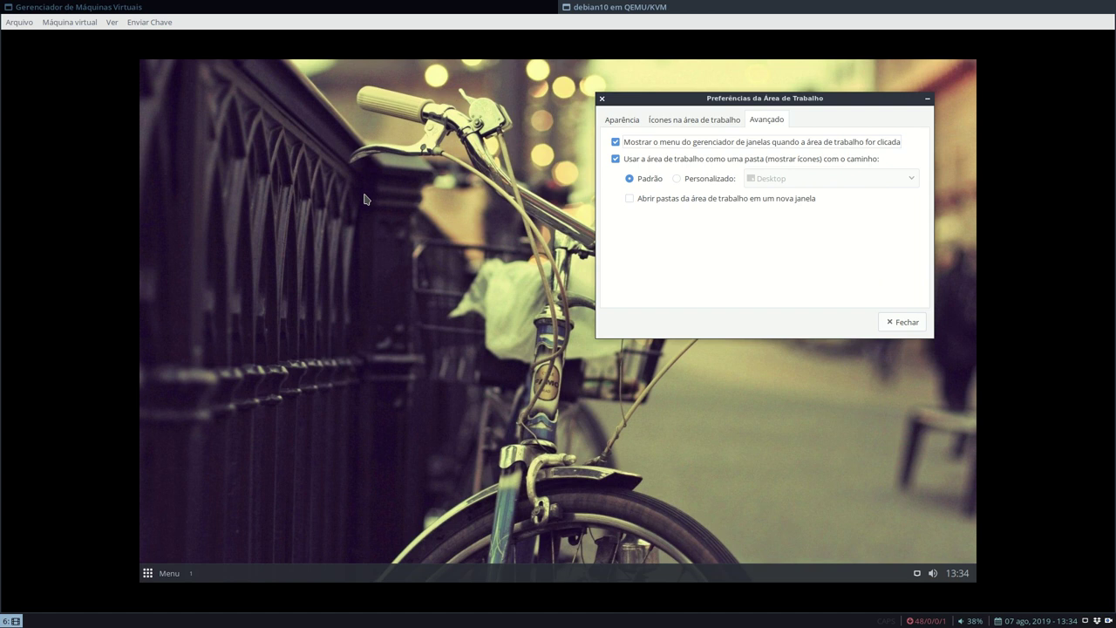
{"action": "right_click", "coordinate": [276, 160]}
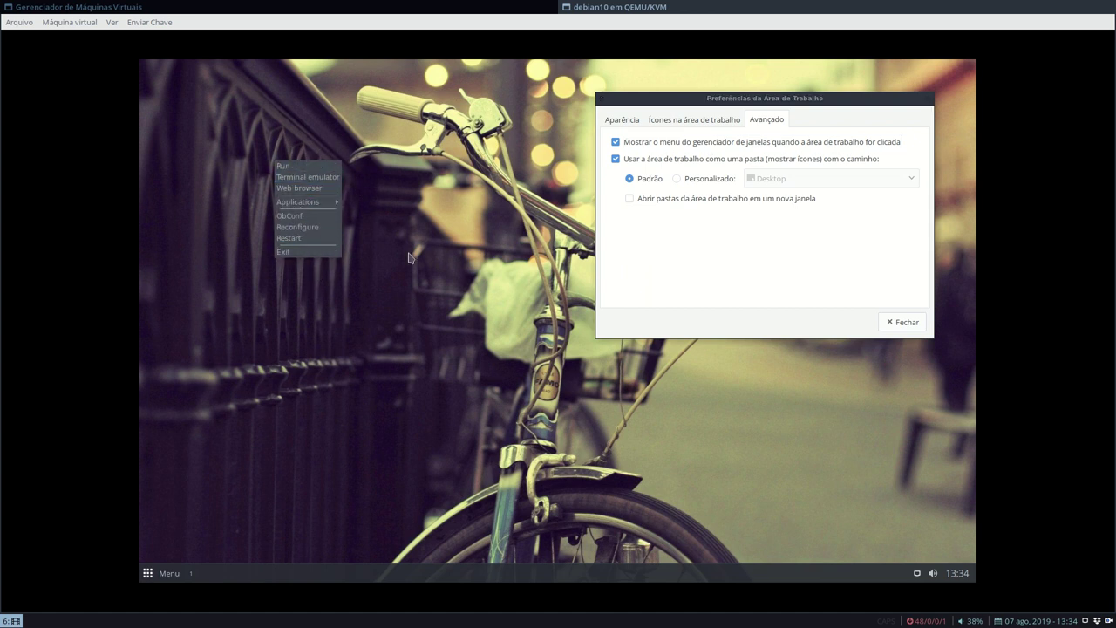
{"action": "left_click", "coordinate": [476, 237]}
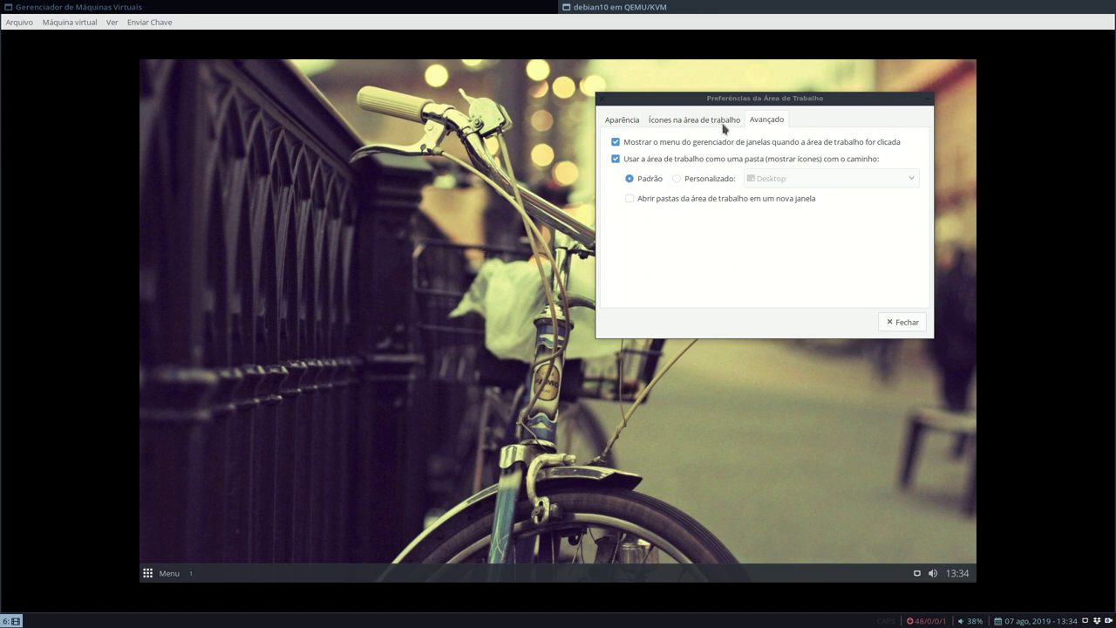
{"action": "left_click_drag", "start_coordinate": [765, 105], "coordinate": [795, 82]}
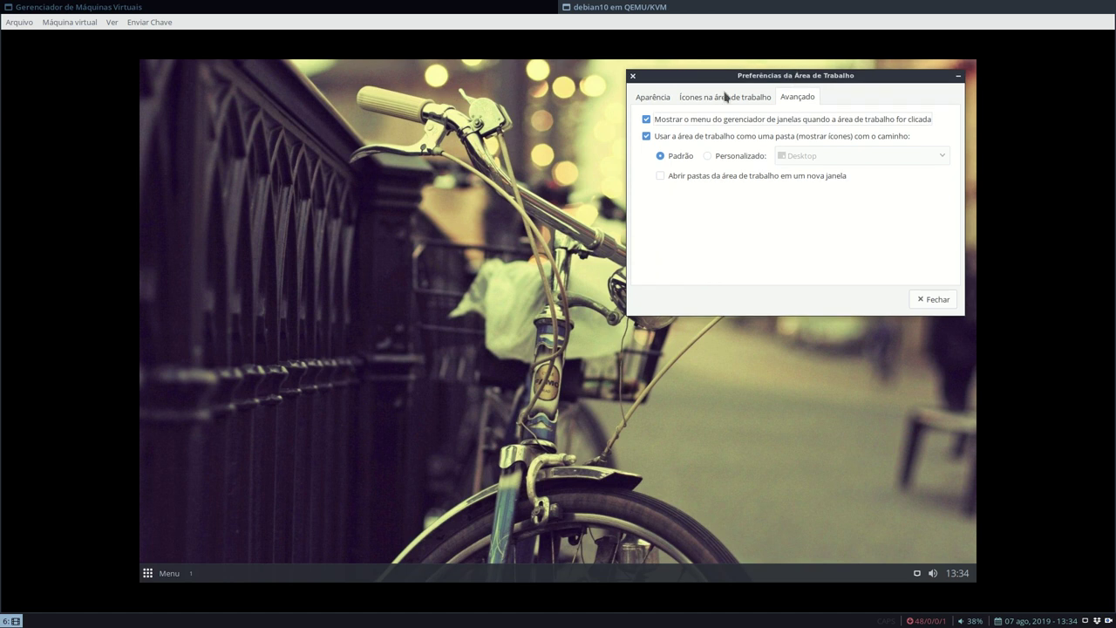
Launch obmenu through the run-program prompt from the Openbox desktop menu
{"action": "right_click", "coordinate": [231, 179]}
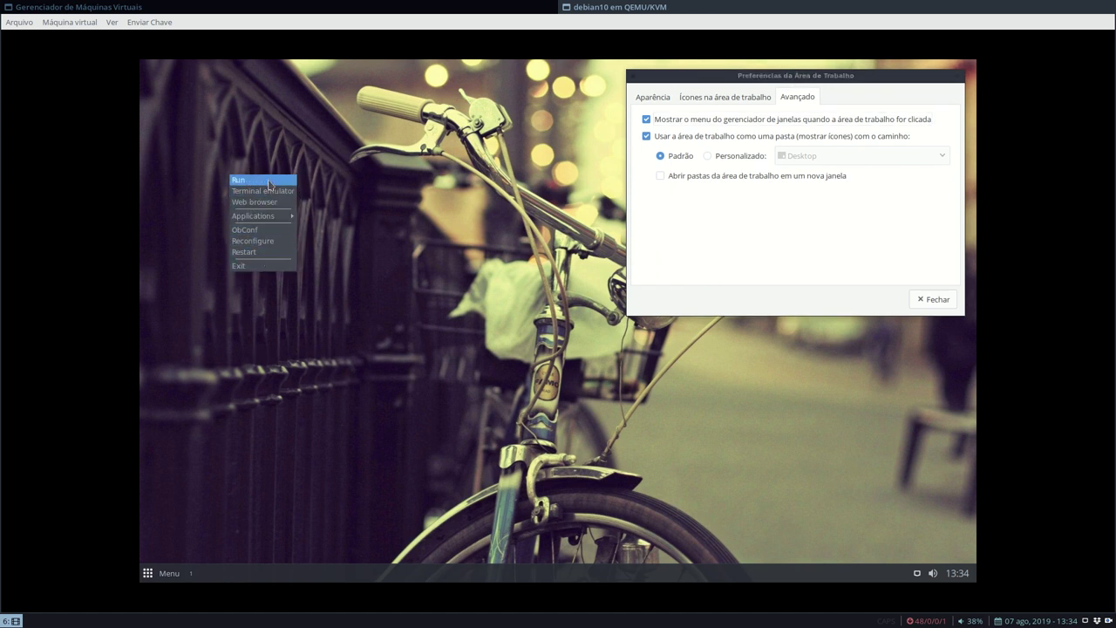
{"action": "left_click", "coordinate": [269, 183]}
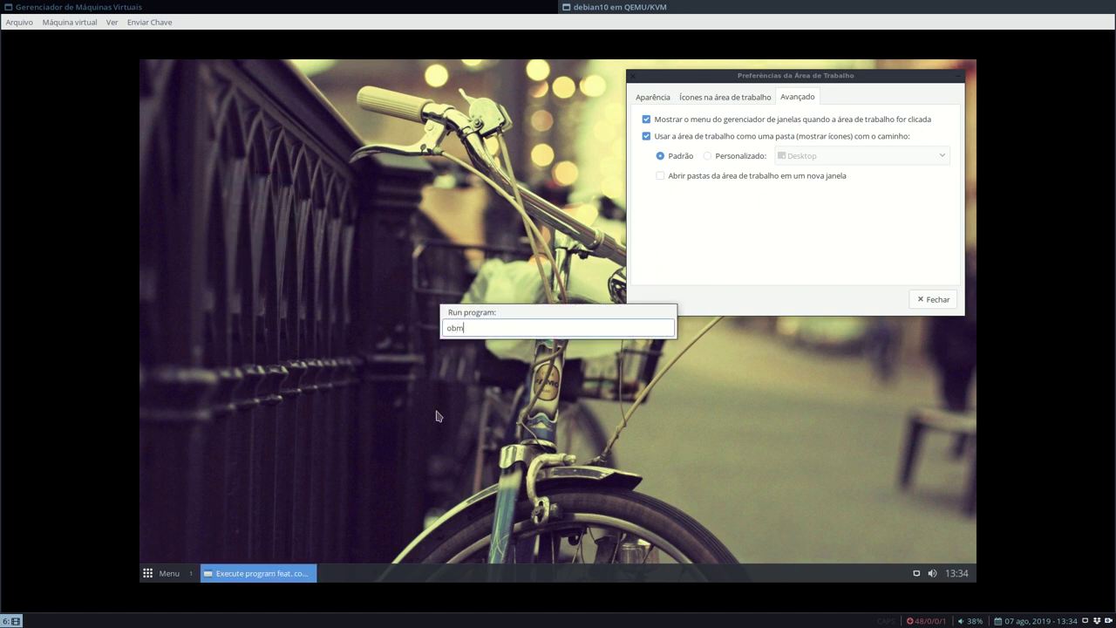
{"action": "key", "text": "Return"}
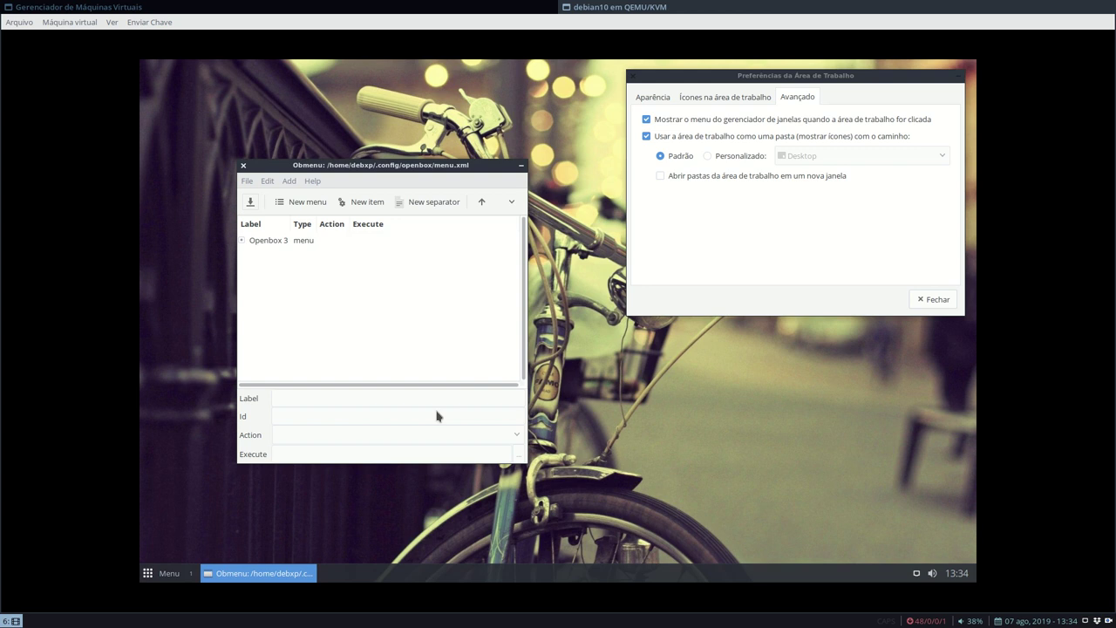
Check the desktop's Openbox menu again and expand the "Openbox 3" entry in Obmenu
{"action": "right_click", "coordinate": [513, 115]}
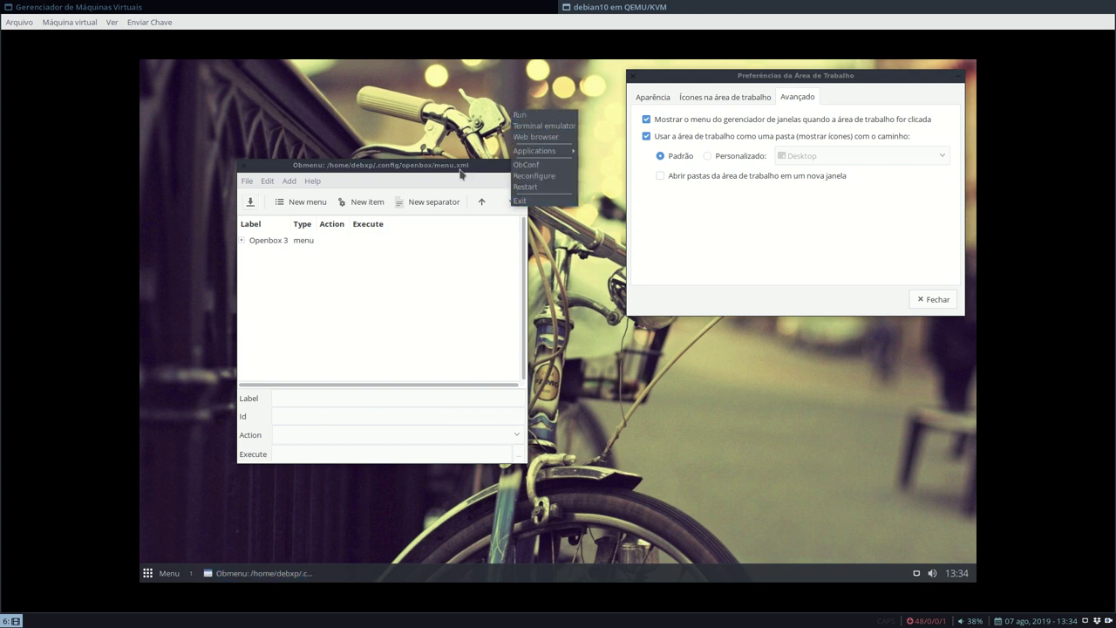
{"action": "left_click", "coordinate": [427, 167]}
{"action": "left_click", "coordinate": [242, 240]}
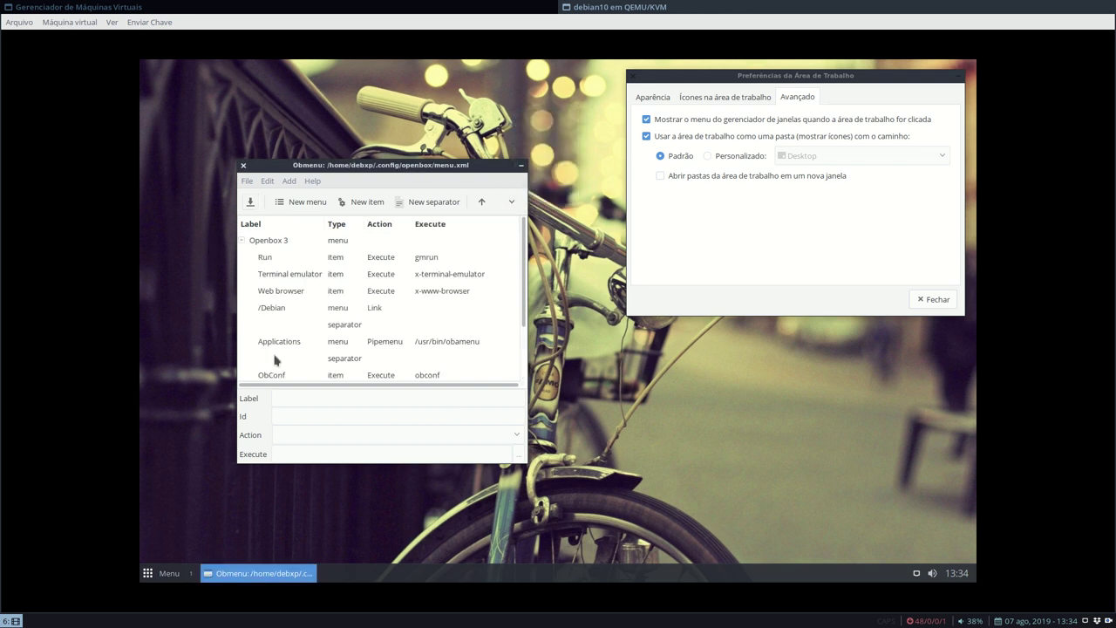
Select the "/Debian" entry in Obmenu and look for it in the desktop's Openbox menu
{"action": "left_click", "coordinate": [286, 311]}
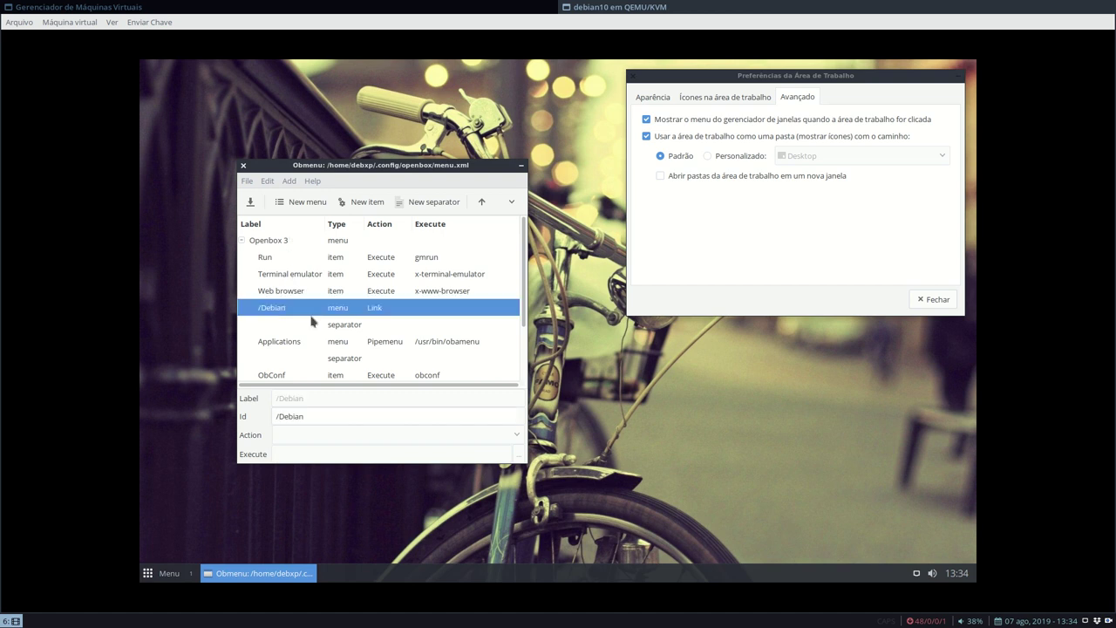
{"action": "right_click", "coordinate": [457, 70]}
{"action": "mouse_move", "coordinate": [486, 111]}
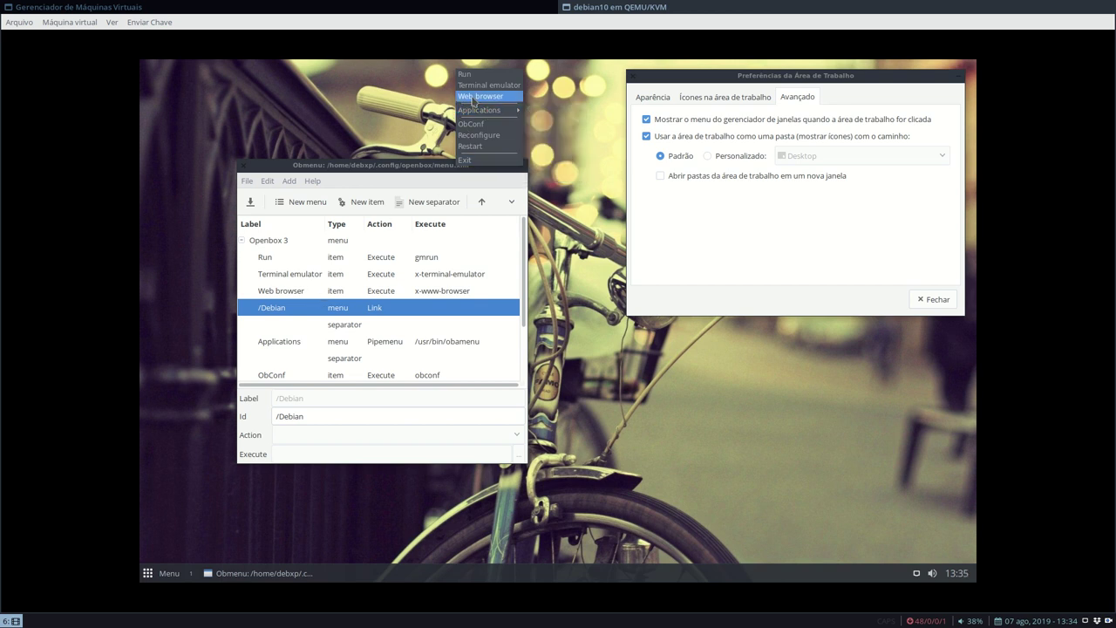
Add a separator directly below the "Web browser" item and enlarge the Obmenu window
{"action": "left_click", "coordinate": [282, 290]}
{"action": "left_click", "coordinate": [290, 293]}
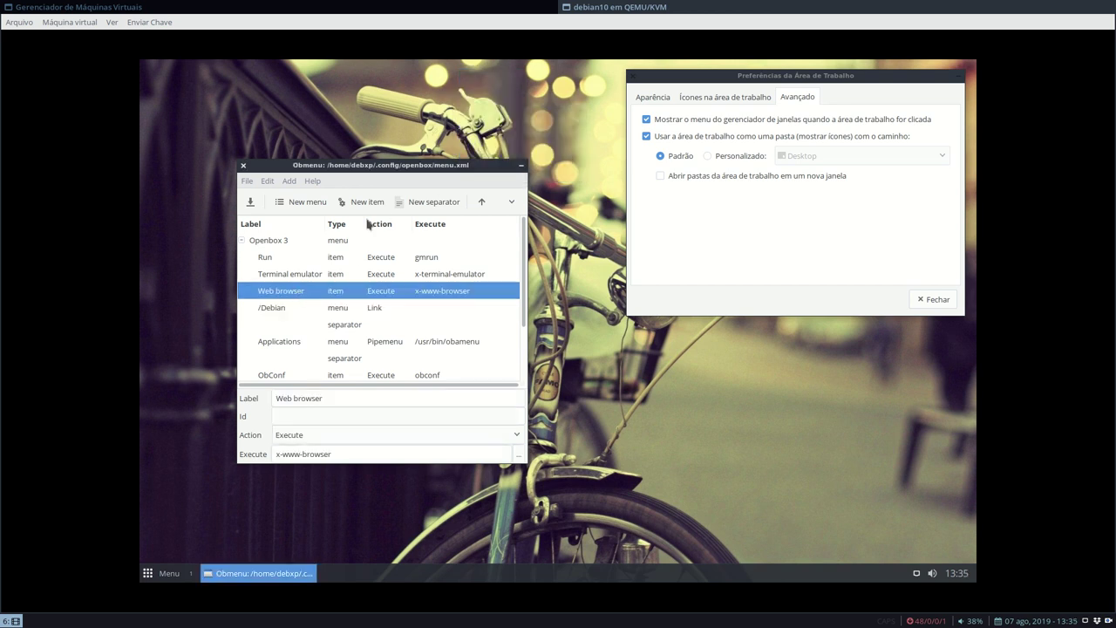
{"action": "left_click", "coordinate": [434, 206]}
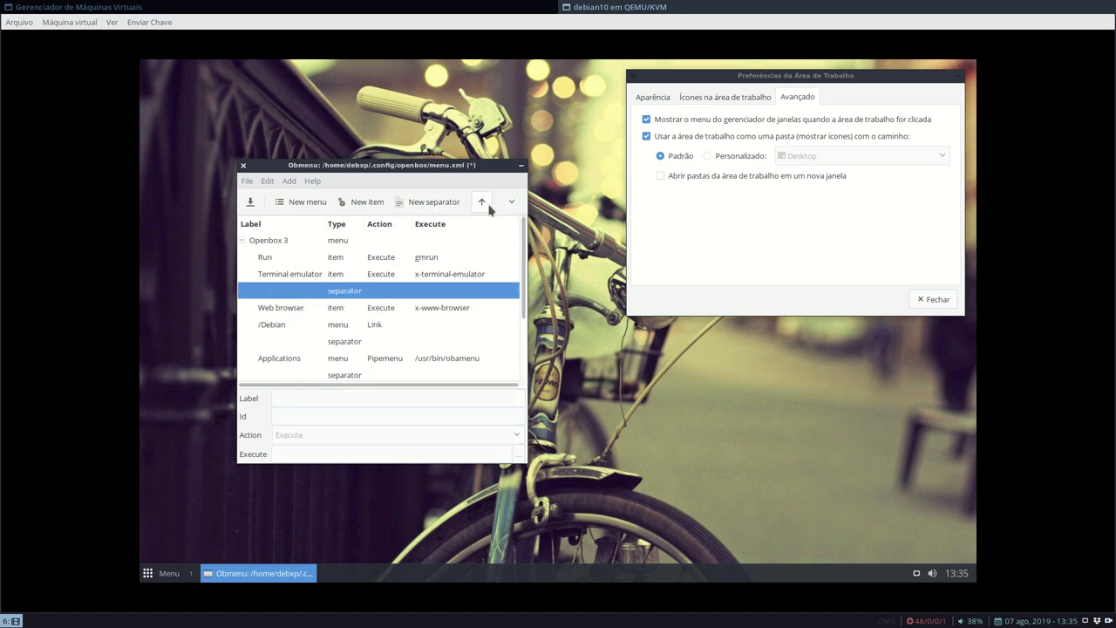
{"action": "left_click", "coordinate": [512, 201]}
{"action": "left_click", "coordinate": [518, 224]}
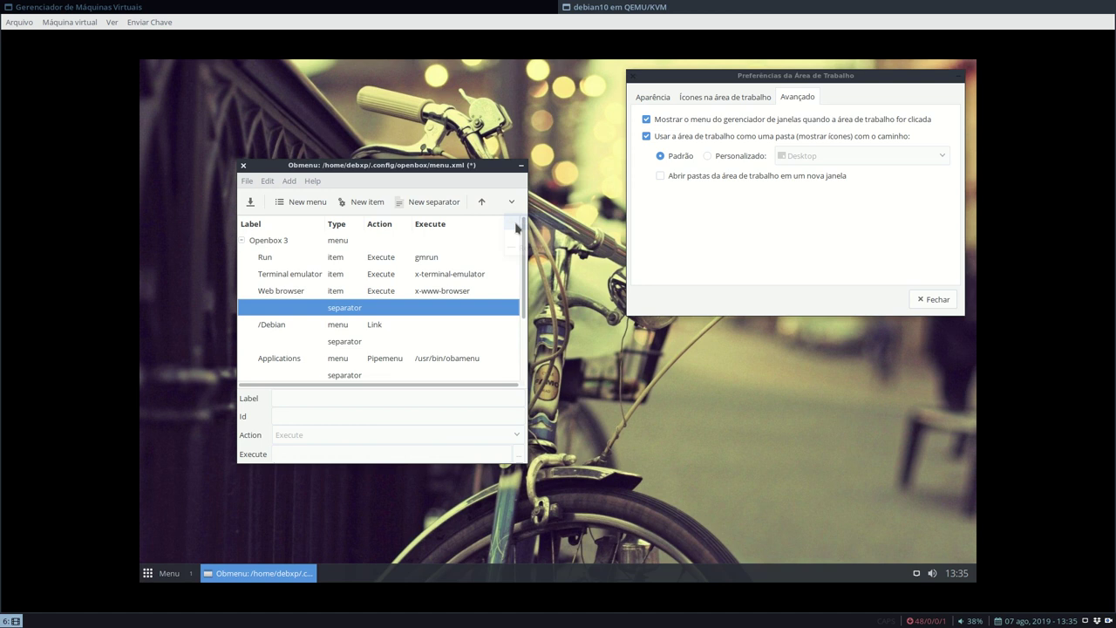
{"action": "left_click_drag", "start_coordinate": [527, 164], "coordinate": [604, 135]}
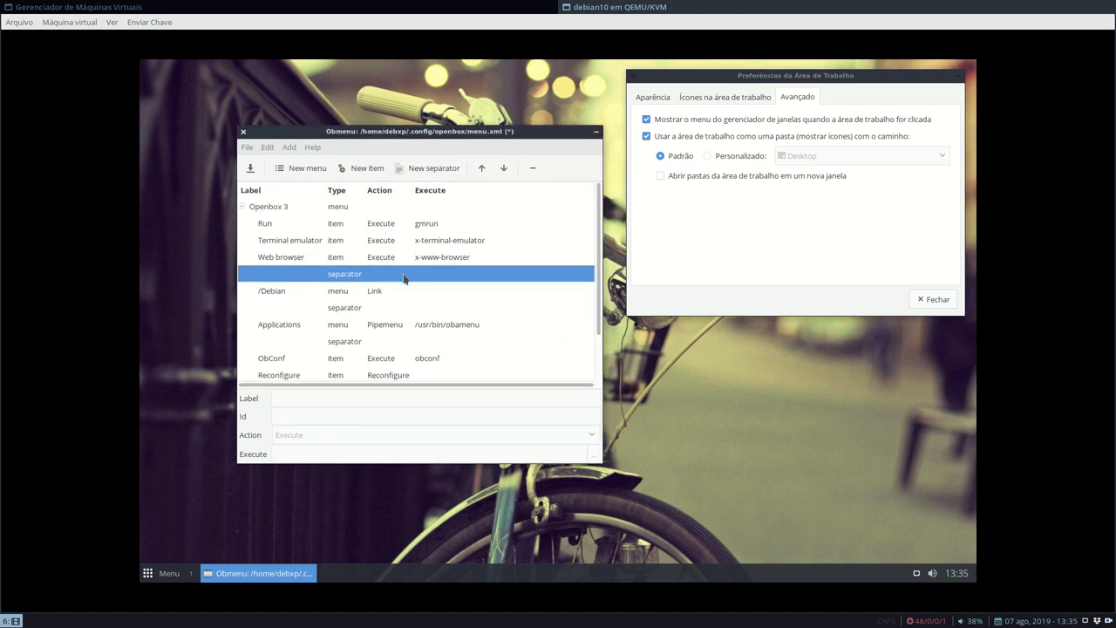
Add a second separator above "/Debian" and insert a new menu labelled "Desktop" between the two separators
{"action": "left_click", "coordinate": [412, 171]}
{"action": "left_click", "coordinate": [348, 291]}
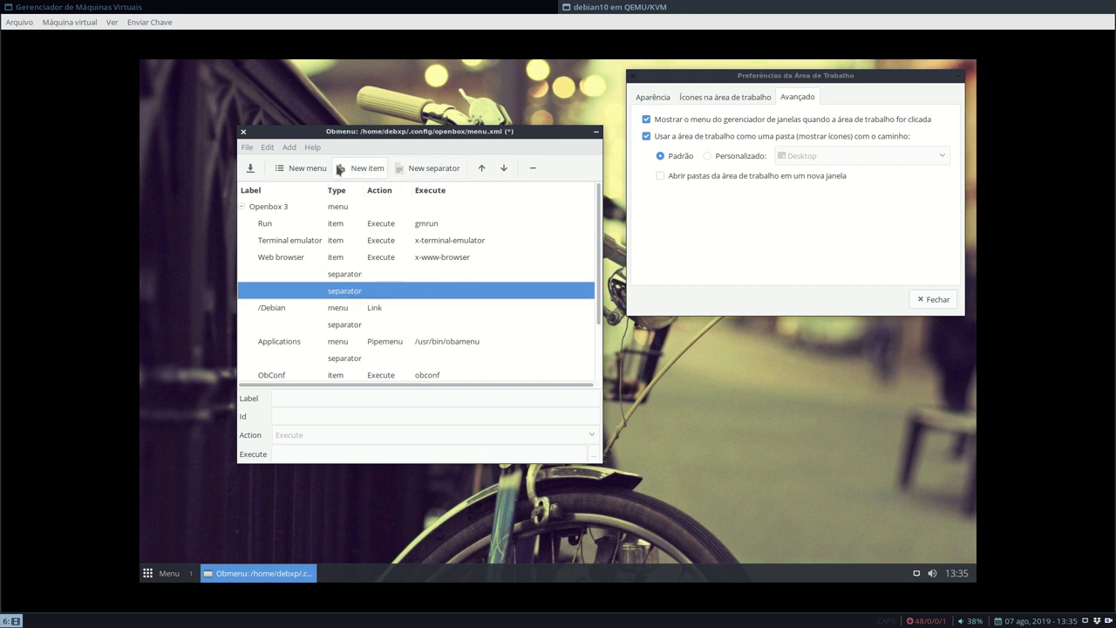
{"action": "left_click", "coordinate": [305, 169]}
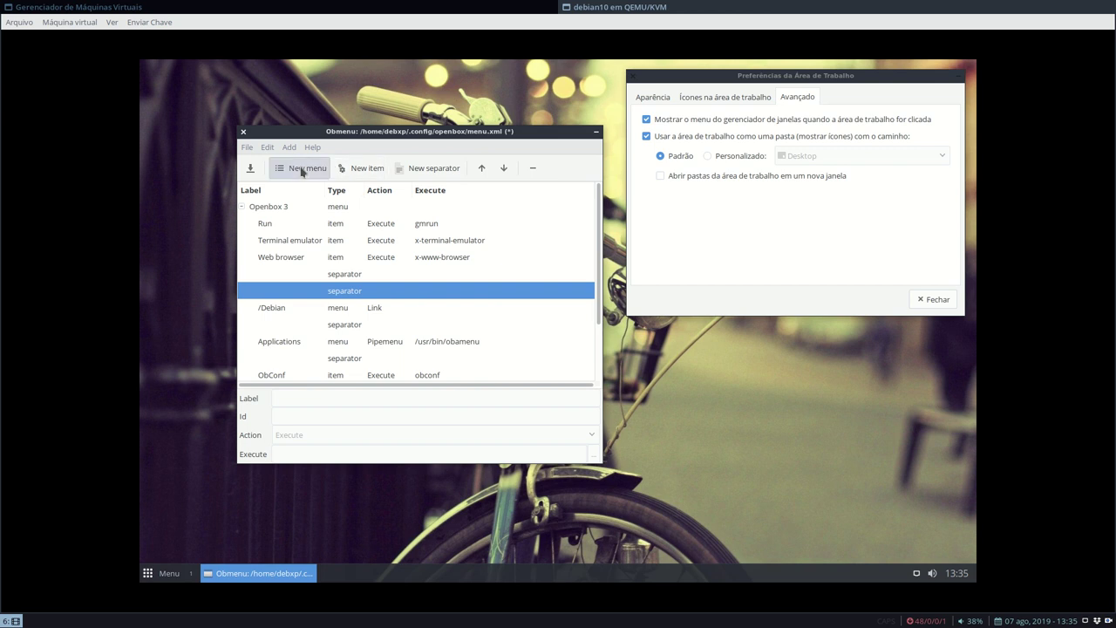
{"action": "left_click_drag", "start_coordinate": [335, 397], "coordinate": [245, 378]}
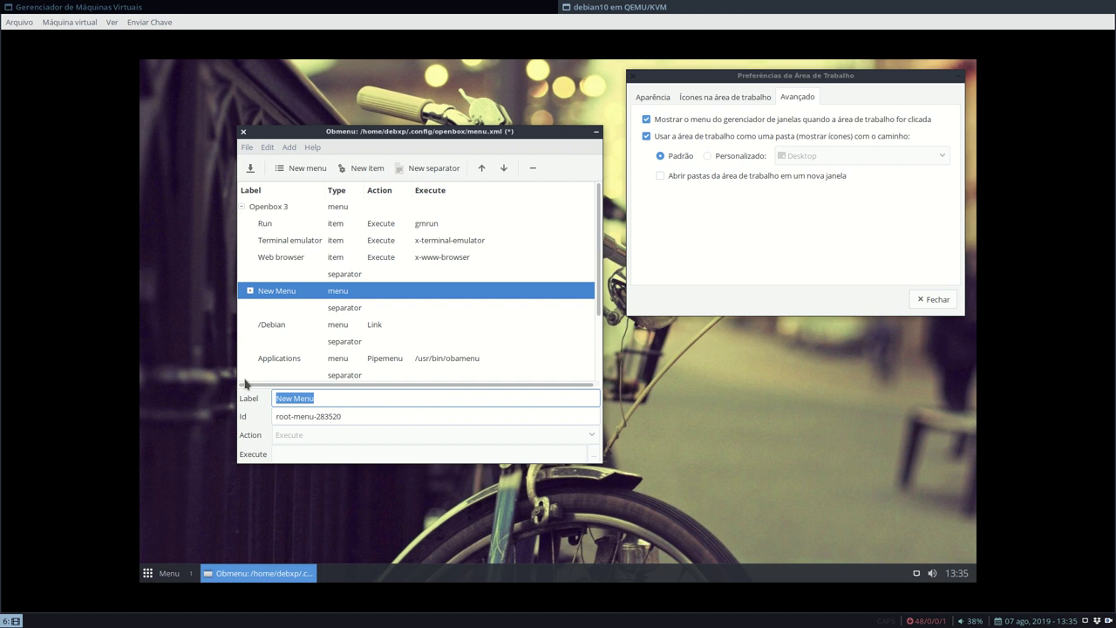
{"action": "type", "text": "Desktop"}
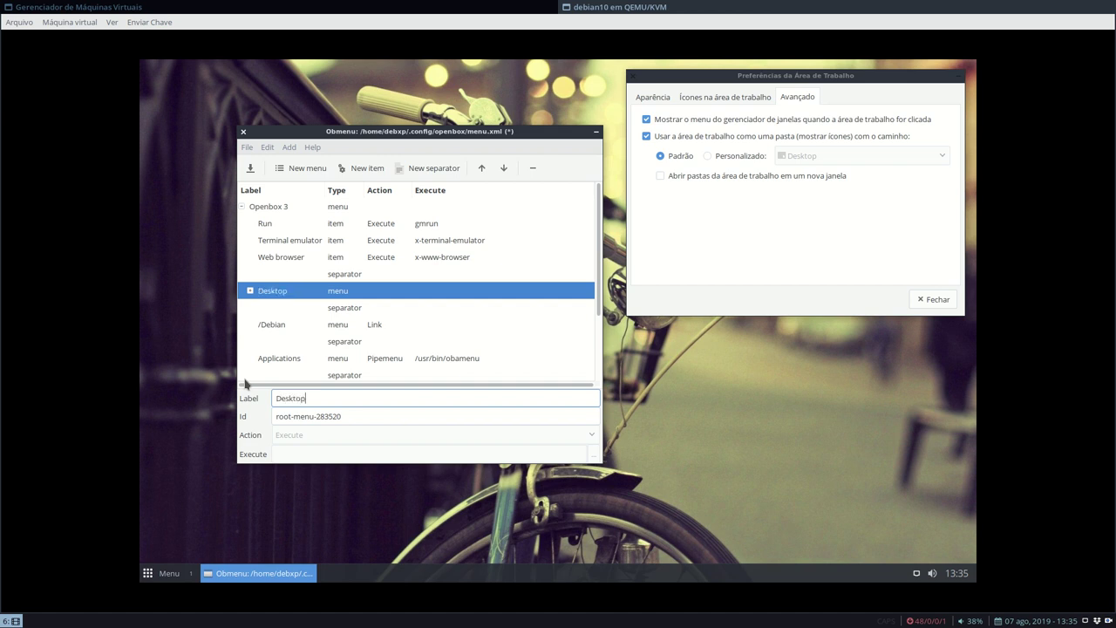
Relabel the Desktop menu's new item "Usar PCManFM como DM" and make it execute "pcmanfm --desktop"
{"action": "left_click", "coordinate": [253, 293]}
{"action": "left_click", "coordinate": [313, 310]}
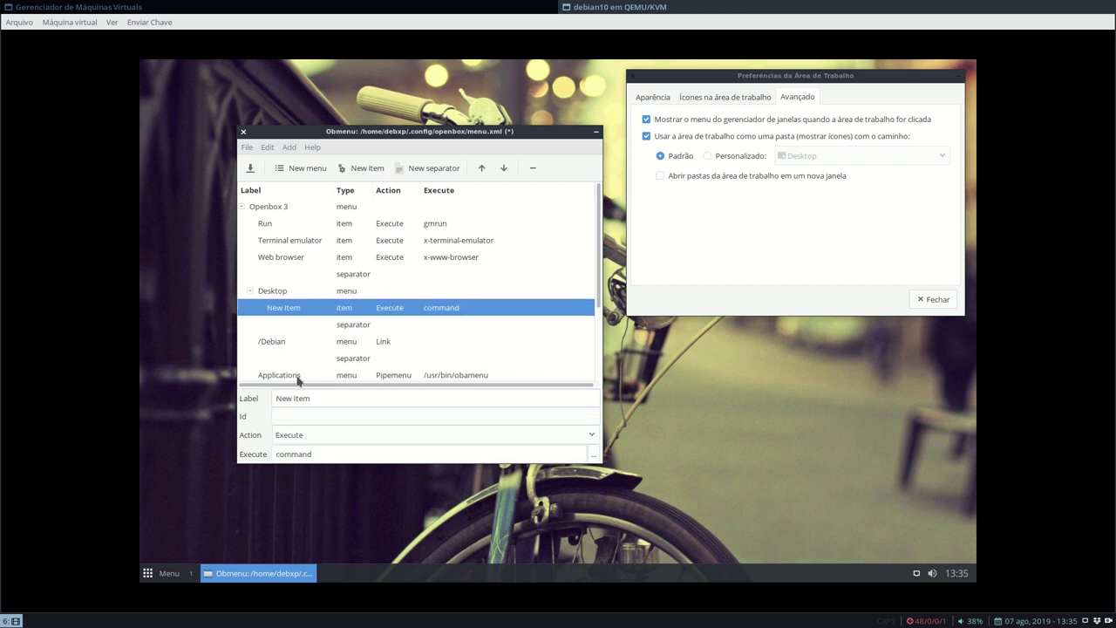
{"action": "left_click", "coordinate": [314, 398]}
{"action": "left_click_drag", "start_coordinate": [314, 398], "coordinate": [233, 381]}
{"action": "type", "text": "Usar PCManF"}
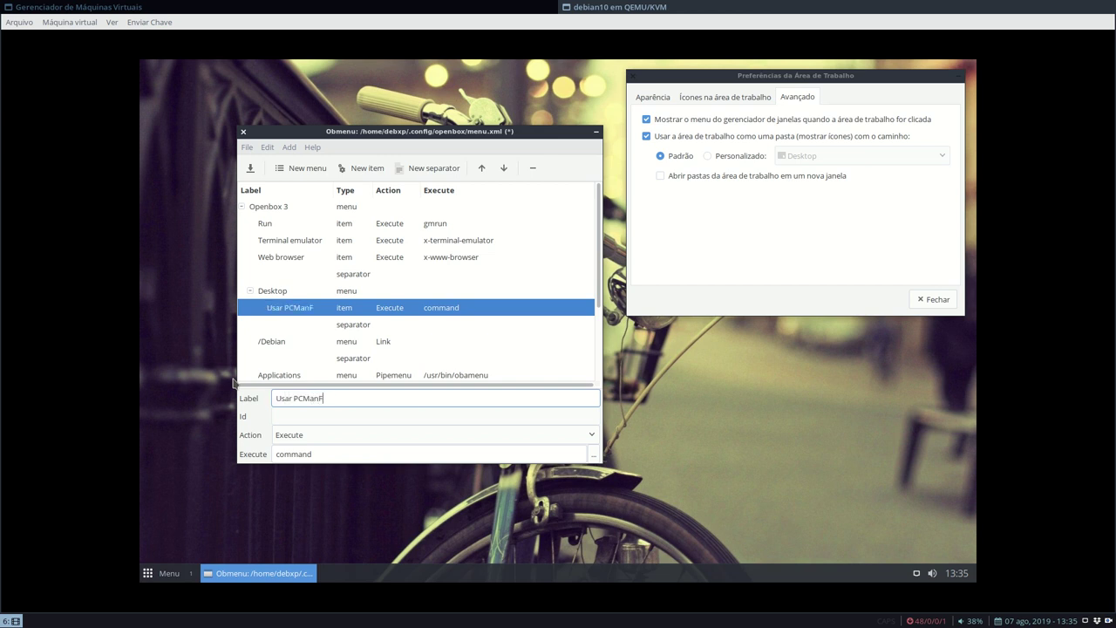
{"action": "type", "text": "M como "}
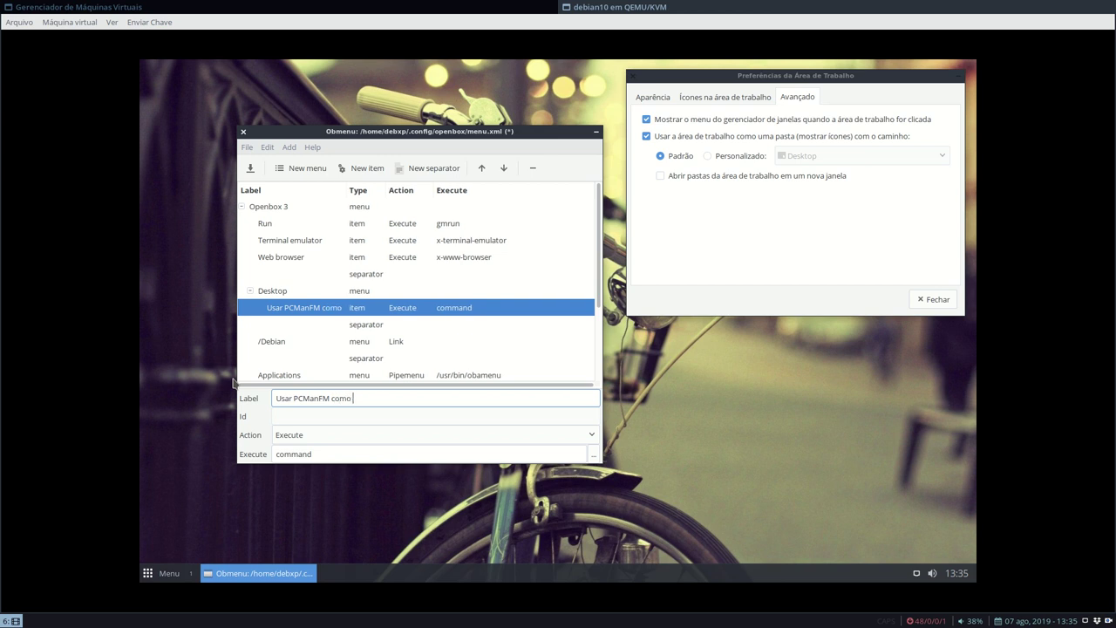
{"action": "type", "text": "DM"}
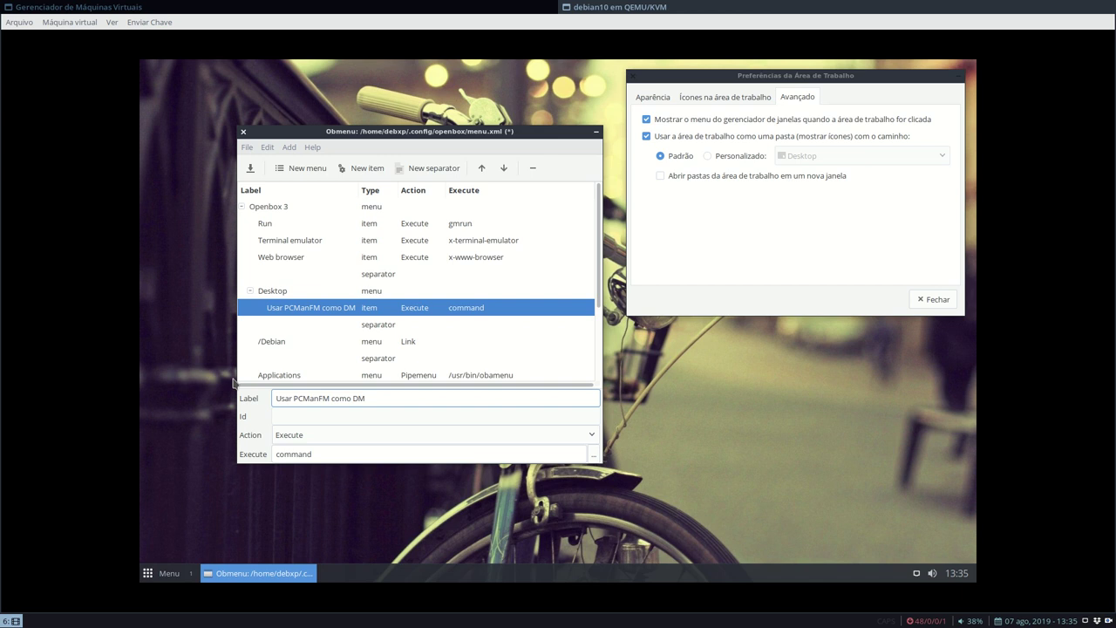
{"action": "double_click", "coordinate": [318, 457]}
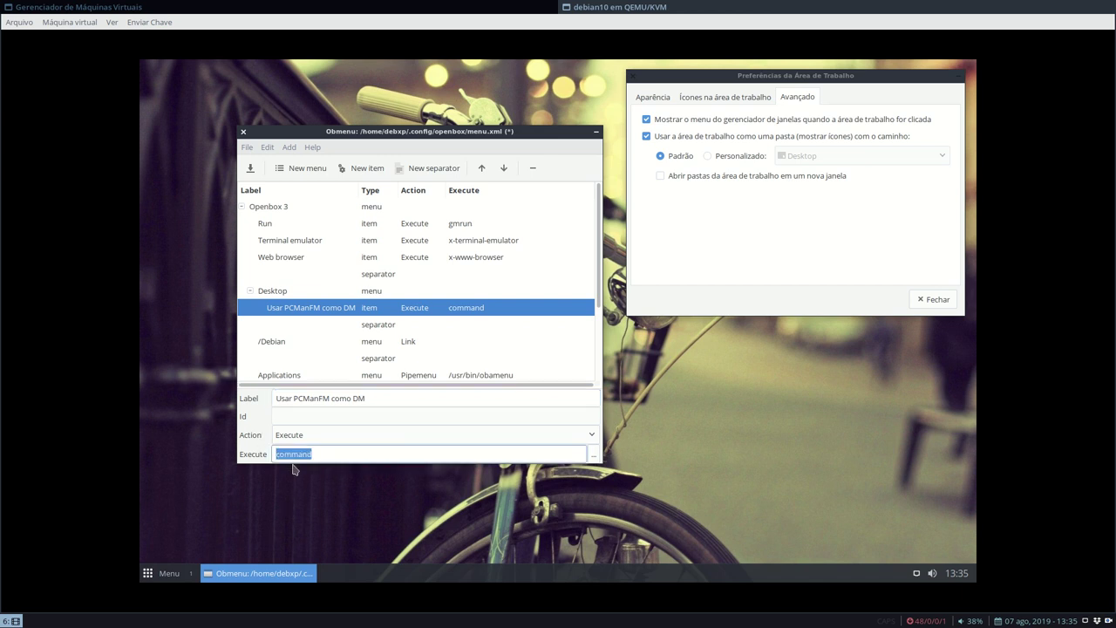
{"action": "type", "text": "pcmanfm --des"}
Add an item labelled "Desativar o PCManFM como DM" above the separator that follows the Desktop menu, executing "pcmanfm --desktop-off"
{"action": "left_click", "coordinate": [377, 325]}
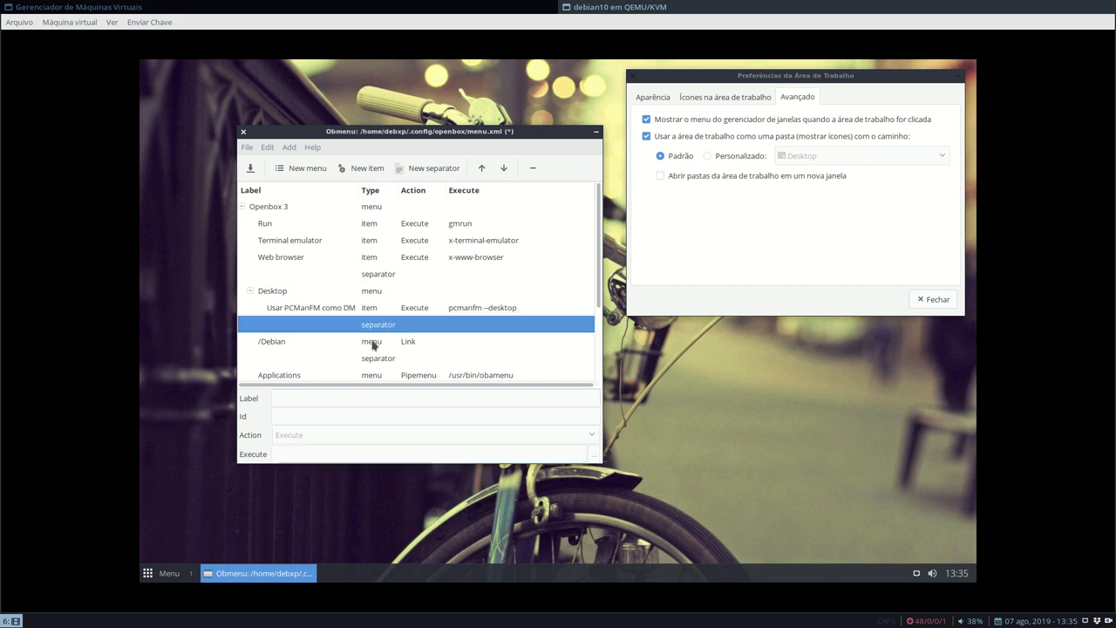
{"action": "left_click", "coordinate": [357, 170]}
{"action": "left_click_drag", "start_coordinate": [322, 398], "coordinate": [269, 394]}
{"action": "type", "text": "Desa"}
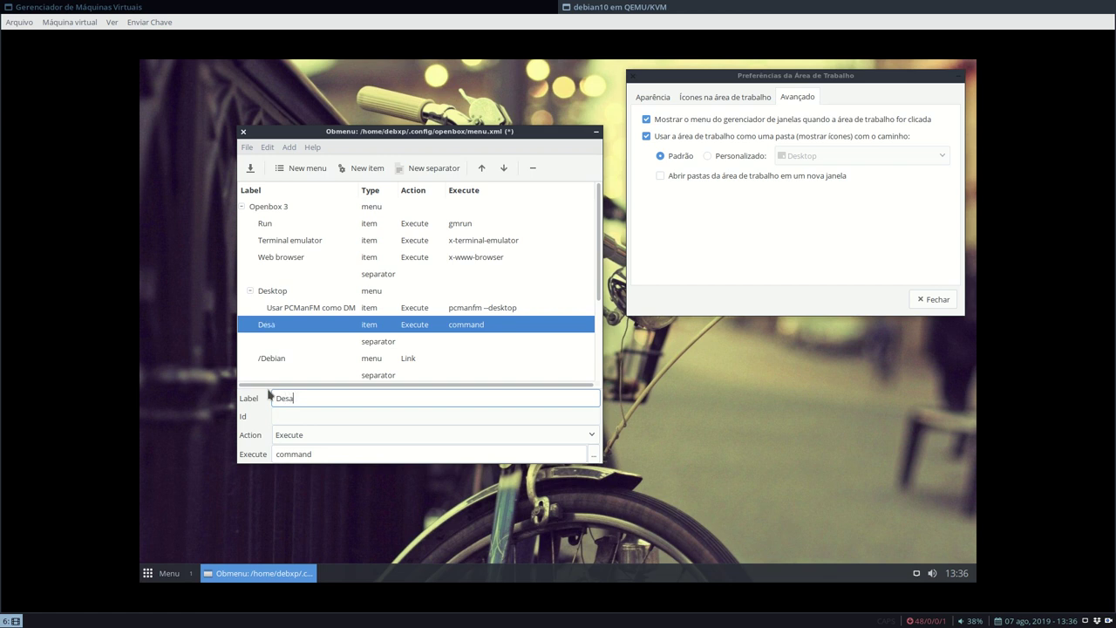
{"action": "type", "text": "tivar o PCManFM co"}
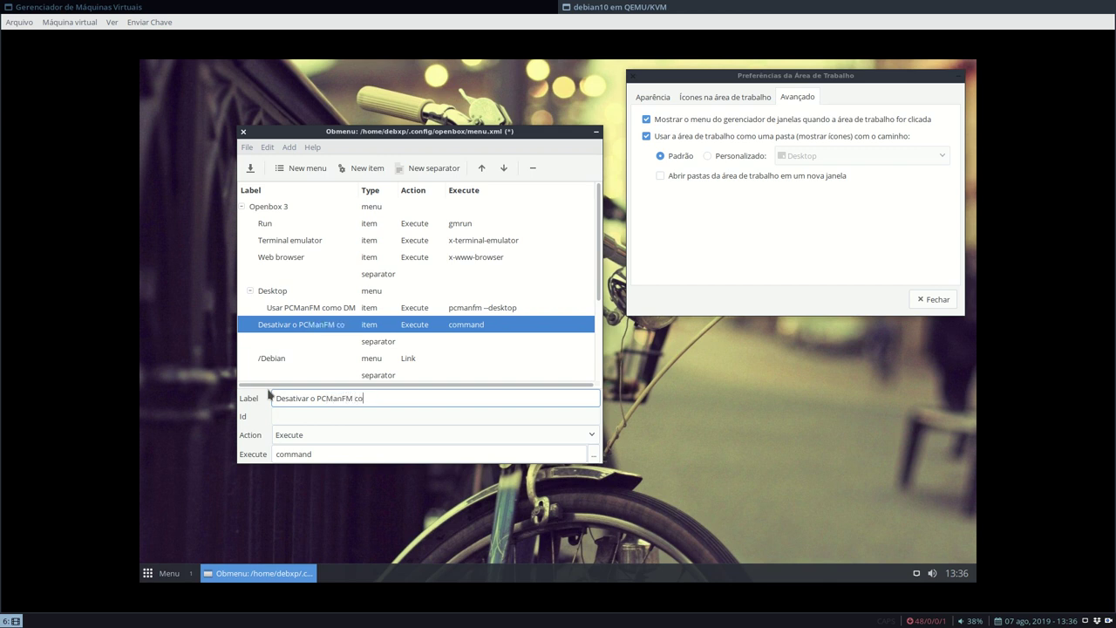
{"action": "type", "text": "mo D"}
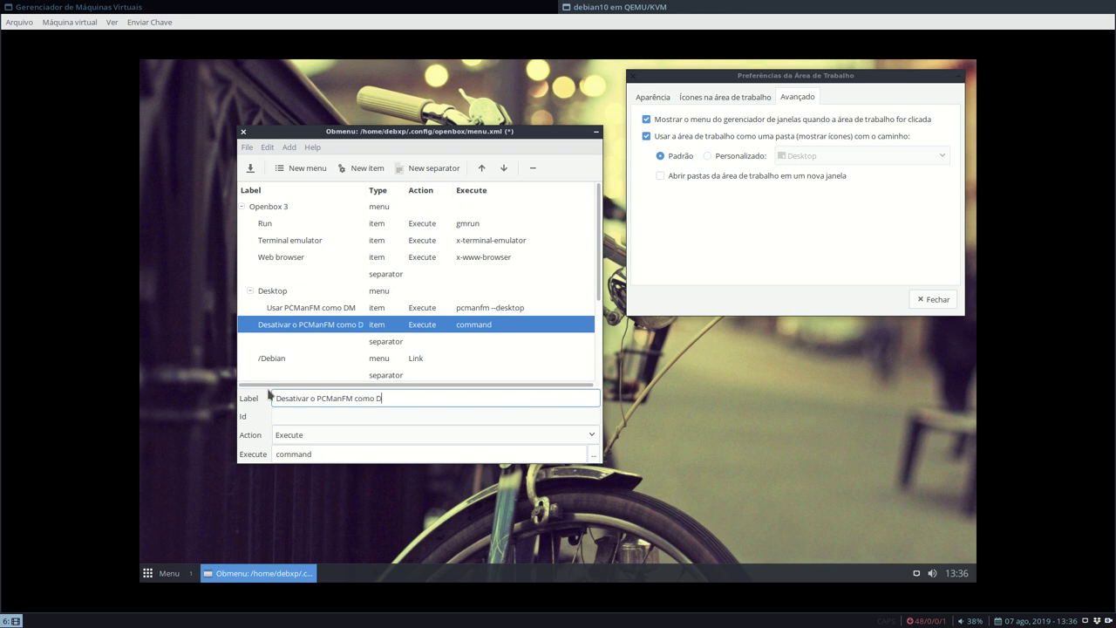
{"action": "type", "text": "M"}
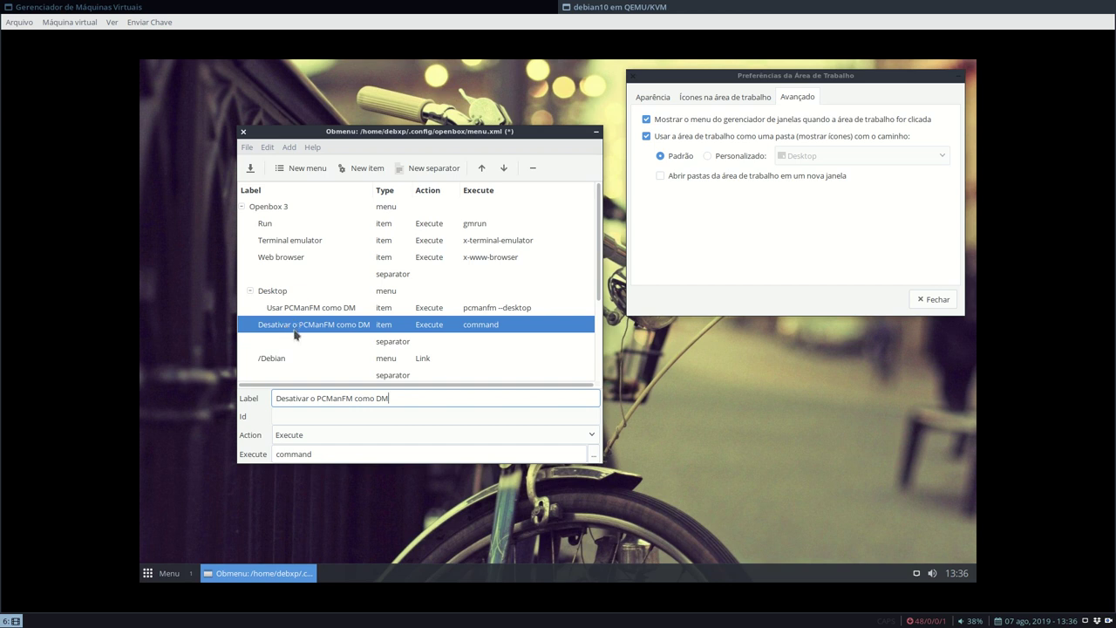
{"action": "left_click_drag", "start_coordinate": [321, 455], "coordinate": [267, 445]}
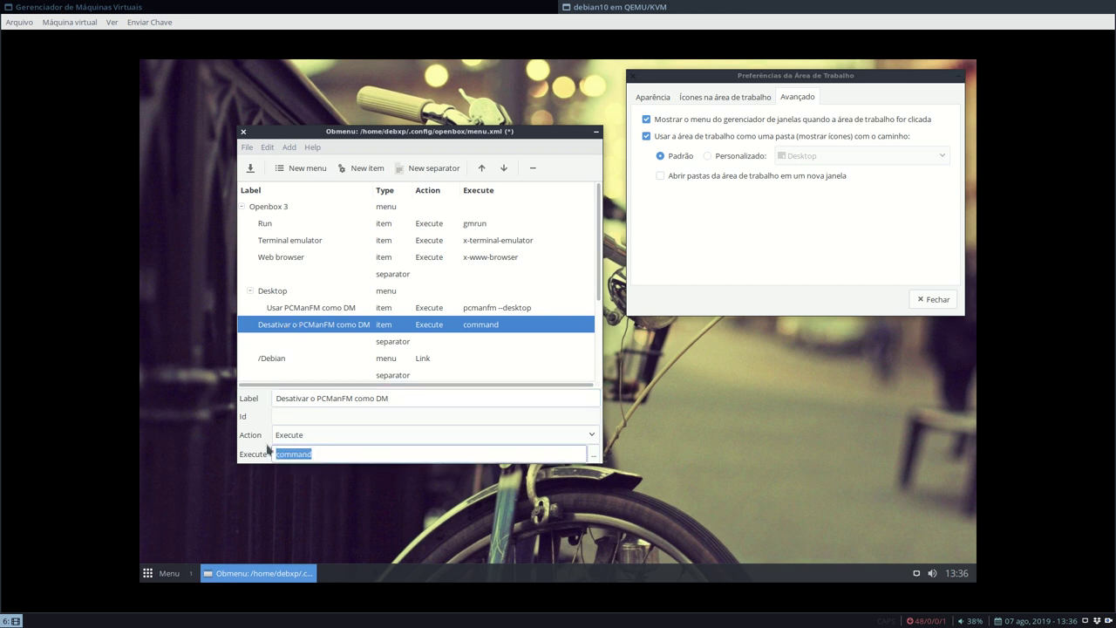
{"action": "type", "text": "pcmanfm --desktop"}
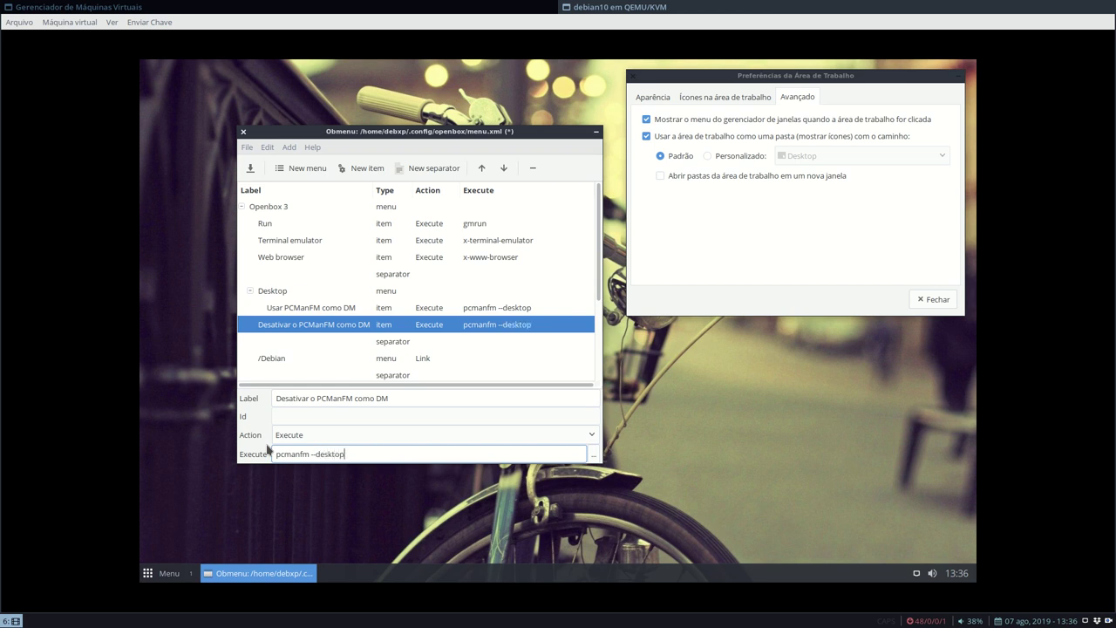
{"action": "type", "text": "-off"}
Add an item labelled "Configurar a Área de Trabalho" below "Desativar o PCManFM como DM", executing "pcmanfm --desktop-pref"
{"action": "left_click", "coordinate": [378, 347]}
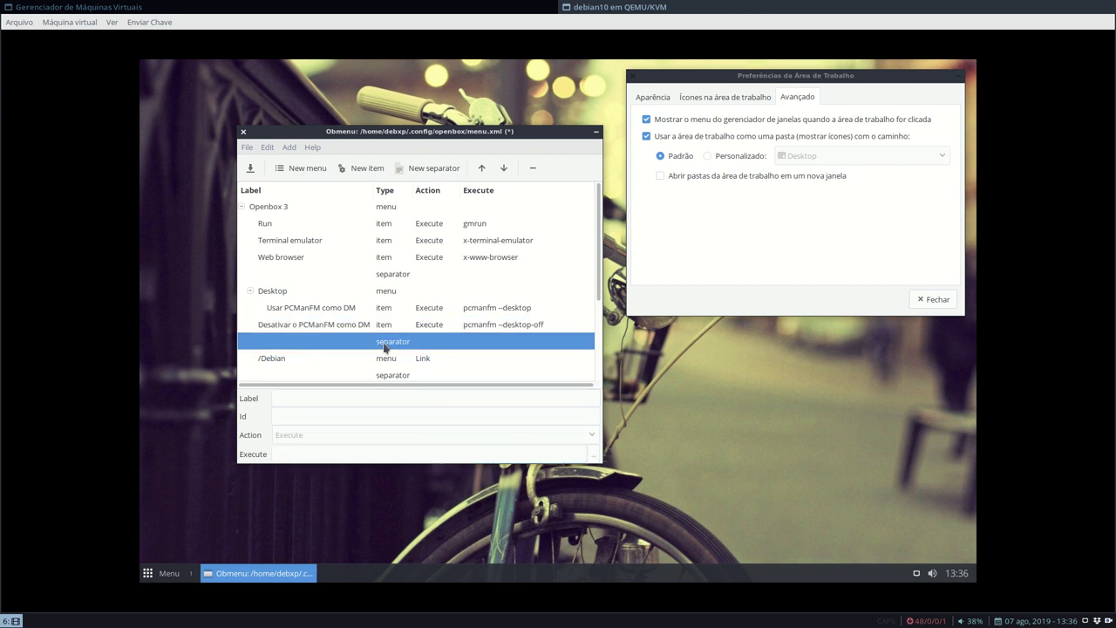
{"action": "mouse_move", "coordinate": [777, 76]}
{"action": "left_mouse_down"}
{"action": "mouse_move", "coordinate": [790, 75]}
{"action": "mouse_move", "coordinate": [772, 91]}
{"action": "left_mouse_up"}
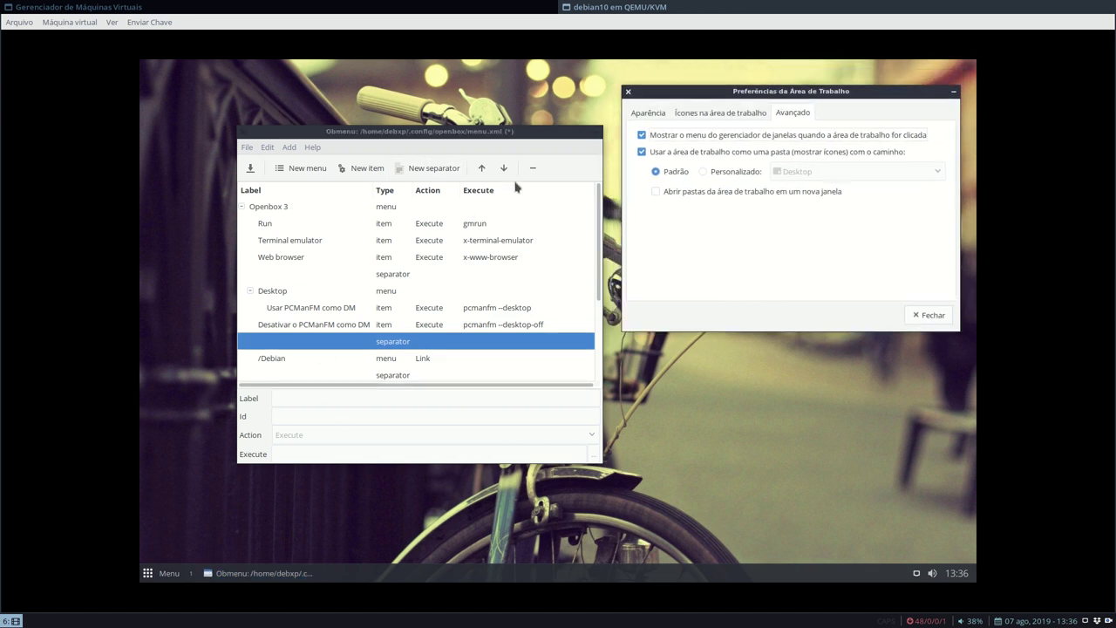
{"action": "left_click", "coordinate": [366, 168]}
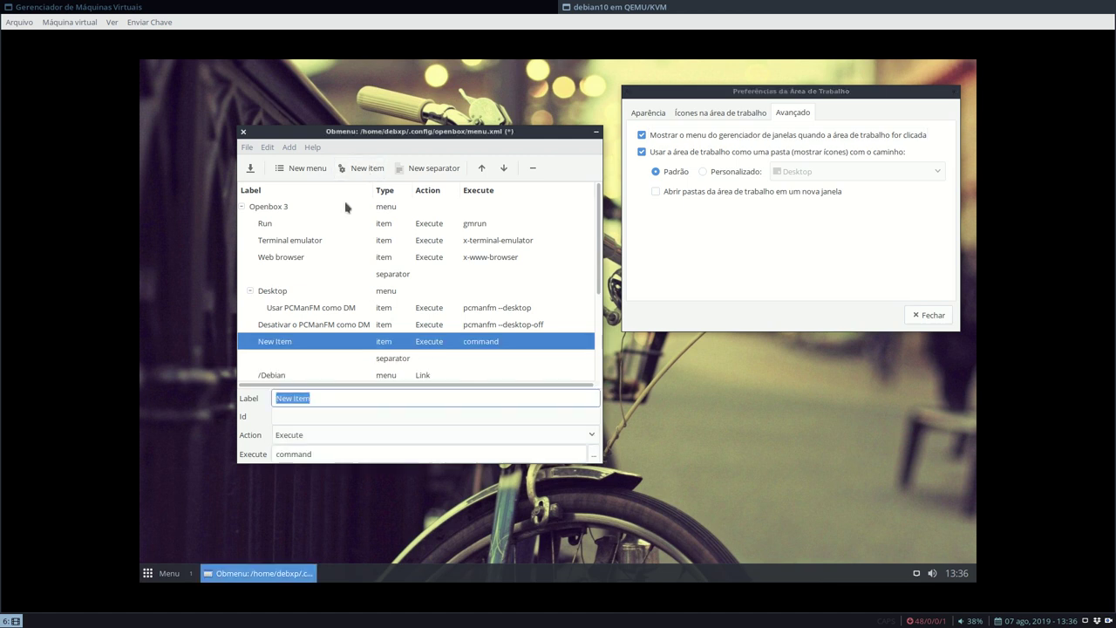
{"action": "type", "text": "Configurt"}
{"action": "key", "text": "BackSpace"}
{"action": "type", "text": "rar"}
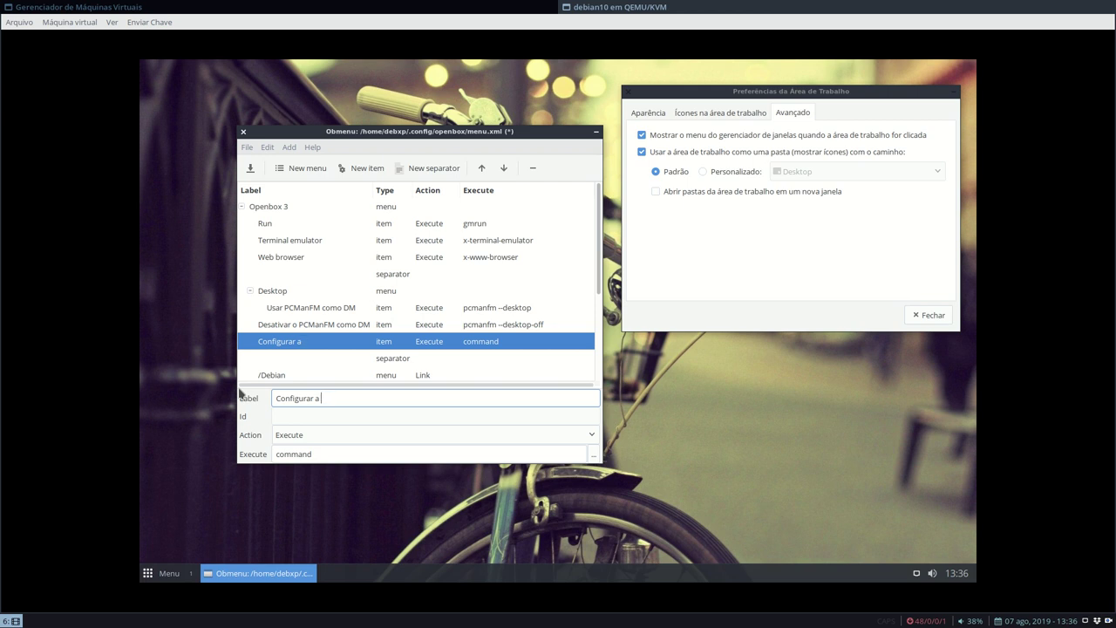
{"action": "type", "text": "Trabalho"}
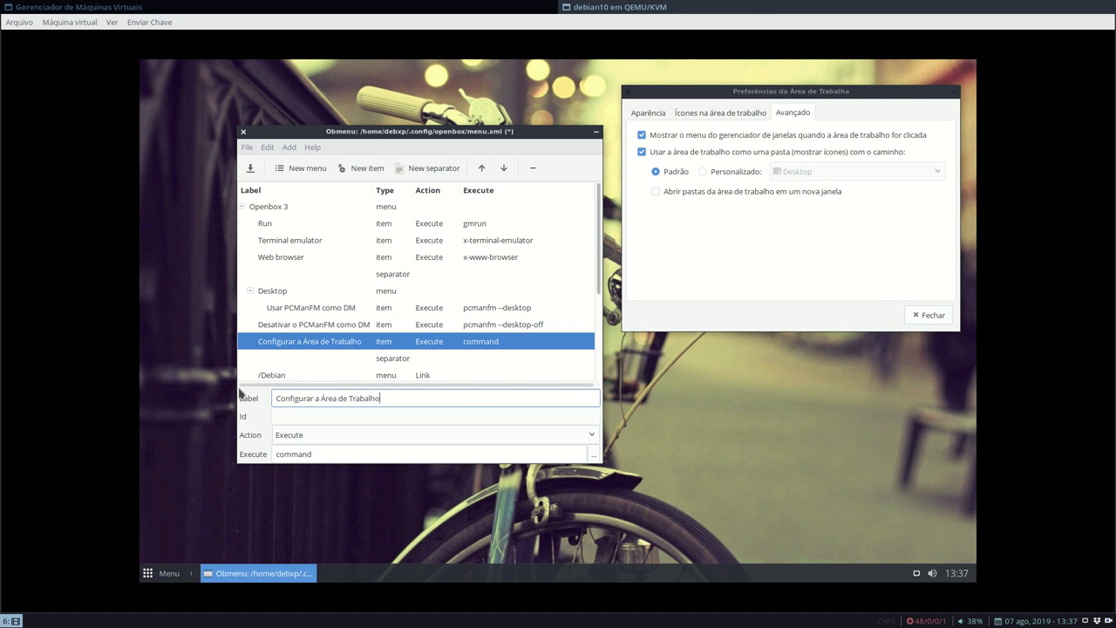
{"action": "double_click", "coordinate": [352, 450]}
{"action": "type", "text": "pcmanfm --"}
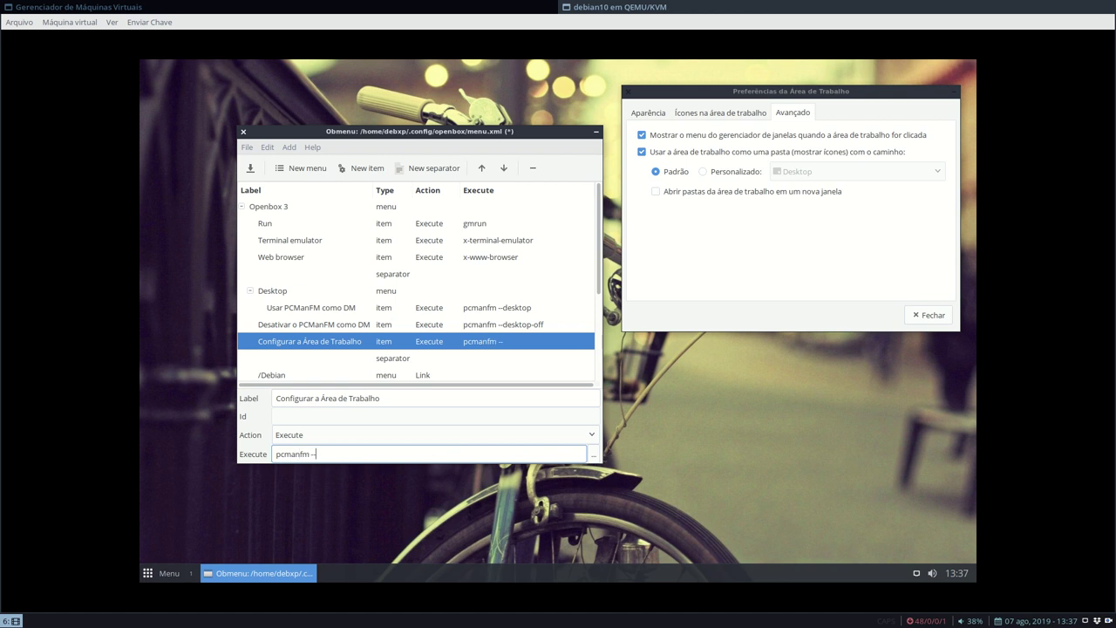
{"action": "type", "text": "desktop-pre"}
Save the menu file and check the new entries in the desktop's Openbox menu
{"action": "right_click", "coordinate": [431, 94]}
{"action": "left_click", "coordinate": [328, 139]}
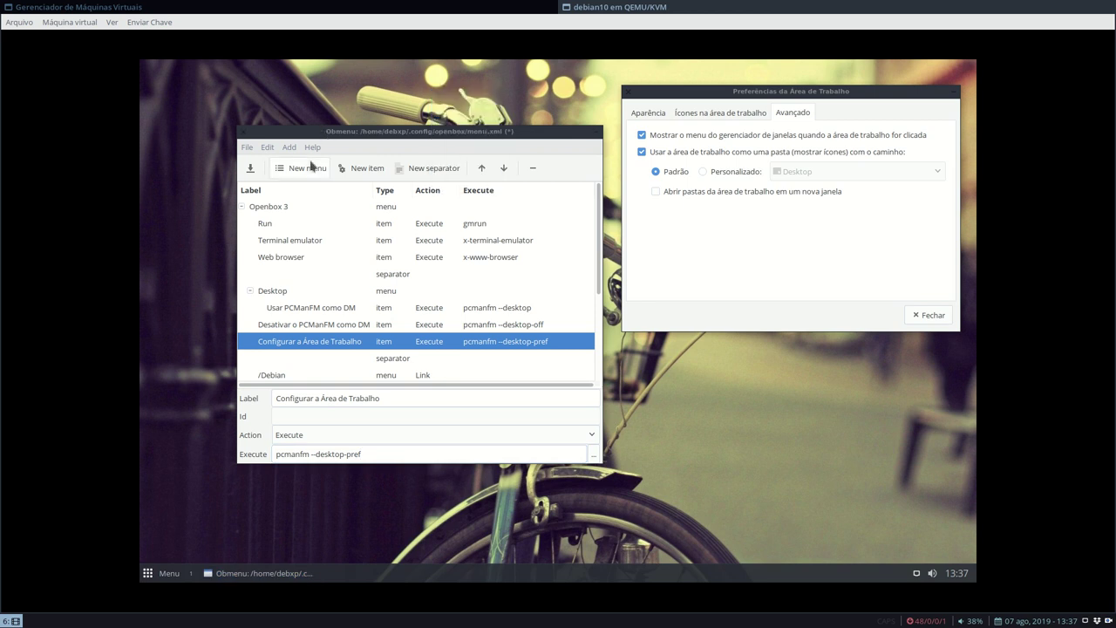
{"action": "left_click", "coordinate": [251, 169]}
{"action": "right_click", "coordinate": [155, 113]}
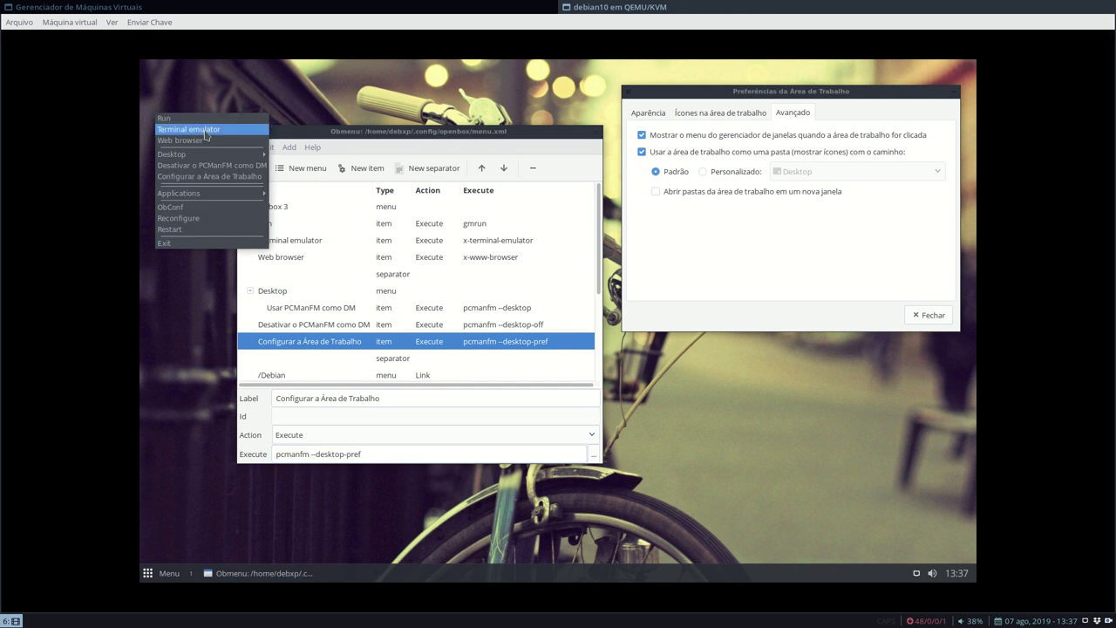
{"action": "left_click", "coordinate": [388, 148]}
Try to move the "Desativar o PCManFM como DM" item up into the Desktop menu
{"action": "left_click", "coordinate": [320, 327]}
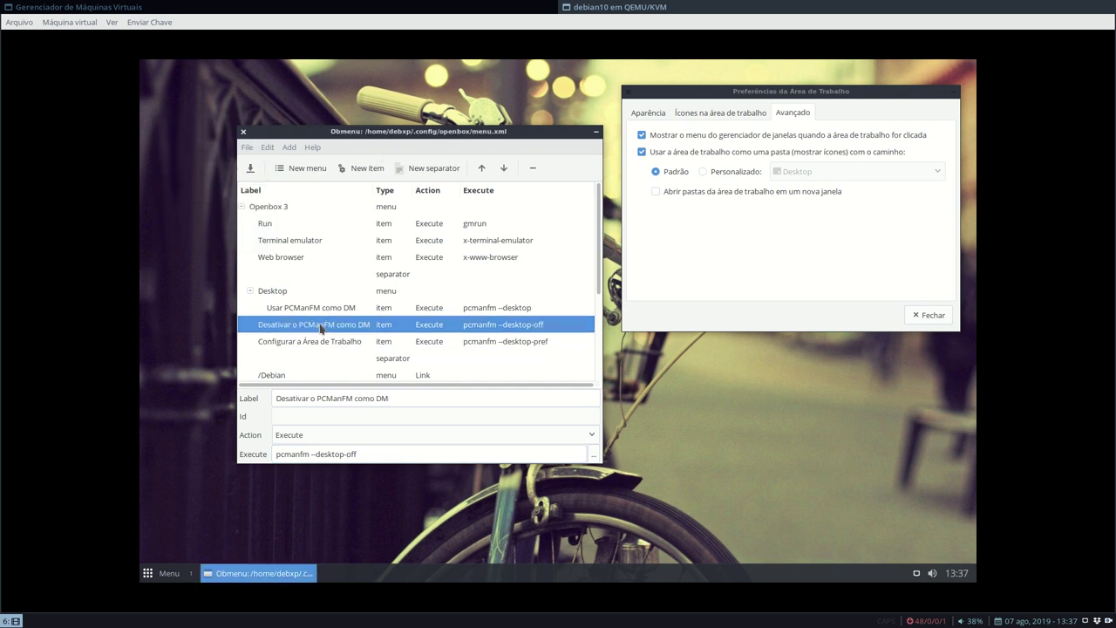
{"action": "left_click", "coordinate": [481, 168]}
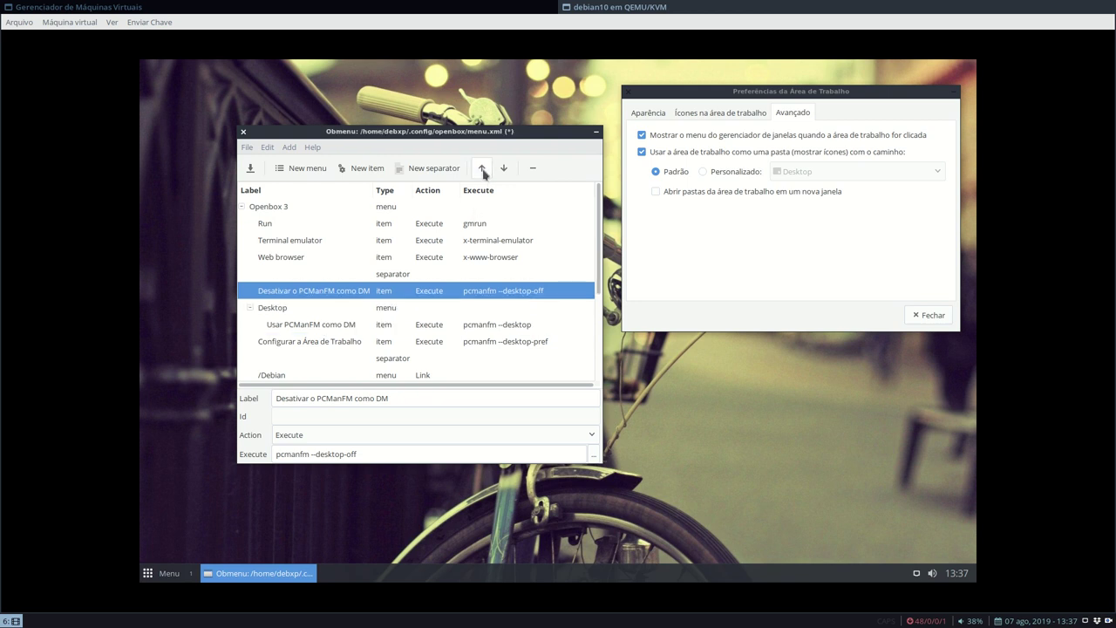
{"action": "left_click", "coordinate": [503, 167]}
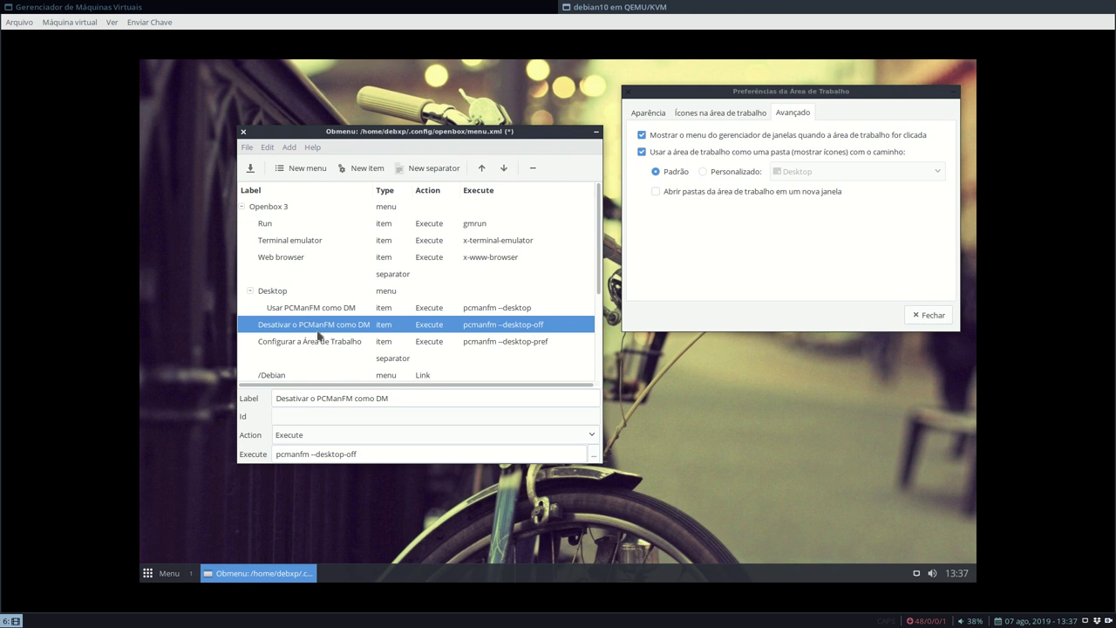
{"action": "left_click", "coordinate": [327, 309]}
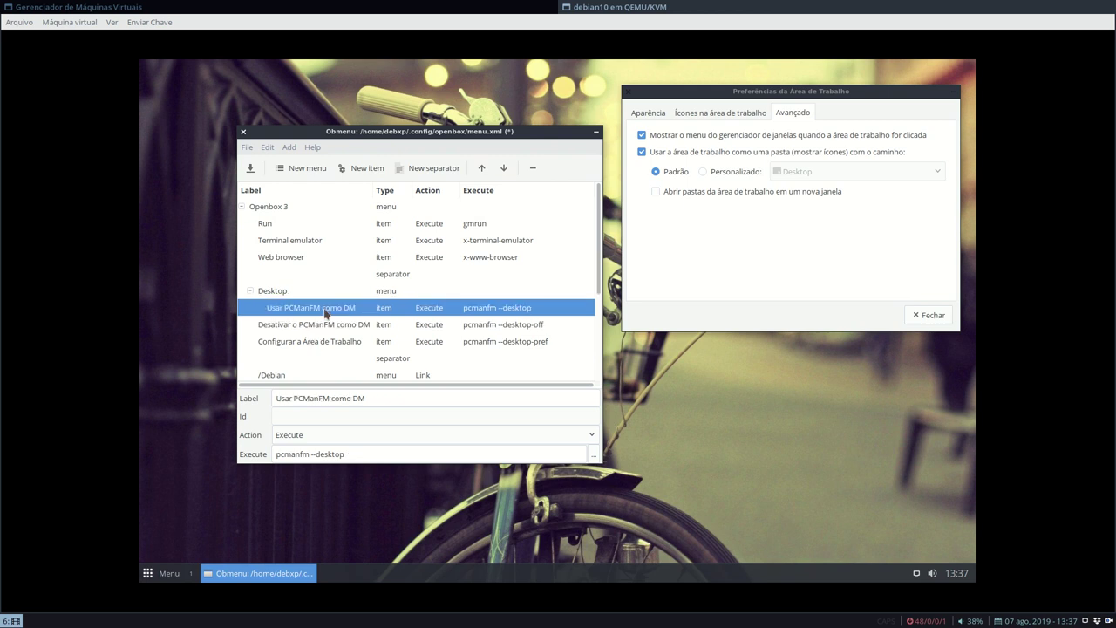
{"action": "left_click", "coordinate": [288, 294]}
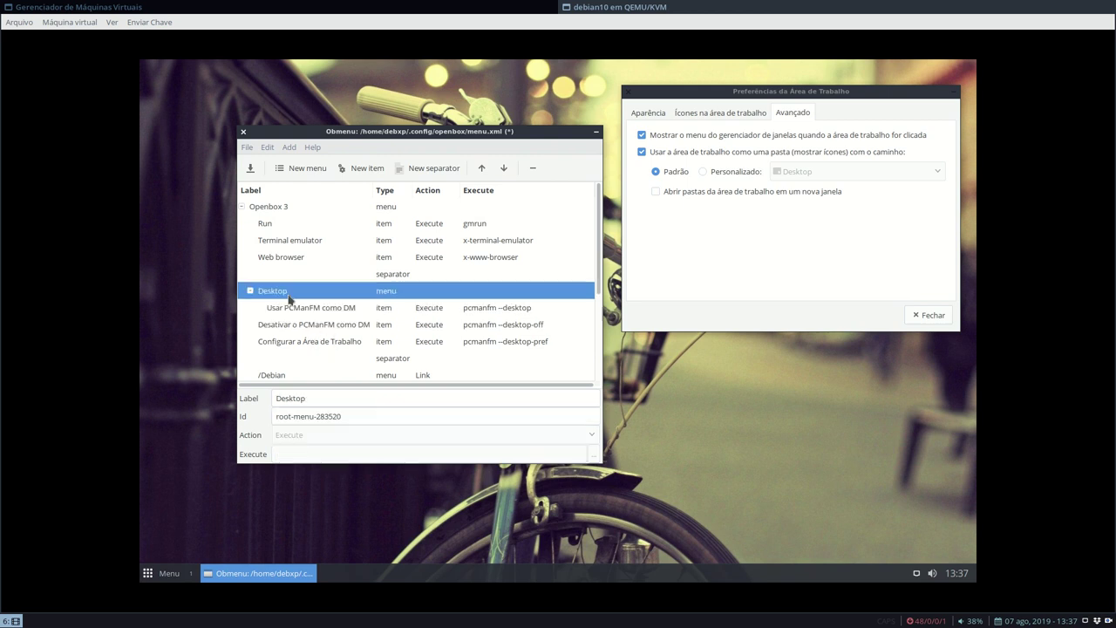
Select the "Desativar o PCManFM como DM" item and check the Desktop submenu in the desktop's Openbox menu
{"action": "left_click", "coordinate": [305, 311]}
{"action": "left_click", "coordinate": [304, 325]}
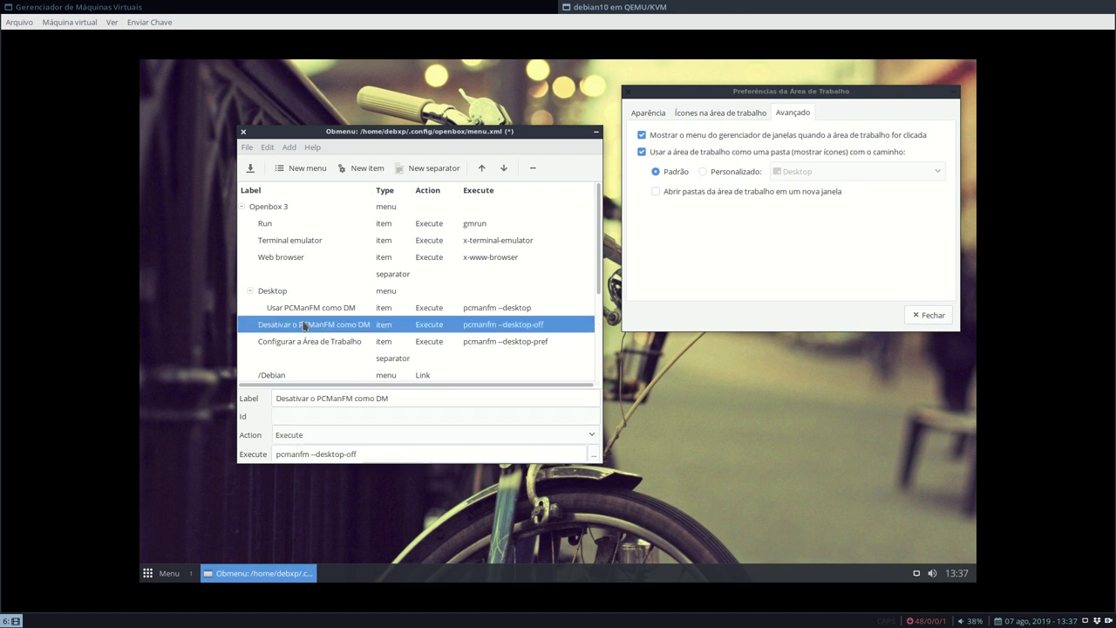
{"action": "right_click", "coordinate": [205, 218]}
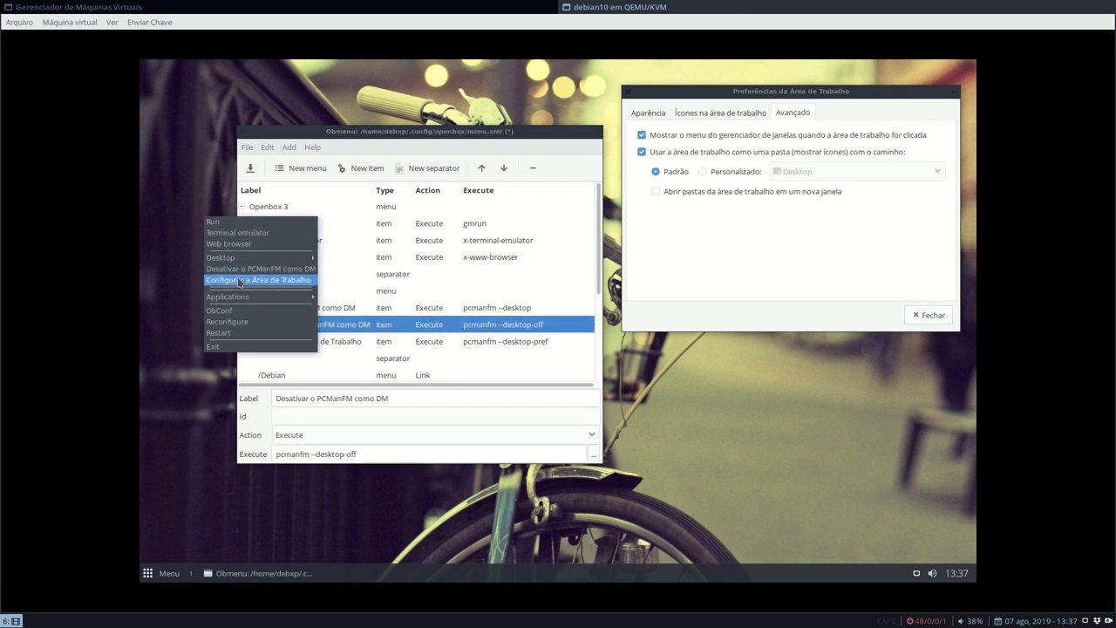
{"action": "mouse_move", "coordinate": [244, 259]}
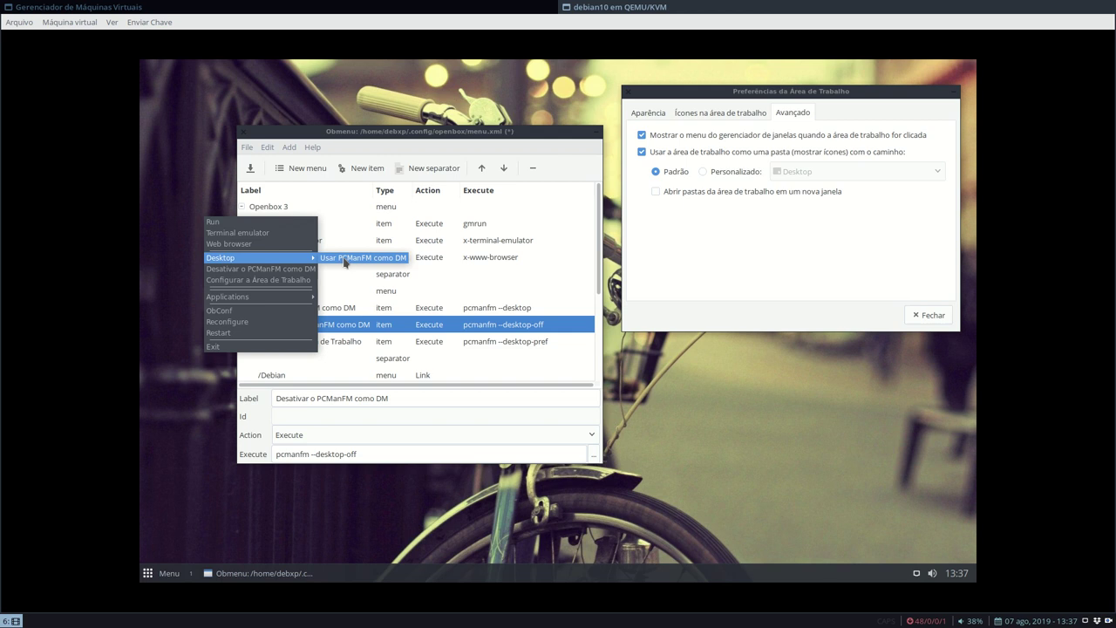
{"action": "left_click", "coordinate": [190, 183]}
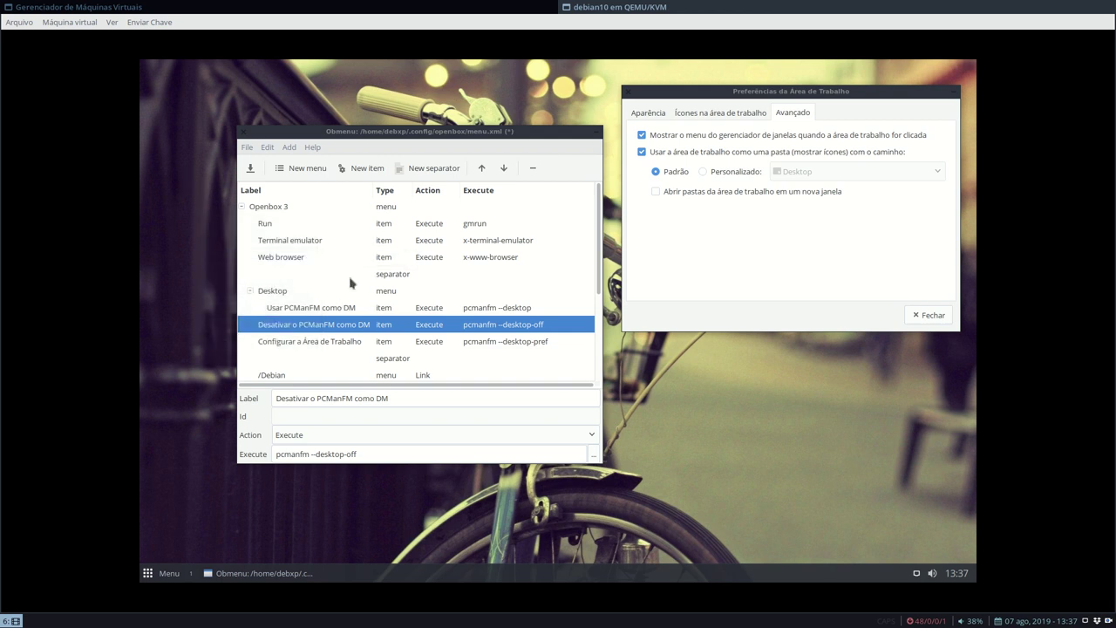
{"action": "left_click", "coordinate": [293, 327]}
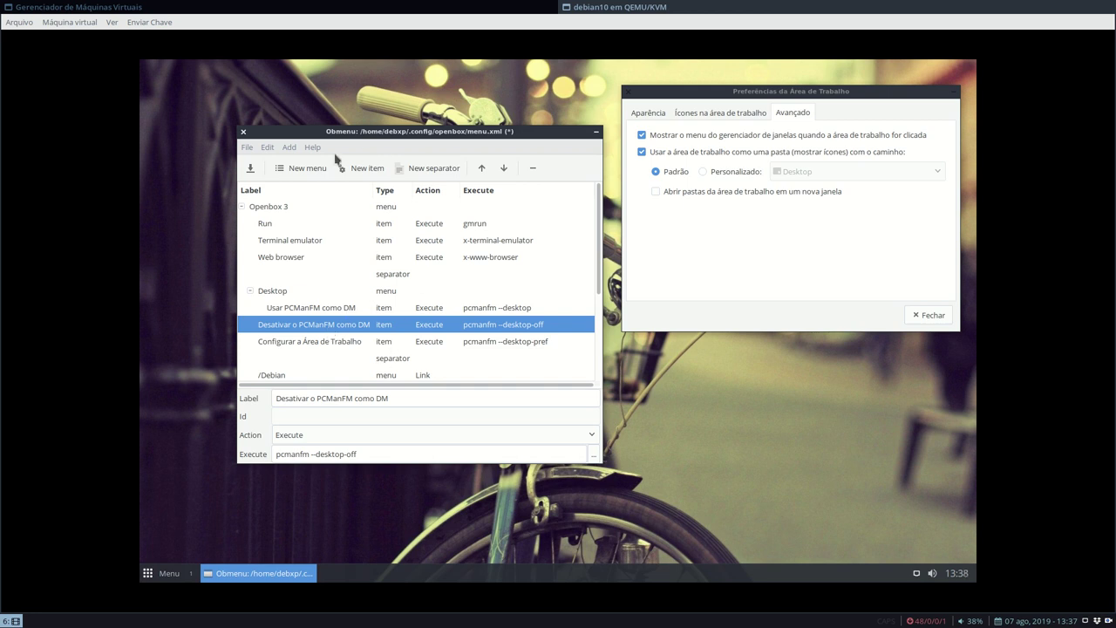
Close Obmenu and run "Desativar o PCManFM como DM" from the desktop's Openbox menu
{"action": "left_click", "coordinate": [244, 131]}
{"action": "right_click", "coordinate": [225, 167]}
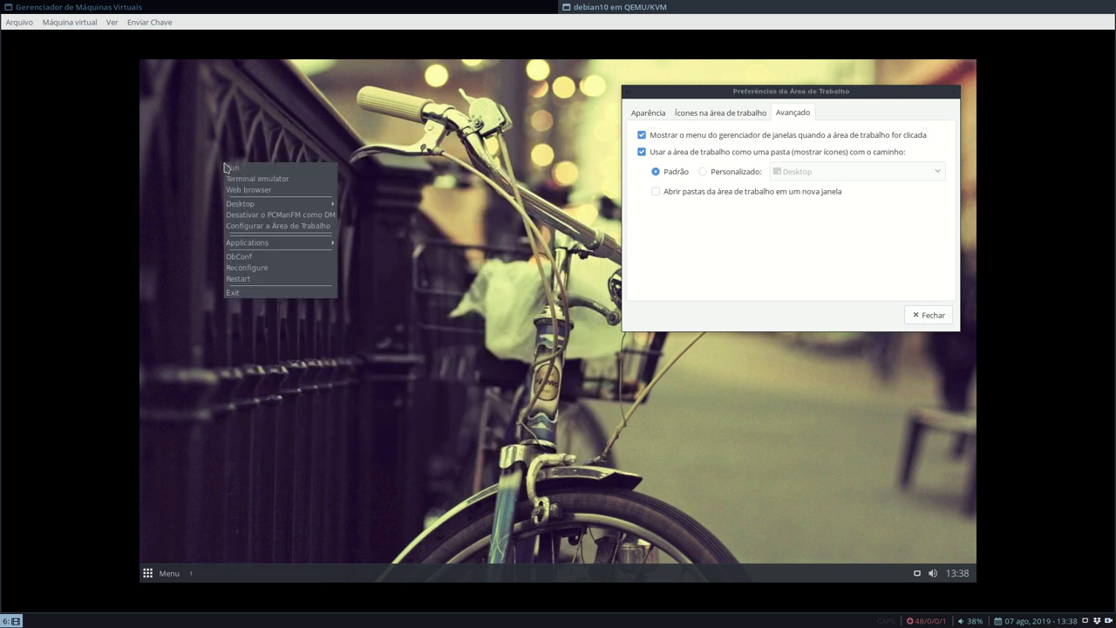
{"action": "mouse_move", "coordinate": [272, 206]}
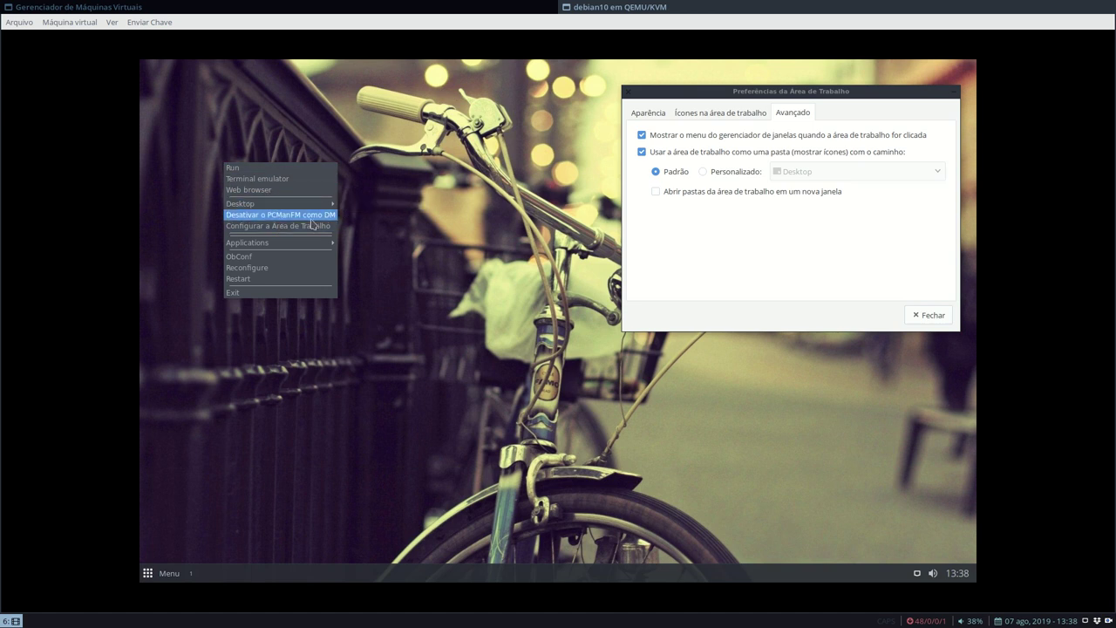
{"action": "left_click", "coordinate": [307, 218]}
Check the desktop's menu, try its "Configurar a Área de Trabalho" entry with PCManFM desktop management off, and dismiss the dialog
{"action": "right_click", "coordinate": [436, 229]}
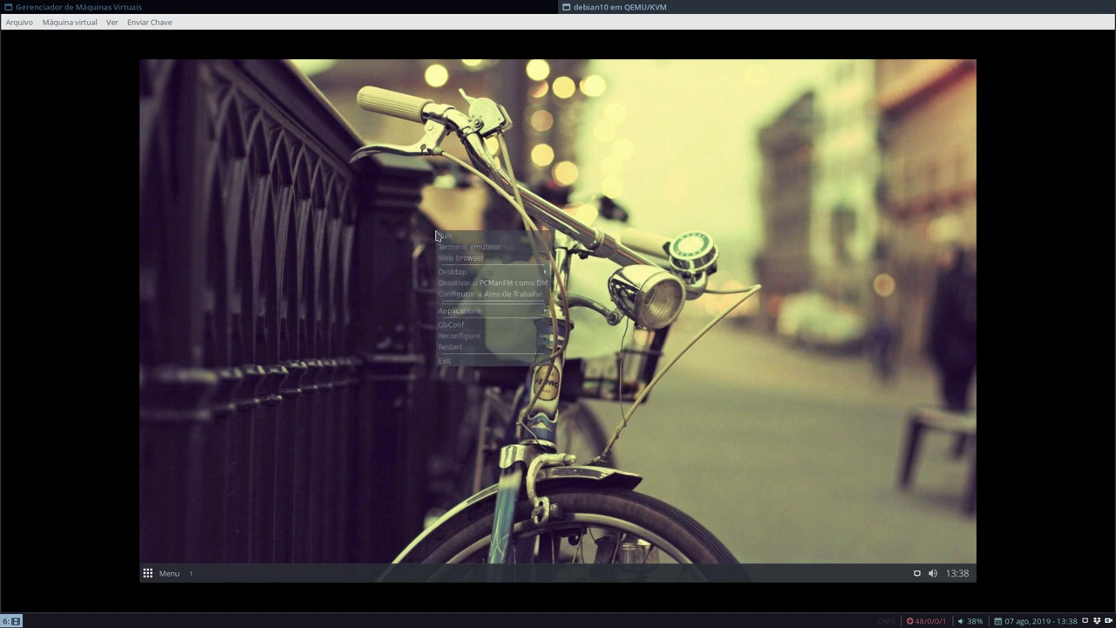
{"action": "left_click", "coordinate": [312, 368]}
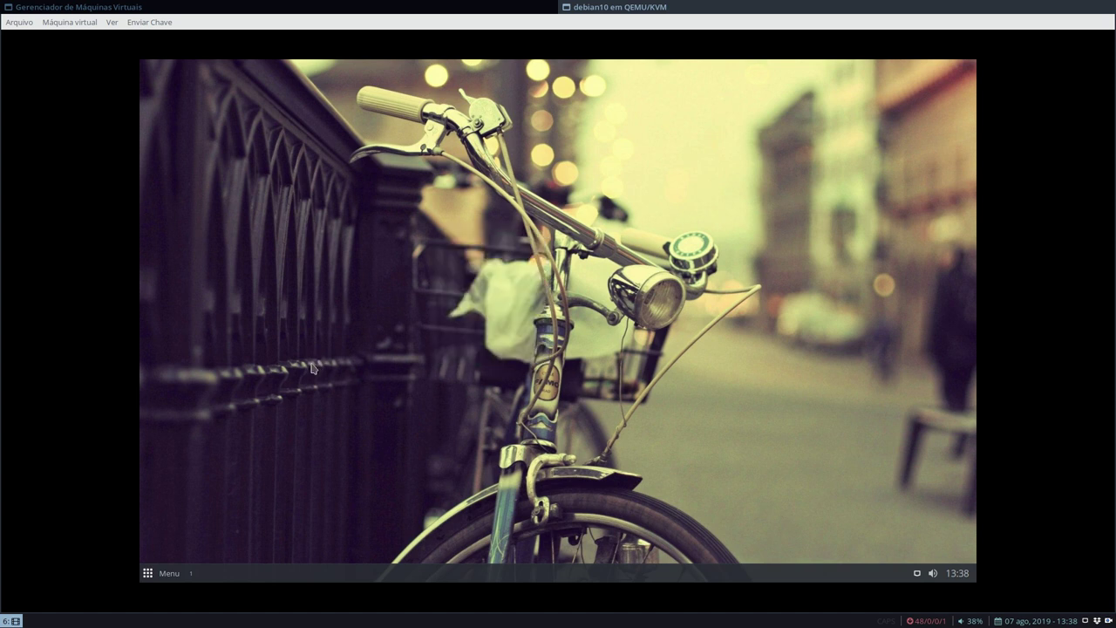
{"action": "right_click", "coordinate": [318, 212]}
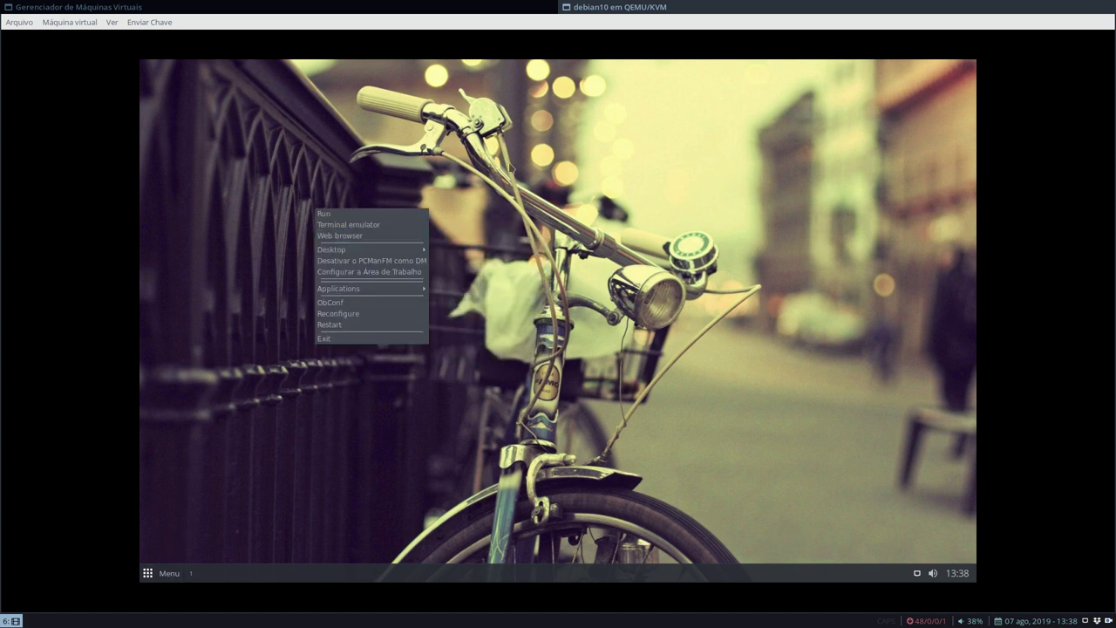
{"action": "left_click", "coordinate": [533, 236]}
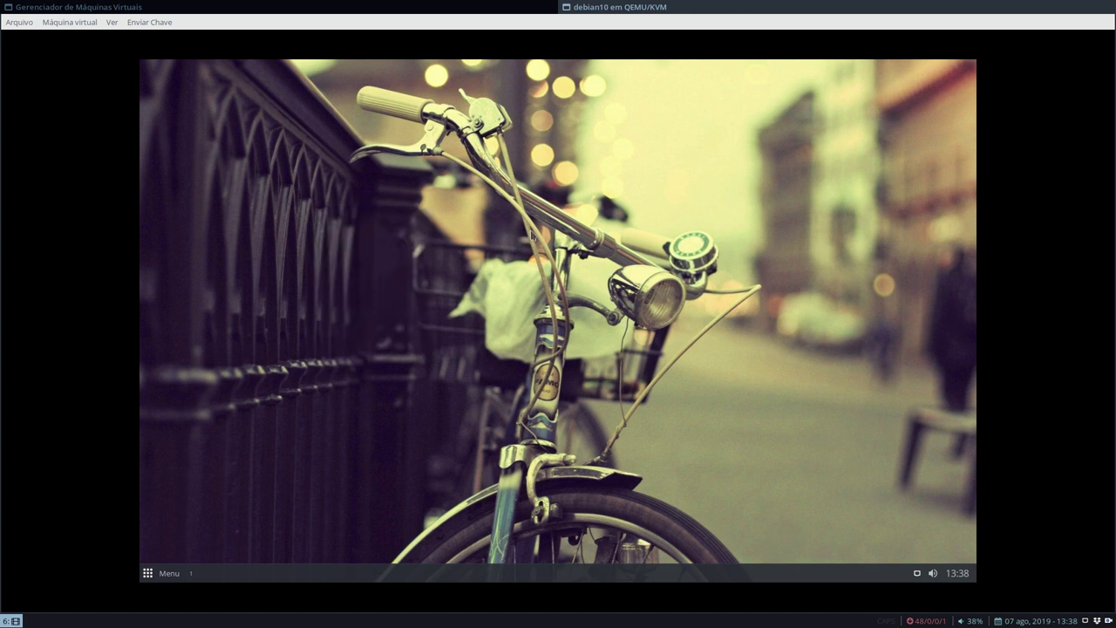
{"action": "right_click", "coordinate": [419, 194]}
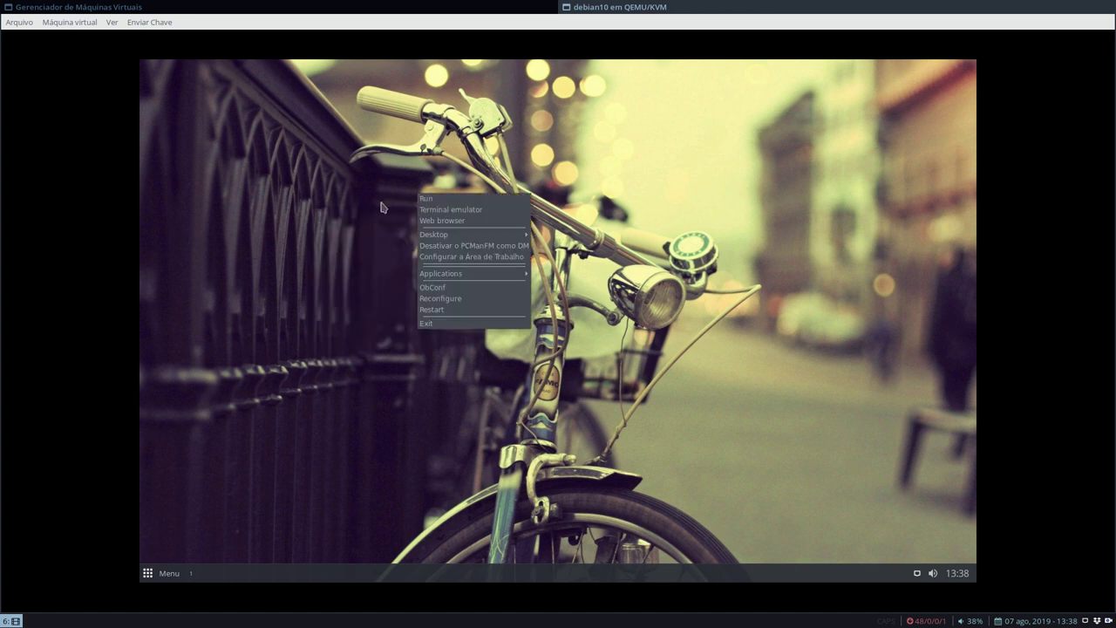
{"action": "left_click", "coordinate": [470, 259]}
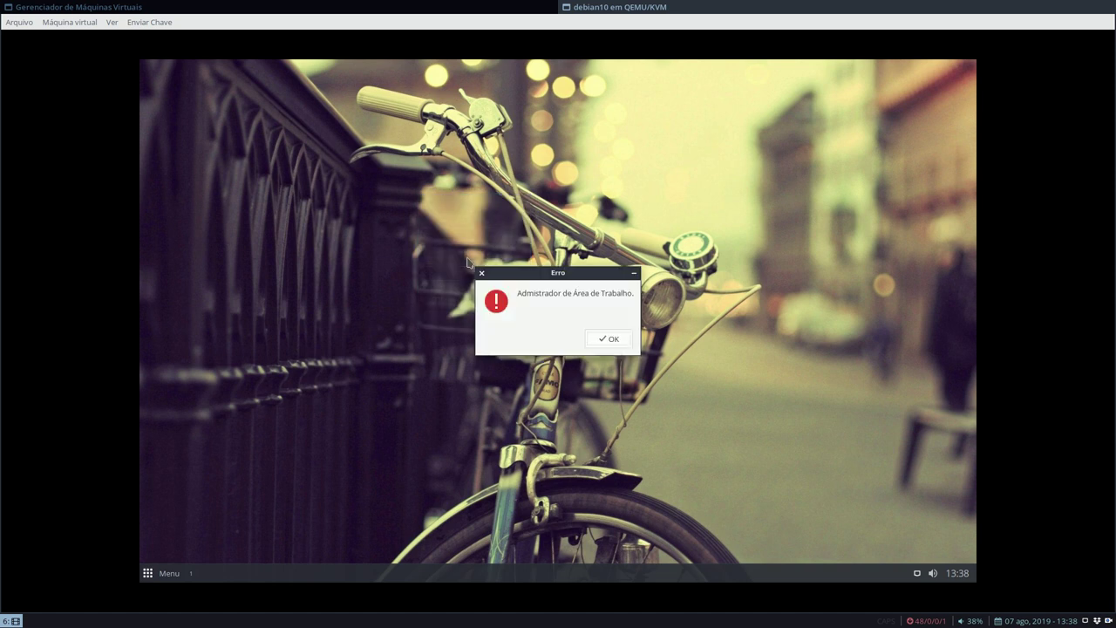
{"action": "left_click_drag", "start_coordinate": [540, 300], "coordinate": [635, 296]}
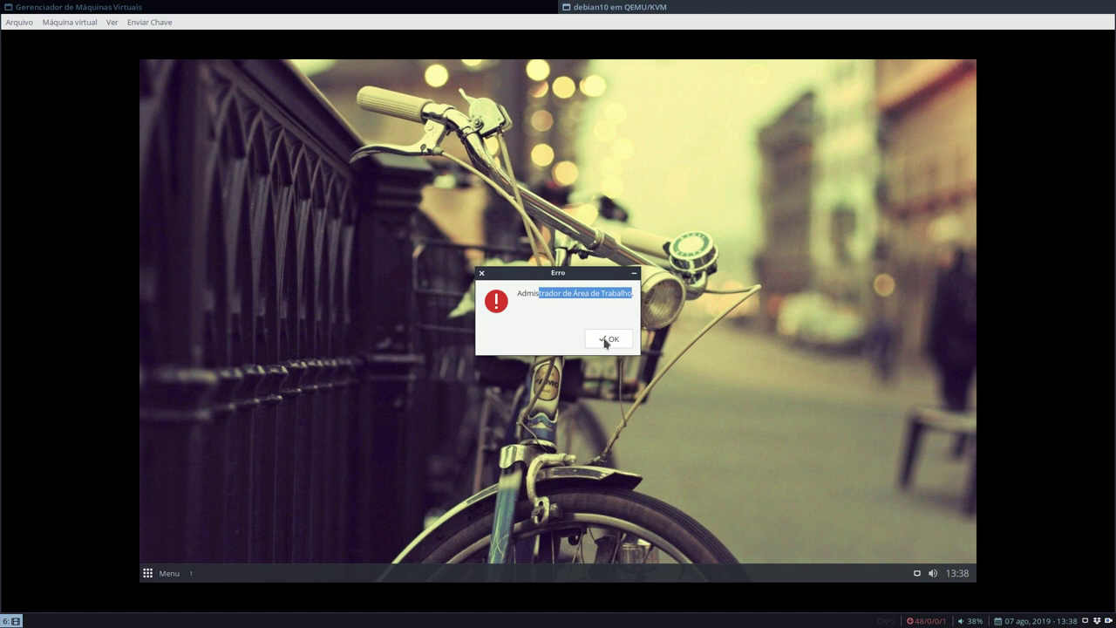
{"action": "left_click", "coordinate": [607, 339]}
Reactivate PCManFM with "Usar PCManFM como DM" and open the desktop preferences through "Configurar a Área de Trabalho"
{"action": "right_click", "coordinate": [457, 253]}
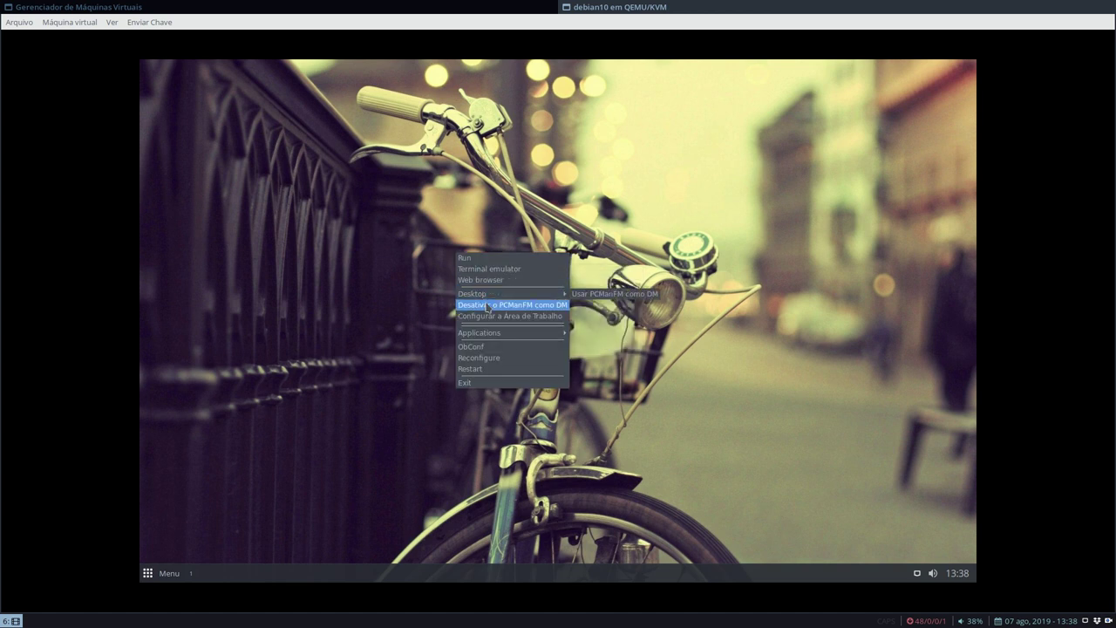
{"action": "left_click", "coordinate": [589, 296]}
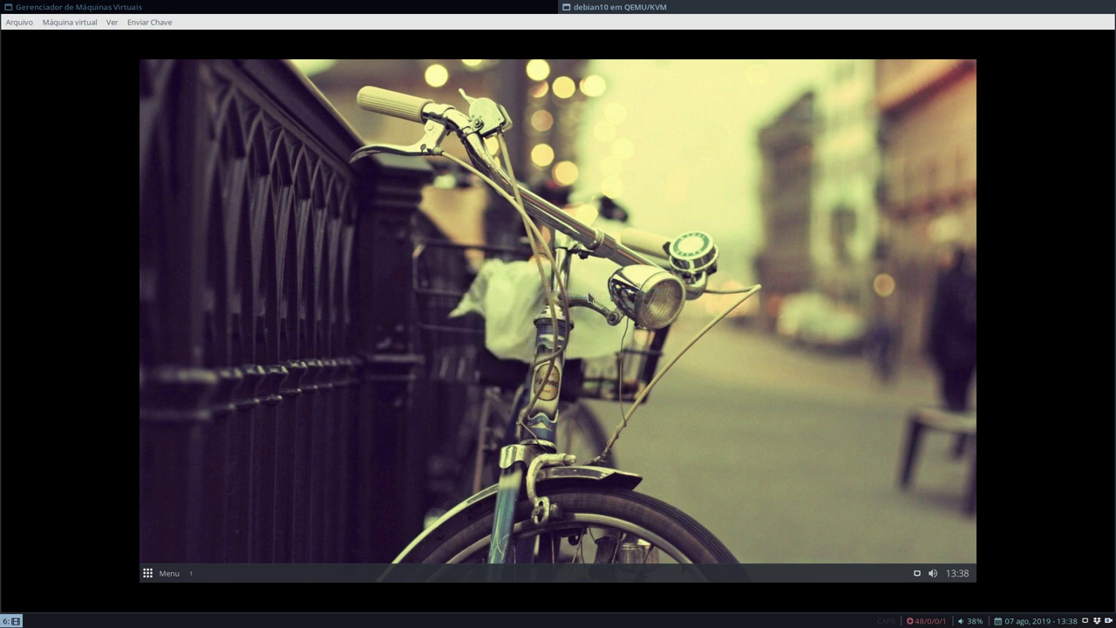
{"action": "right_click", "coordinate": [362, 165]}
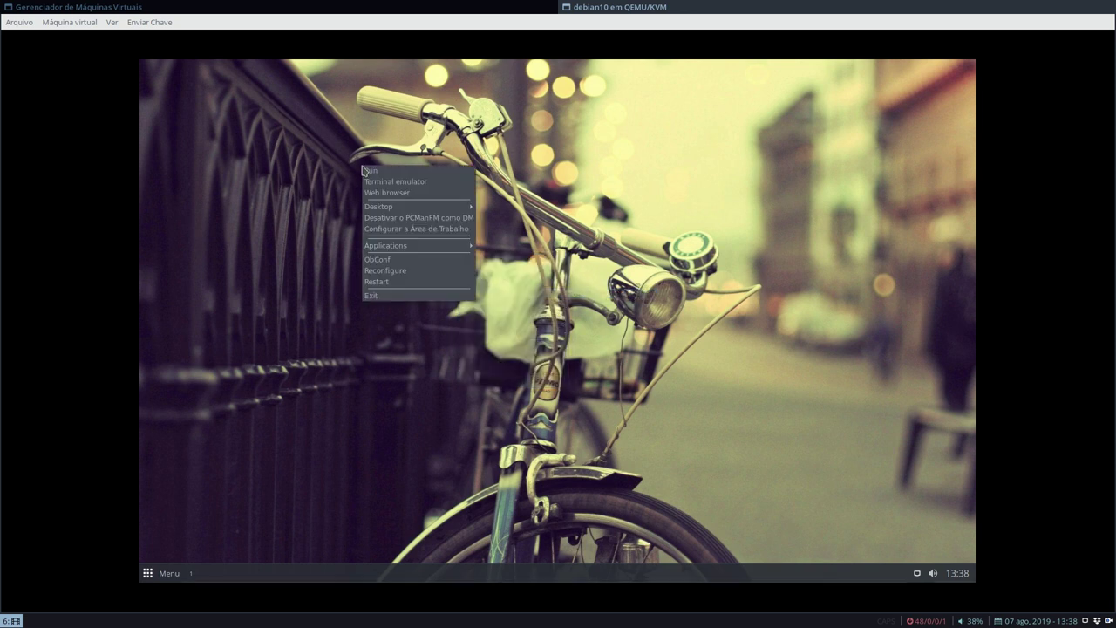
{"action": "left_click", "coordinate": [408, 230]}
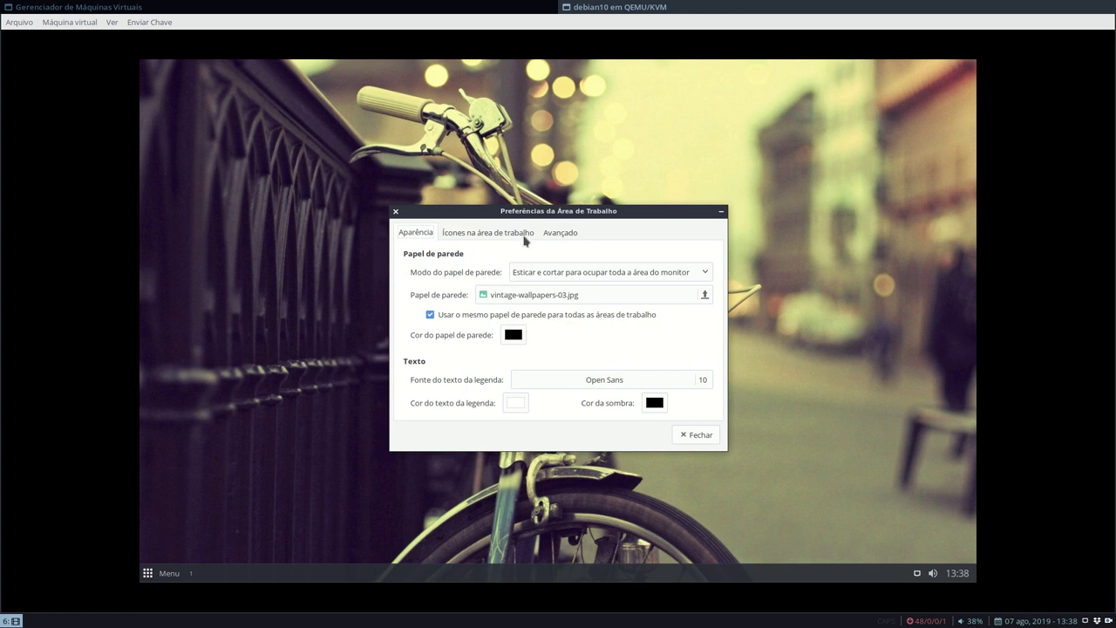
Turn off showing the window manager's menu when the desktop is clicked, and check the desktop's context menu
{"action": "left_click", "coordinate": [548, 234]}
{"action": "left_click", "coordinate": [472, 256]}
{"action": "right_click", "coordinate": [258, 272]}
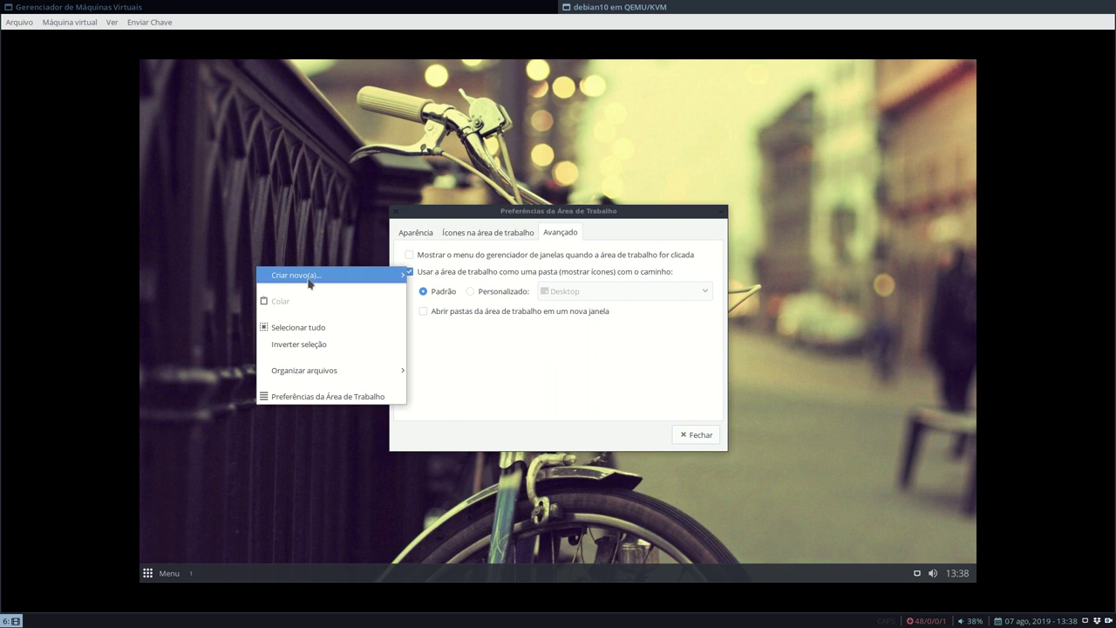
{"action": "left_click", "coordinate": [369, 251]}
Turn on showing the window manager's menu for desktop clicks, check the Openbox menu, and close the desktop preferences
{"action": "left_click", "coordinate": [409, 255]}
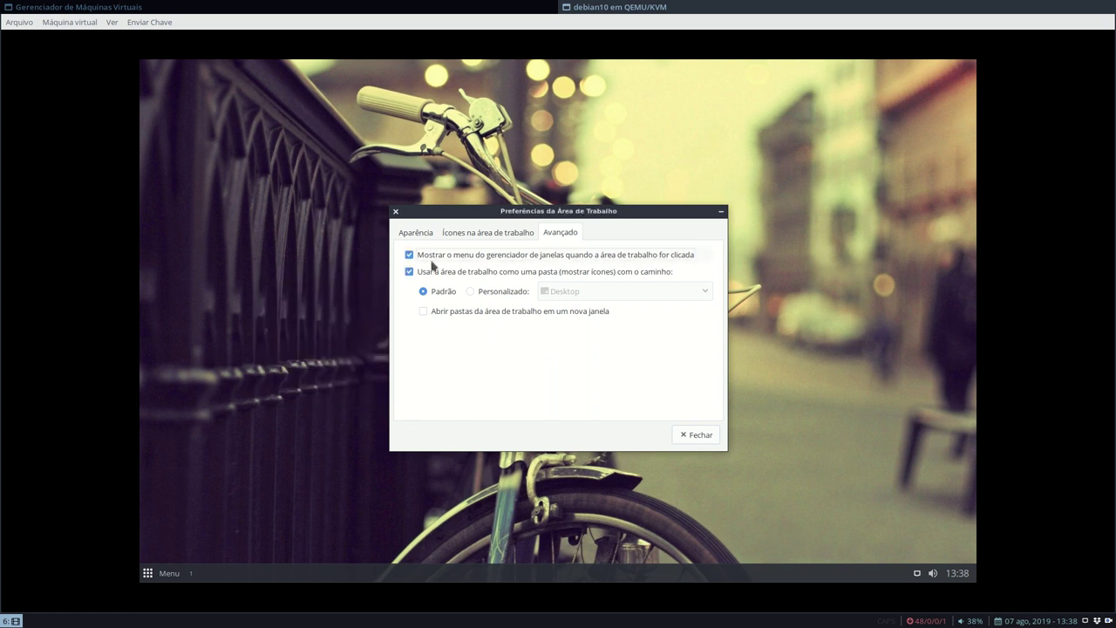
{"action": "right_click", "coordinate": [231, 246]}
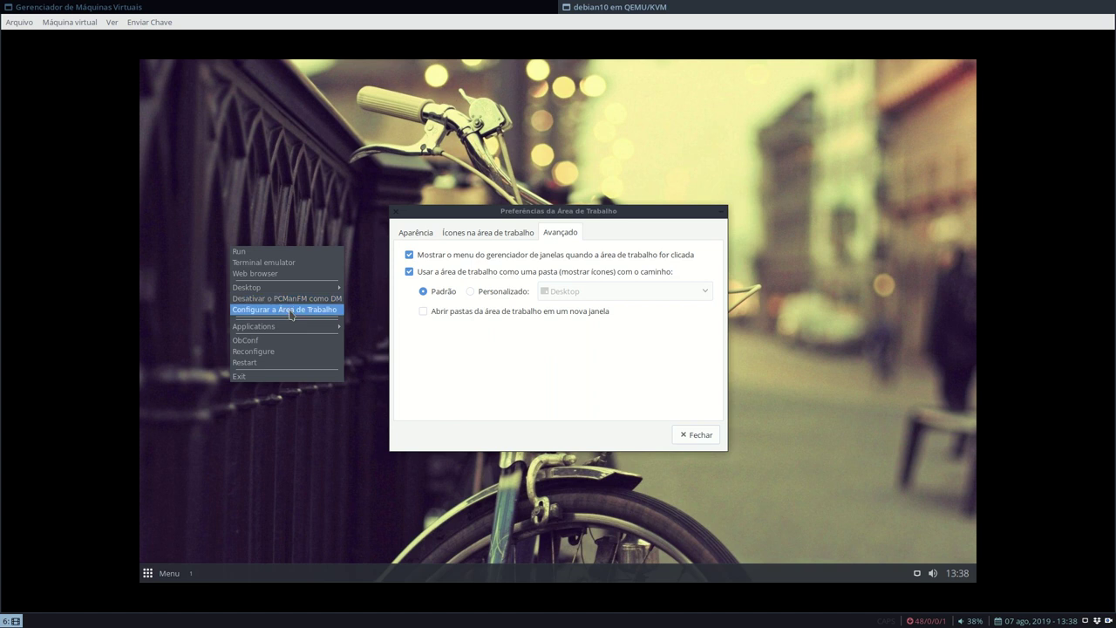
{"action": "left_click", "coordinate": [697, 439]}
{"action": "left_click", "coordinate": [696, 434]}
Test "Configurar a Área de Trabalho" again from the desktop's Openbox menu, recheck that menu, and close the preferences
{"action": "right_click", "coordinate": [410, 215]}
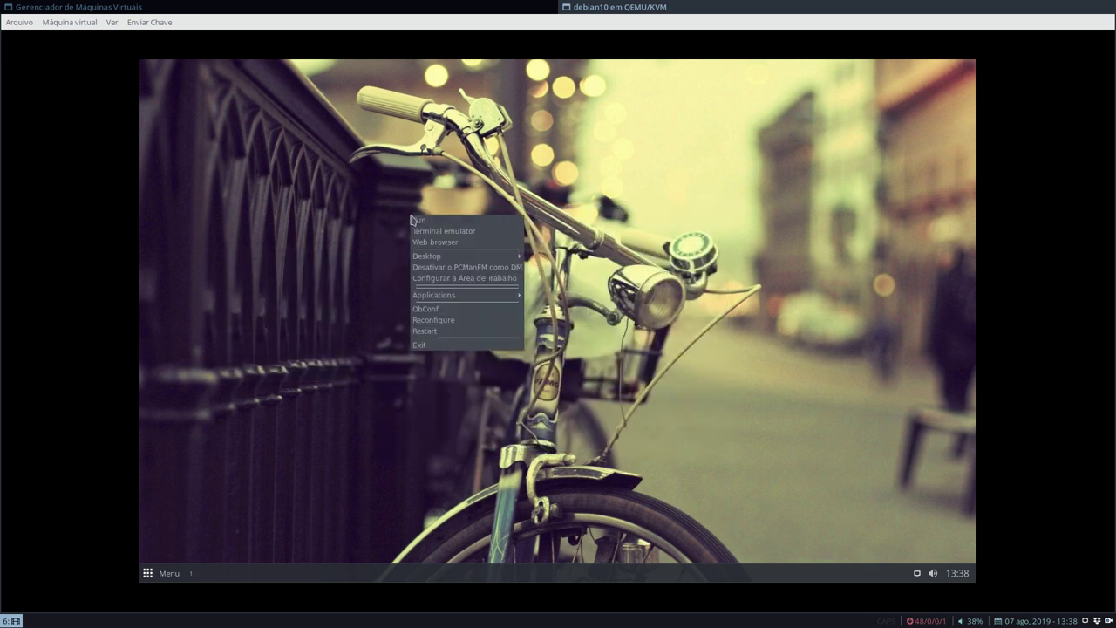
{"action": "left_click", "coordinate": [436, 279]}
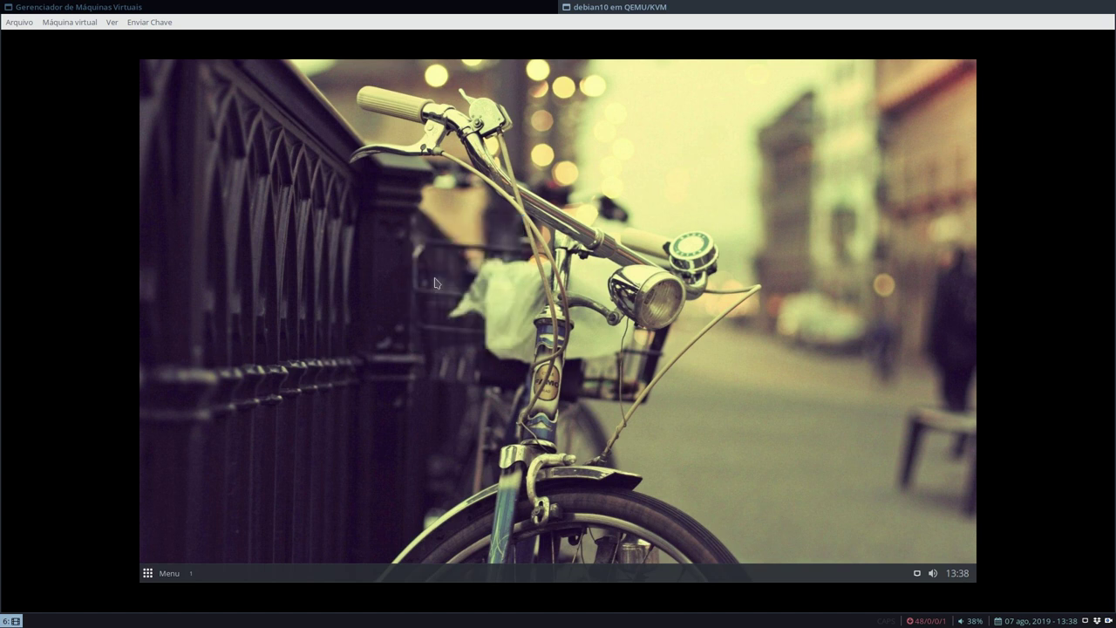
{"action": "right_click", "coordinate": [232, 178]}
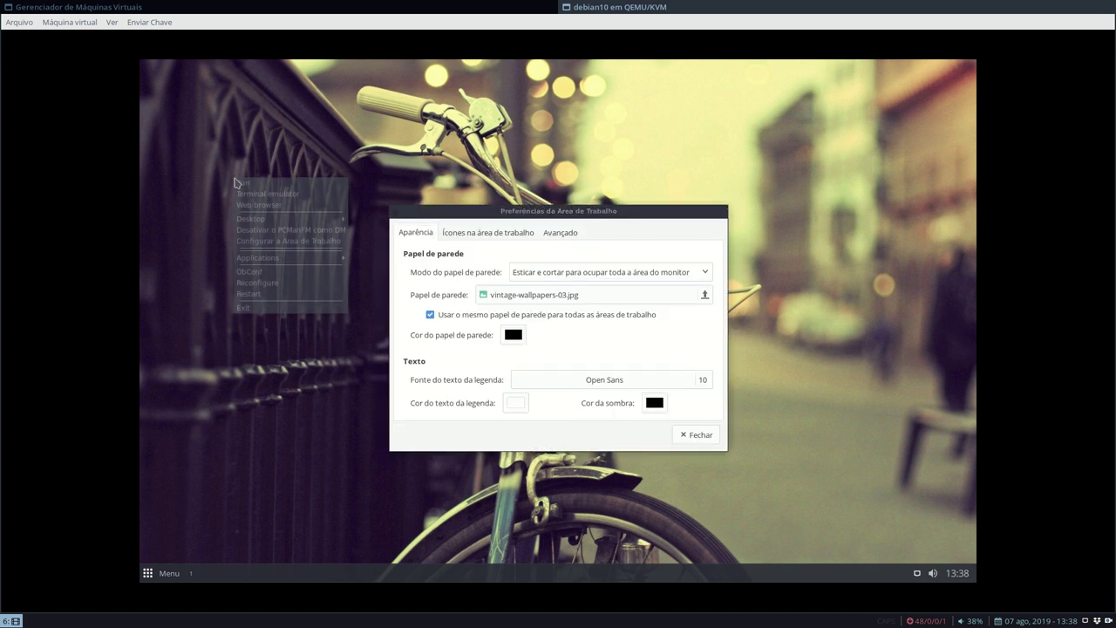
{"action": "left_click", "coordinate": [297, 386]}
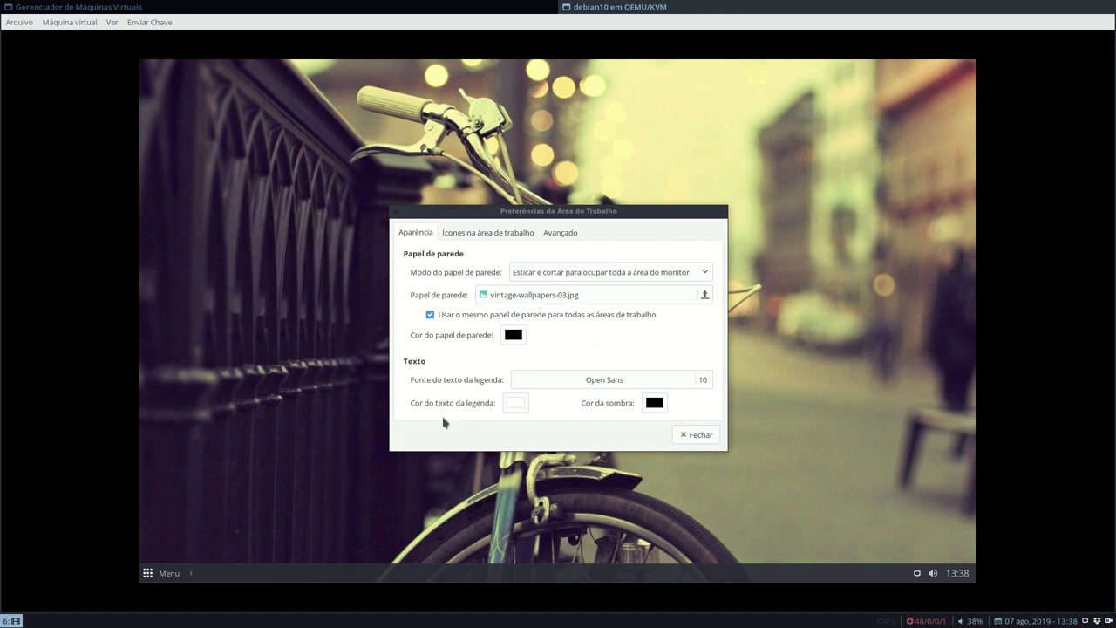
{"action": "left_click", "coordinate": [696, 435]}
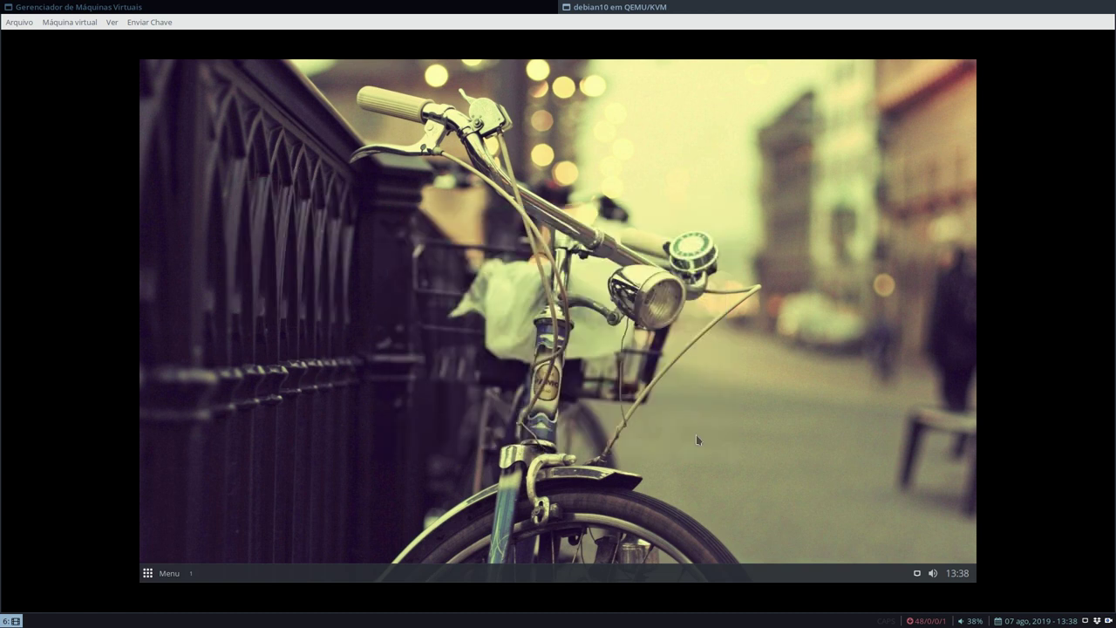
Run "obmenu" from the desktop menu's Run entry and expand the Openbox 3 menu tree
{"action": "right_click", "coordinate": [389, 207]}
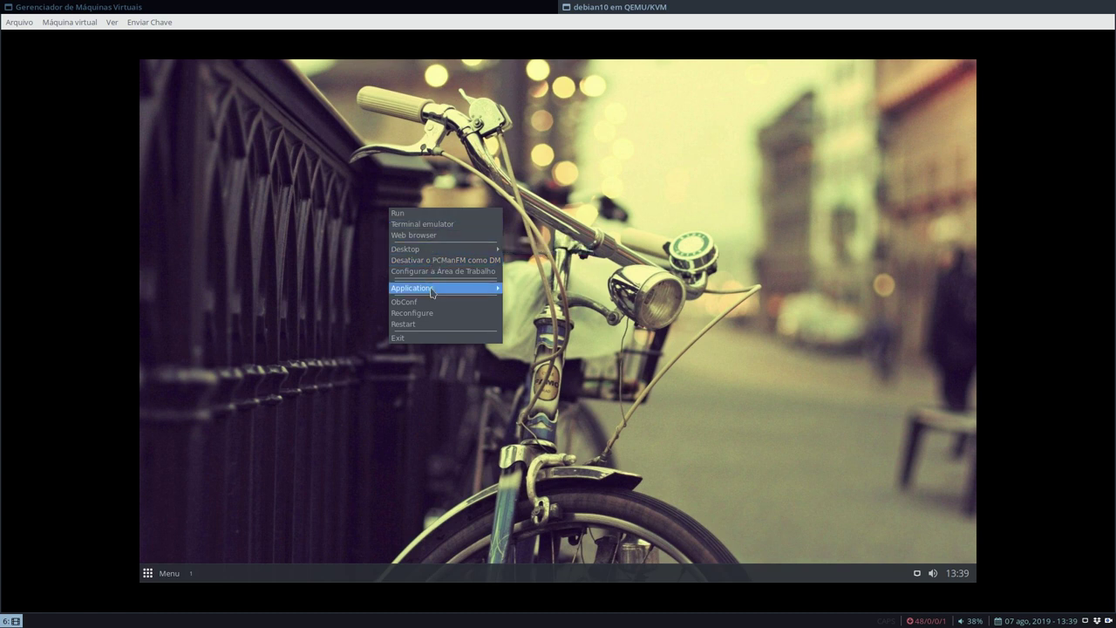
{"action": "left_click", "coordinate": [405, 215]}
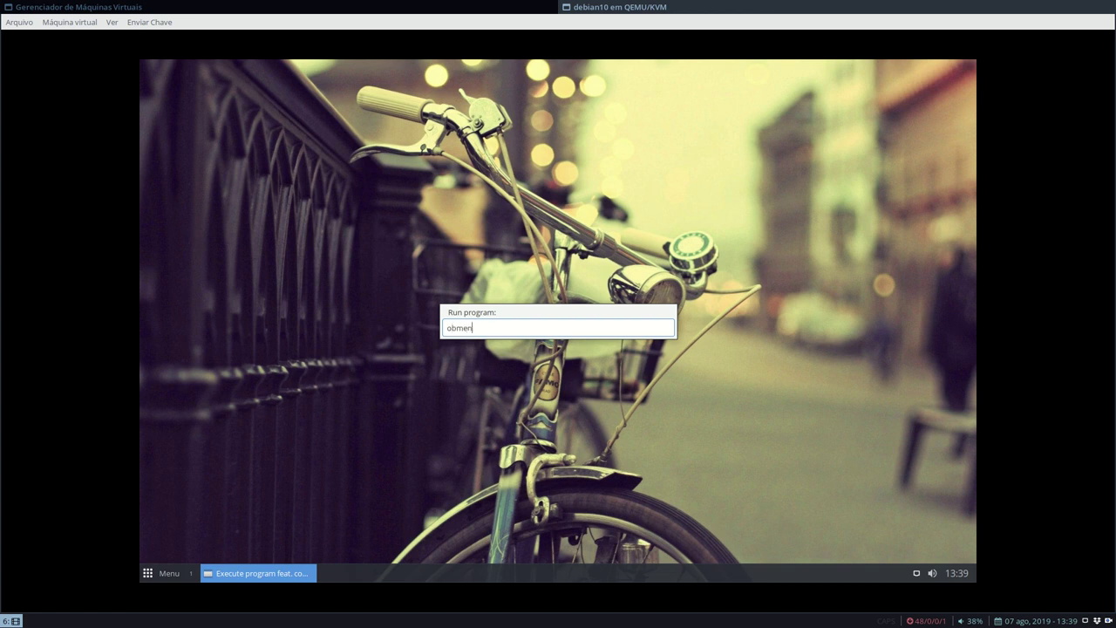
{"action": "key", "text": "Return"}
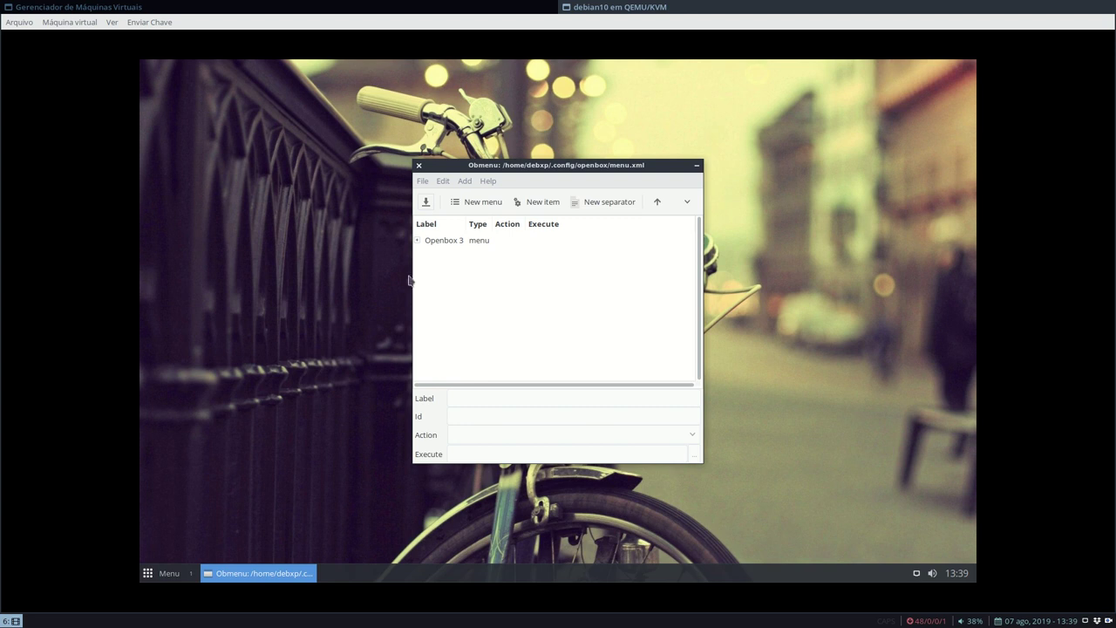
{"action": "left_click", "coordinate": [419, 242]}
Add an item labelled "ObMenu" between the ObConf and Reconfigure items
{"action": "scroll", "coordinate": [456, 324], "scroll_direction": "down", "scroll_amount": 3}
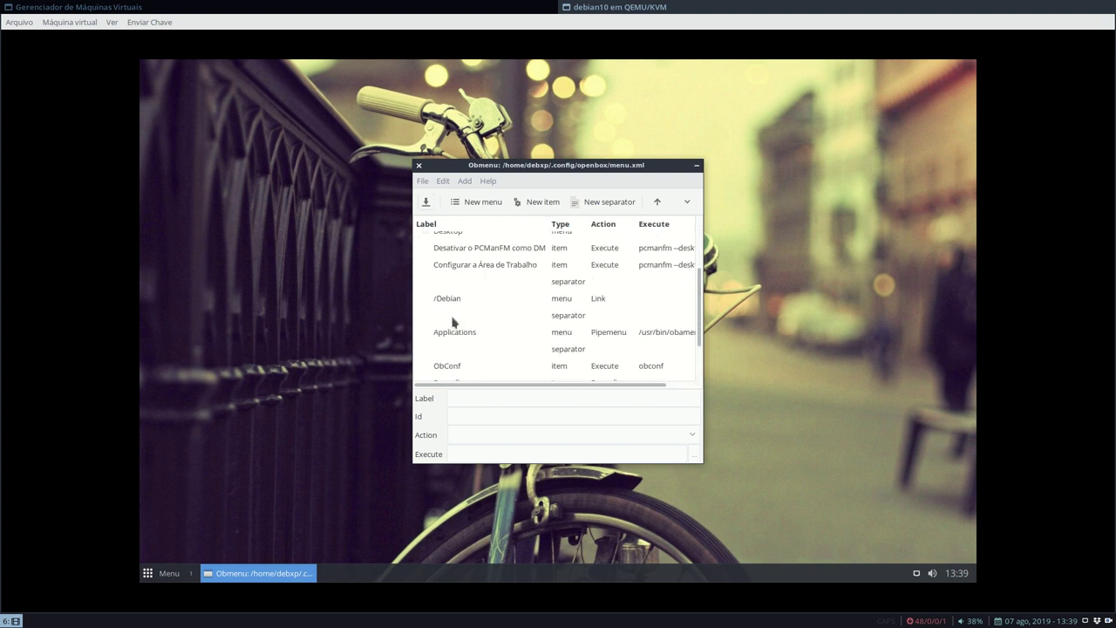
{"action": "scroll", "coordinate": [469, 340], "scroll_direction": "down", "scroll_amount": 2}
{"action": "left_click", "coordinate": [460, 334]}
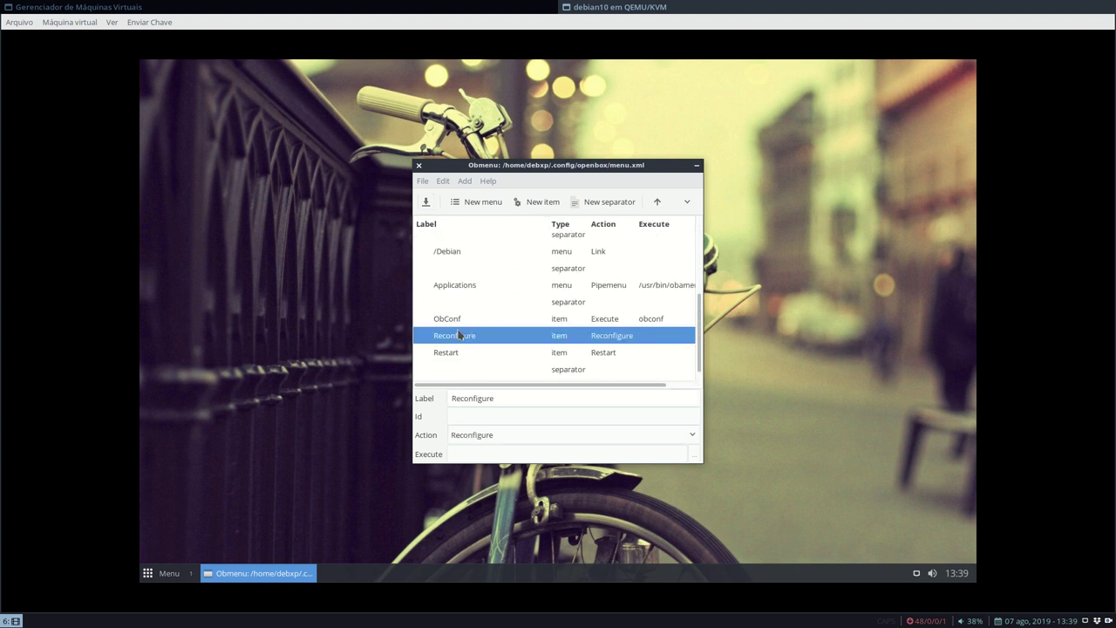
{"action": "left_click", "coordinate": [532, 201]}
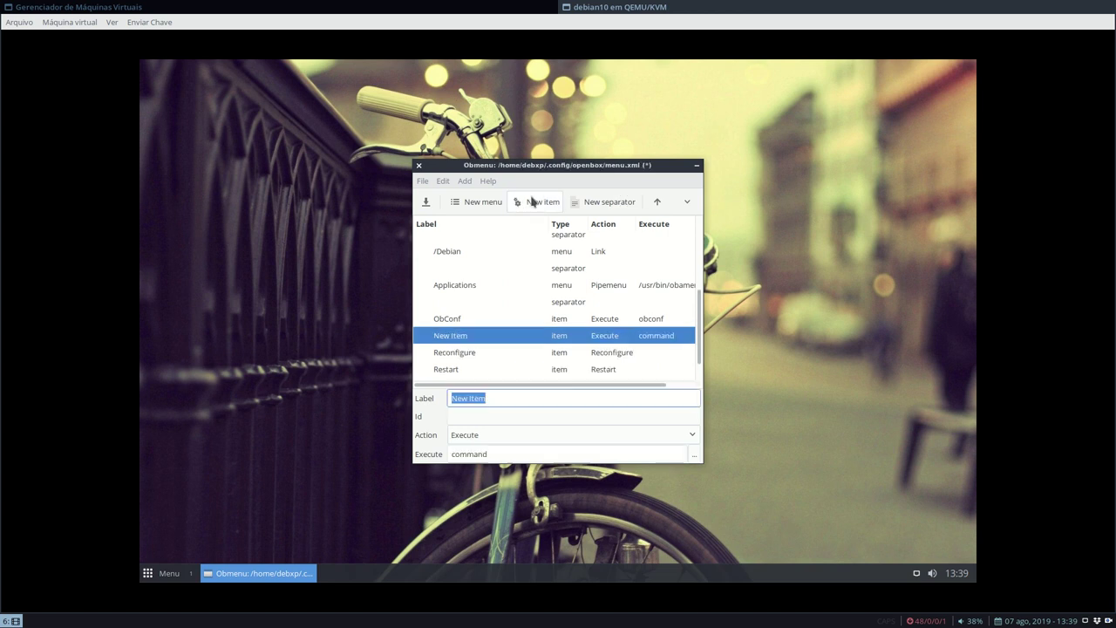
{"action": "type", "text": "ObMenu"}
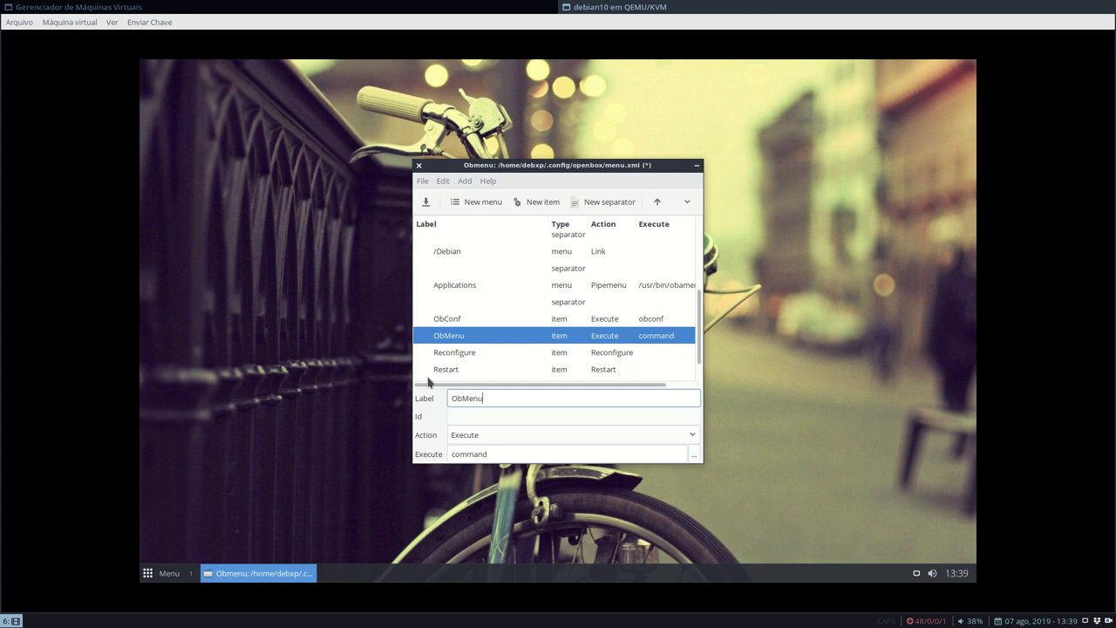
Save the menu file and check the ObMenu entry in the desktop's Openbox menu
{"action": "left_click", "coordinate": [425, 202]}
{"action": "right_click", "coordinate": [255, 224]}
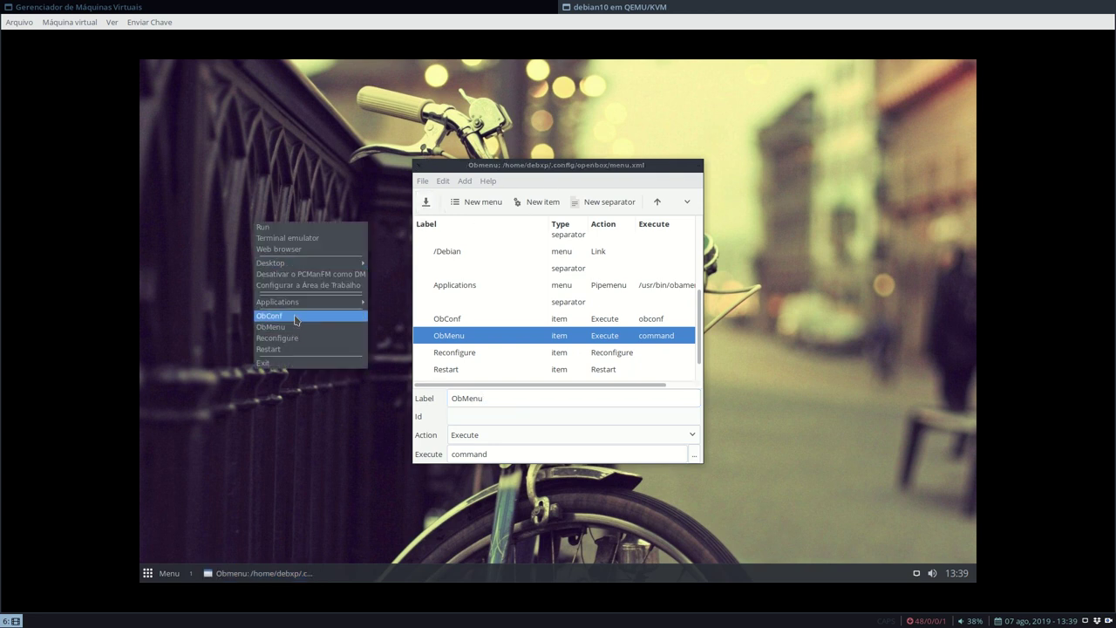
{"action": "left_click", "coordinate": [525, 177]}
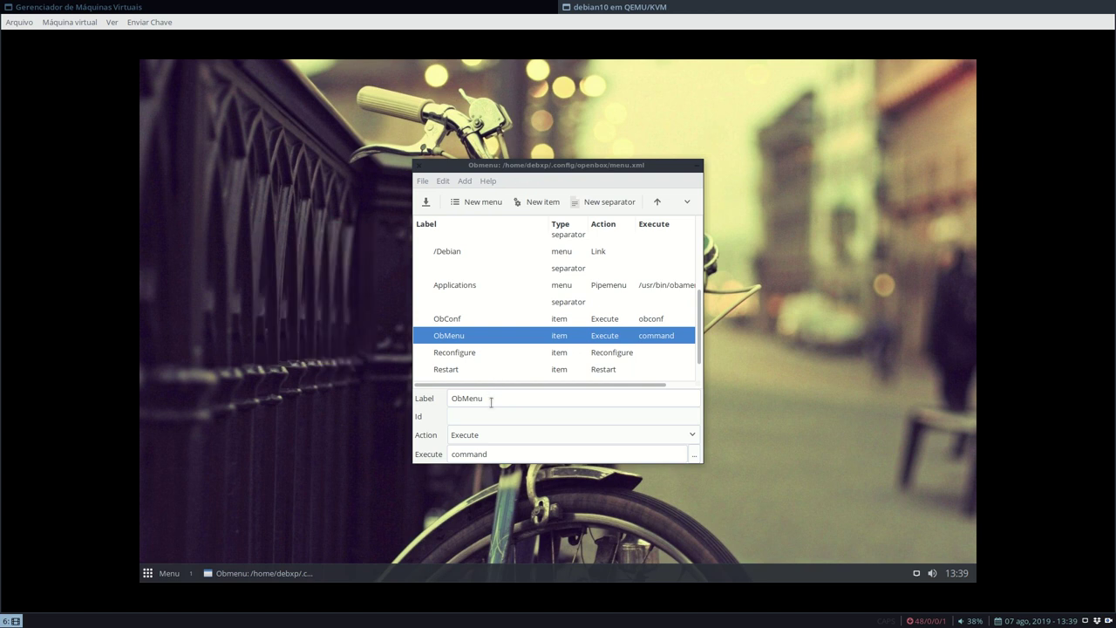
Review the Execute commands of the three PCManFM items in and below the Desktop menu
{"action": "scroll", "coordinate": [600, 311], "scroll_direction": "up", "scroll_amount": 2}
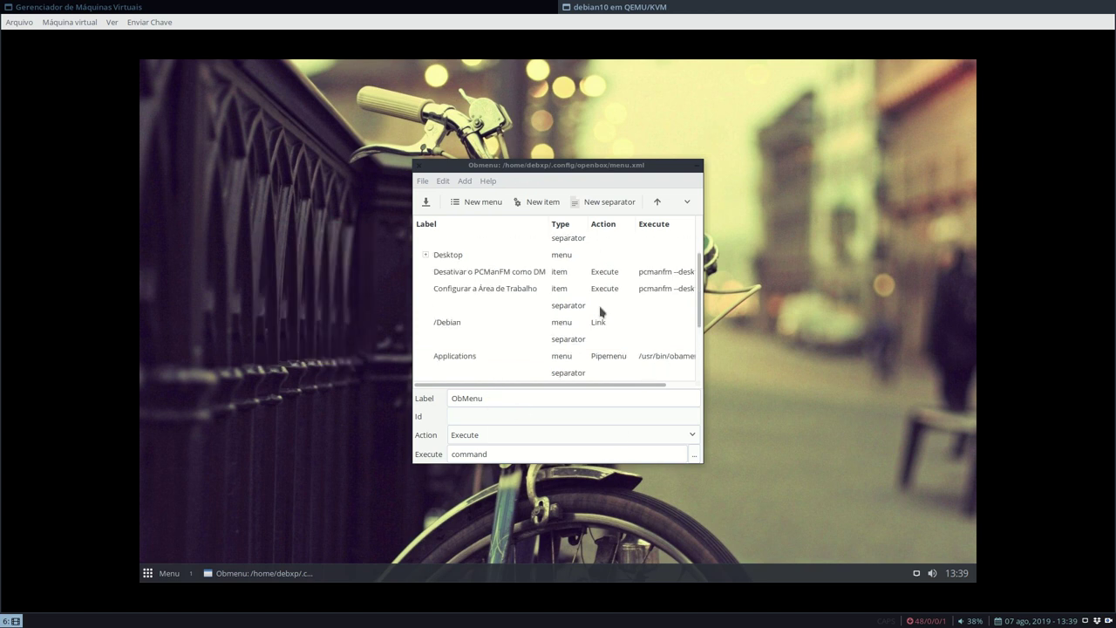
{"action": "left_click", "coordinate": [489, 274]}
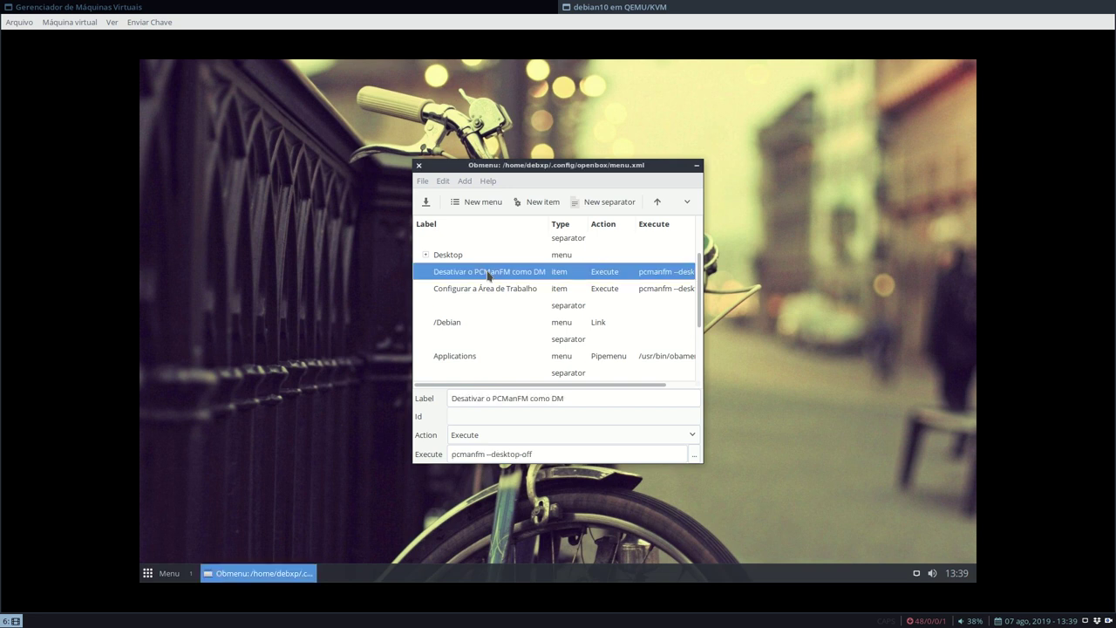
{"action": "left_click", "coordinate": [485, 256]}
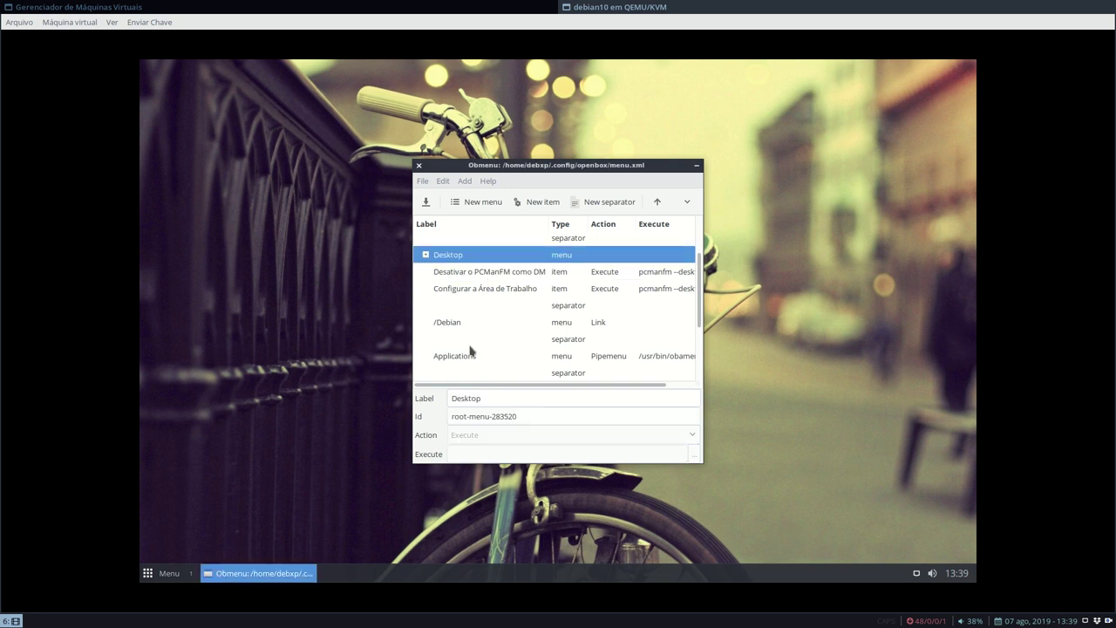
{"action": "left_click", "coordinate": [426, 255]}
{"action": "left_click", "coordinate": [461, 272]}
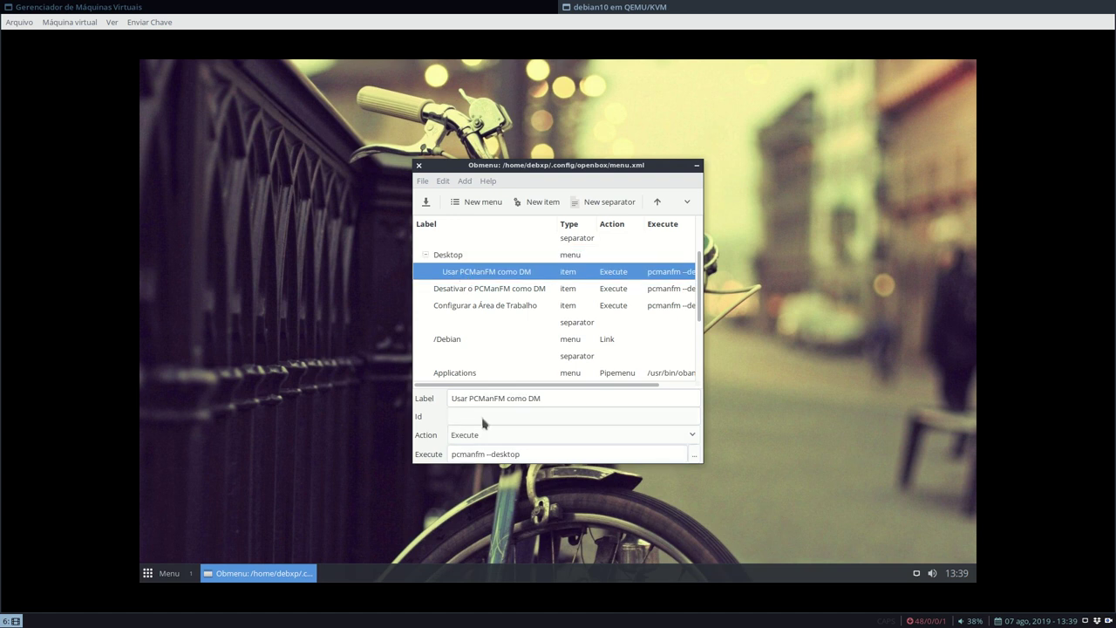
{"action": "left_click", "coordinate": [522, 453]}
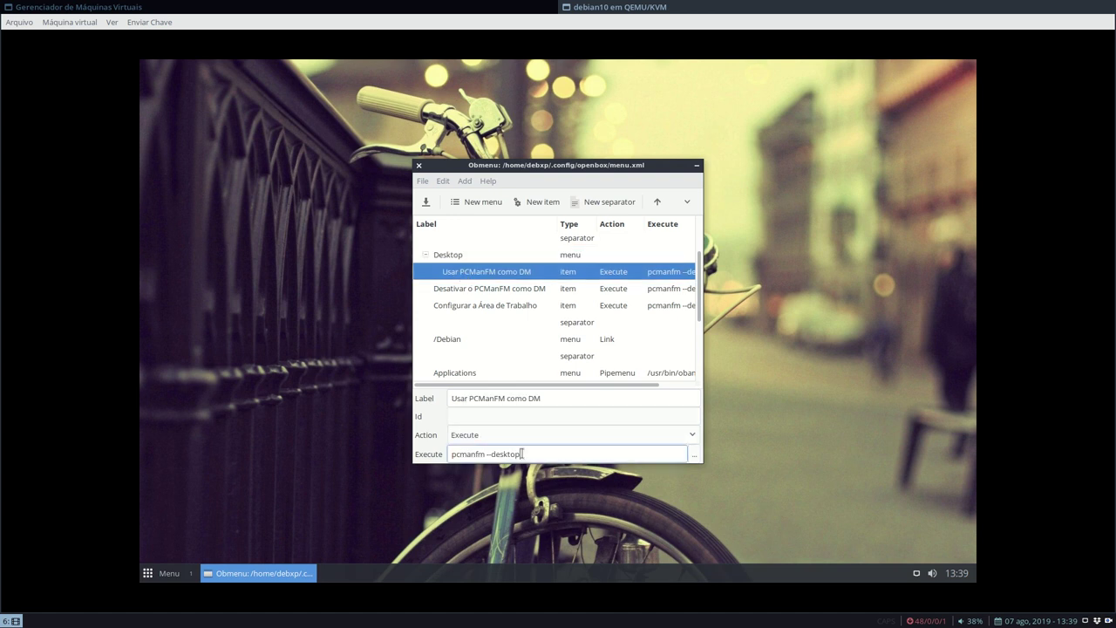
{"action": "left_click", "coordinate": [495, 293]}
{"action": "left_click", "coordinate": [538, 454]}
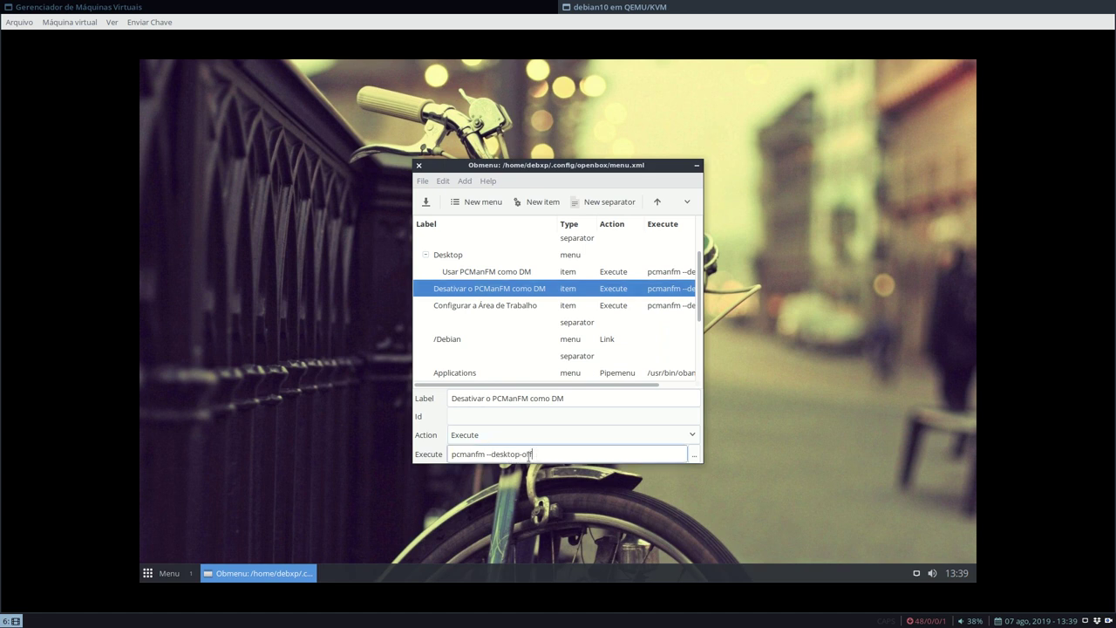
{"action": "left_click", "coordinate": [471, 308]}
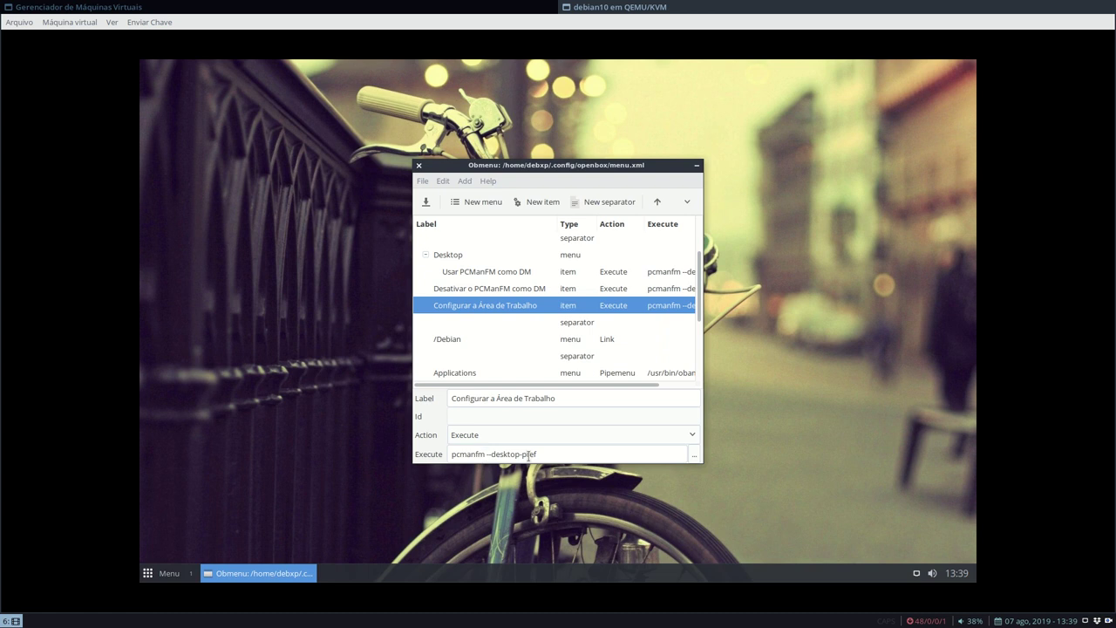
Enlarge the Obmenu window and delete the "Usar PCManFM como DM" item along with its parent Desktop menu
{"action": "left_click", "coordinate": [493, 273]}
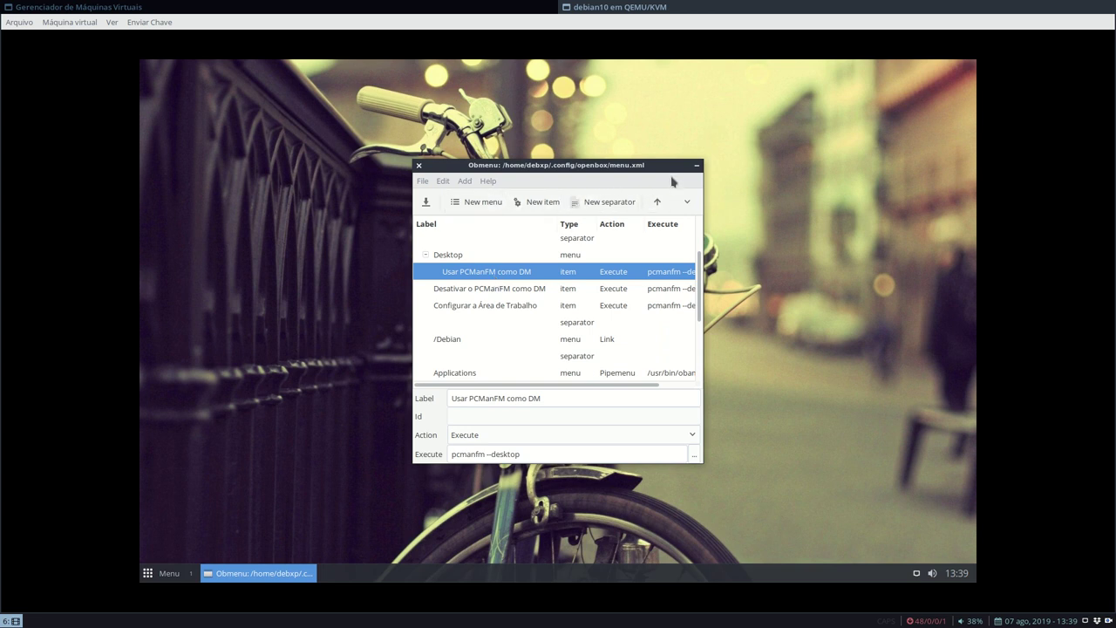
{"action": "left_click_drag", "start_coordinate": [699, 176], "coordinate": [852, 141]}
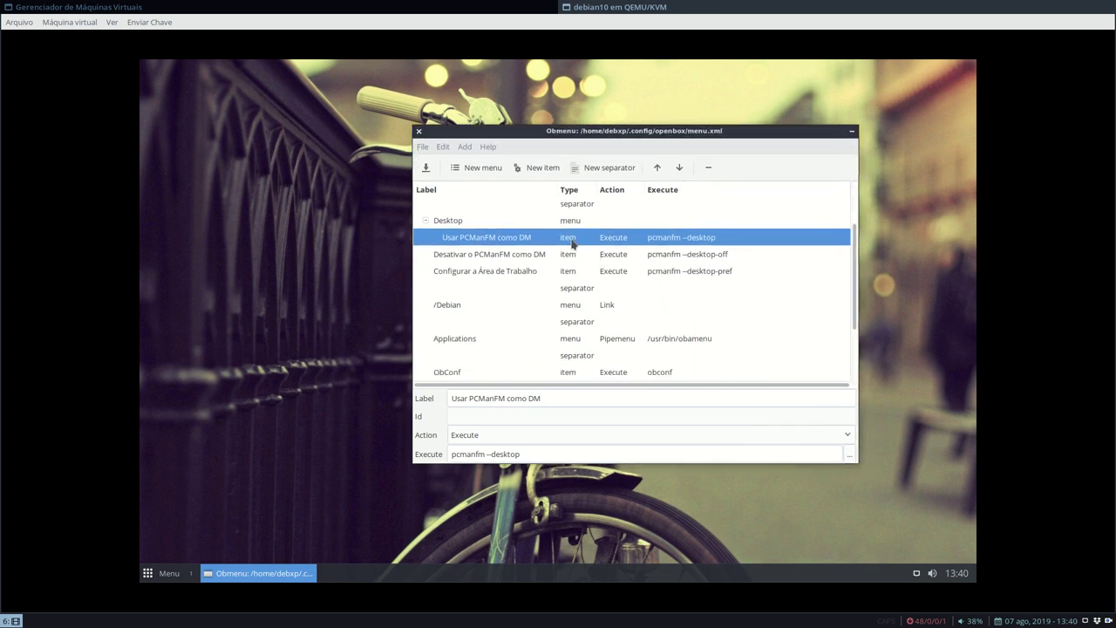
{"action": "left_click", "coordinate": [704, 170]}
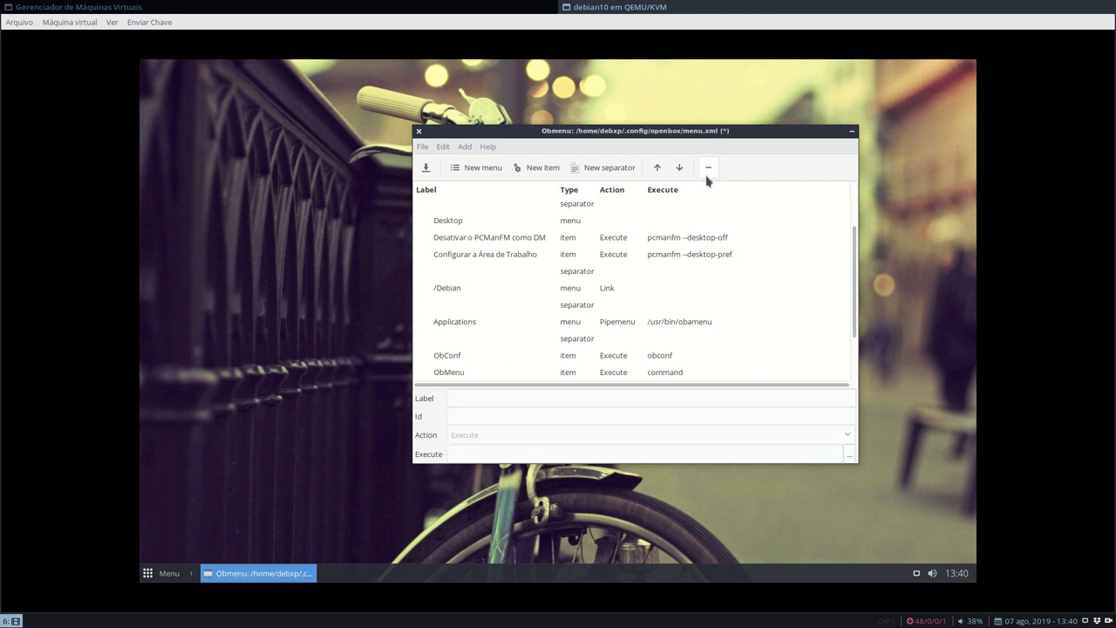
{"action": "left_click", "coordinate": [654, 247]}
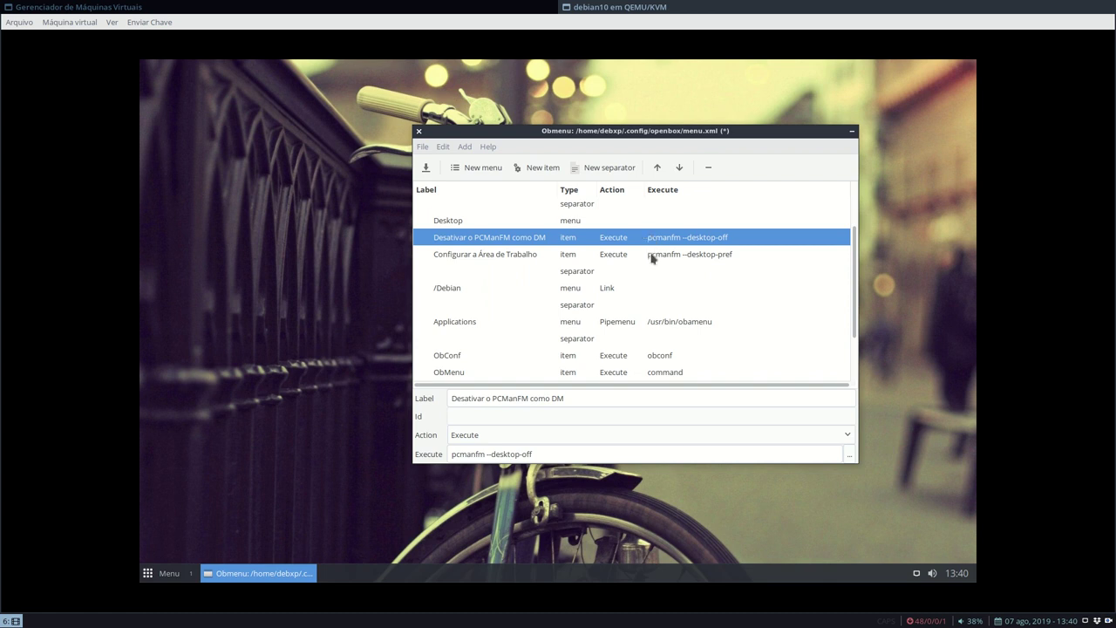
{"action": "left_click", "coordinate": [459, 225]}
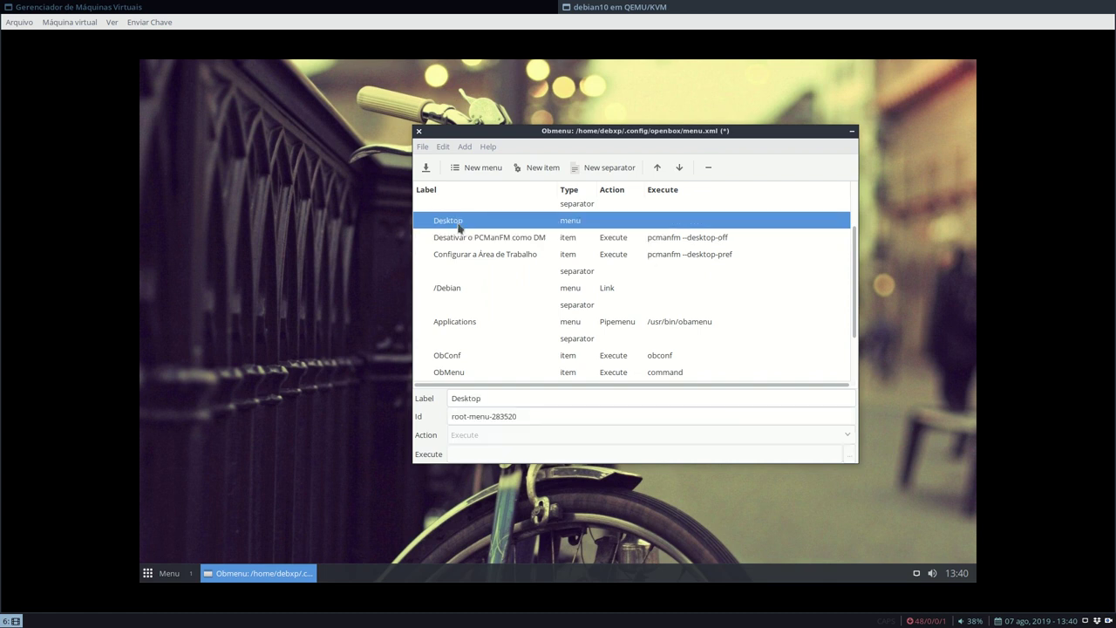
{"action": "left_click", "coordinate": [708, 168]}
{"action": "scroll", "coordinate": [558, 238], "scroll_direction": "up", "scroll_amount": 2}
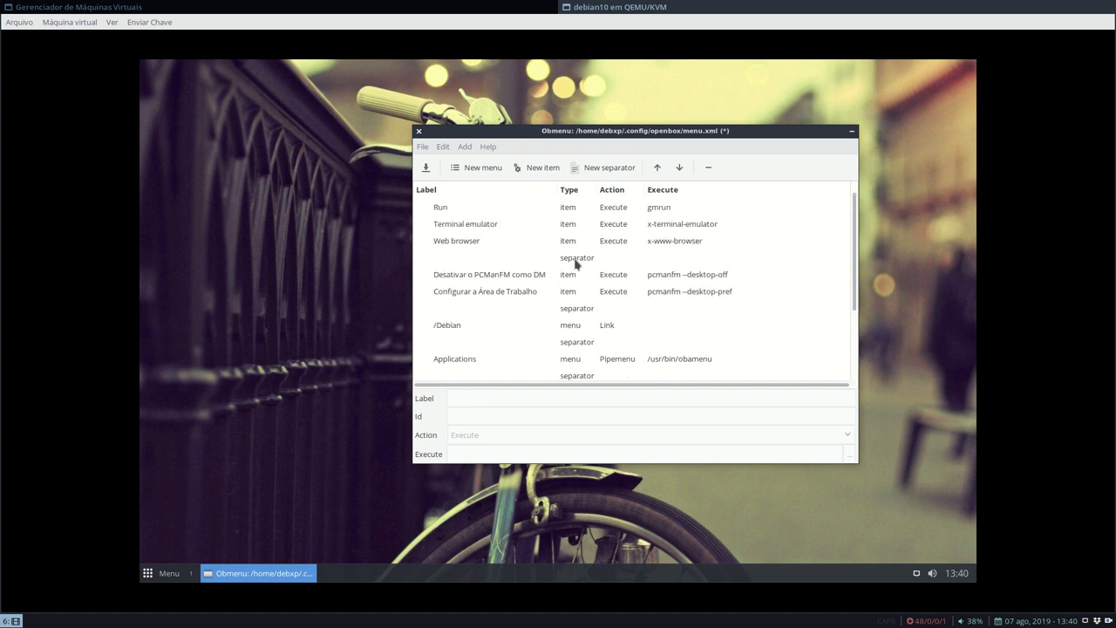
Save the menu file and check the desktop's Openbox menu without the Desktop submenu
{"action": "left_click", "coordinate": [426, 167]}
{"action": "left_click", "coordinate": [282, 202]}
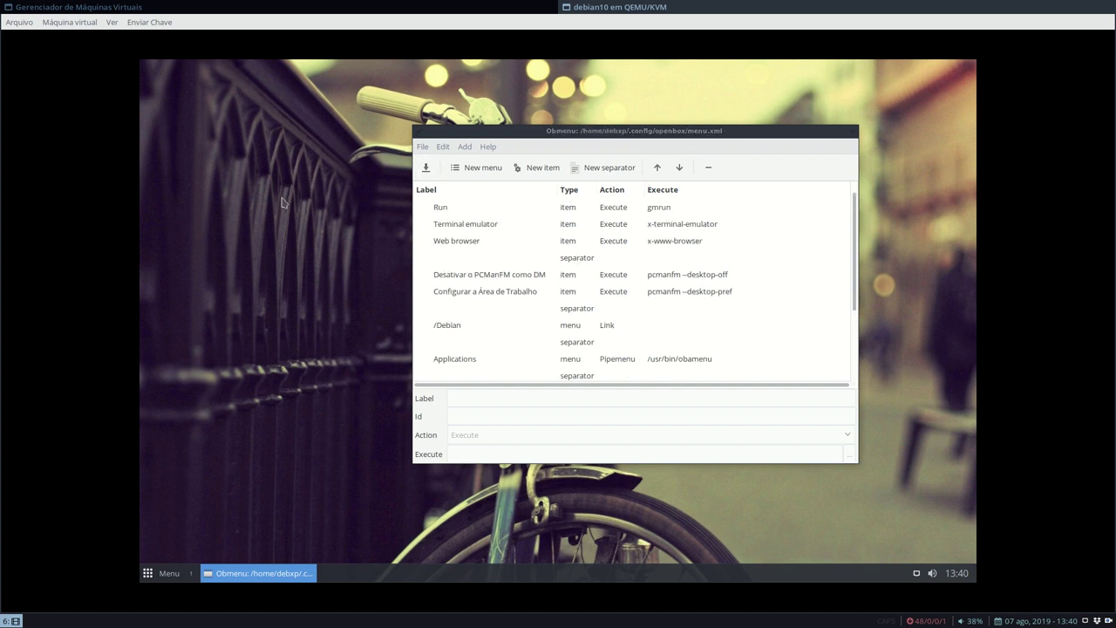
{"action": "right_click", "coordinate": [282, 202]}
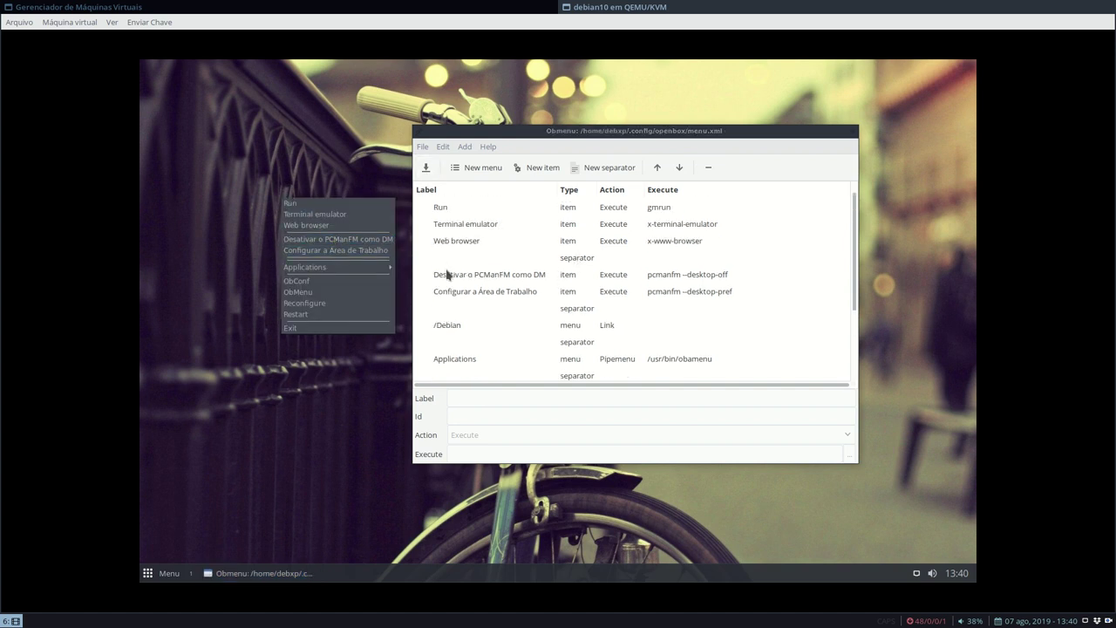
Delete the /Debian link and the separator below it, then save the file and check the desktop menu
{"action": "left_click", "coordinate": [463, 317]}
{"action": "left_click", "coordinate": [461, 325]}
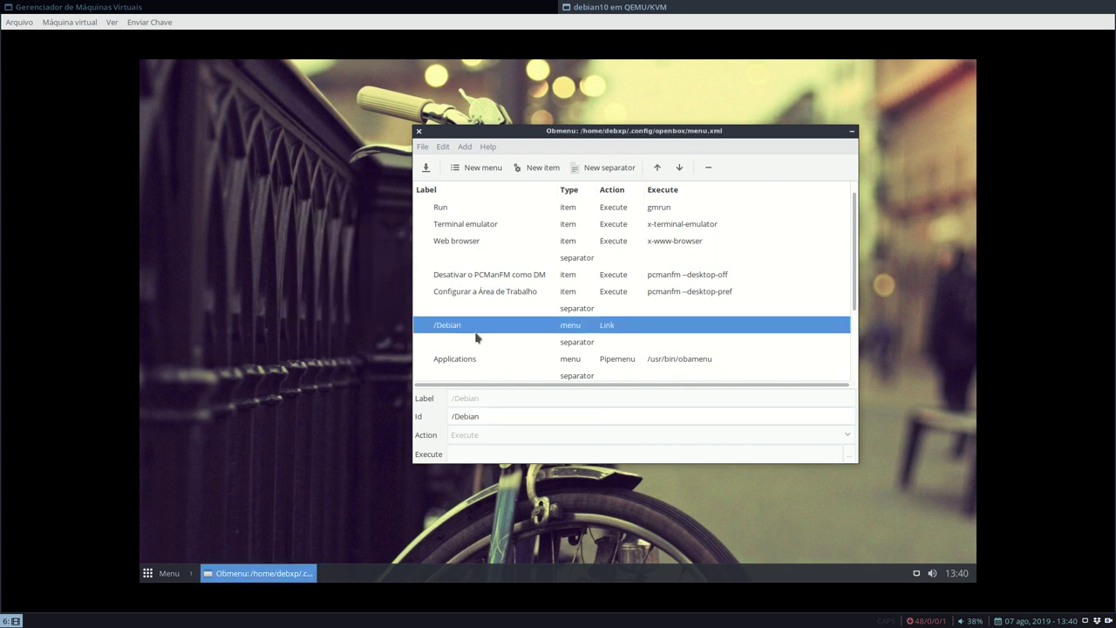
{"action": "left_click", "coordinate": [708, 167]}
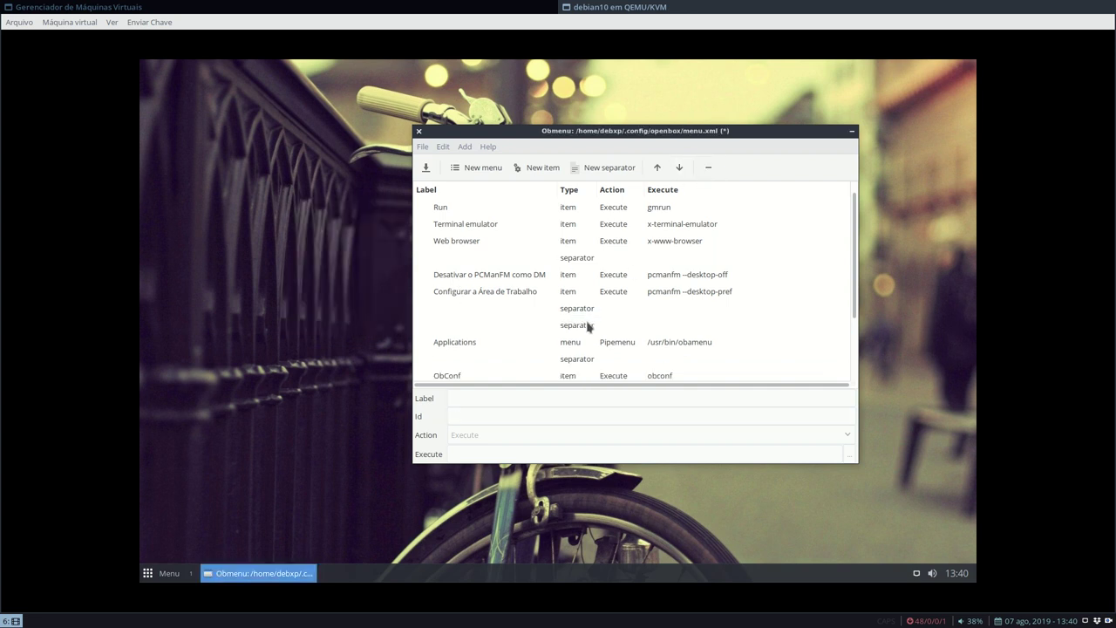
{"action": "left_click", "coordinate": [588, 324]}
{"action": "left_click", "coordinate": [708, 168]}
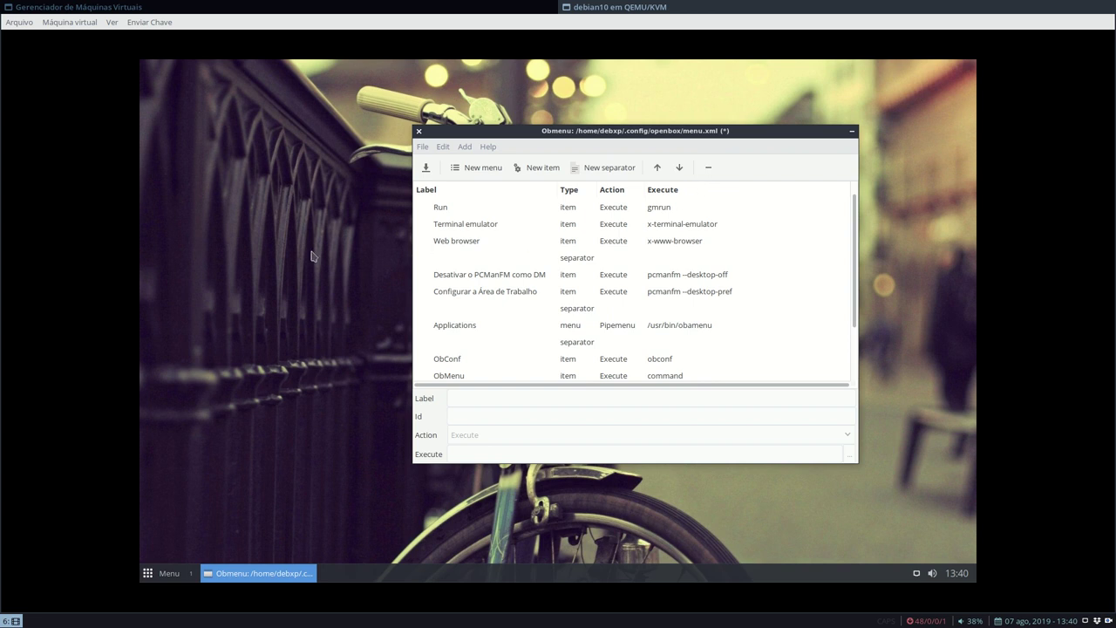
{"action": "left_click", "coordinate": [426, 167]}
{"action": "right_click", "coordinate": [265, 182]}
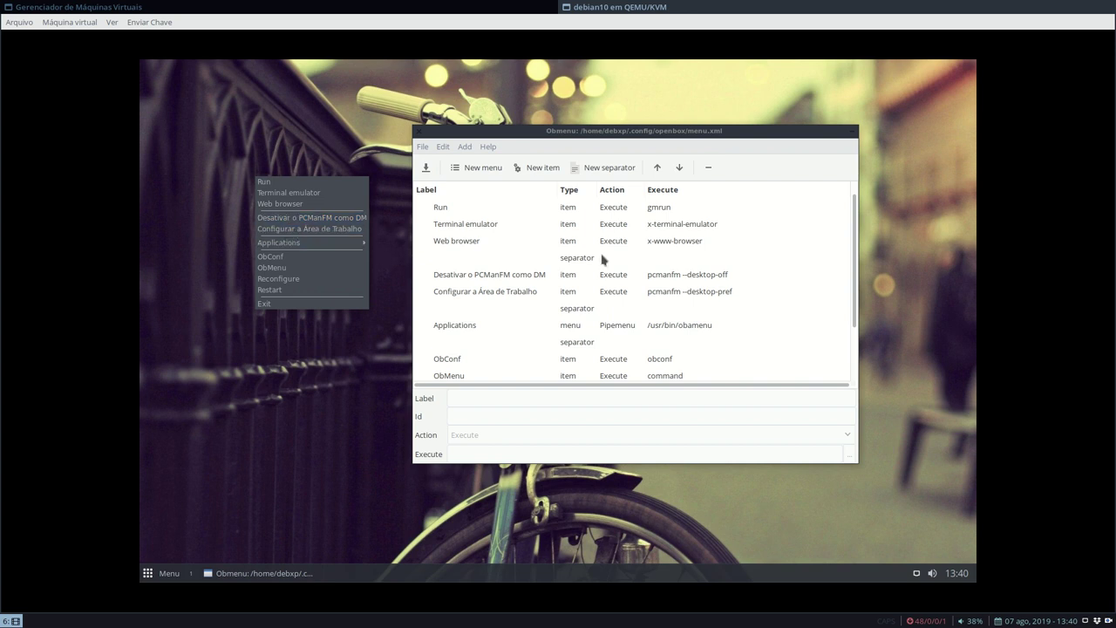
Delete the "Desativar o PCManFM como DM" item, save the menu file and close Obmenu
{"action": "left_click", "coordinate": [484, 283]}
{"action": "left_click", "coordinate": [487, 280]}
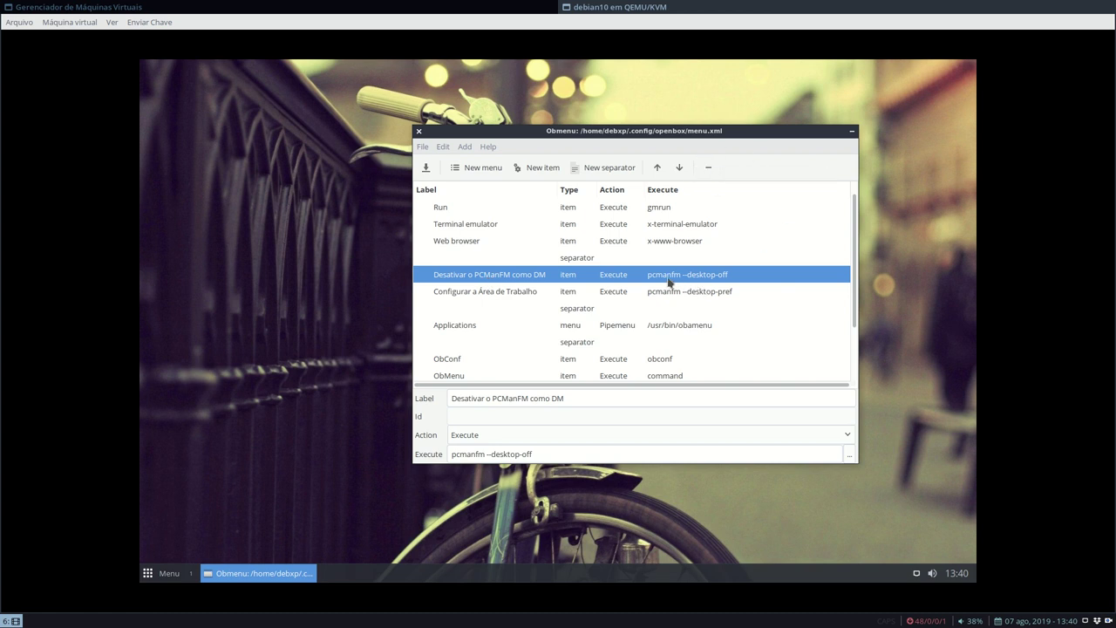
{"action": "right_click", "coordinate": [291, 250]}
{"action": "left_click", "coordinate": [357, 251]}
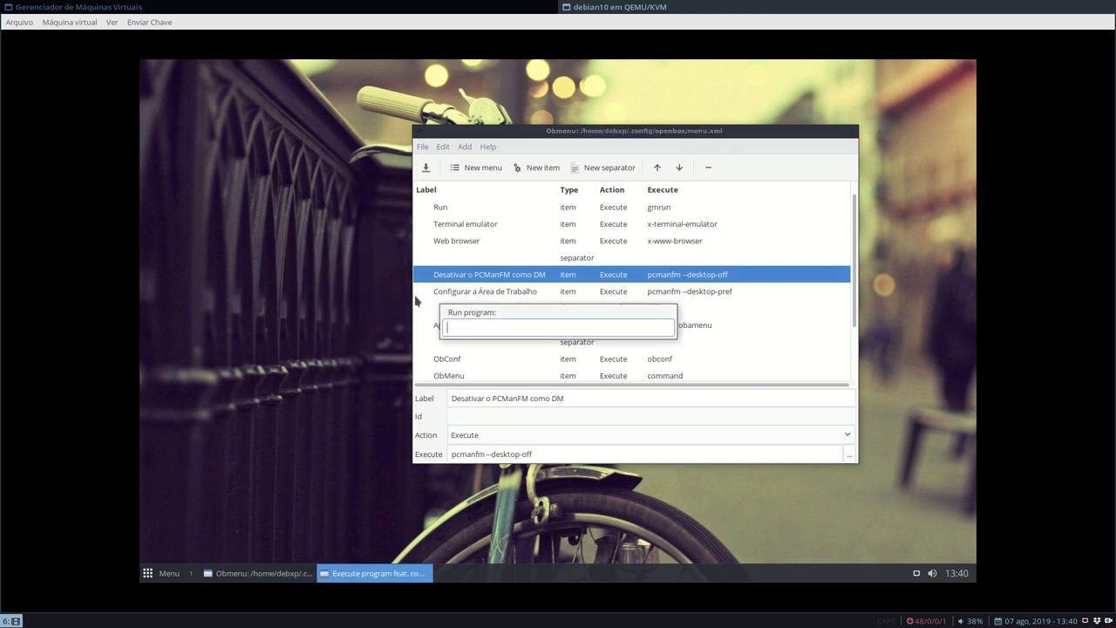
{"action": "key", "text": "Escape"}
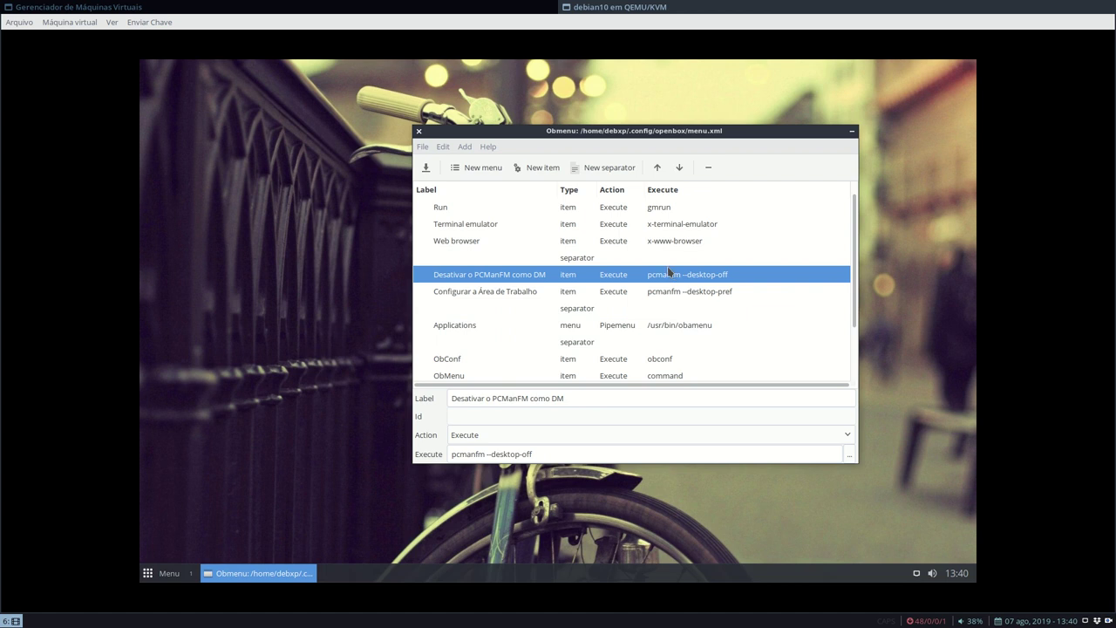
{"action": "left_click", "coordinate": [708, 167]}
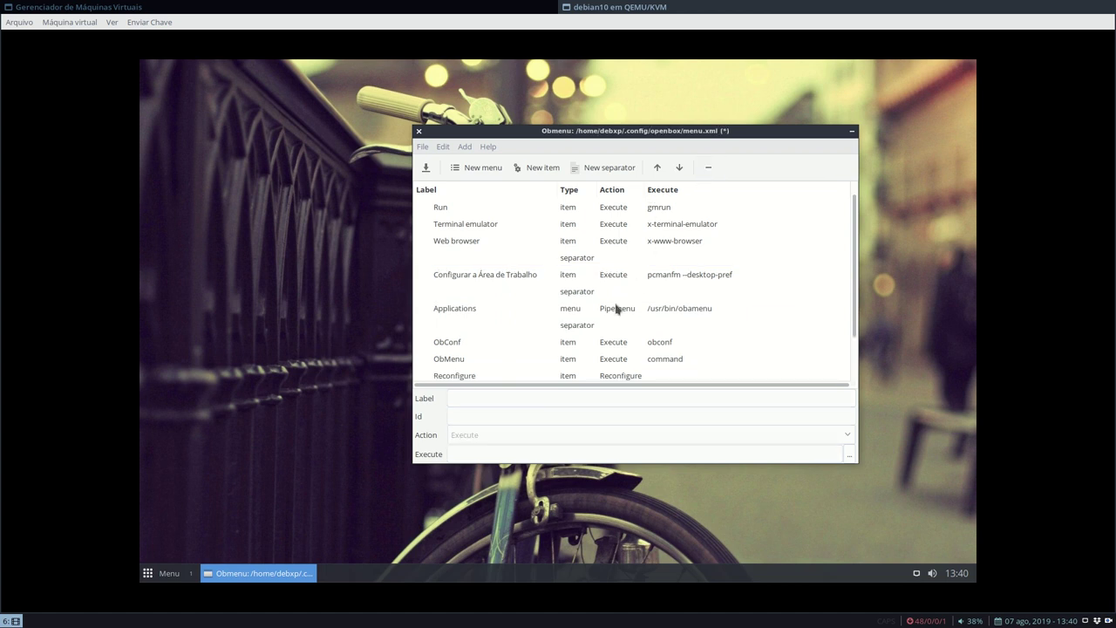
{"action": "left_click", "coordinate": [425, 167]}
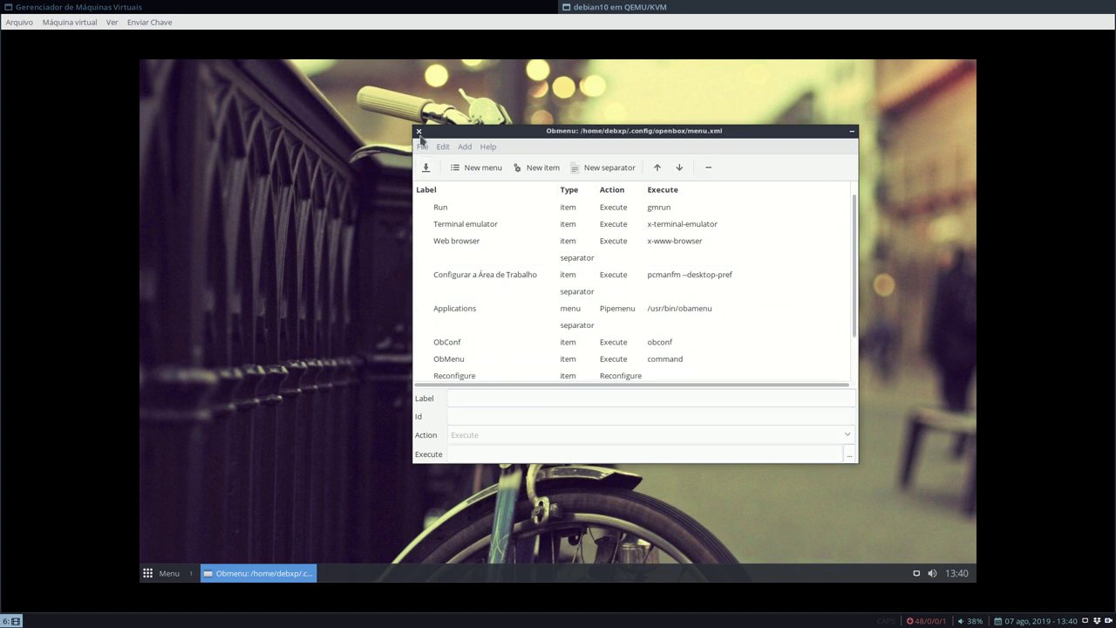
{"action": "left_click", "coordinate": [418, 132]}
Check the trimmed Openbox menu on the desktop, including its Applications submenu
{"action": "right_click", "coordinate": [433, 218]}
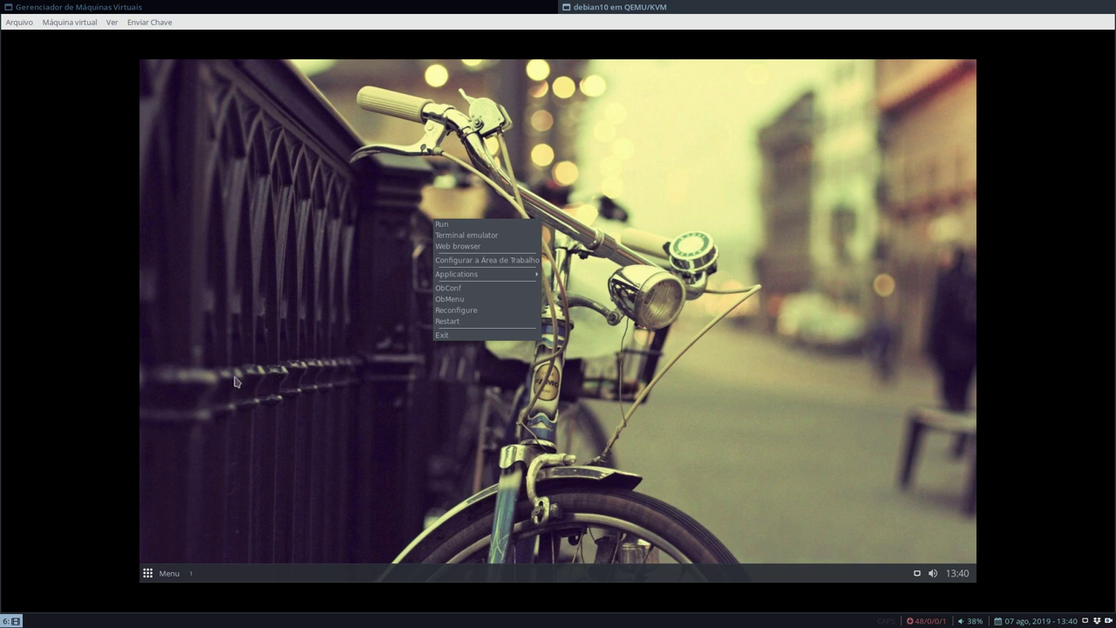
{"action": "left_click", "coordinate": [310, 337]}
{"action": "right_click", "coordinate": [355, 236]}
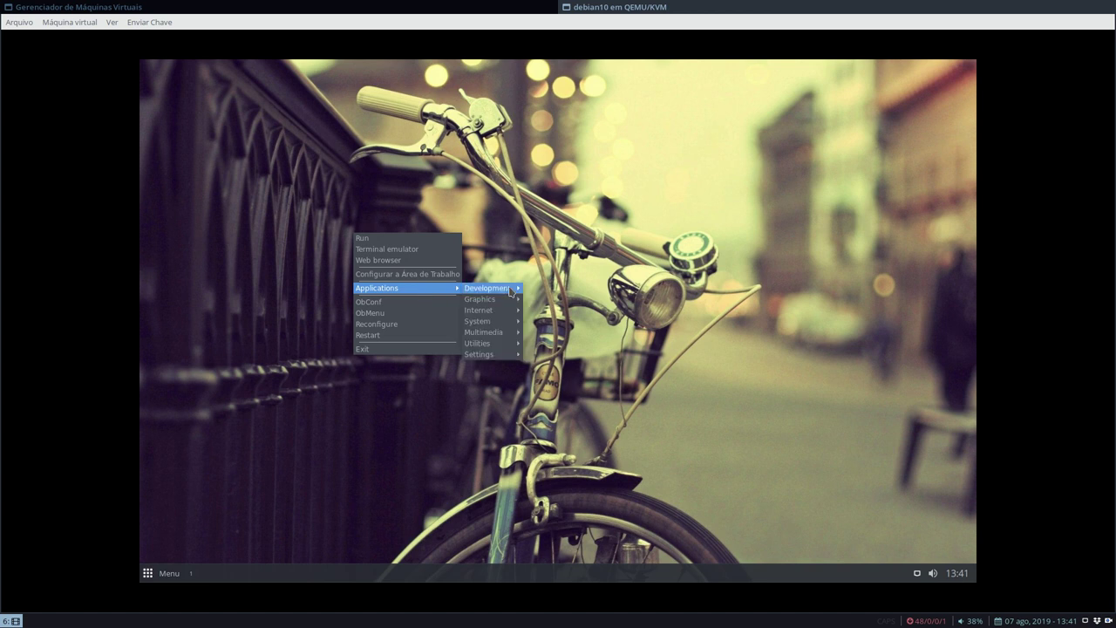
{"action": "left_click", "coordinate": [305, 323]}
Search the panel's application menu for "mouse" and launch Mousepad
{"action": "left_click", "coordinate": [159, 574]}
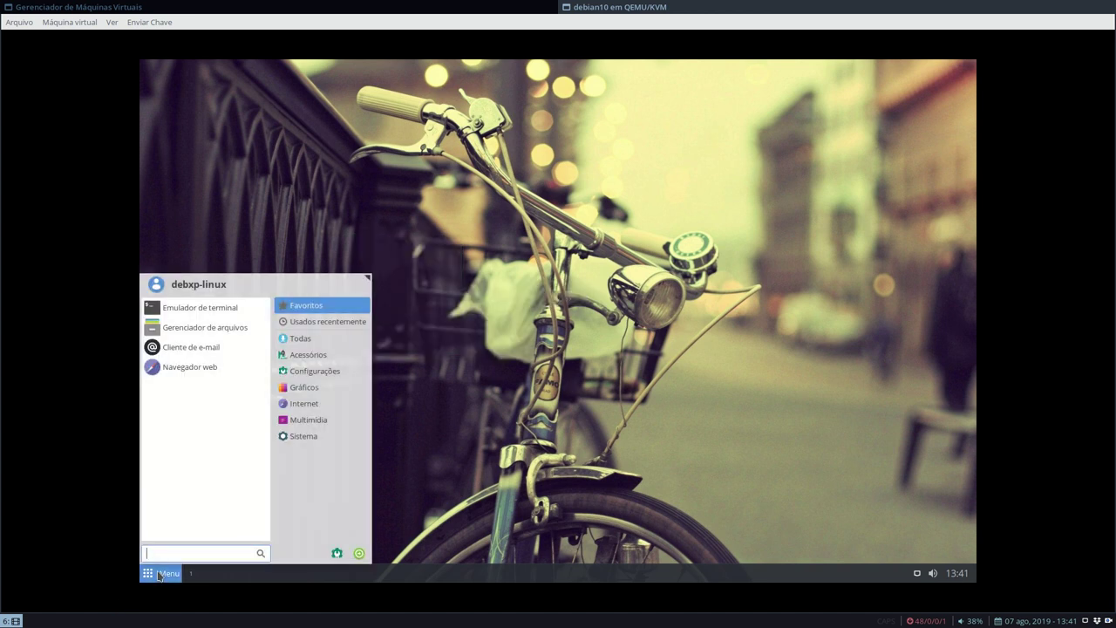
{"action": "type", "text": "mouse"}
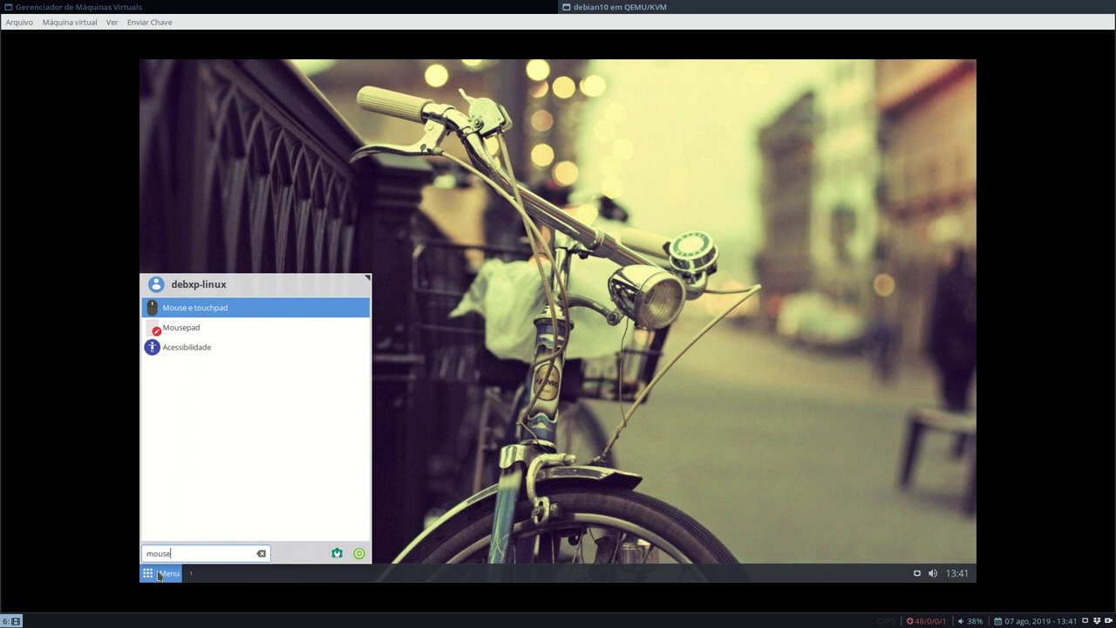
{"action": "key", "text": "Down"}
{"action": "key", "text": "Return"}
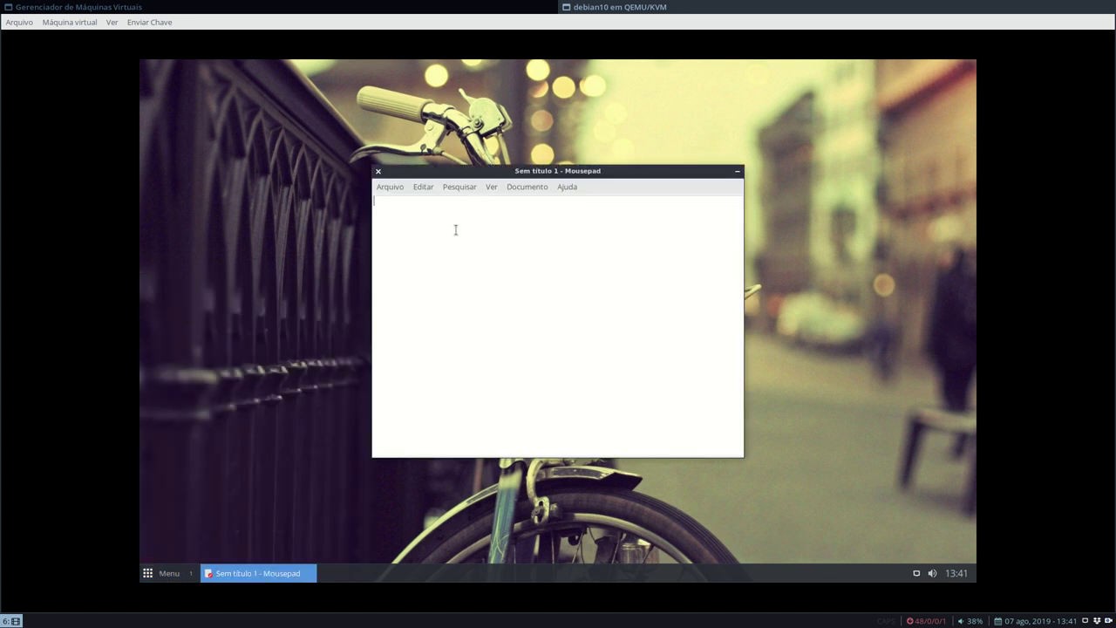
Open the autostart file from the home folder's hidden .config/openbox directory in Mousepad
{"action": "left_click", "coordinate": [400, 189]}
{"action": "mouse_move", "coordinate": [410, 258]}
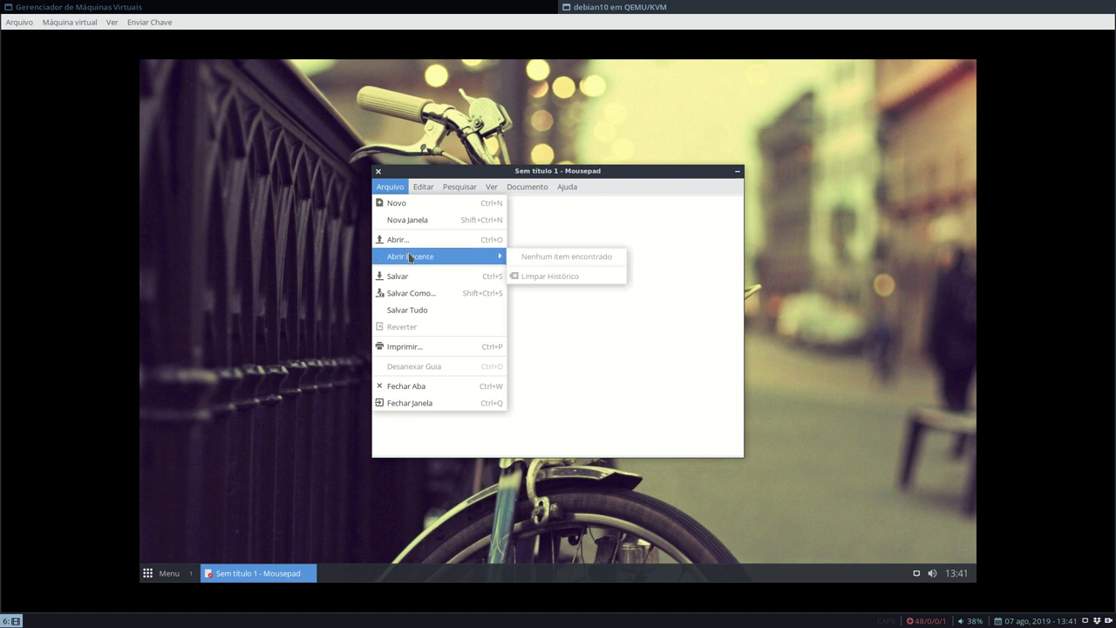
{"action": "left_click", "coordinate": [405, 238]}
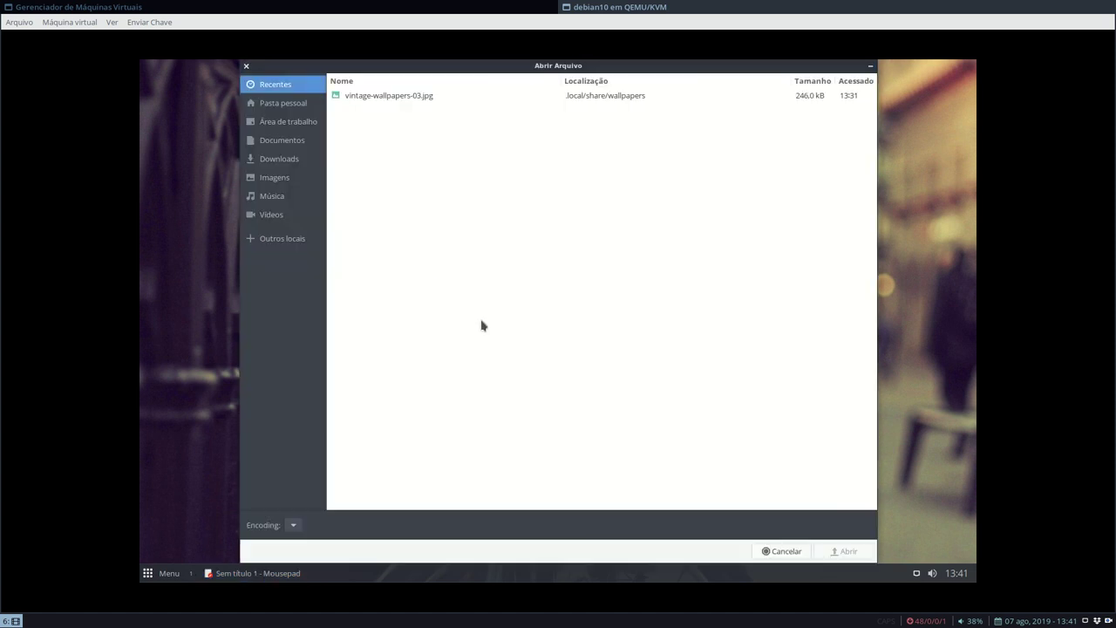
{"action": "left_click", "coordinate": [283, 103]}
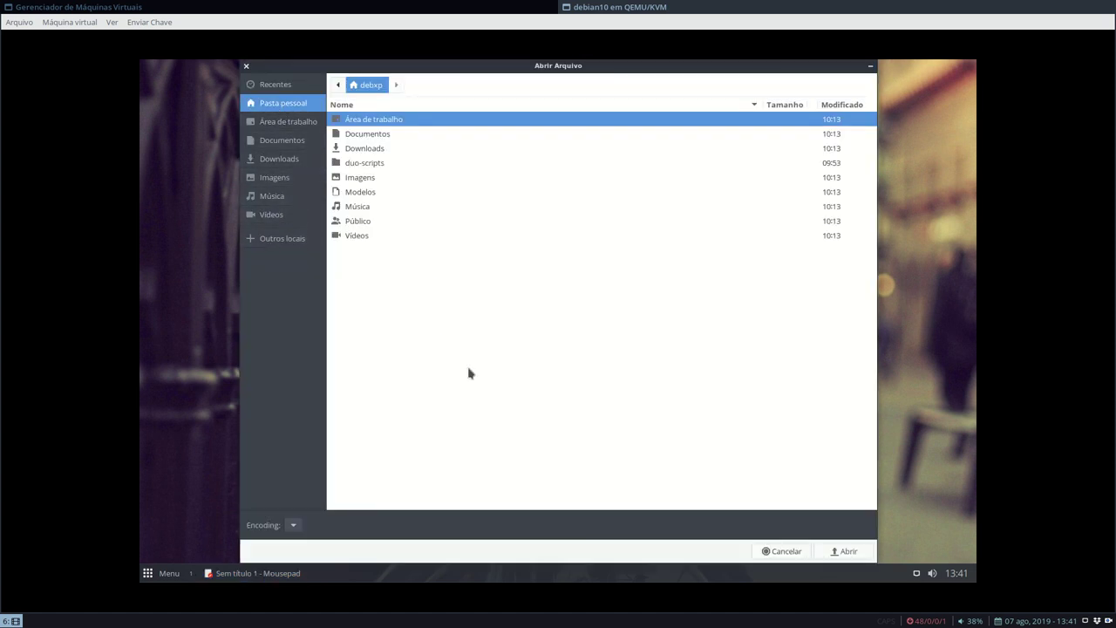
{"action": "key", "text": "ctrl+h"}
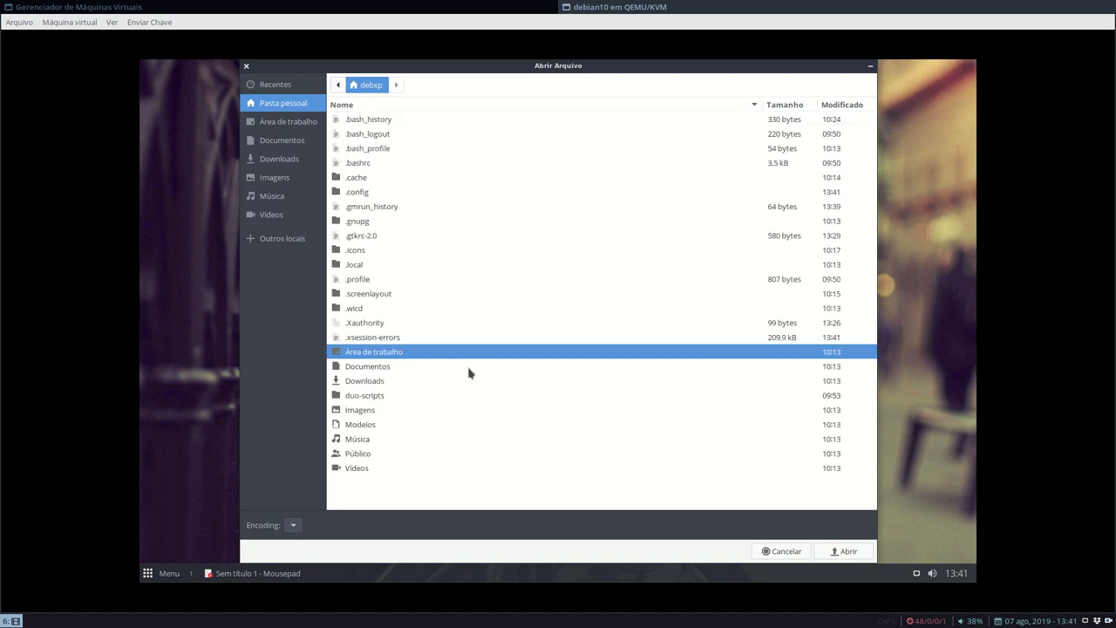
{"action": "left_click", "coordinate": [375, 191]}
{"action": "double_click", "coordinate": [375, 191]}
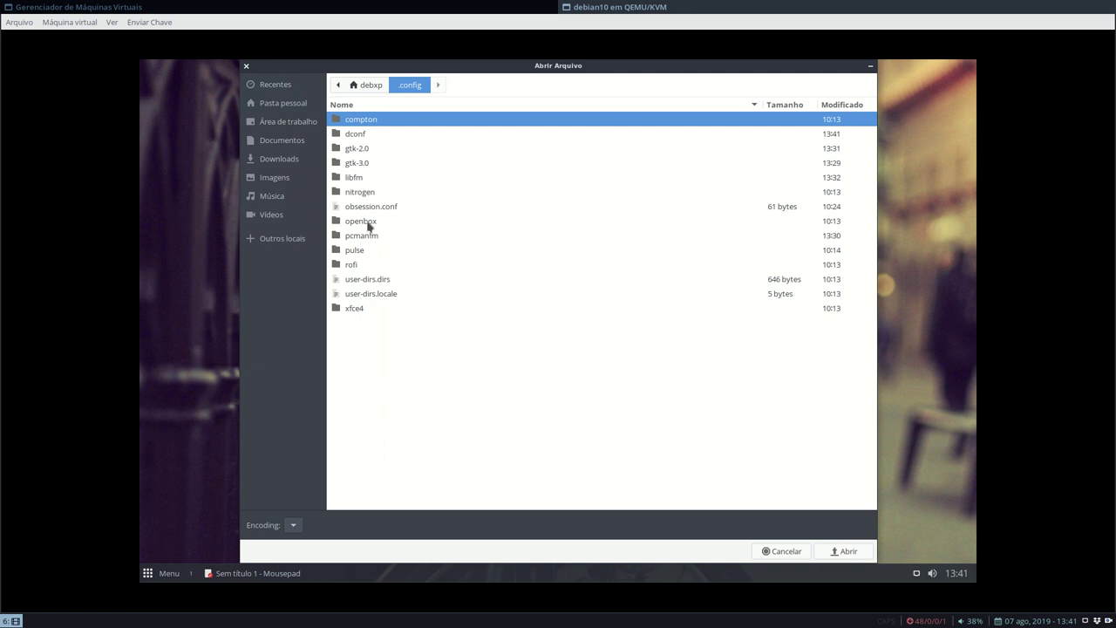
{"action": "double_click", "coordinate": [369, 222]}
{"action": "double_click", "coordinate": [367, 124]}
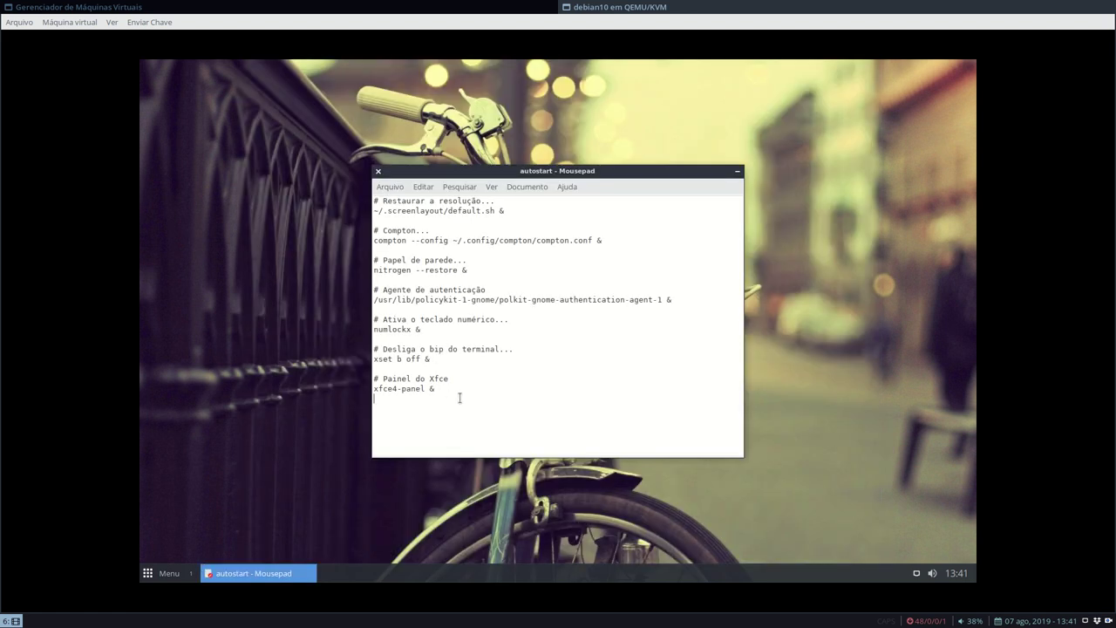
{"action": "key", "text": "Return"}
{"action": "left_click", "coordinate": [526, 186]}
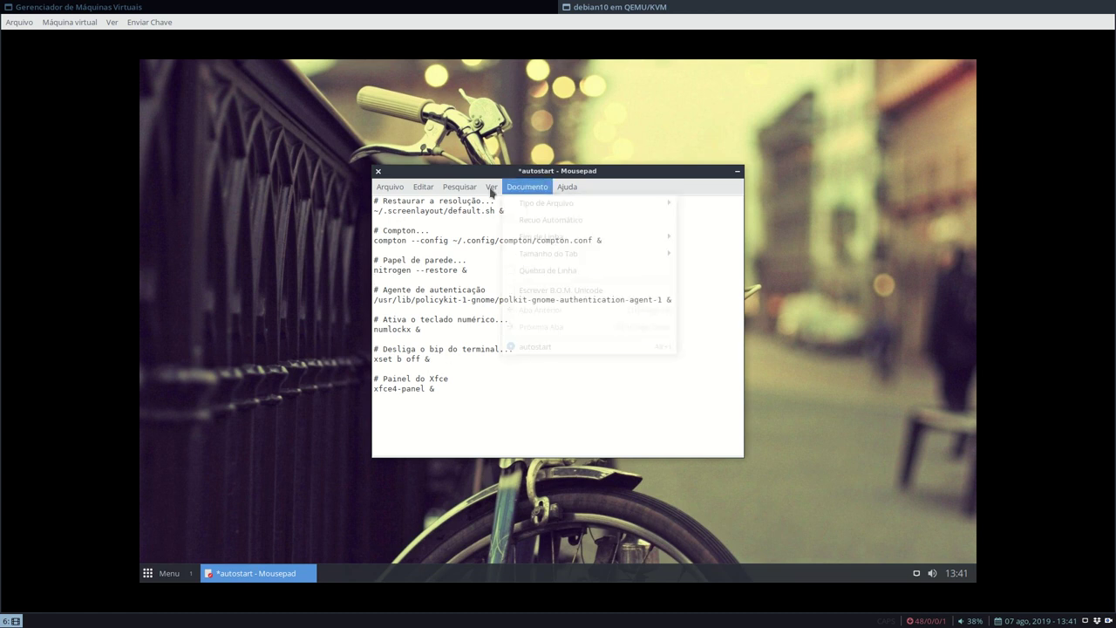
{"action": "mouse_move", "coordinate": [492, 187]}
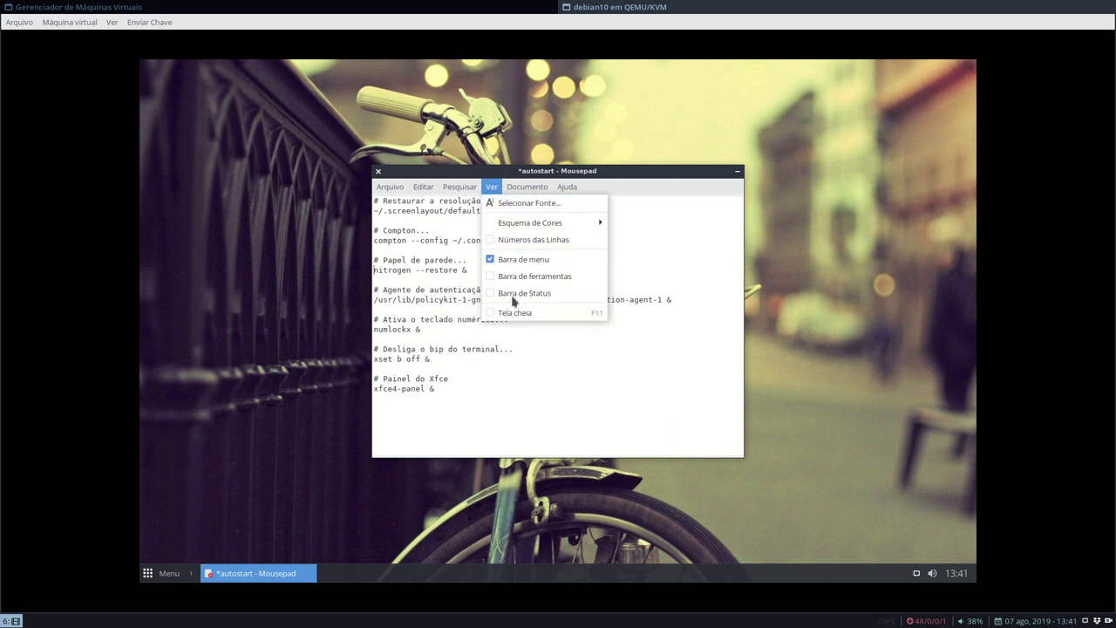
{"action": "mouse_move", "coordinate": [545, 184]}
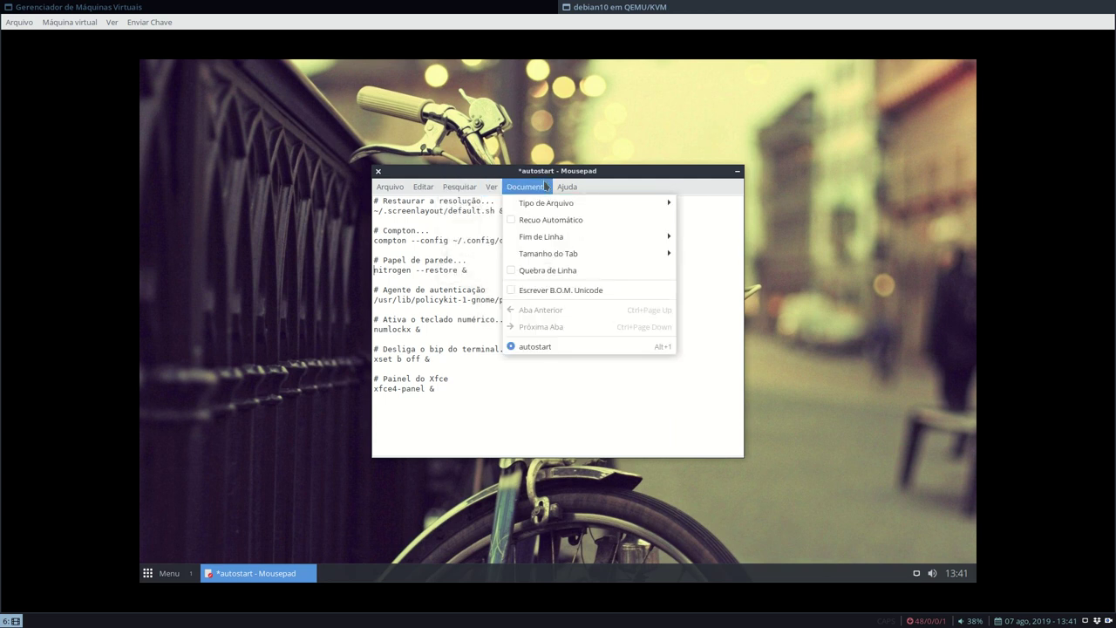
{"action": "mouse_move", "coordinate": [428, 188]}
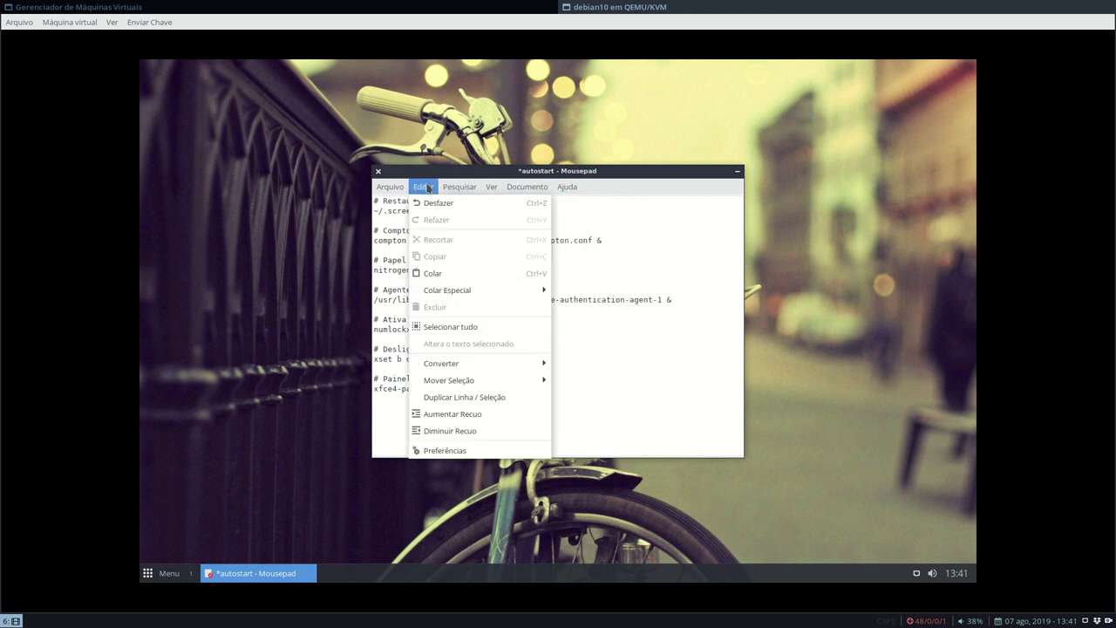
{"action": "left_click", "coordinate": [561, 172]}
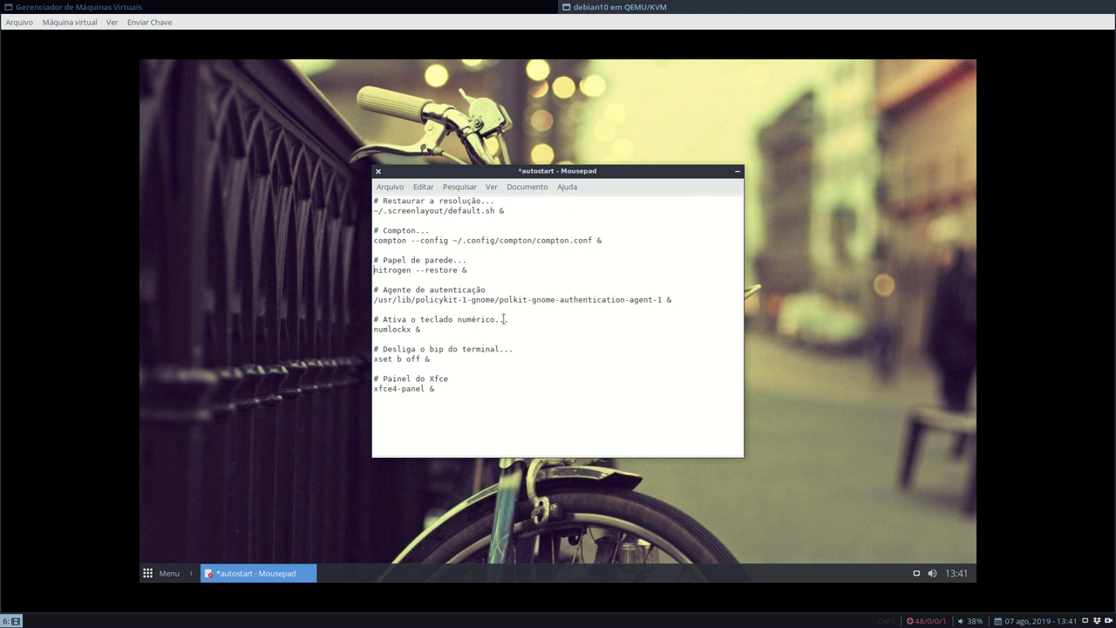
{"action": "left_click", "coordinate": [522, 187]}
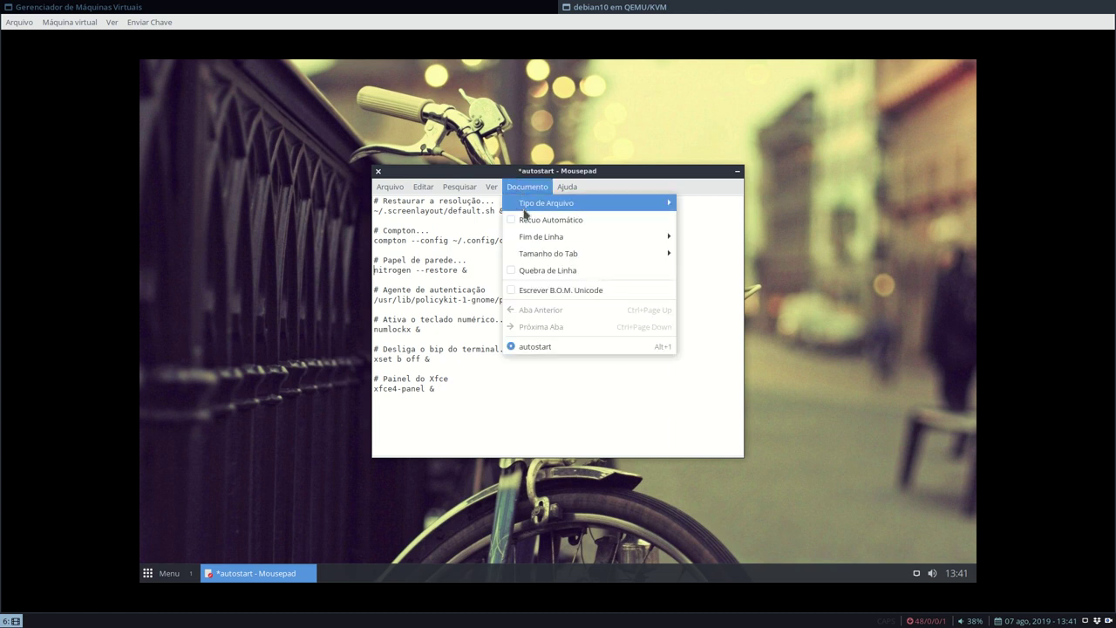
{"action": "mouse_move", "coordinate": [532, 257]}
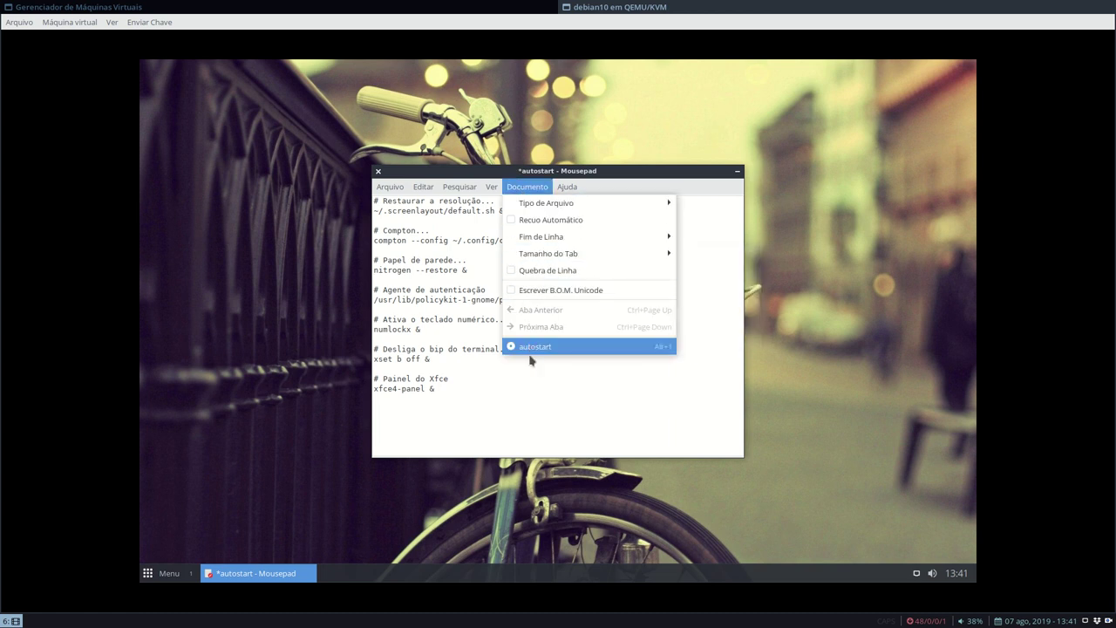
{"action": "left_click", "coordinate": [528, 400]}
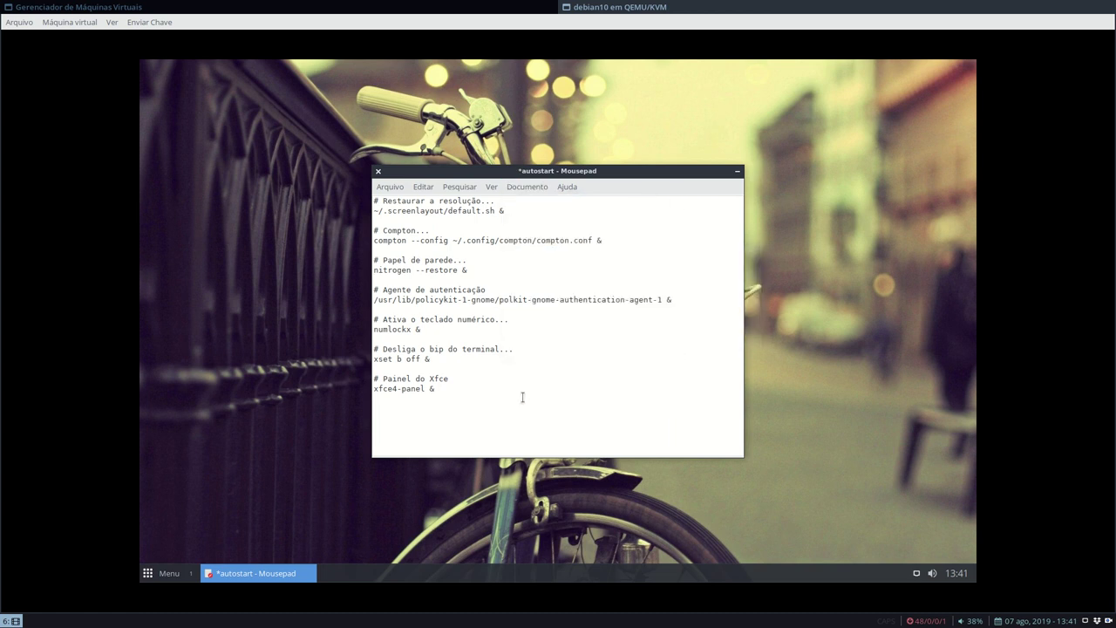
Try to change Mousepad's display font to Menlo Regular, size 14
{"action": "left_click", "coordinate": [524, 186]}
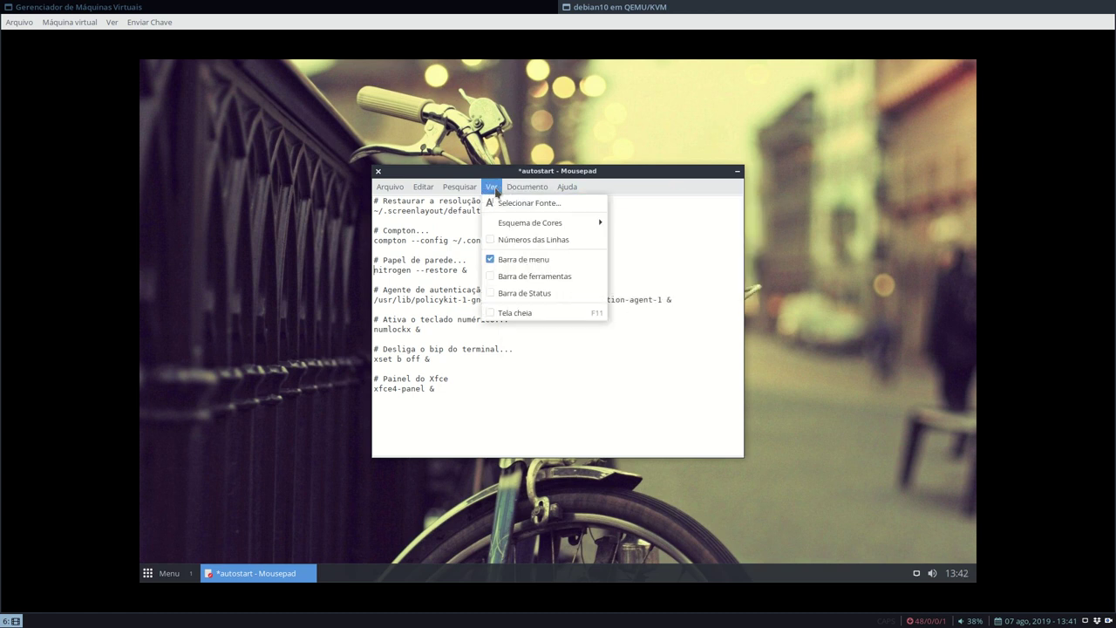
{"action": "left_click", "coordinate": [500, 209]}
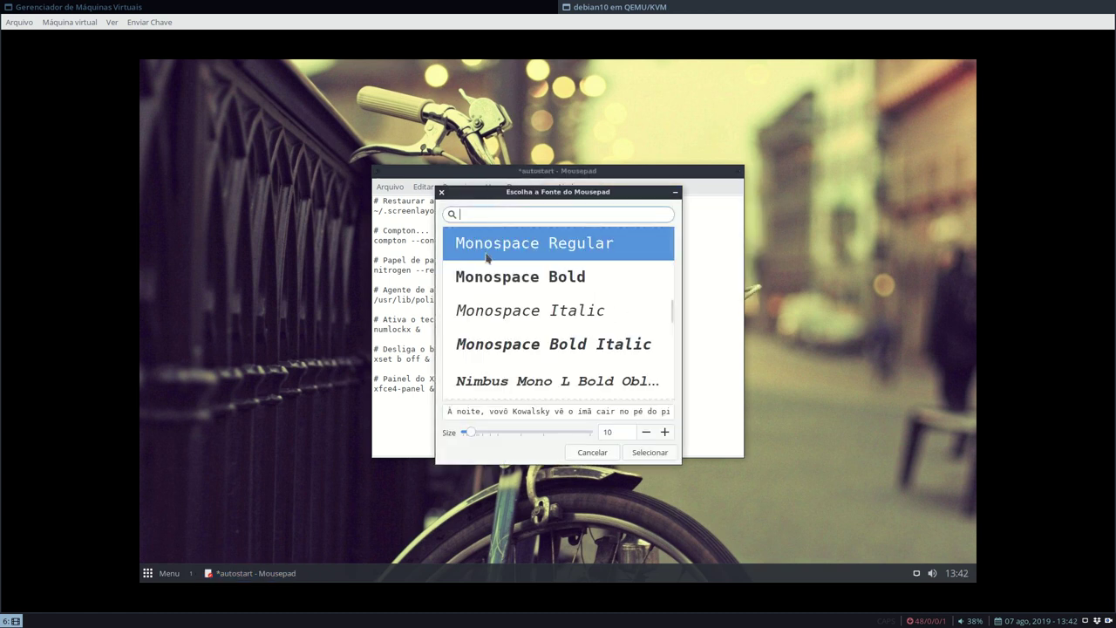
{"action": "left_click", "coordinate": [665, 432]}
{"action": "left_click", "coordinate": [666, 431]}
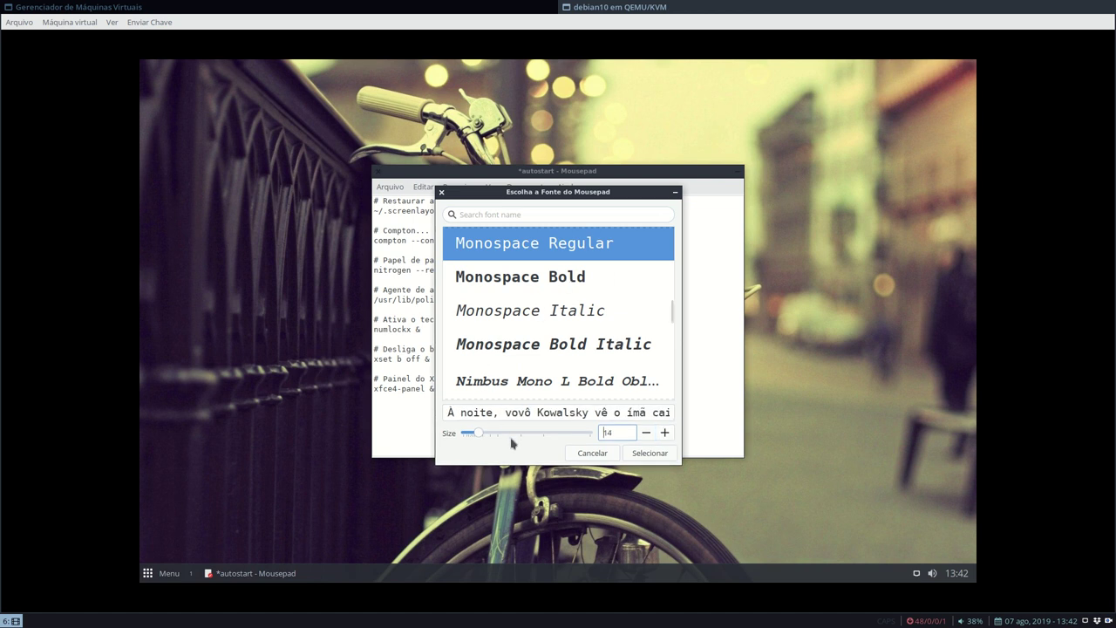
{"action": "left_click", "coordinate": [536, 212]}
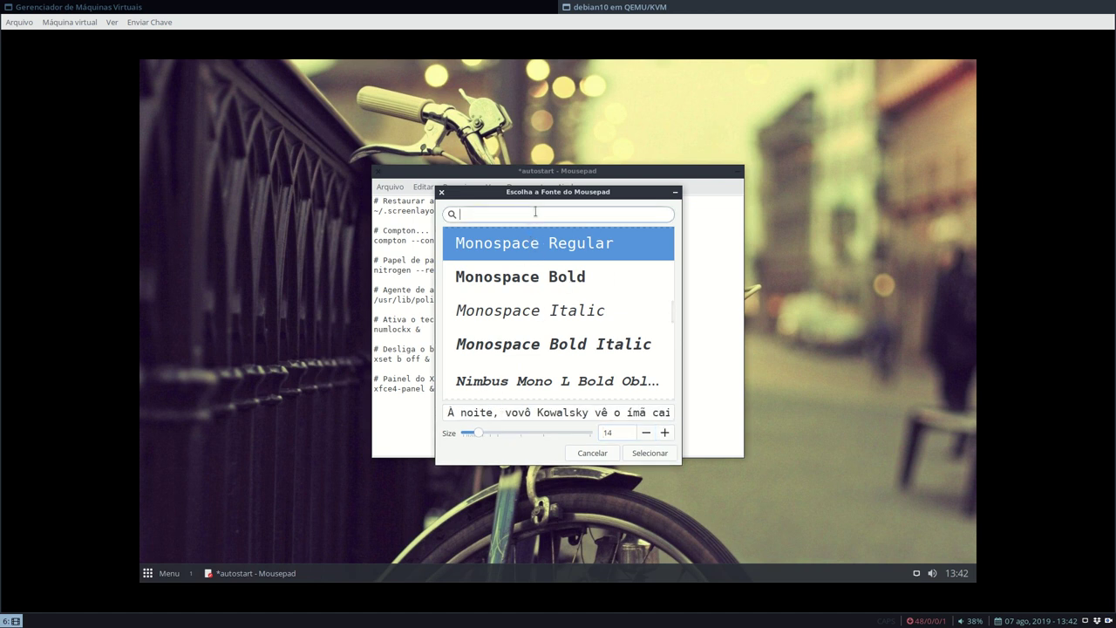
{"action": "type", "text": "menlo"}
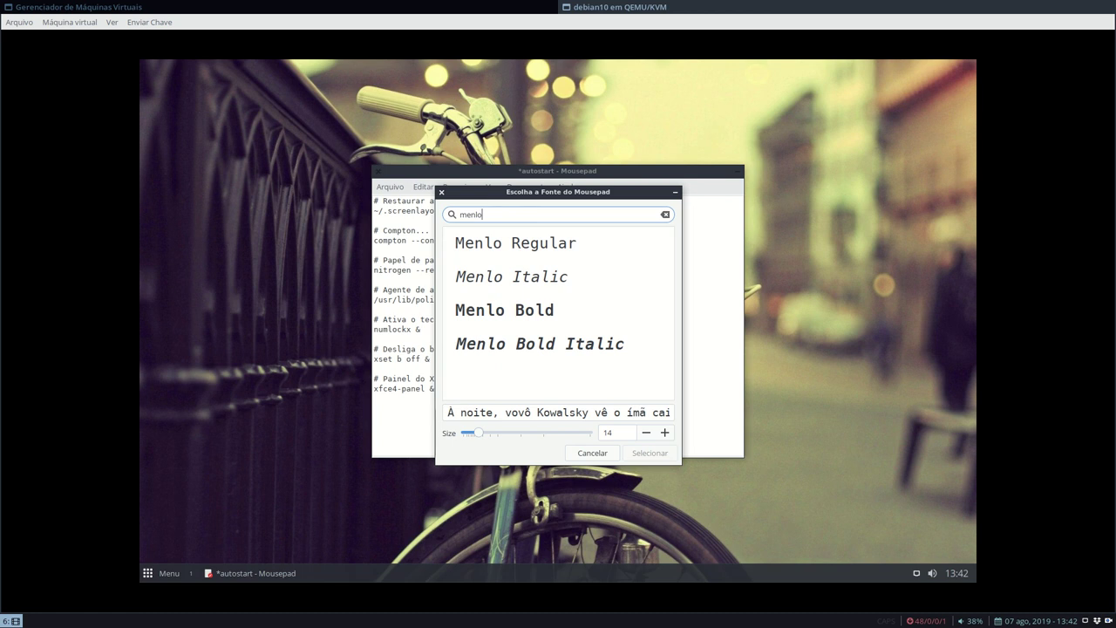
{"action": "left_click", "coordinate": [533, 245]}
{"action": "left_click", "coordinate": [659, 452]}
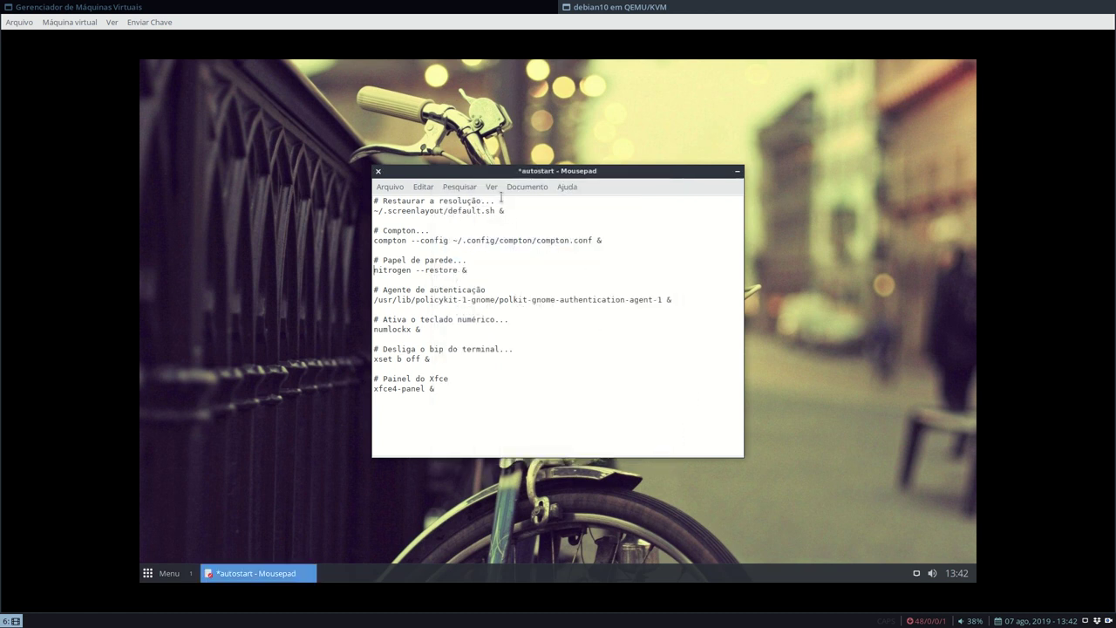
Close the autostart file's Mousepad window, discarding the unsaved changes
{"action": "left_click", "coordinate": [388, 188]}
{"action": "left_click", "coordinate": [423, 401]}
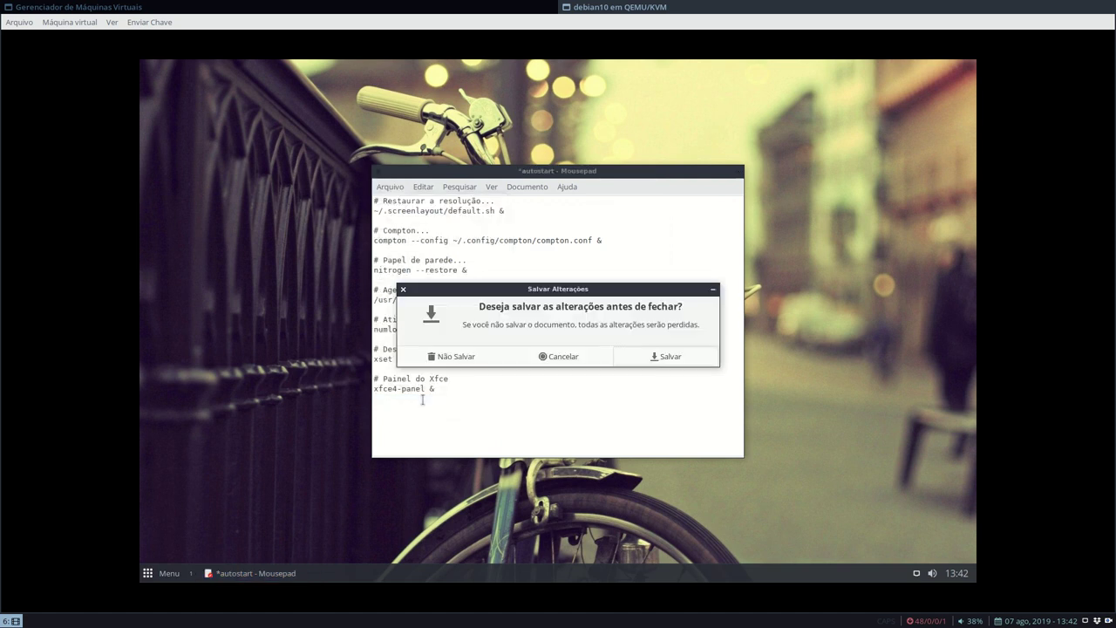
{"action": "left_click", "coordinate": [480, 358]}
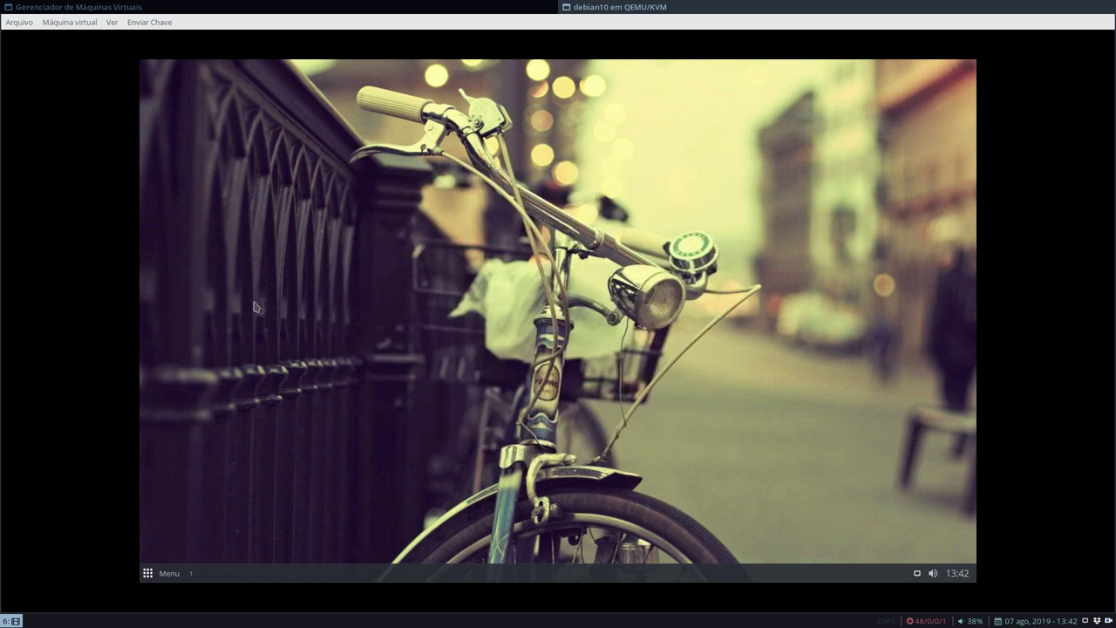
Search the application menu for "mouse", relaunch Mousepad and reopen the autostart file from the recent files
{"action": "left_click", "coordinate": [171, 578]}
{"action": "type", "text": "mouse"}
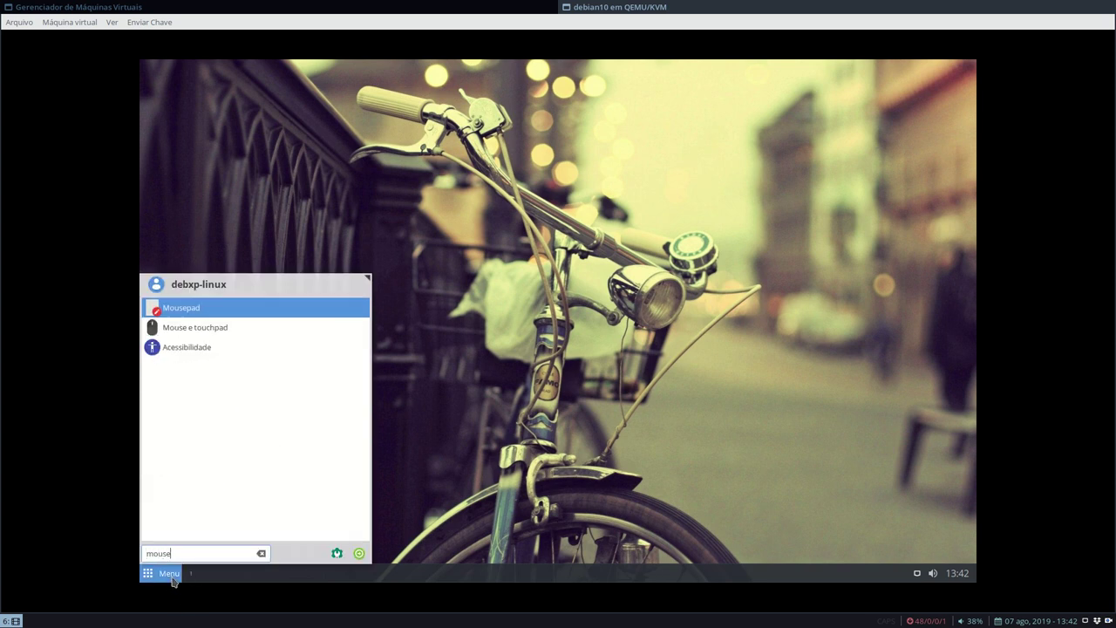
{"action": "key", "text": "Return"}
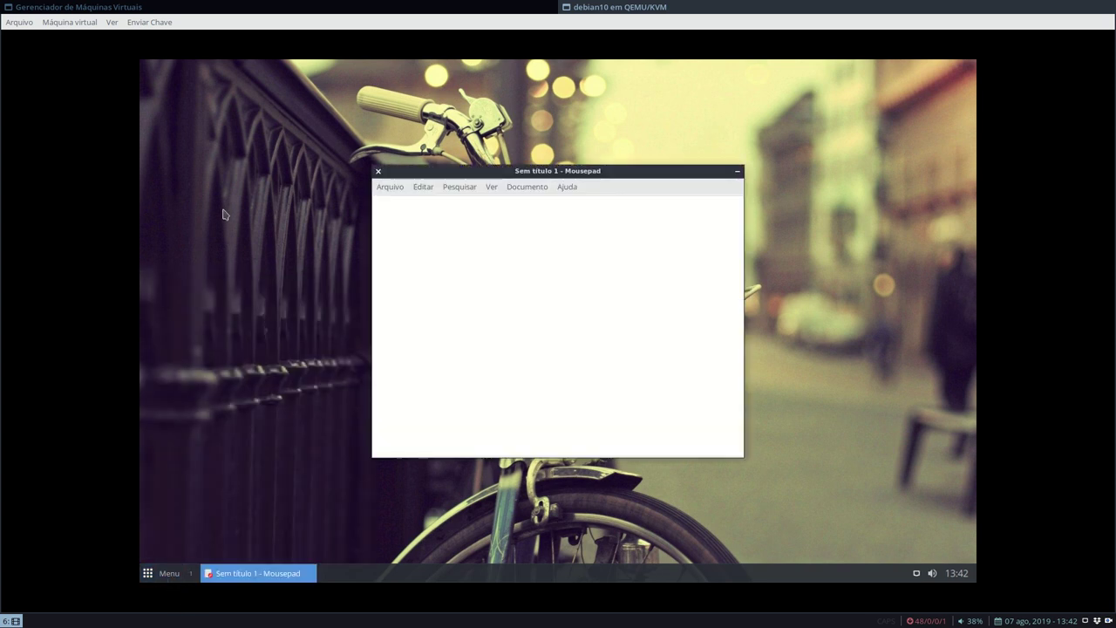
{"action": "left_click", "coordinate": [401, 188]}
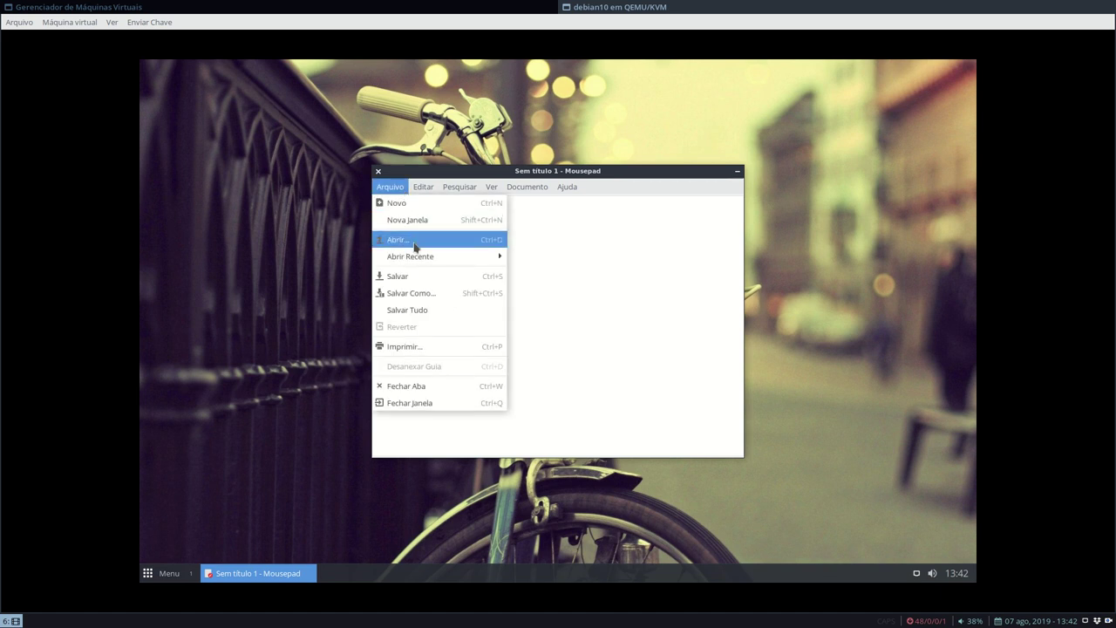
{"action": "mouse_move", "coordinate": [467, 256]}
{"action": "left_click", "coordinate": [538, 260]}
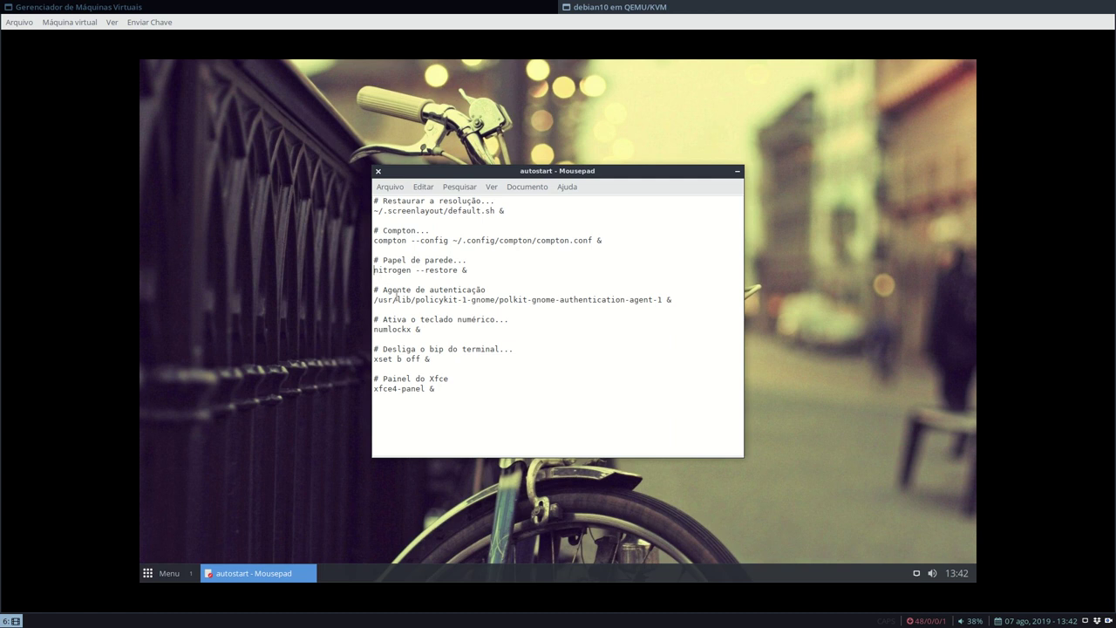
Comment out the "nitrogen --restore &" line and add a "# PCManFM..." section below it with the command "pcmanfm --desktop &"
{"action": "type", "text": "#"}
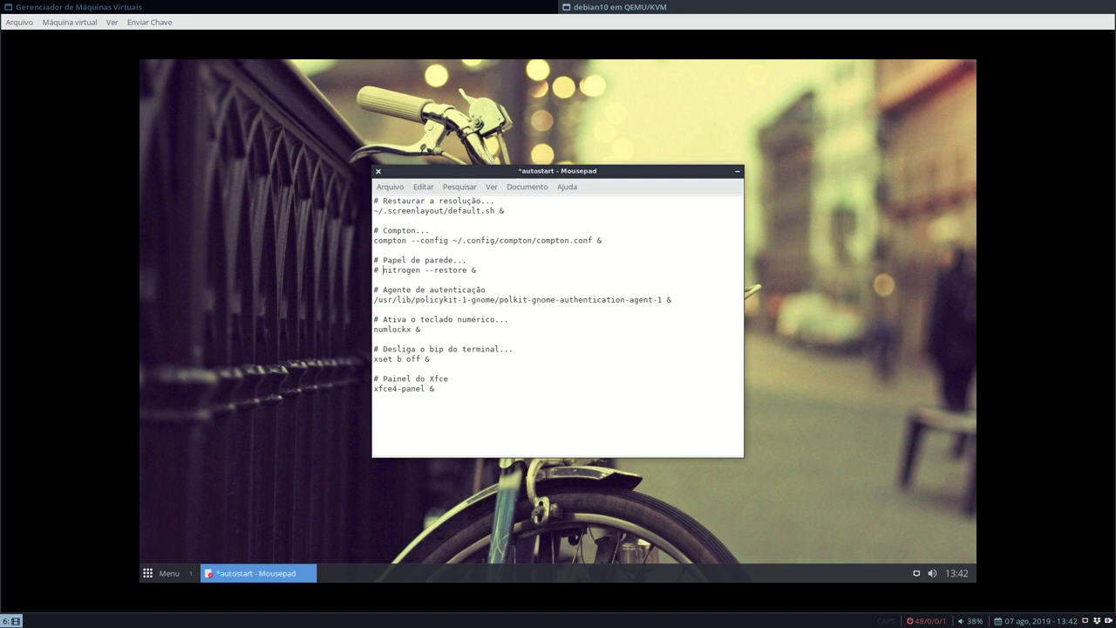
{"action": "key", "text": "Return"}
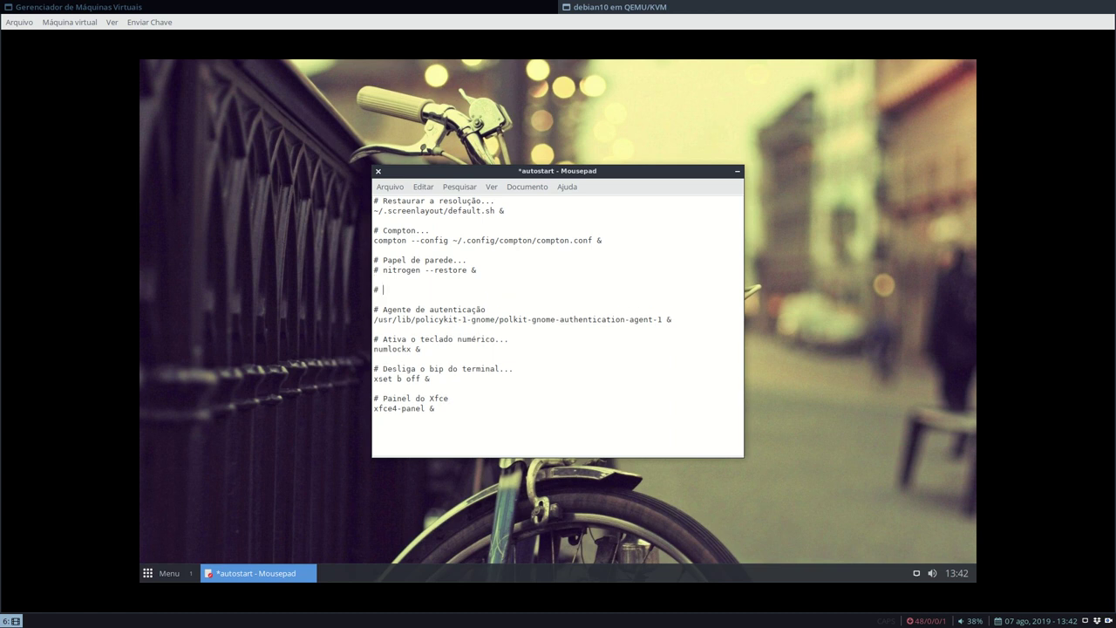
{"action": "type", "text": "# PCMAan"}
{"action": "type", "text": "FM..."}
{"action": "key", "text": "Return"}
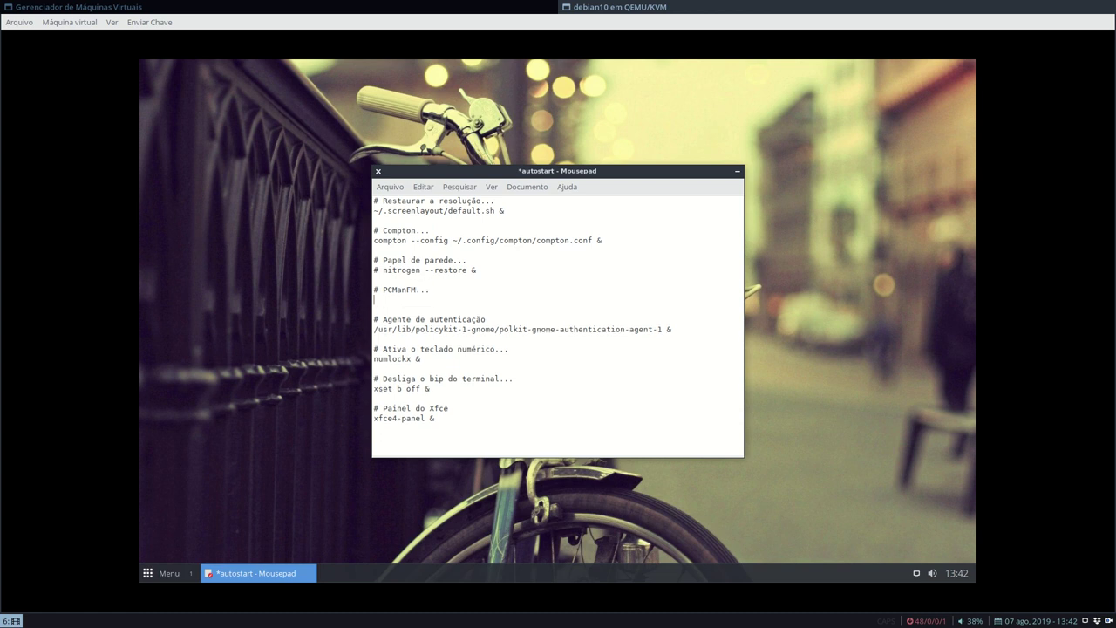
{"action": "type", "text": "pcmanfm --desktop &"}
{"action": "left_click_drag", "start_coordinate": [454, 300], "coordinate": [464, 299]}
{"action": "left_click_drag", "start_coordinate": [413, 311], "coordinate": [403, 302]}
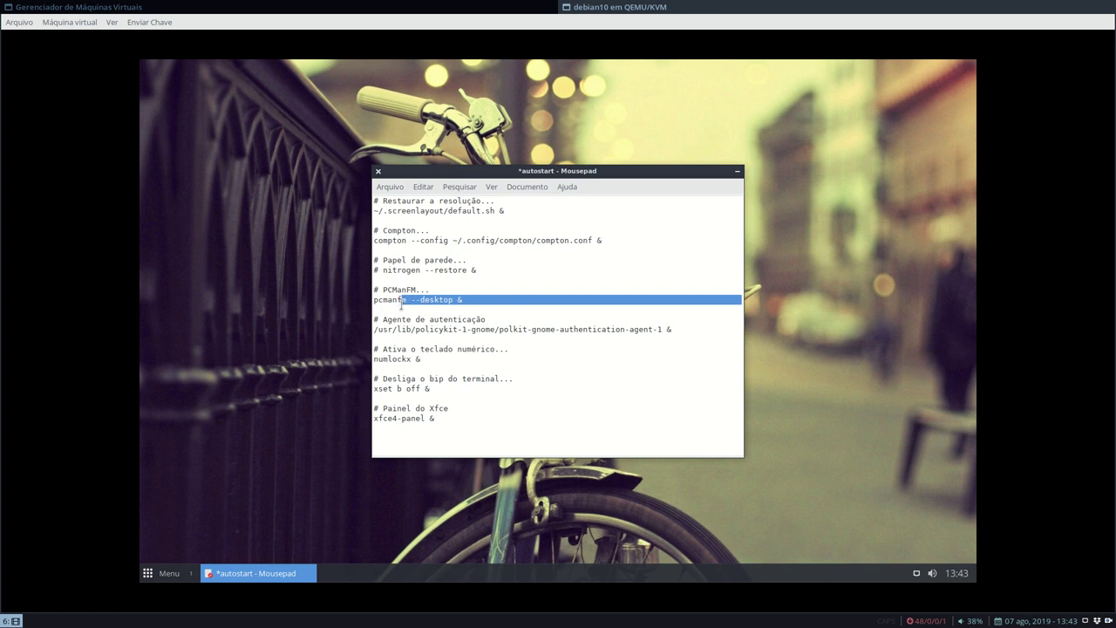
Save the edited autostart file and close Mousepad
{"action": "left_click", "coordinate": [392, 186]}
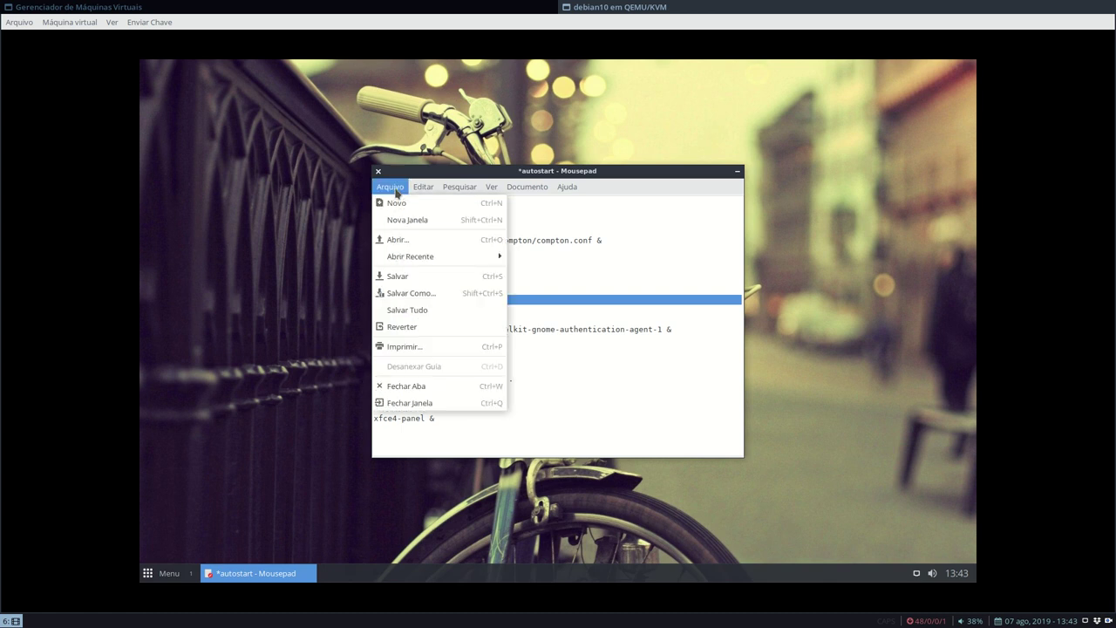
{"action": "left_click", "coordinate": [402, 275]}
{"action": "left_click", "coordinate": [390, 187]}
{"action": "left_click", "coordinate": [406, 410]}
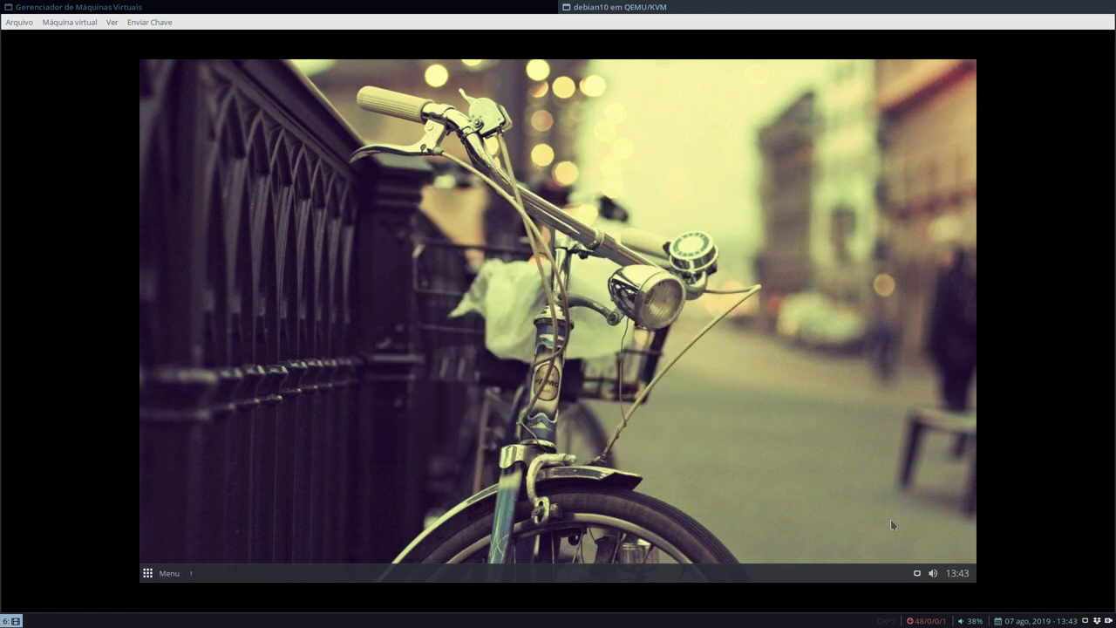
Log out of the Openbox session and start the graphical session again from the console with startx
{"action": "left_click", "coordinate": [164, 573]}
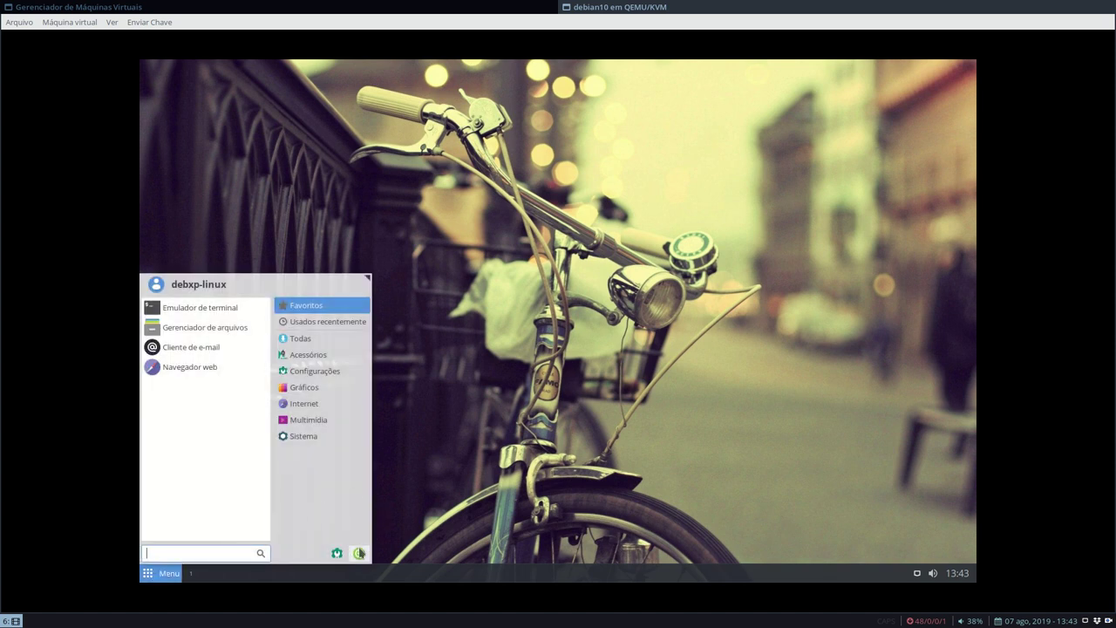
{"action": "left_click", "coordinate": [359, 553]}
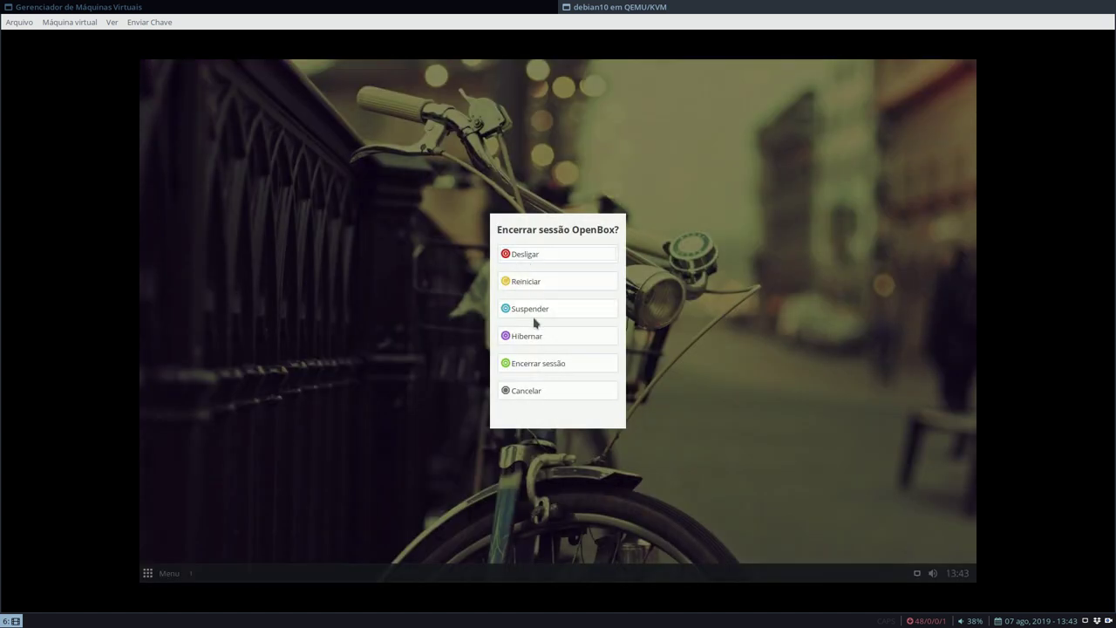
{"action": "left_click", "coordinate": [546, 366]}
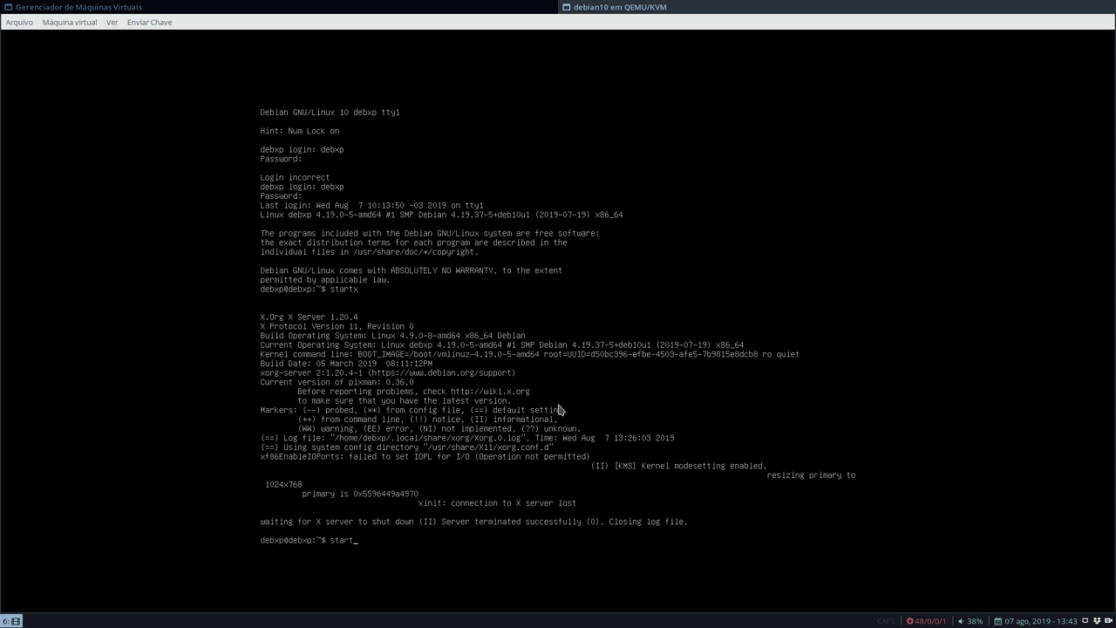
{"action": "key", "text": "Return"}
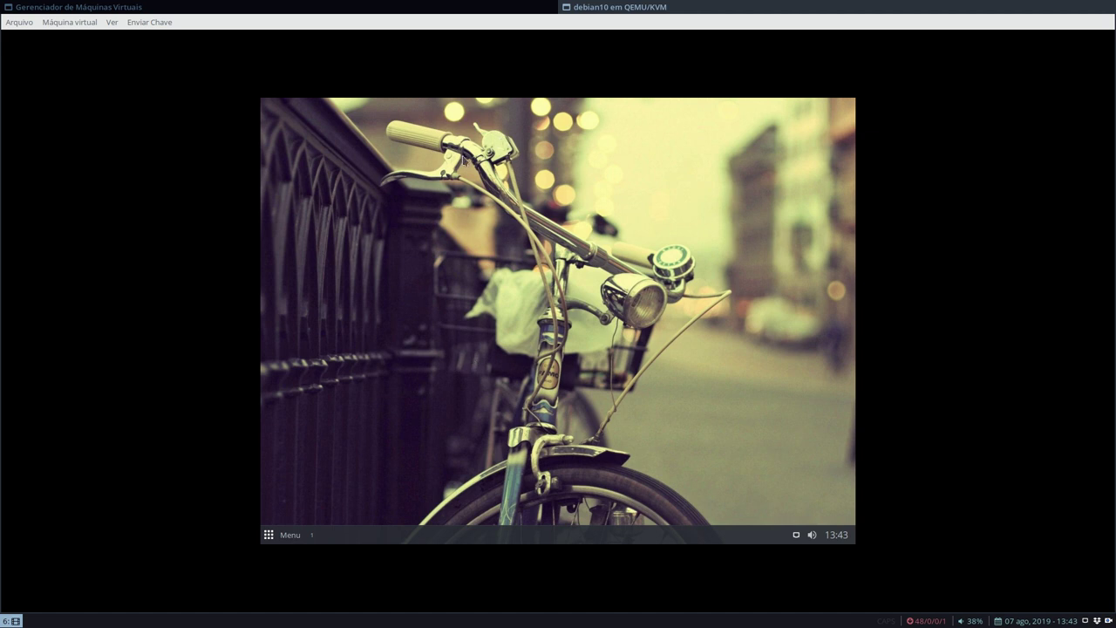
Check the desktop's context menu and its Desktop Preferences wallpaper and text settings, and close the preferences
{"action": "right_click", "coordinate": [364, 236]}
{"action": "left_click", "coordinate": [363, 361]}
{"action": "right_click", "coordinate": [379, 213]}
{"action": "left_click", "coordinate": [410, 254]}
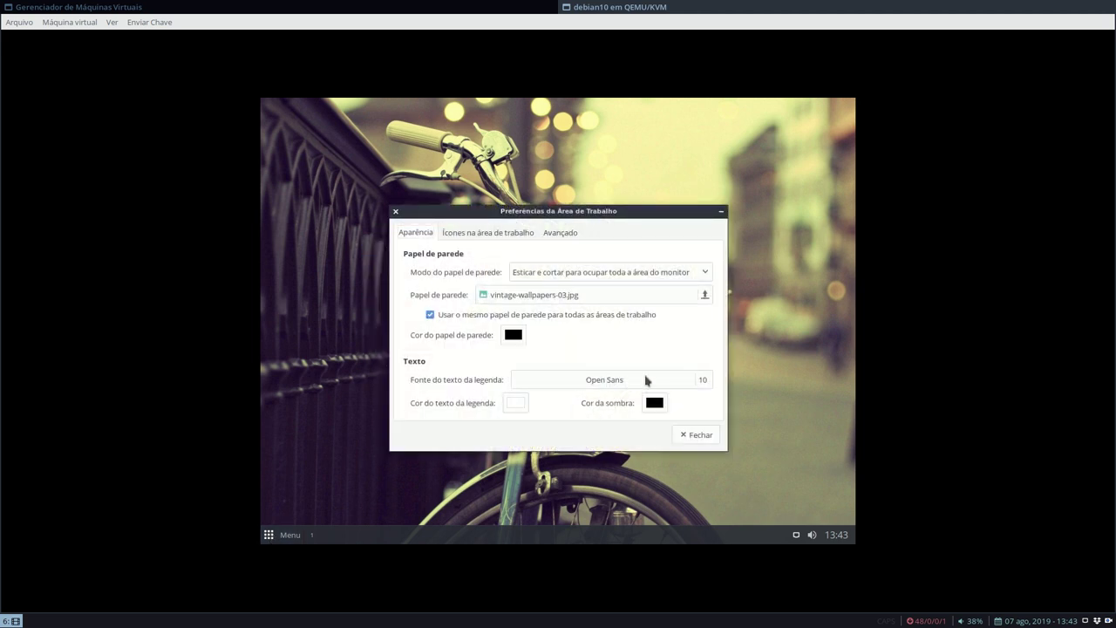
{"action": "left_click_drag", "start_coordinate": [534, 211], "coordinate": [571, 158]}
{"action": "left_click", "coordinate": [737, 382]}
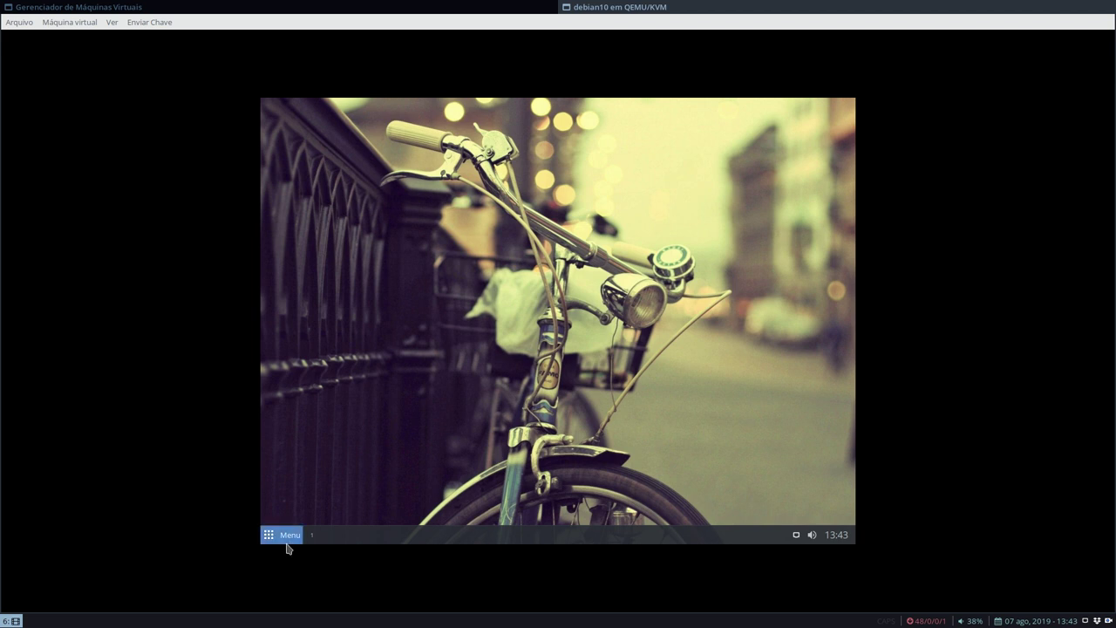
Try to set the screen resolution to 1440x900 in the Xfce Monitor settings and close the settings window
{"action": "left_click", "coordinate": [289, 541]}
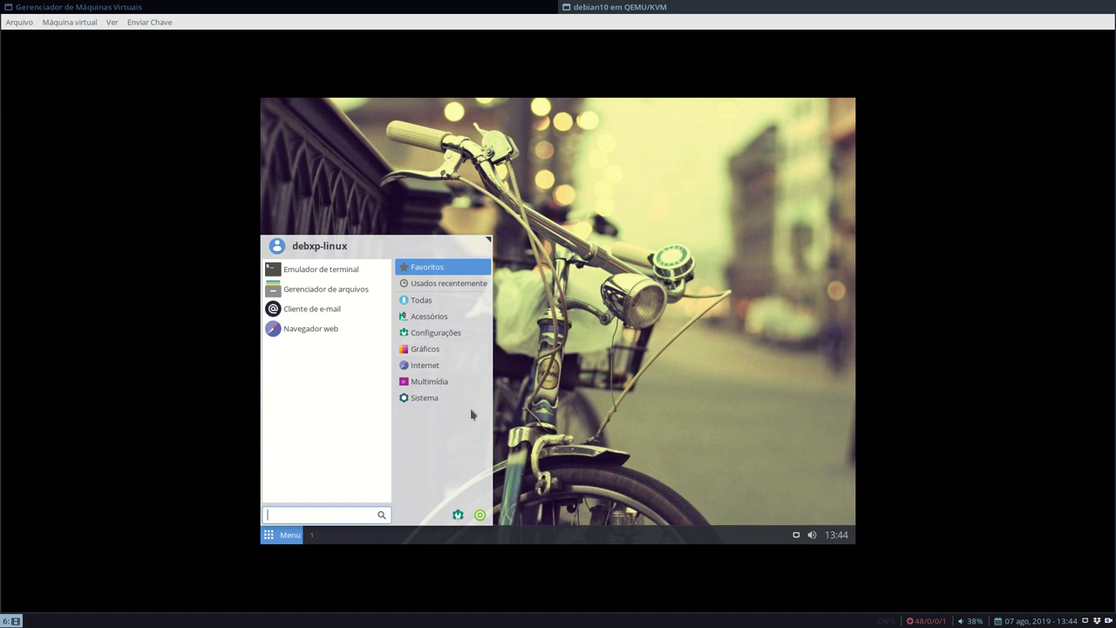
{"action": "left_click", "coordinate": [458, 515]}
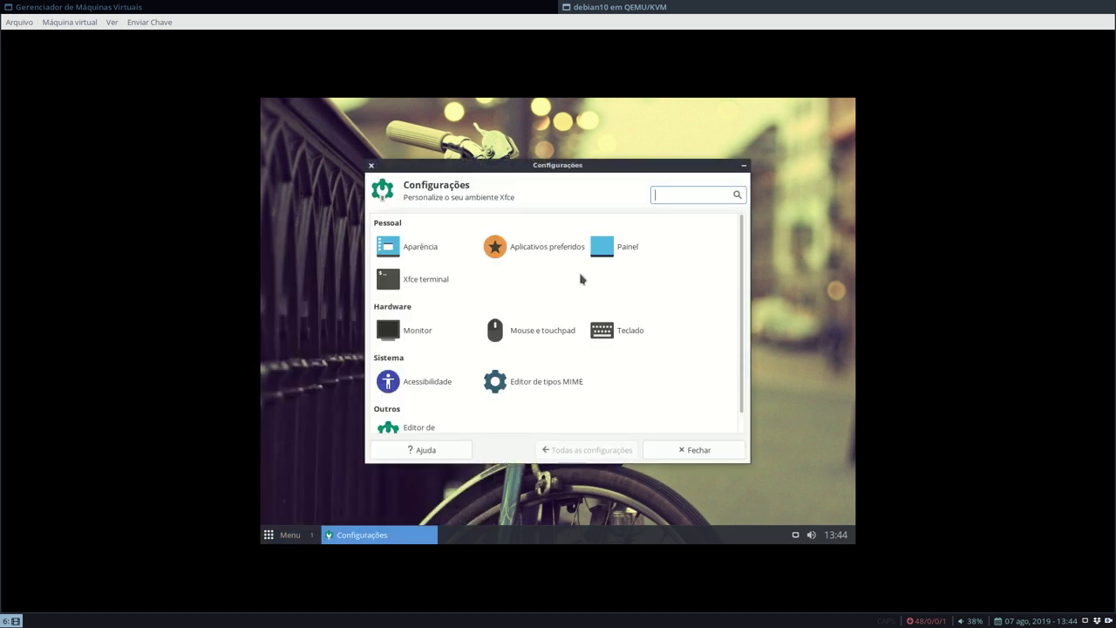
{"action": "left_click", "coordinate": [417, 332]}
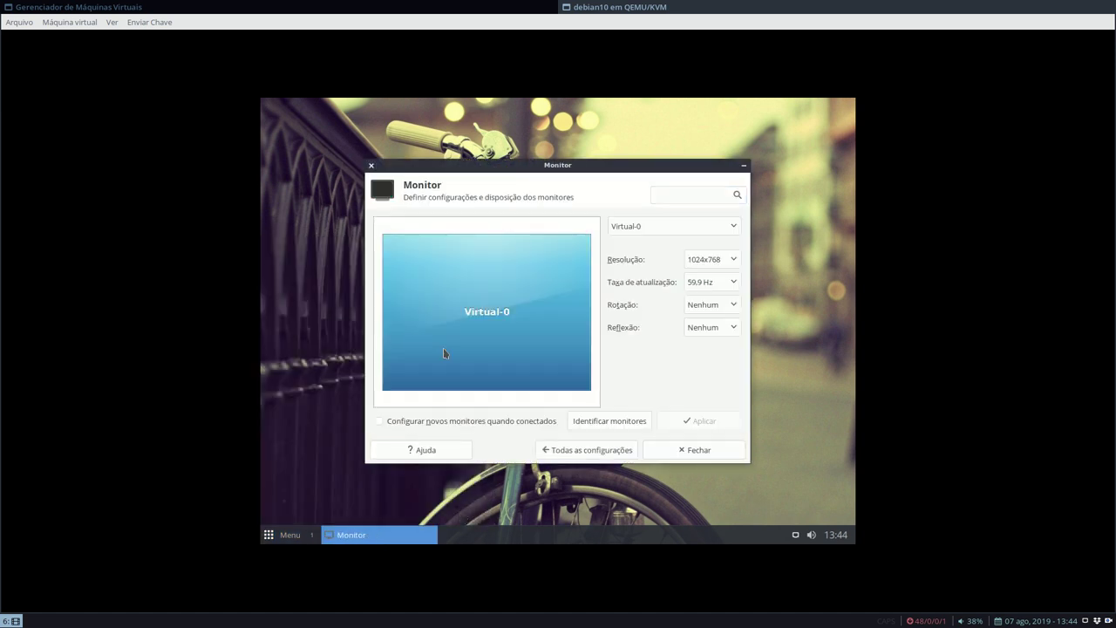
{"action": "left_click", "coordinate": [710, 259]}
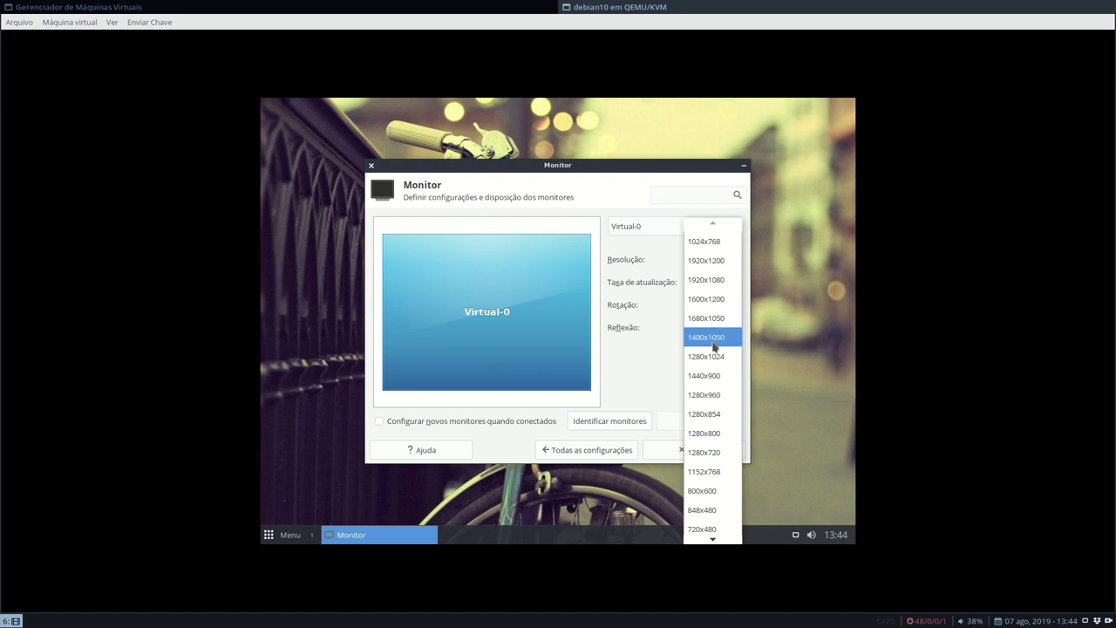
{"action": "left_click", "coordinate": [720, 377]}
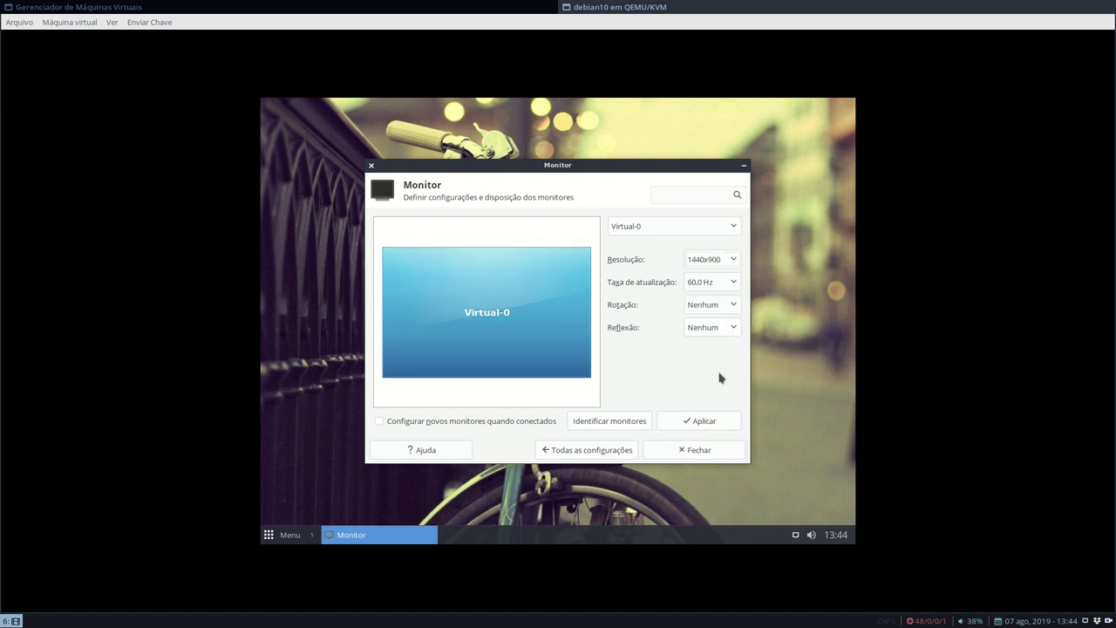
{"action": "left_click", "coordinate": [717, 422]}
{"action": "left_click", "coordinate": [680, 456]}
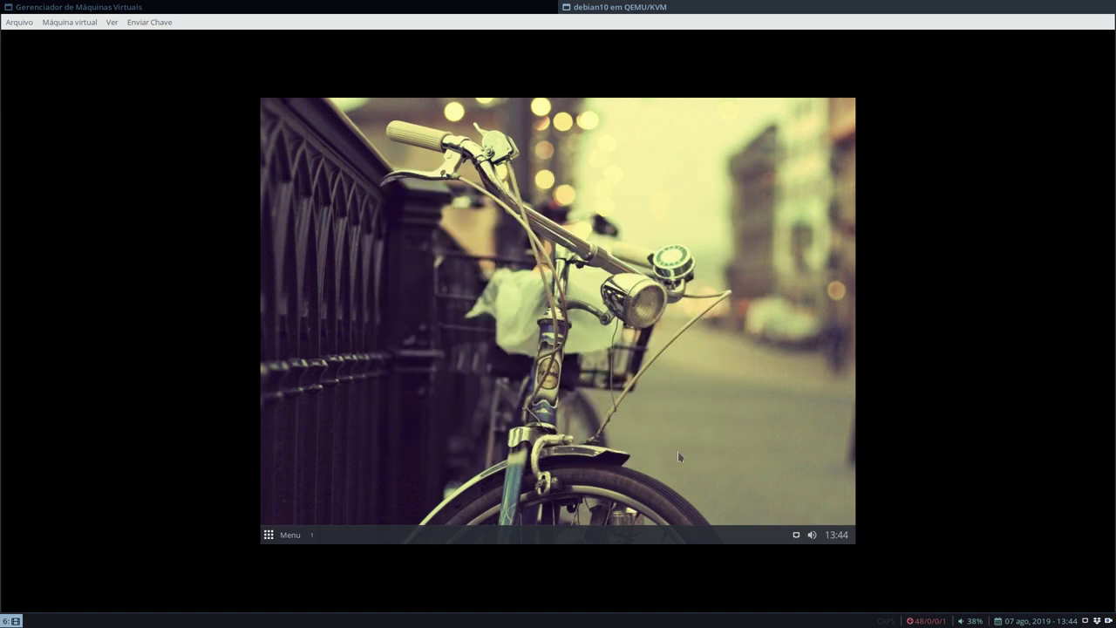
Start the Screen Layout Editor by running the program arandr from the desktop's Run dialog
{"action": "right_click", "coordinate": [360, 237]}
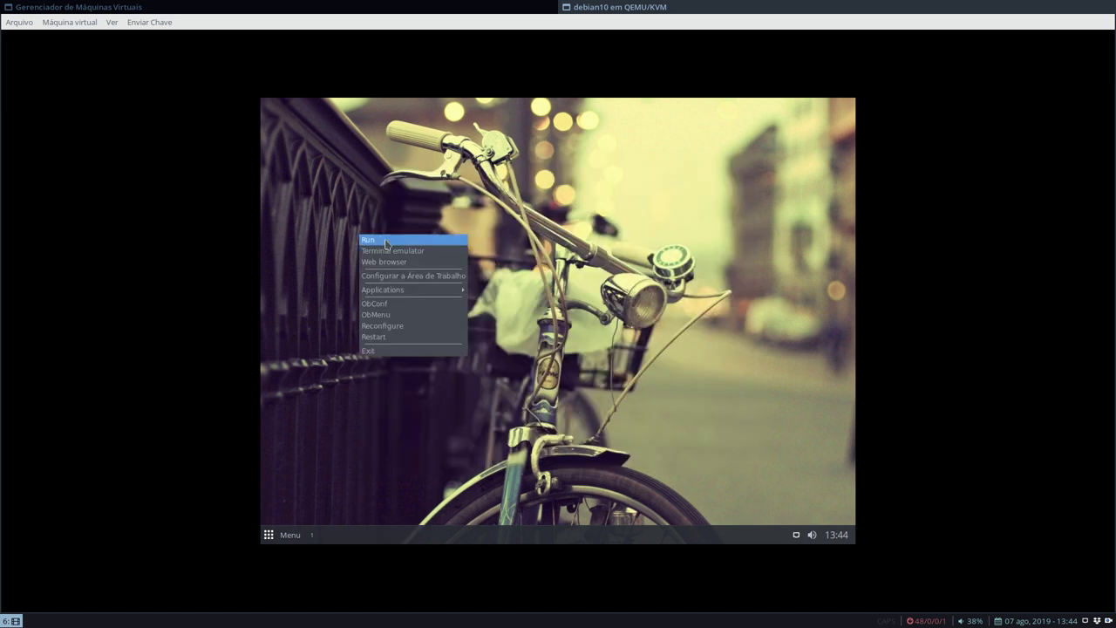
{"action": "left_click", "coordinate": [363, 240]}
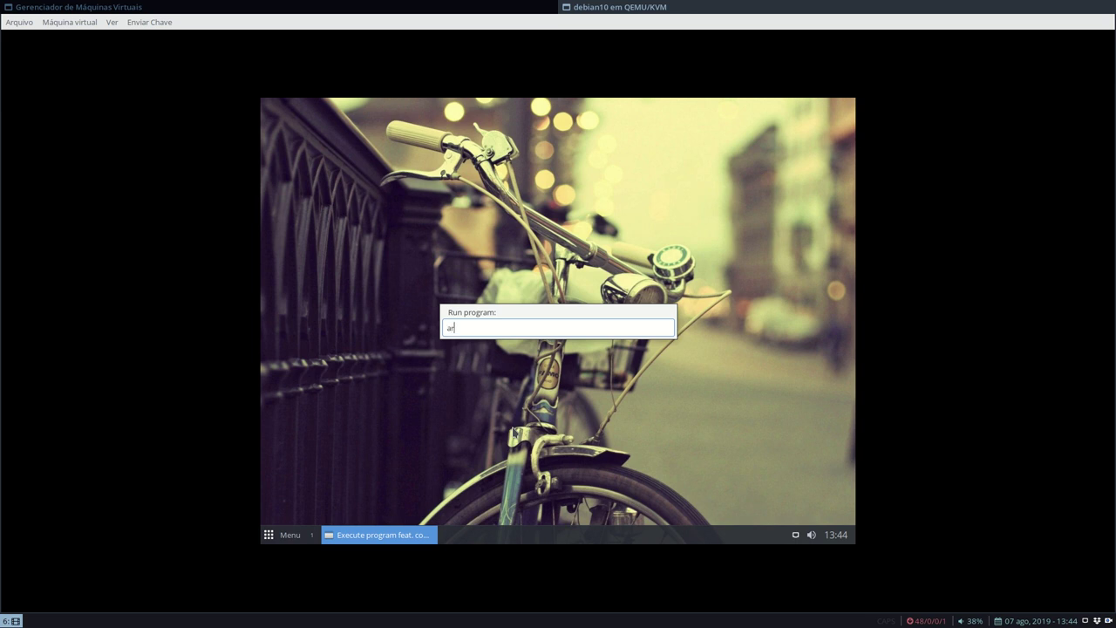
{"action": "type", "text": "arandr"}
{"action": "key", "text": "Return"}
{"action": "type", "text": "randr"}
{"action": "key", "text": "Return"}
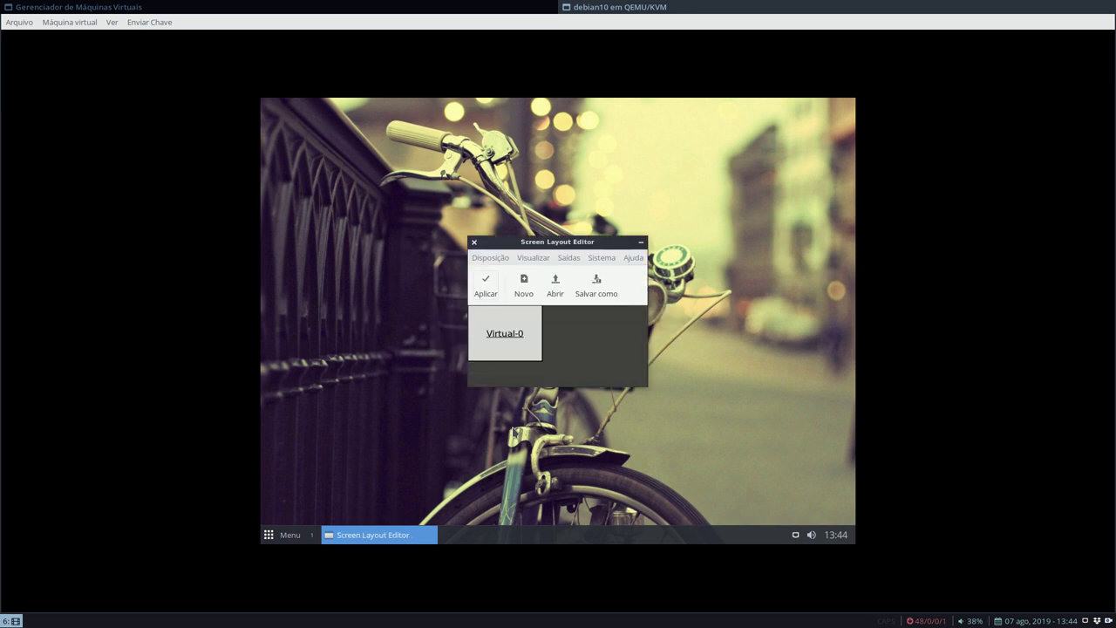
Set the Virtual-0 output's resolution to 1440x900, apply the layout and close the Screen Layout Editor
{"action": "left_click", "coordinate": [594, 258]}
{"action": "mouse_move", "coordinate": [571, 258]}
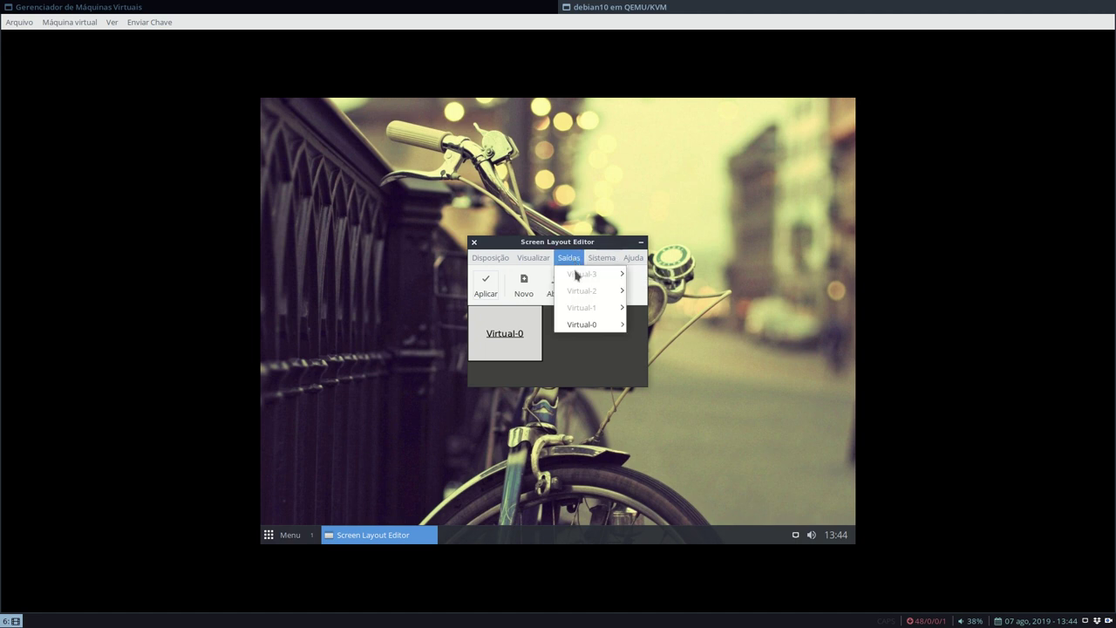
{"action": "mouse_move", "coordinate": [583, 326]}
{"action": "mouse_move", "coordinate": [685, 361]}
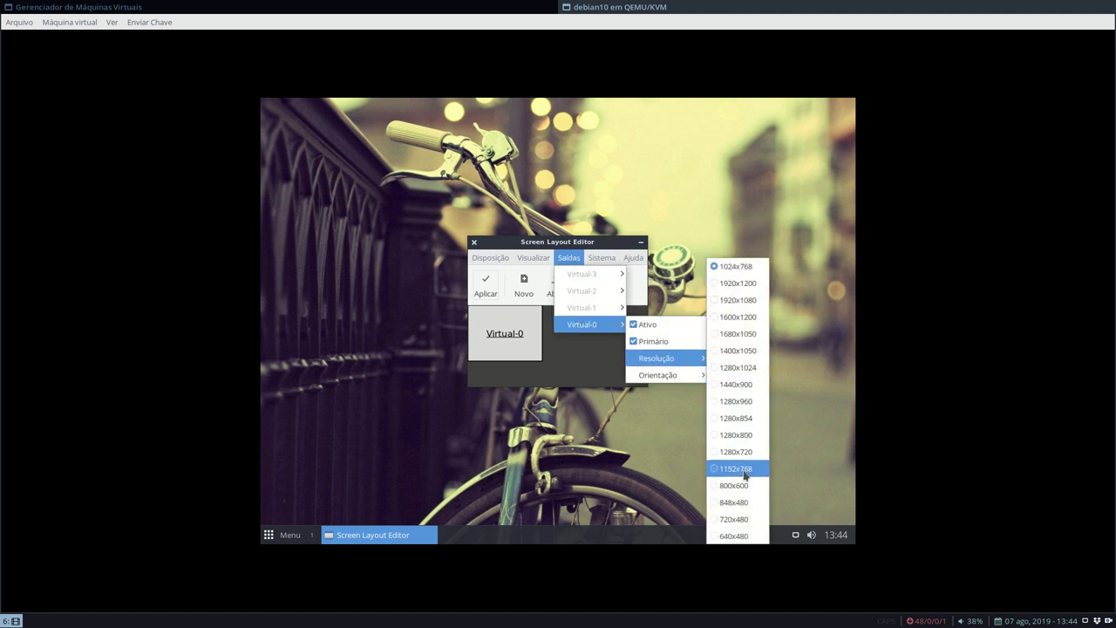
{"action": "left_click", "coordinate": [732, 388]}
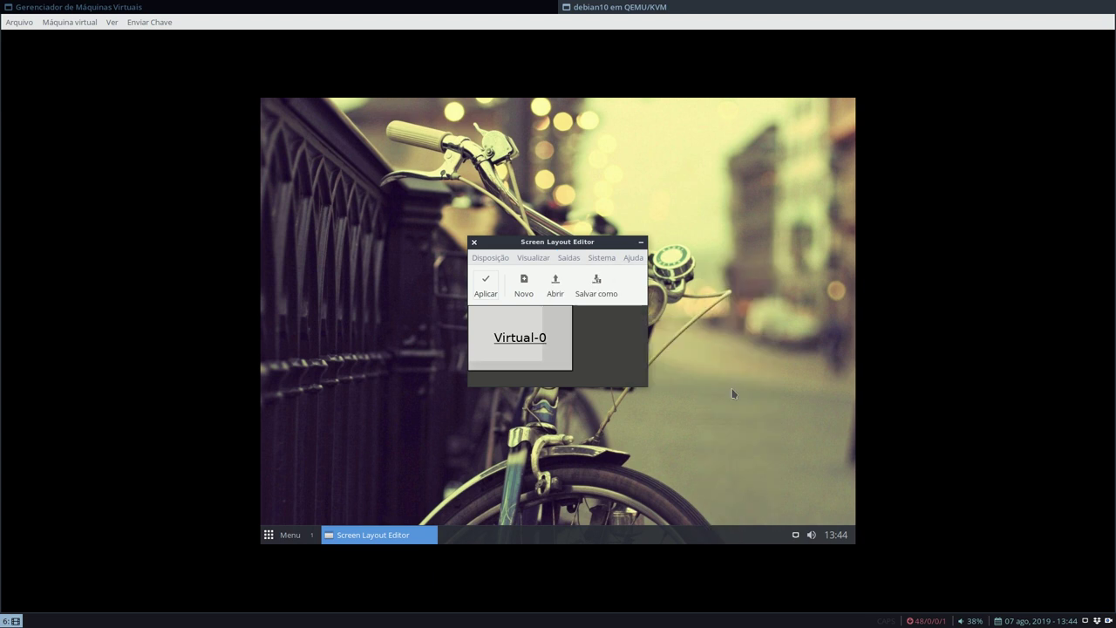
{"action": "left_click", "coordinate": [486, 282]}
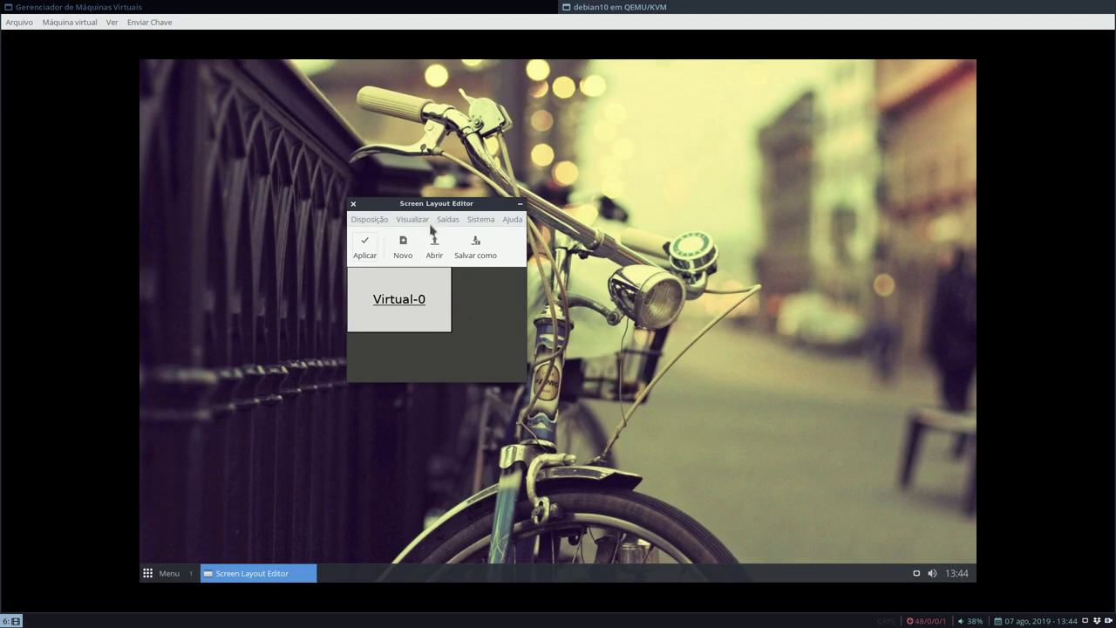
{"action": "left_click", "coordinate": [354, 204]}
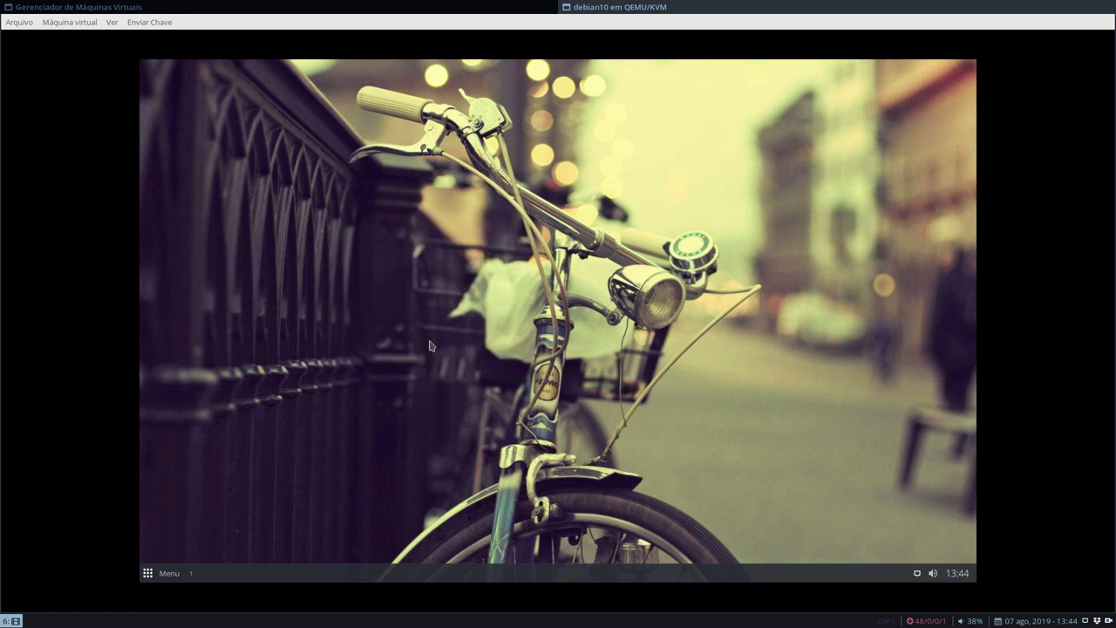
{"action": "right_click", "coordinate": [392, 247]}
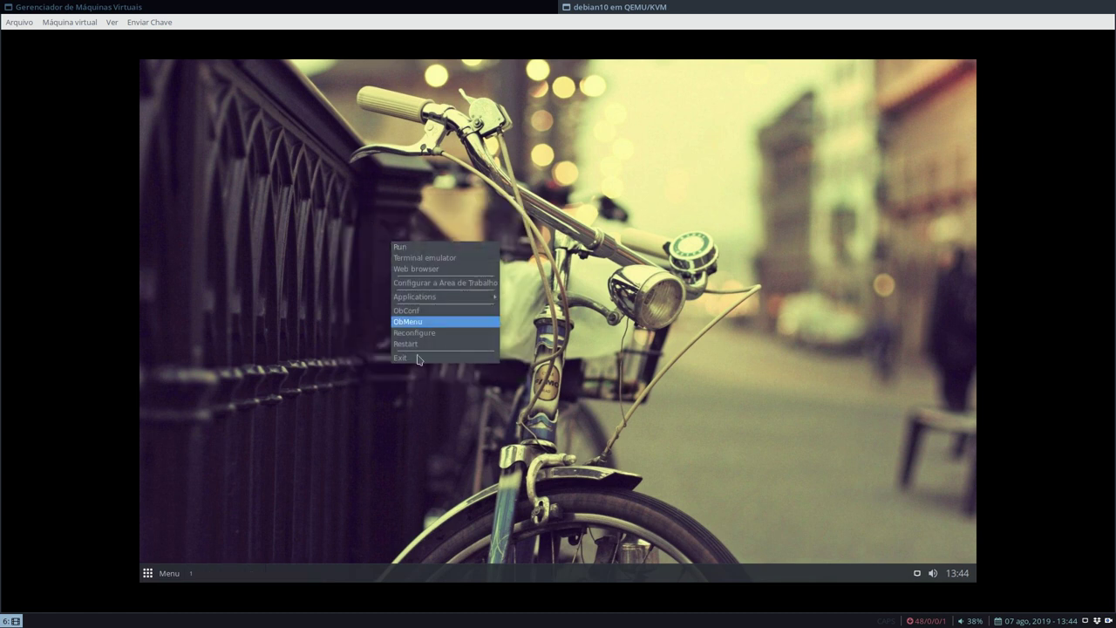
{"action": "left_click", "coordinate": [303, 365]}
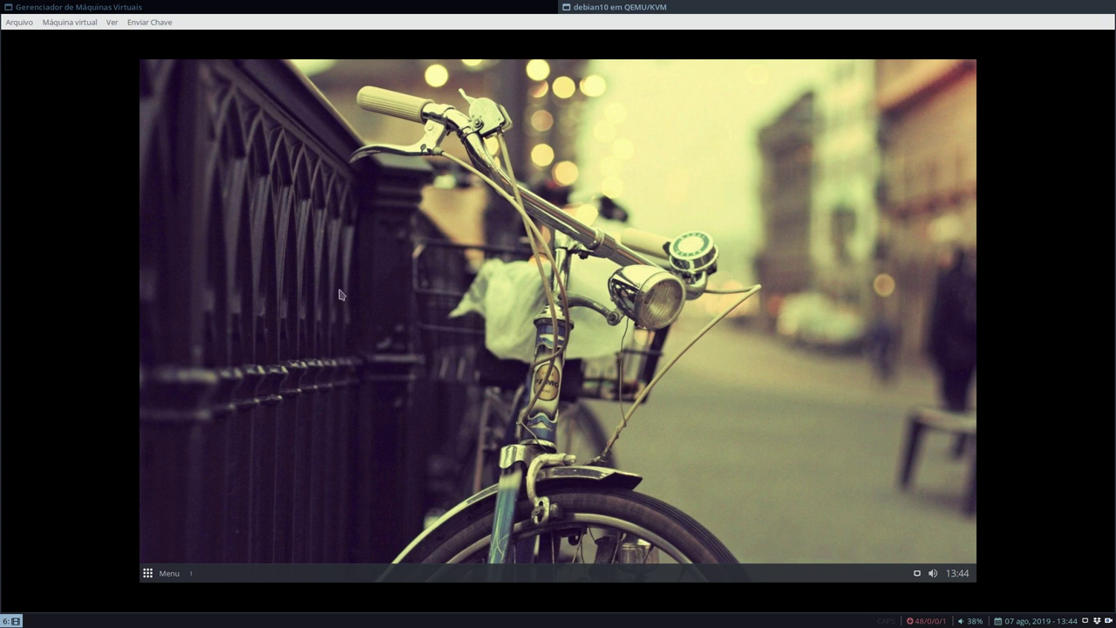
{"action": "right_click", "coordinate": [342, 190]}
{"action": "left_click", "coordinate": [357, 196]}
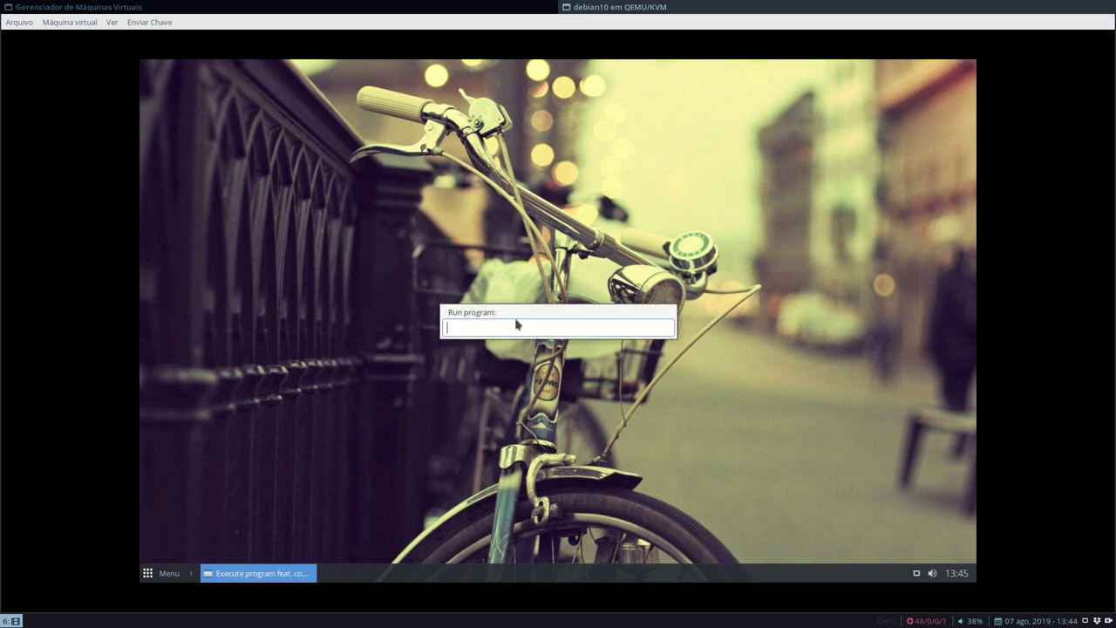
{"action": "key", "text": "Escape"}
Open a terminal emulator and run htop to examine memory usage, keeping its window clear of the upper desktop area
{"action": "right_click", "coordinate": [418, 262]}
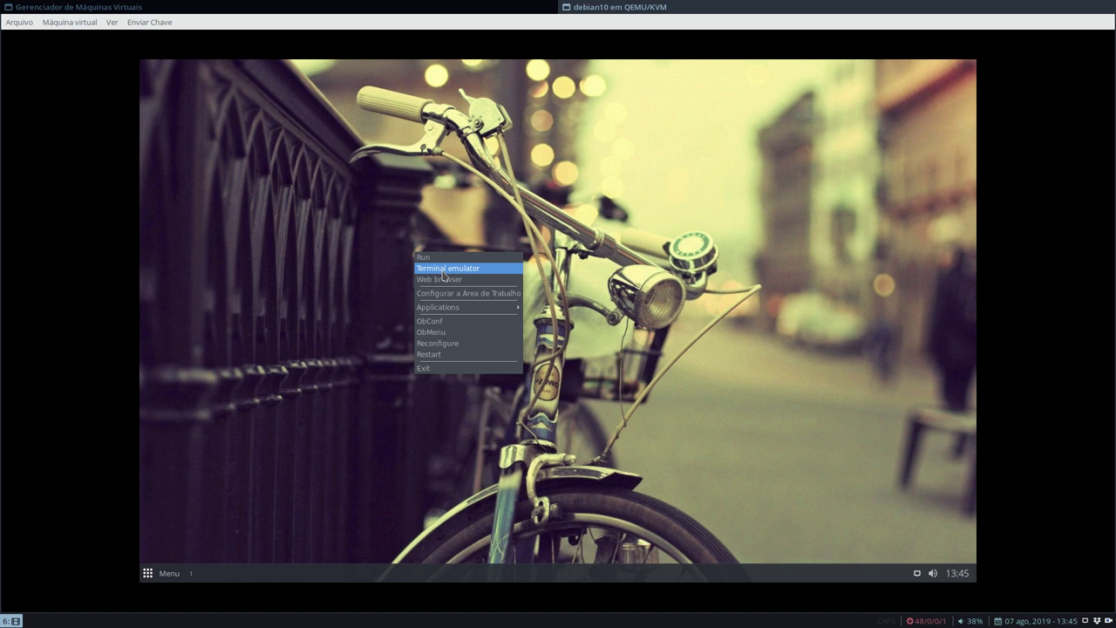
{"action": "left_click", "coordinate": [453, 281]}
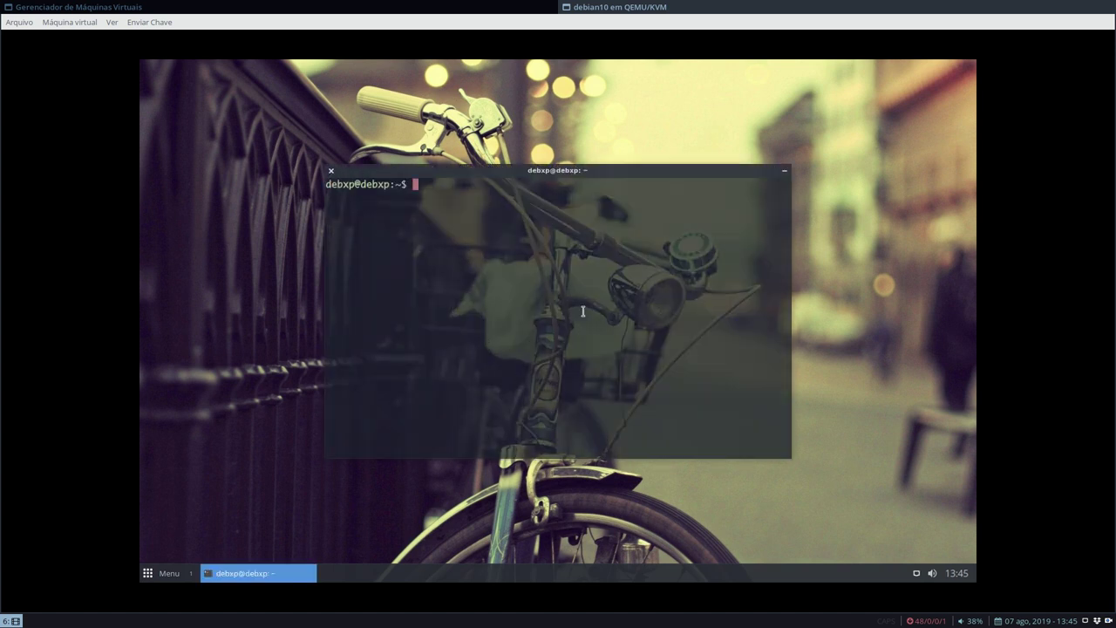
{"action": "type", "text": "htop"}
{"action": "key", "text": "Return"}
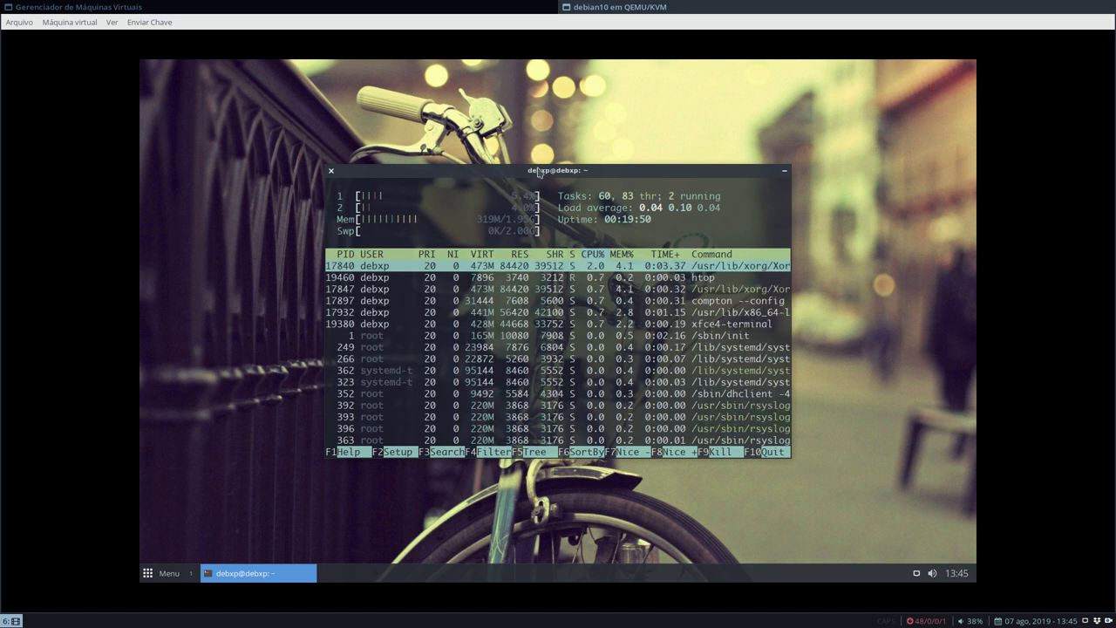
{"action": "double_click", "coordinate": [539, 171]}
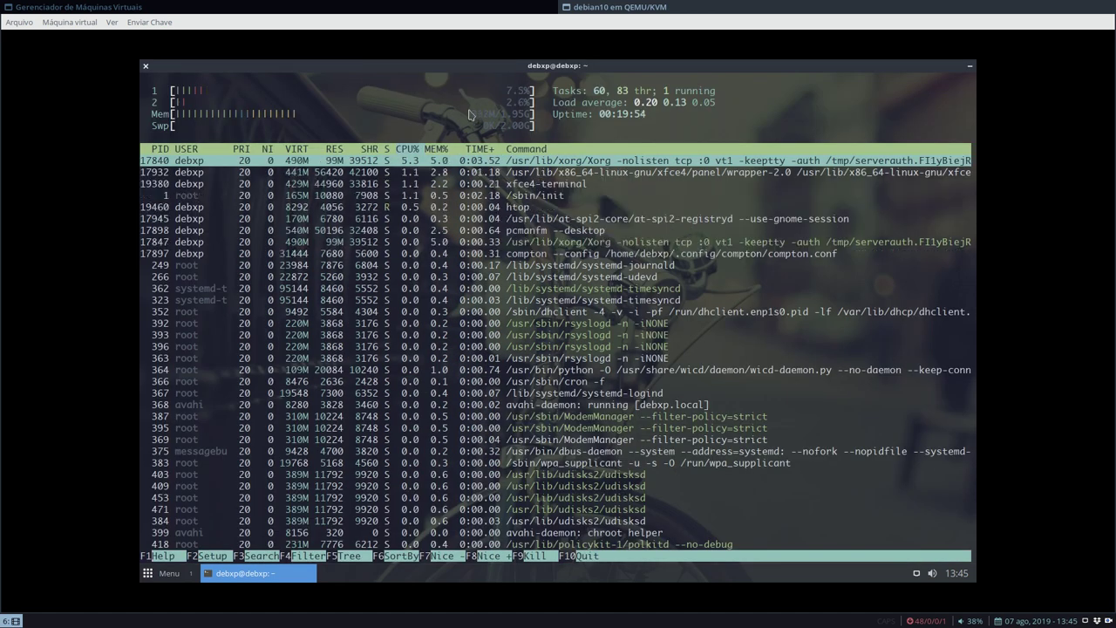
{"action": "double_click", "coordinate": [674, 68]}
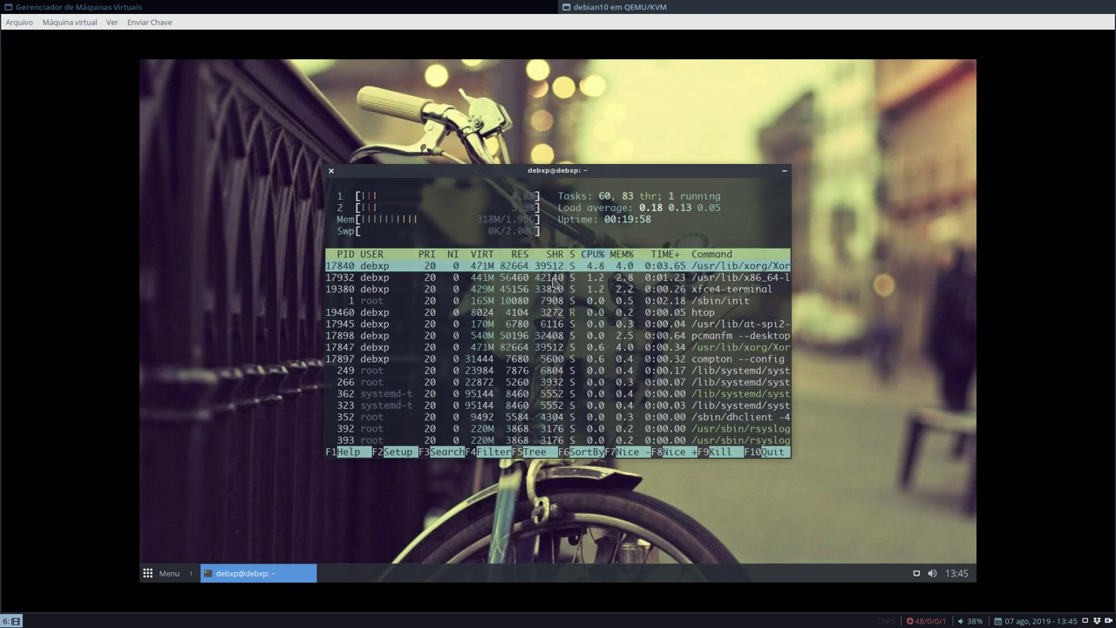
{"action": "left_click_drag", "start_coordinate": [528, 171], "coordinate": [357, 259]}
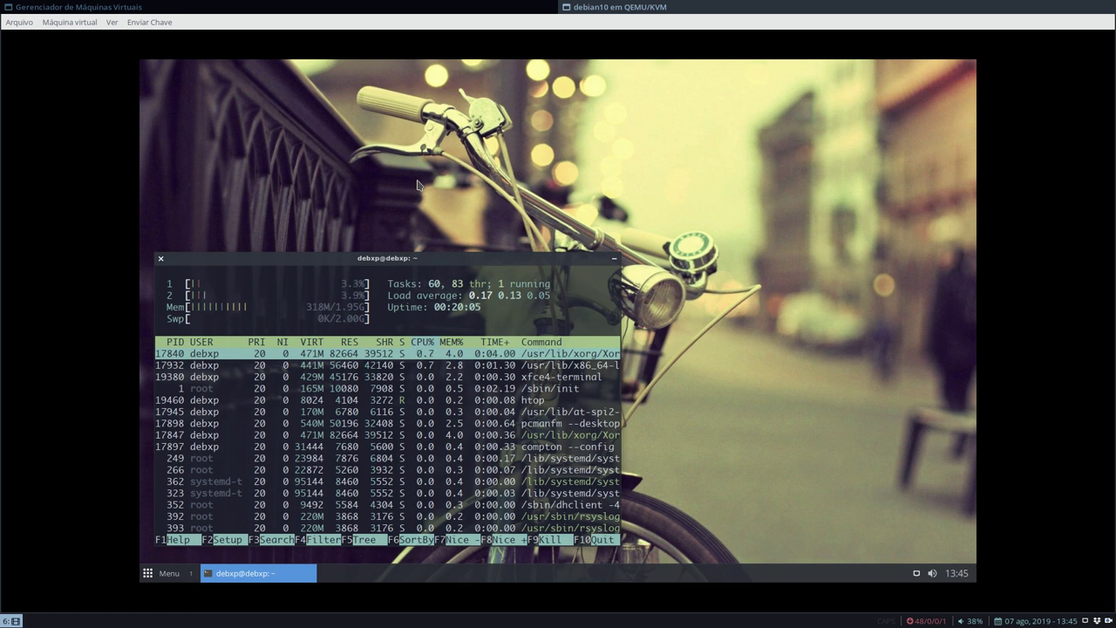
Turn off PCManFM's desktop management by running "pcmanfm --desktop-off" from the Run dialog while htop is monitoring memory
{"action": "right_click", "coordinate": [513, 123]}
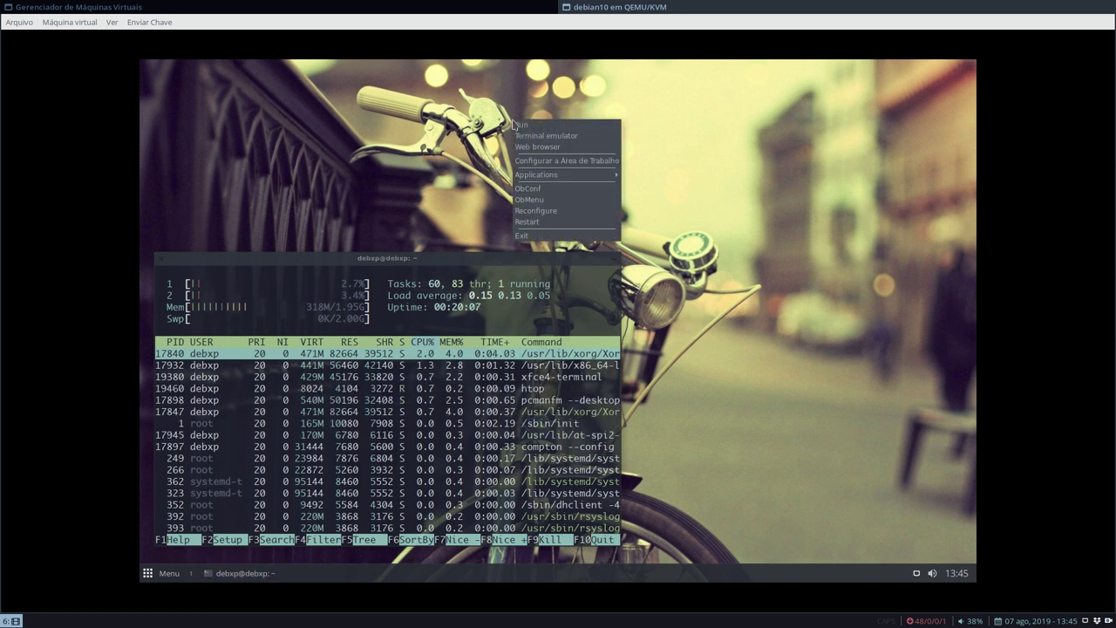
{"action": "left_click", "coordinate": [445, 131]}
{"action": "right_click", "coordinate": [485, 103]}
{"action": "left_click", "coordinate": [503, 111]}
{"action": "type", "text": "arandr"}
{"action": "key", "text": "Up"}
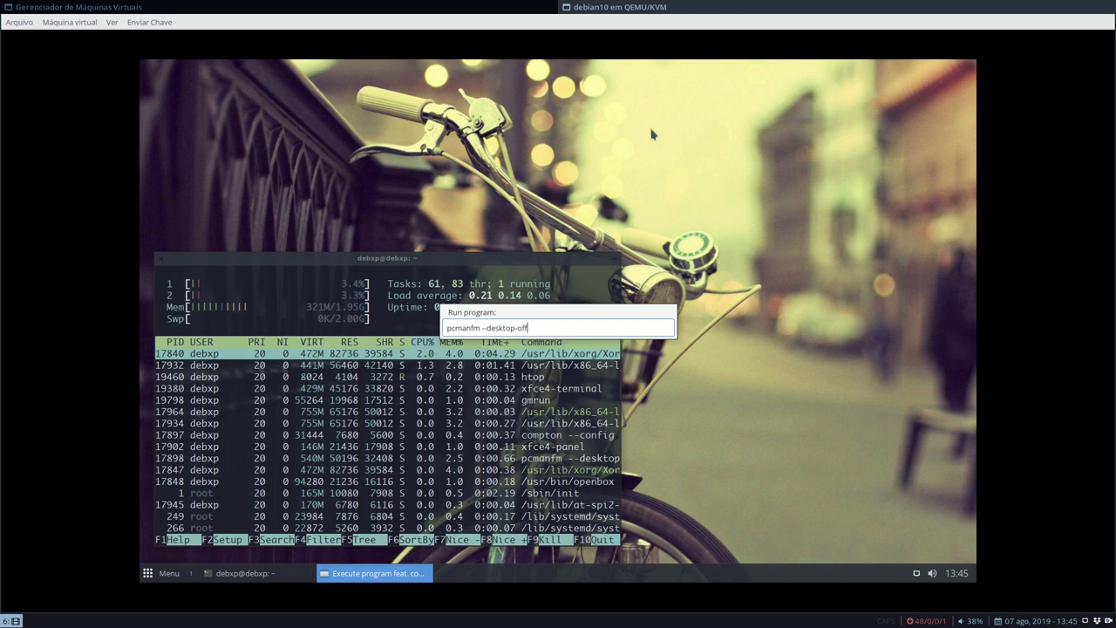
{"action": "key", "text": "Return"}
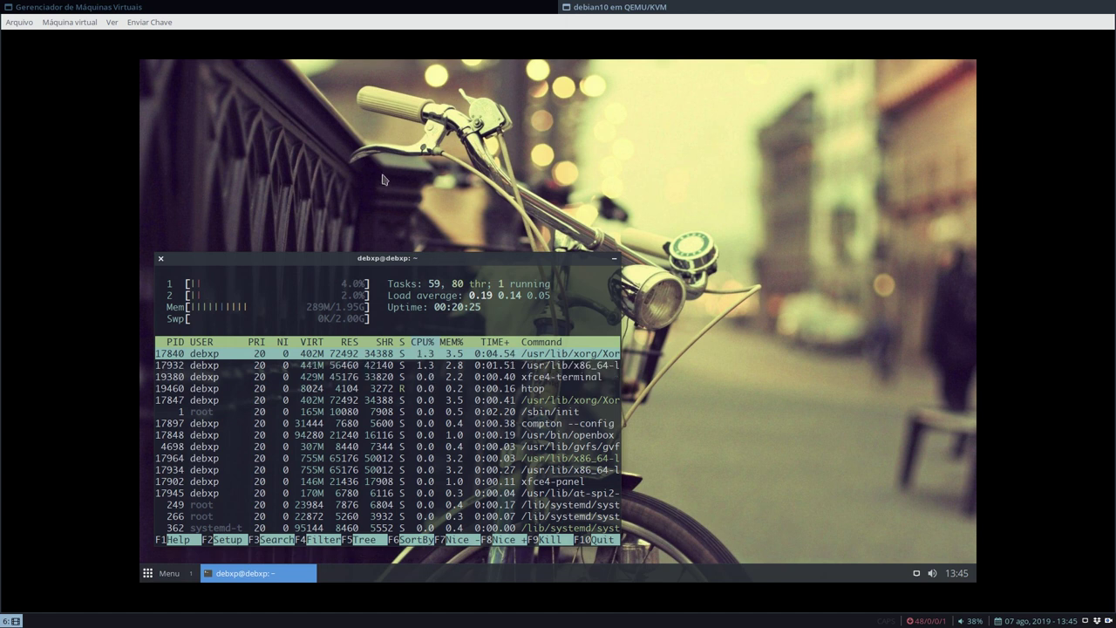
Start PCManFM's desktop management again with "pcmanfm --desktop" from the Run dialog and check the desktop's context menu
{"action": "right_click", "coordinate": [383, 147]}
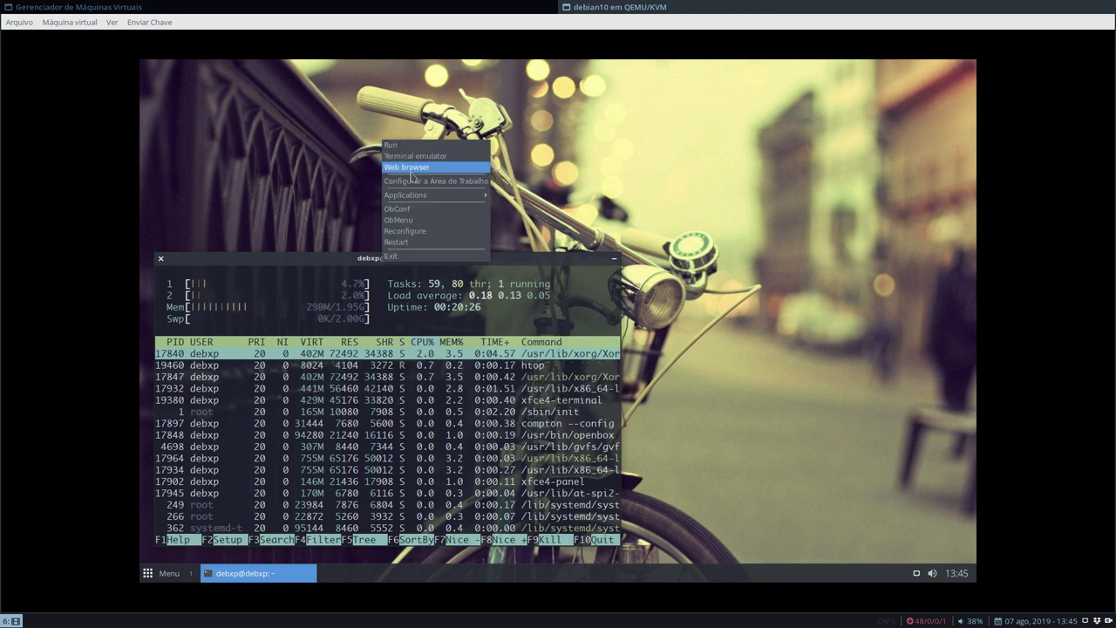
{"action": "left_click", "coordinate": [392, 146]}
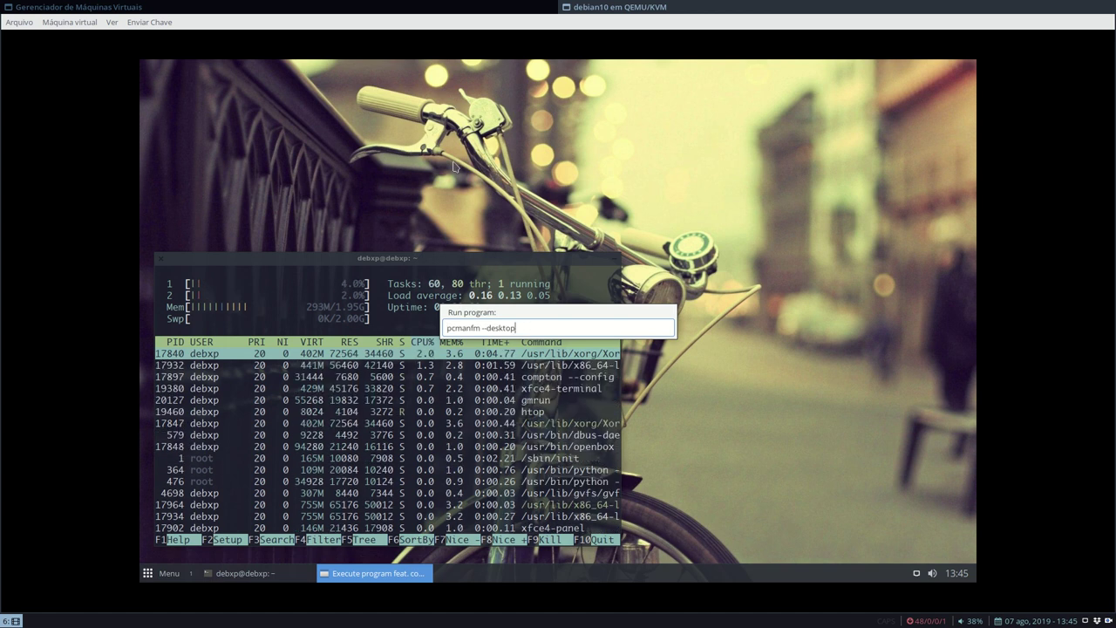
{"action": "key", "text": "Return"}
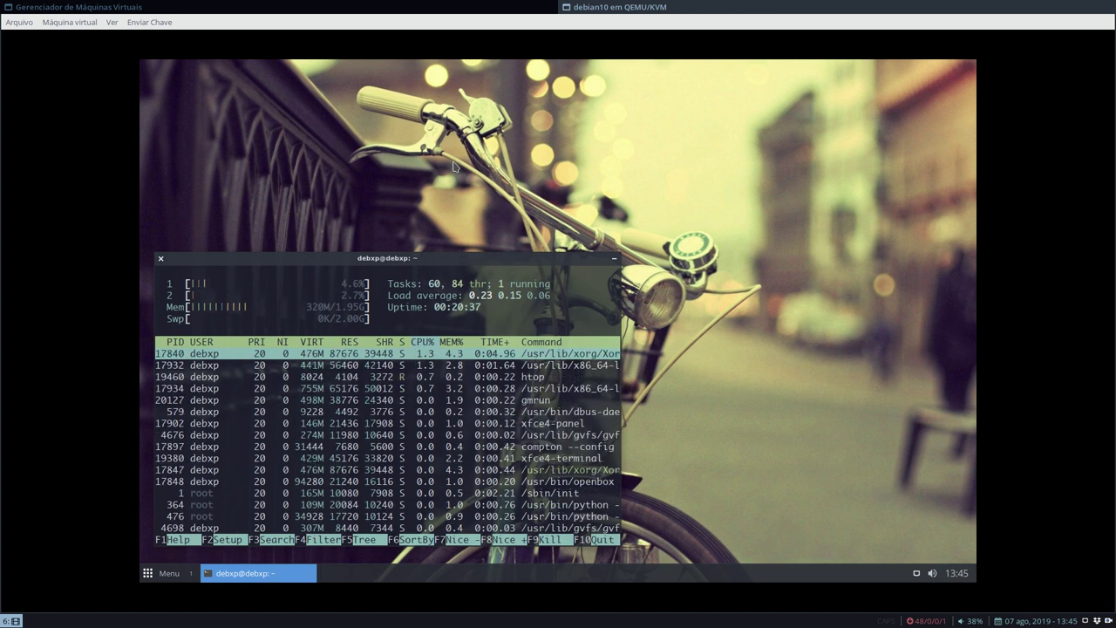
{"action": "right_click", "coordinate": [540, 91]}
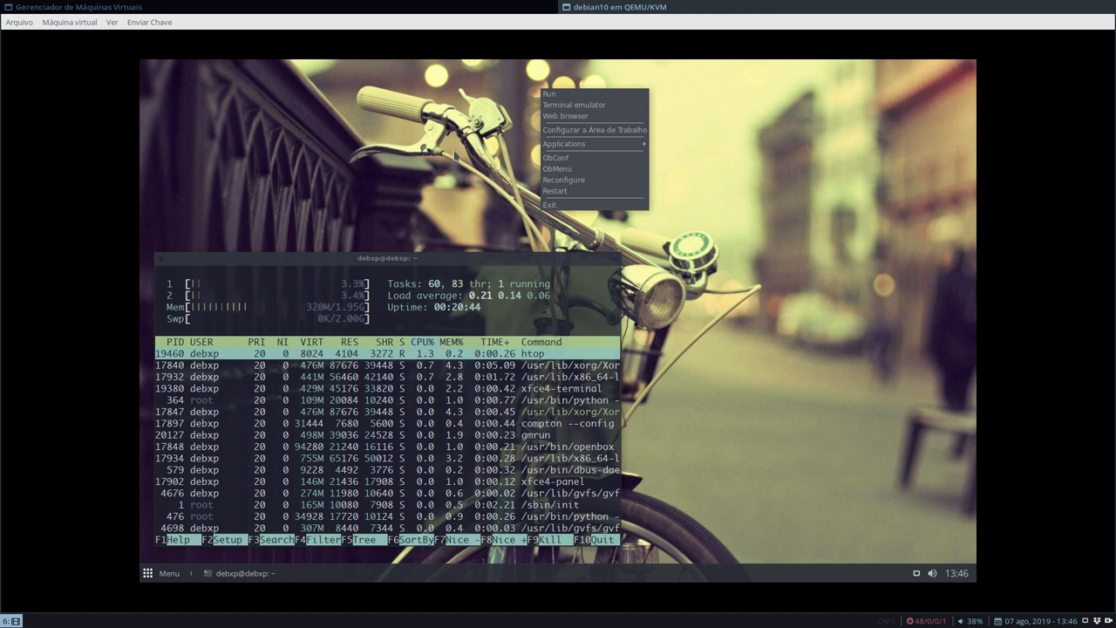
{"action": "left_click", "coordinate": [389, 183]}
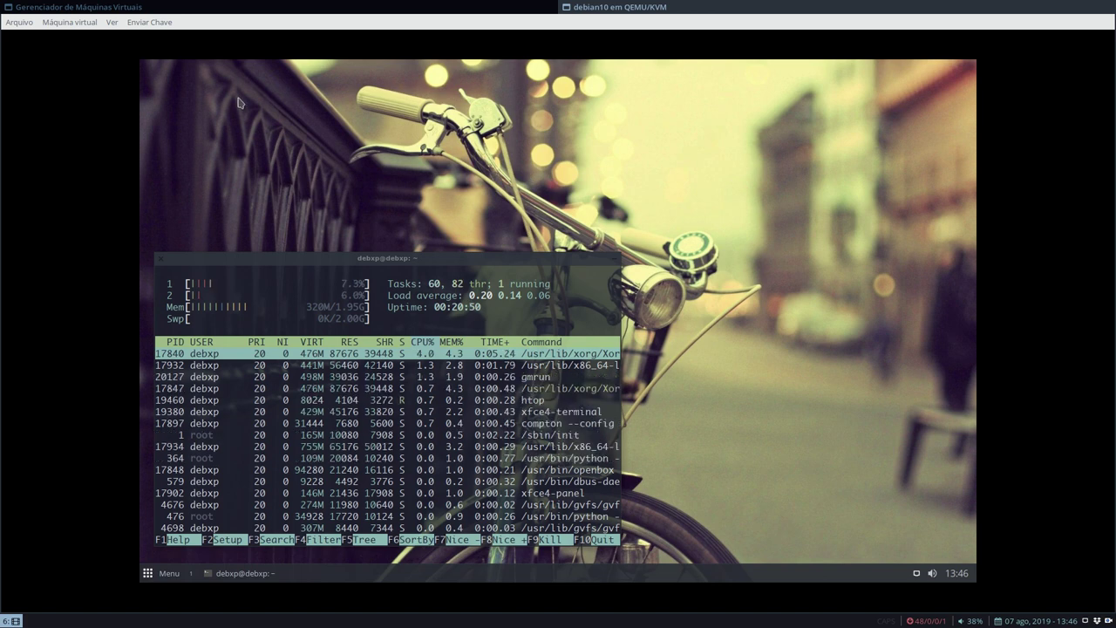
Move the htop window toward the desktop's upper-right area, quit htop and close the terminal
{"action": "left_click_drag", "start_coordinate": [386, 259], "coordinate": [679, 112]}
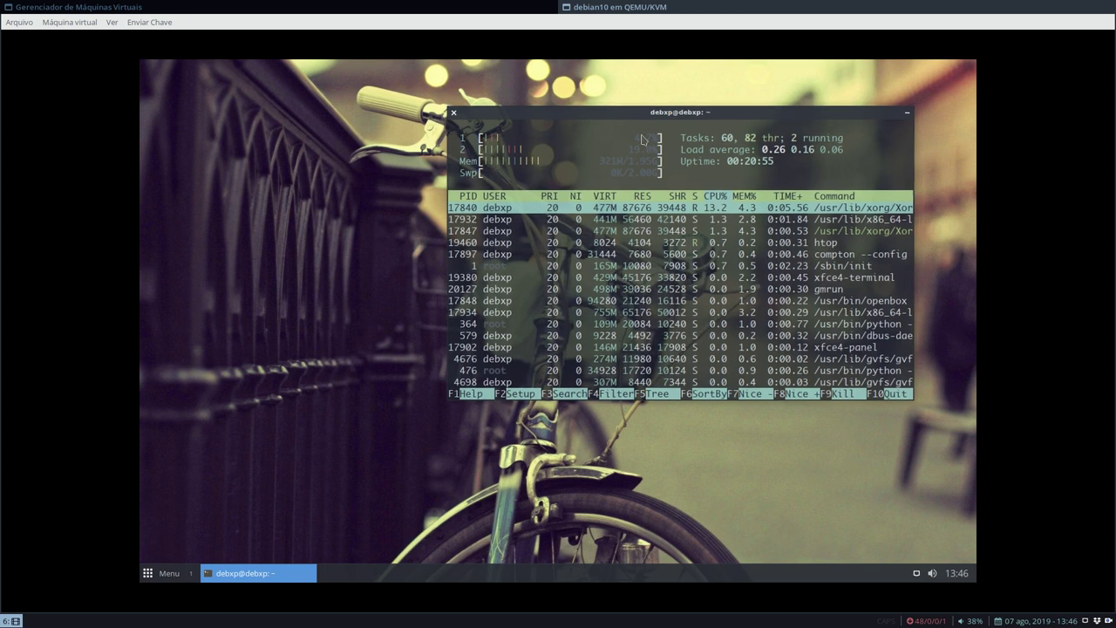
{"action": "mouse_move", "coordinate": [611, 116]}
{"action": "left_mouse_down"}
{"action": "mouse_move", "coordinate": [420, 202]}
{"action": "mouse_move", "coordinate": [366, 259]}
{"action": "mouse_move", "coordinate": [601, 120]}
{"action": "mouse_move", "coordinate": [594, 109]}
{"action": "left_mouse_up"}
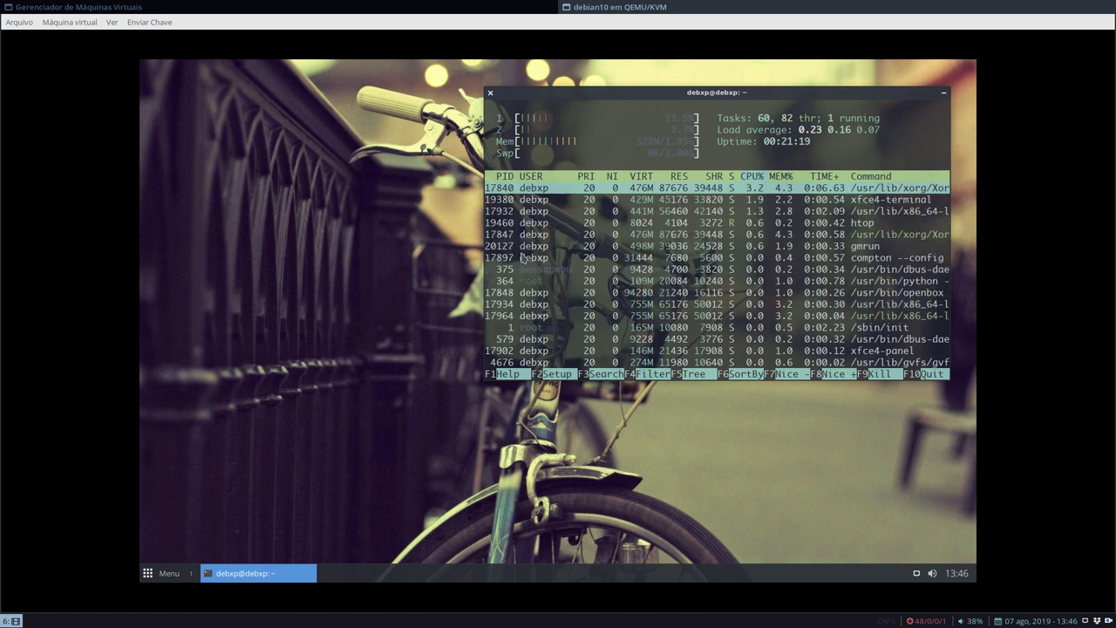
{"action": "key", "text": "q"}
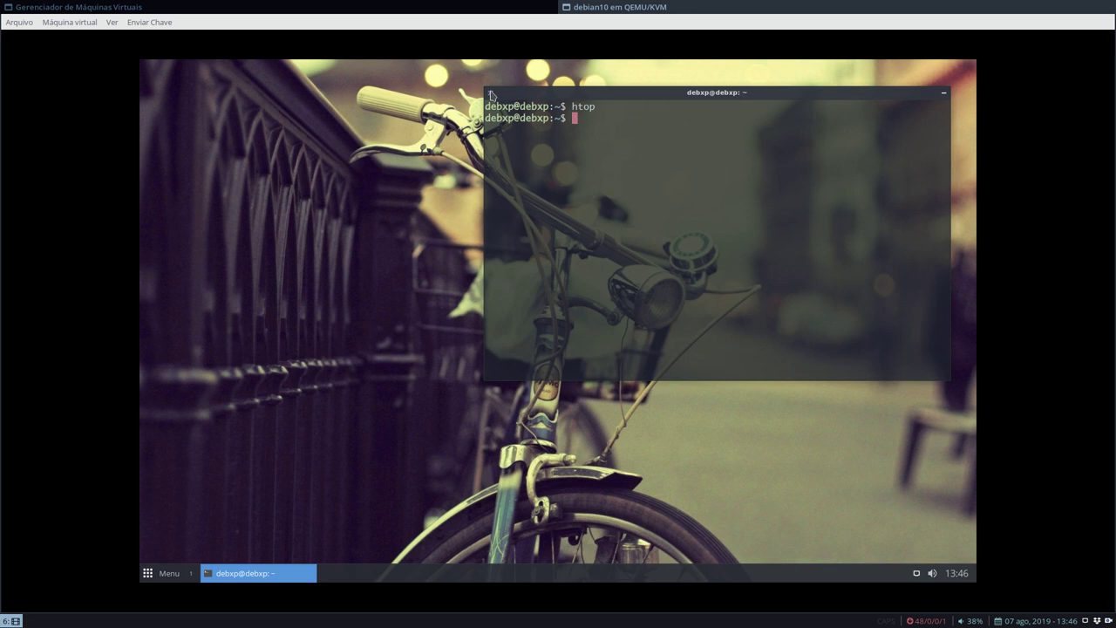
{"action": "left_click", "coordinate": [491, 94]}
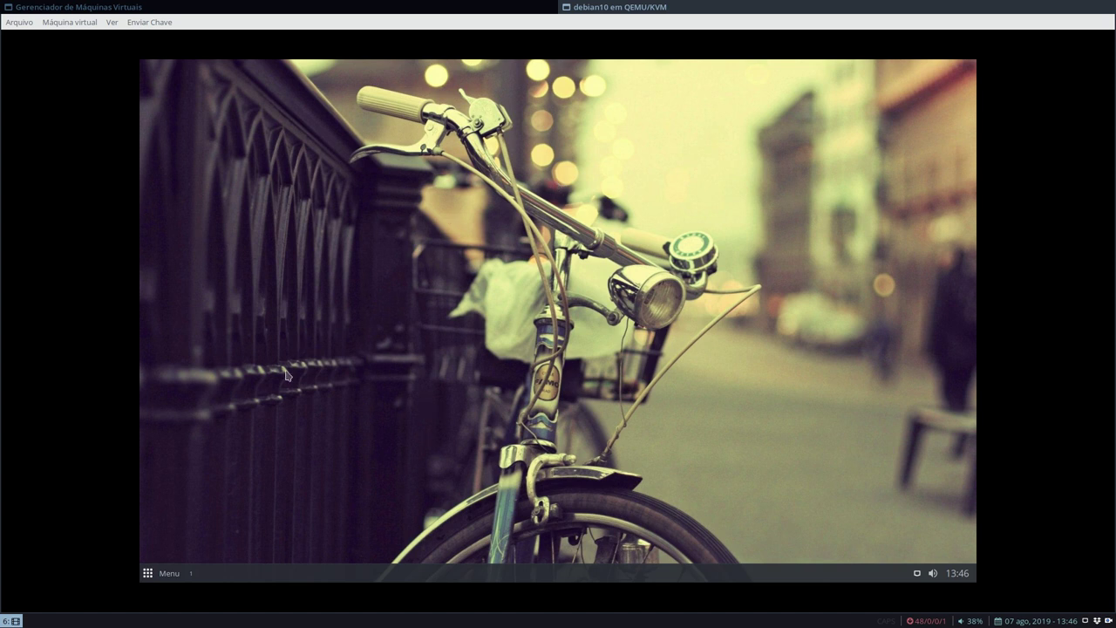
Open a terminal emulator from the application menu, maximize its window and enlarge the text by two zoom levels
{"action": "left_click", "coordinate": [171, 573]}
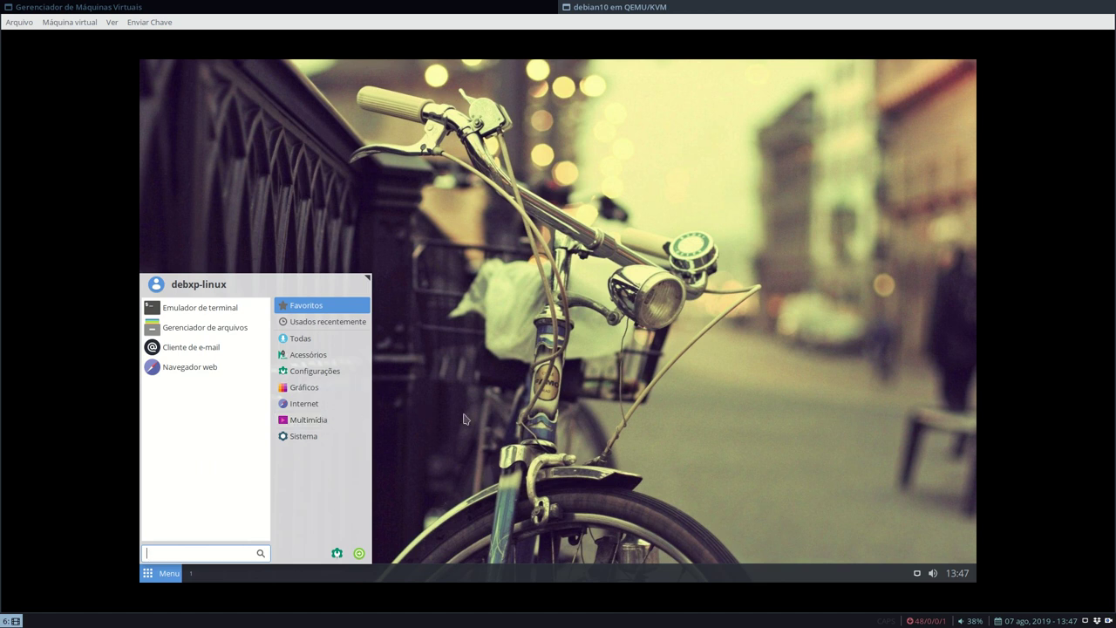
{"action": "left_click", "coordinate": [478, 387]}
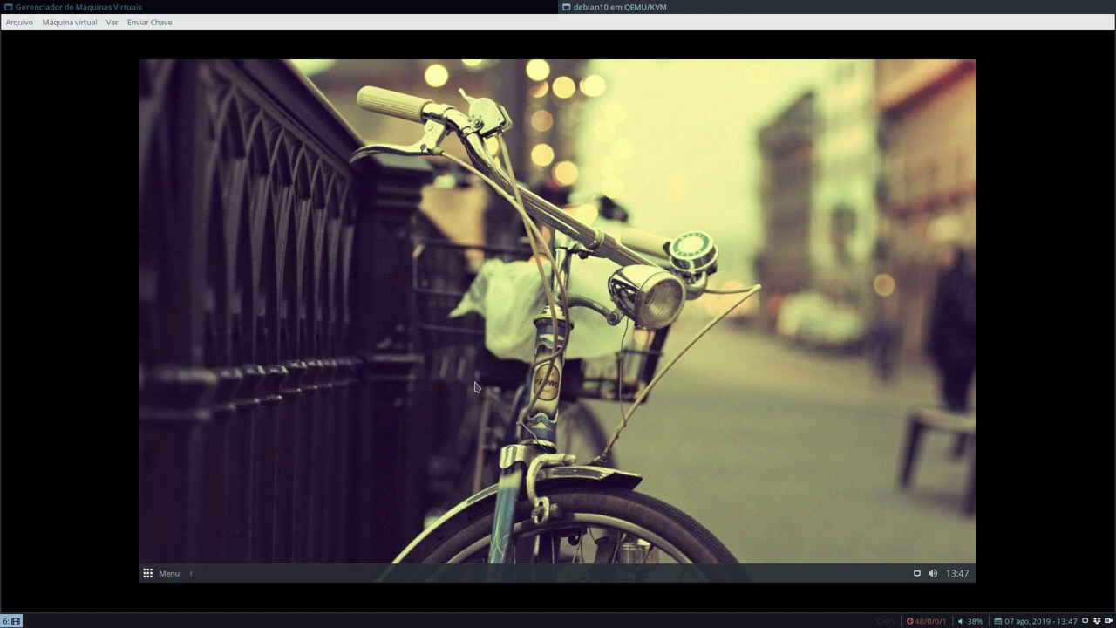
{"action": "left_click", "coordinate": [162, 572]}
{"action": "left_click", "coordinate": [187, 307]}
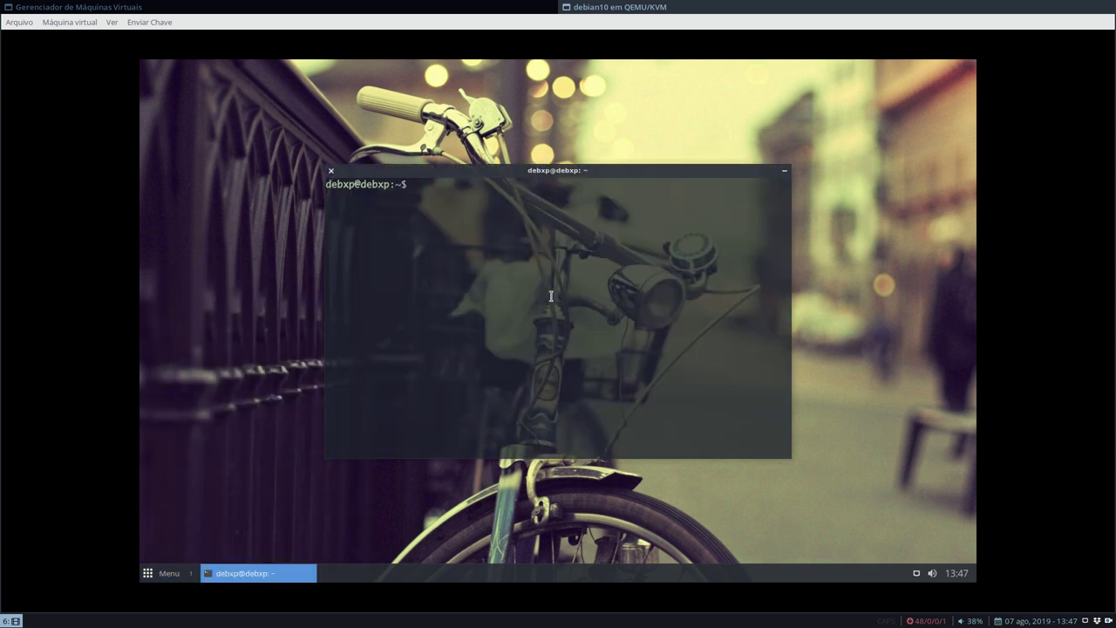
{"action": "double_click", "coordinate": [573, 172]}
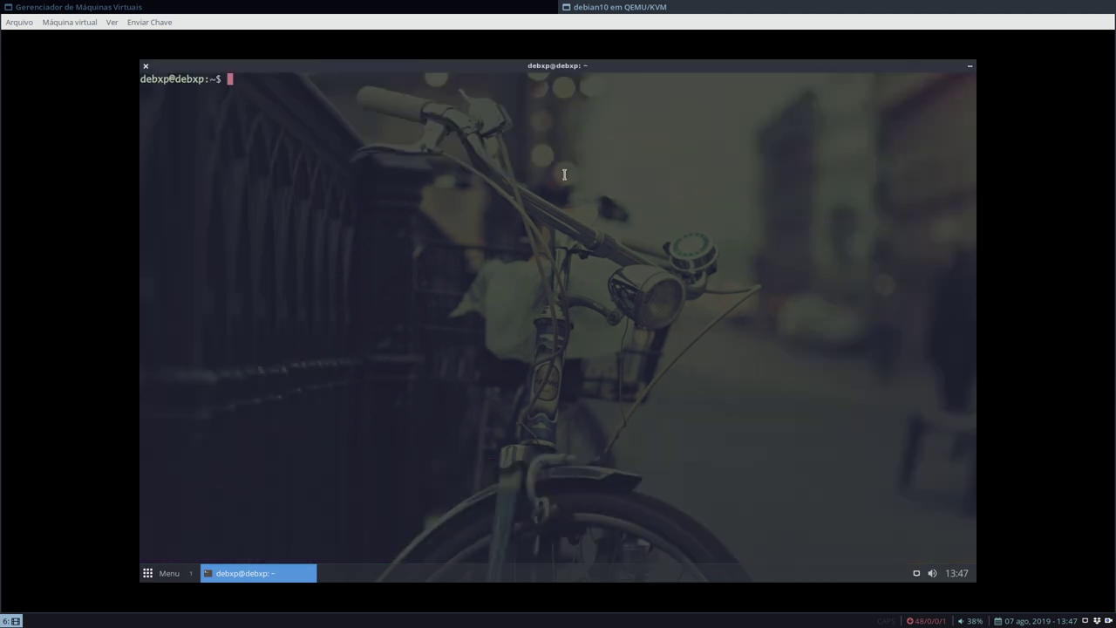
{"action": "key", "text": "ctrl+plus"}
{"action": "key", "text": "ctrl+plus"}
{"action": "key", "text": "ctrl+plus"}
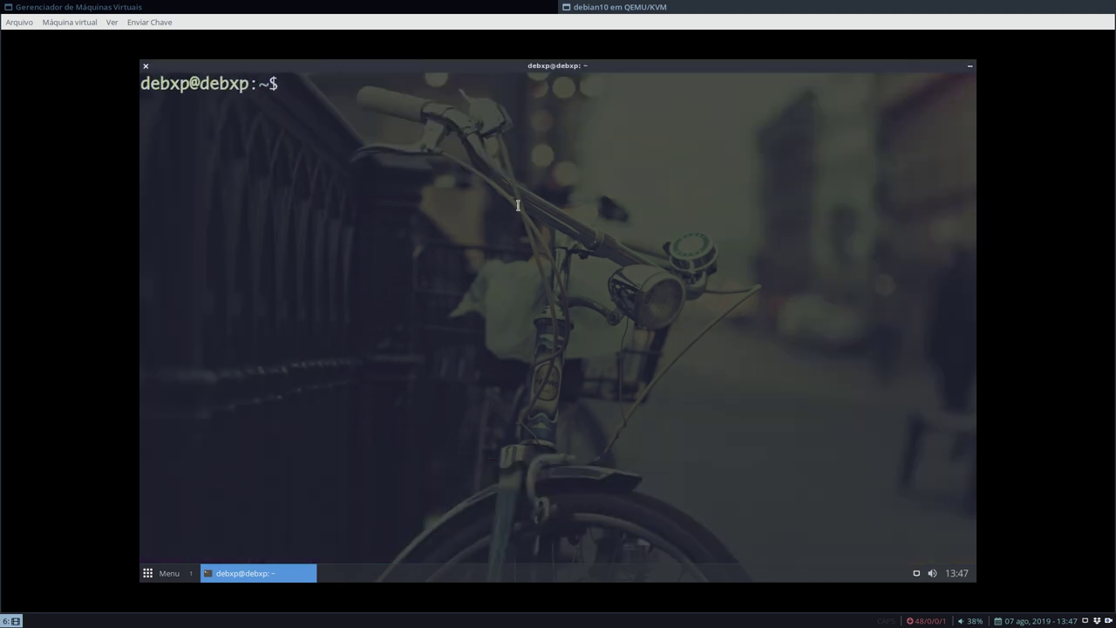
{"action": "key", "text": "ctrl+minus"}
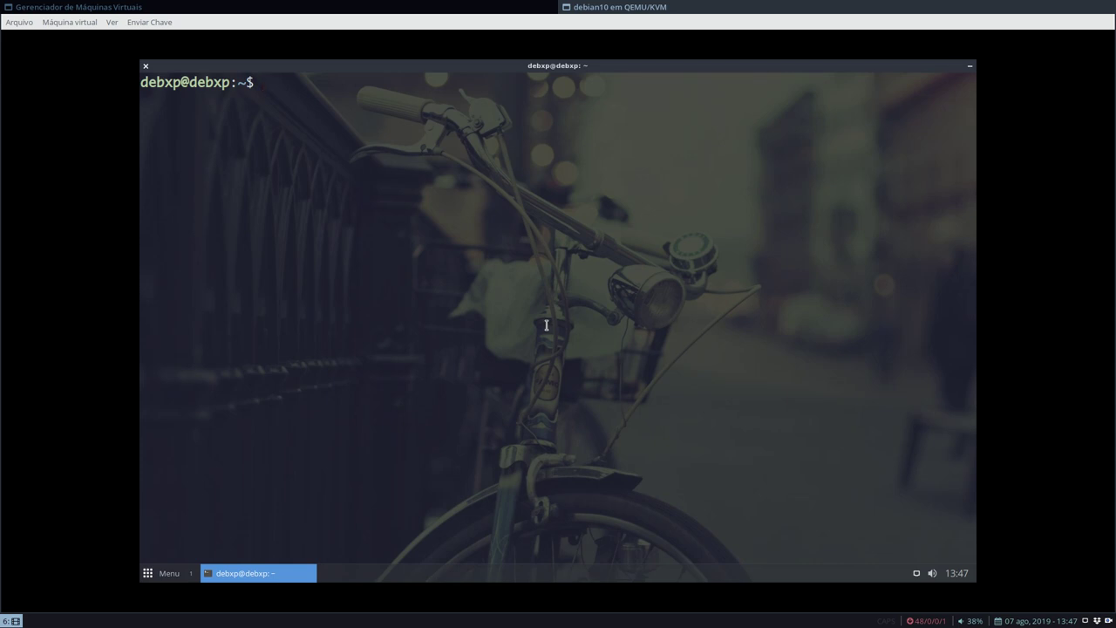
Open the Openbox configuration file .config/openbox/rc.xml in nano
{"action": "type", "text": "nano .config/"}
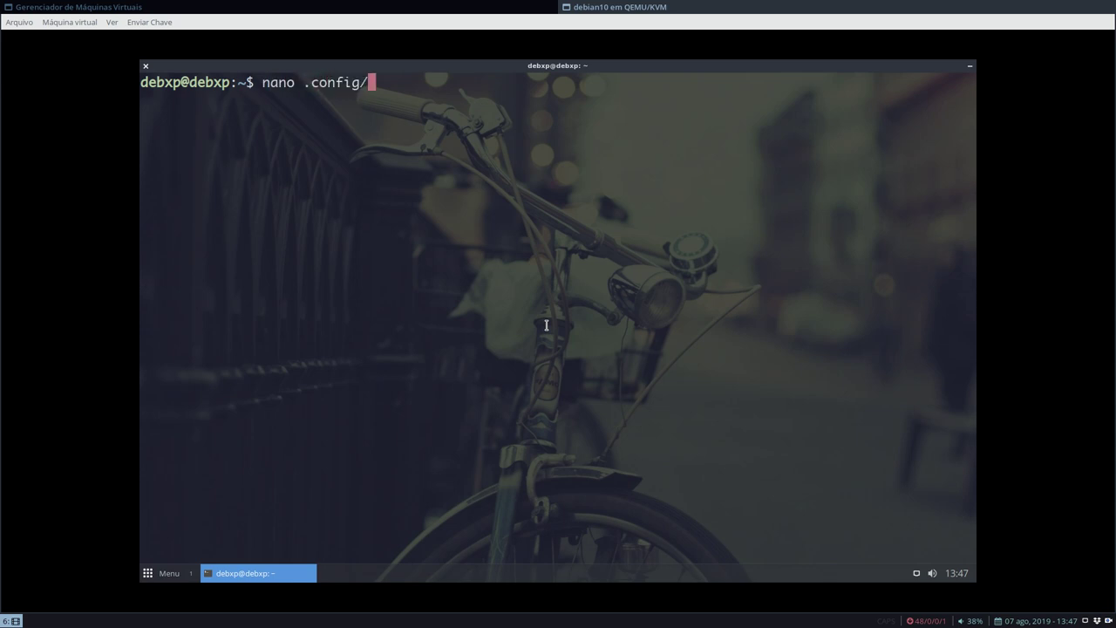
{"action": "type", "text": "o"}
{"action": "key", "text": "Tab"}
{"action": "type", "text": "r"}
{"action": "key", "text": "Tab"}
{"action": "key", "text": "Return"}
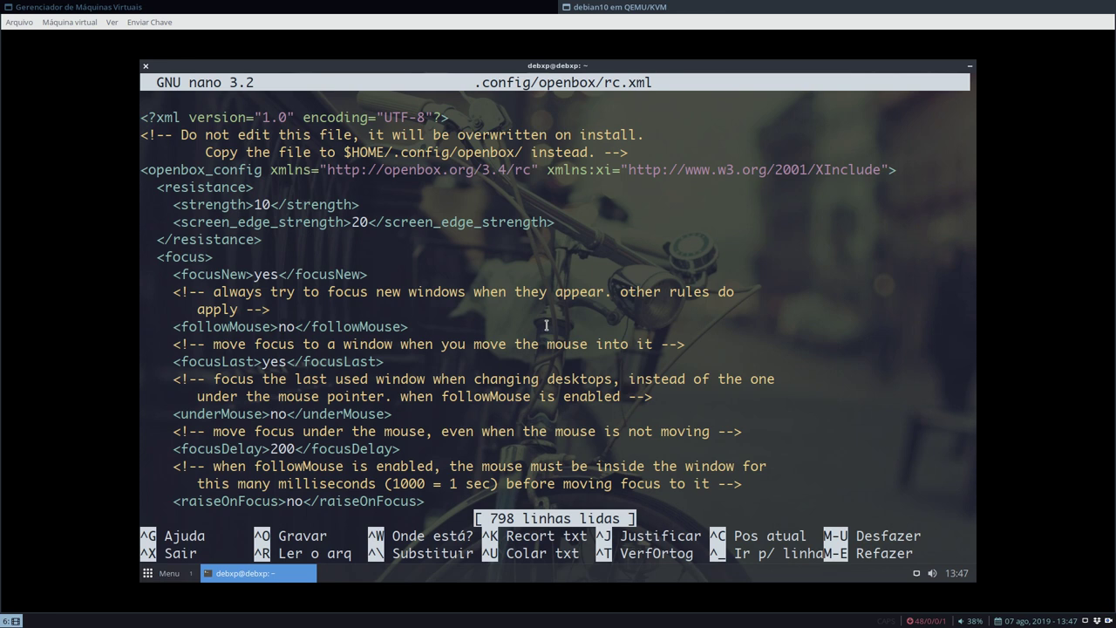
Examine the GoToDesktop and SendToDesktop key bindings in rc.xml, including C-A-Up, C-A-Down and S-A-Left
{"action": "key", "text": "Page_Down"}
{"action": "key", "text": "Page_Down"}
{"action": "key", "text": "Page_Down"}
{"action": "key", "text": "Page_Down"}
{"action": "key", "text": "Page_Down"}
{"action": "key", "text": "Page_Down"}
{"action": "key", "text": "Page_Down"}
{"action": "key", "text": "Page_Down"}
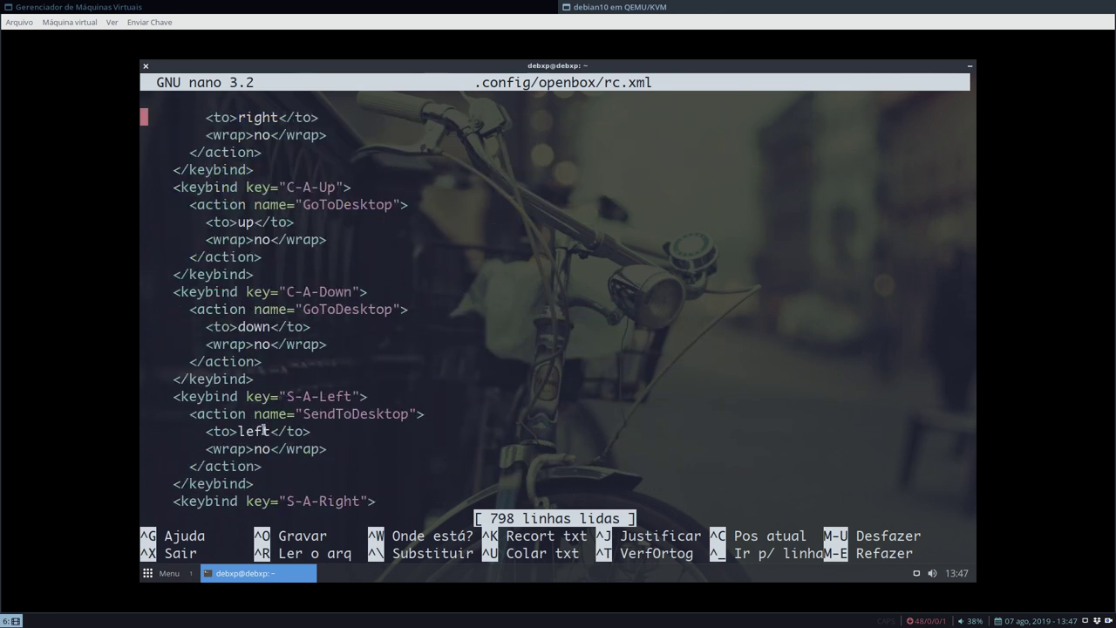
{"action": "left_click_drag", "start_coordinate": [287, 396], "coordinate": [346, 397]}
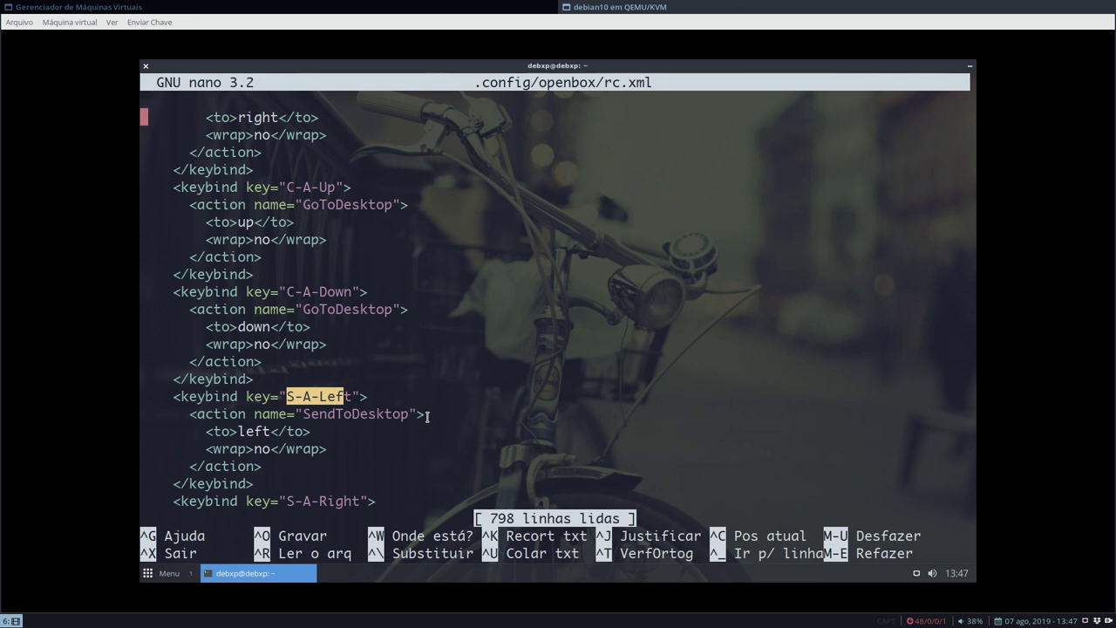
{"action": "left_click_drag", "start_coordinate": [287, 291], "coordinate": [387, 310]}
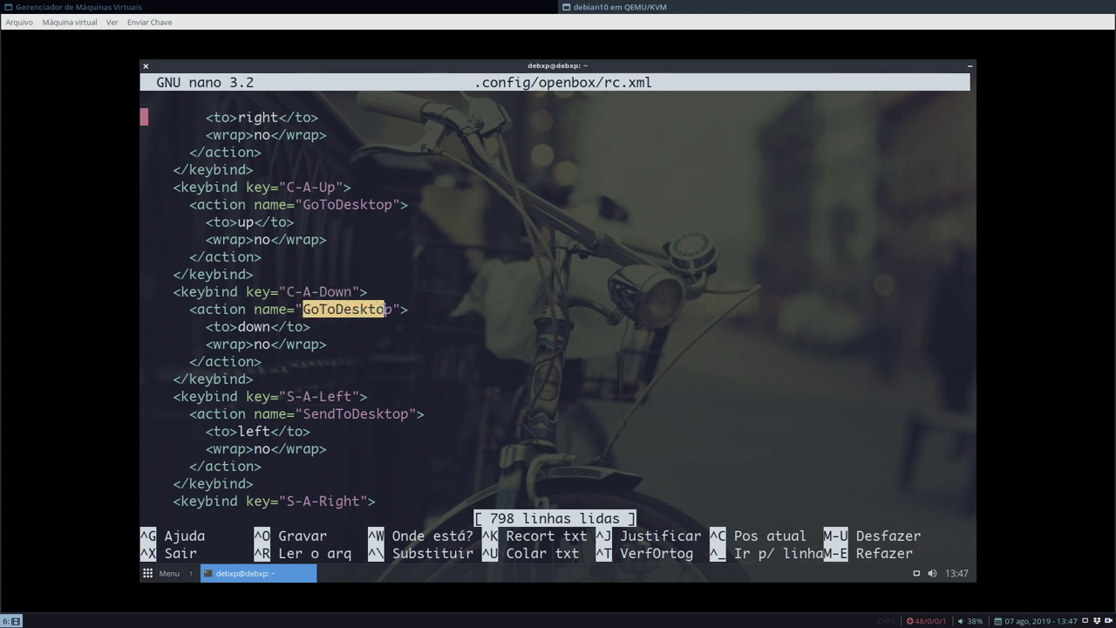
{"action": "left_click_drag", "start_coordinate": [286, 186], "coordinate": [336, 186]}
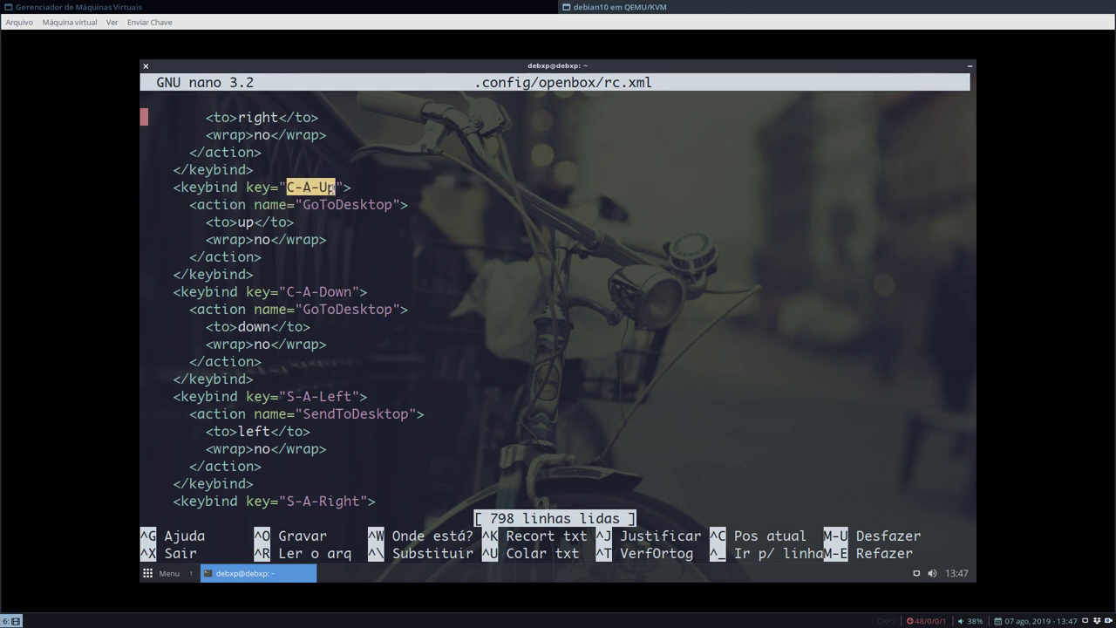
Review the W-F1 to W-F4 key bindings in rc.xml and the GoToDesktop action they call
{"action": "scroll", "coordinate": [339, 202], "scroll_direction": "down", "scroll_amount": 13}
{"action": "scroll", "coordinate": [345, 223], "scroll_direction": "down", "scroll_amount": 1}
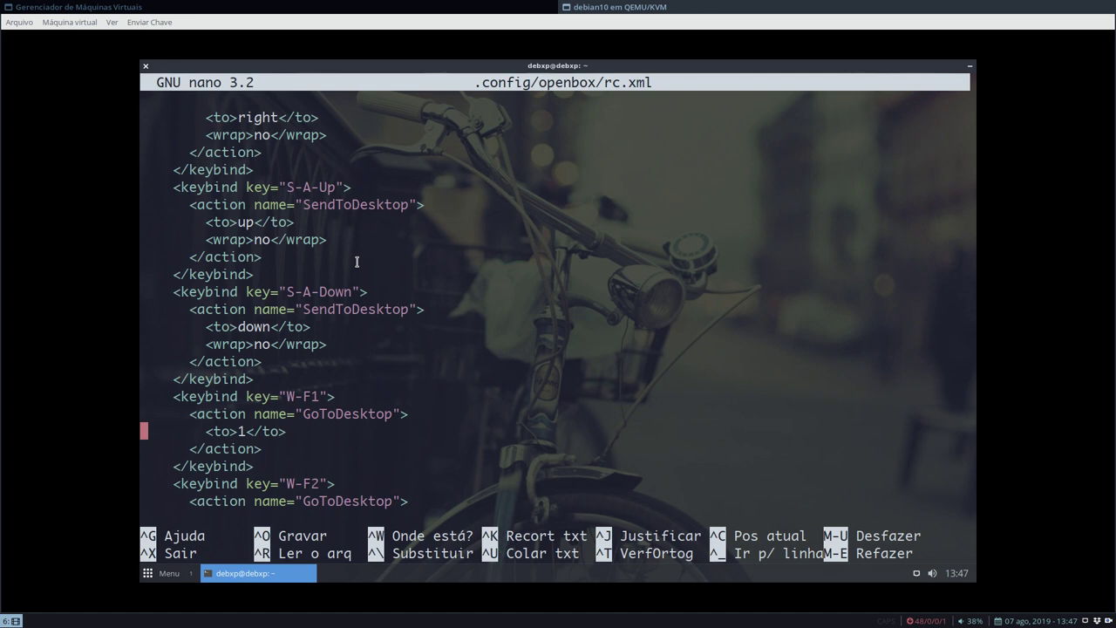
{"action": "left_click_drag", "start_coordinate": [285, 389], "coordinate": [310, 384]}
{"action": "left_click_drag", "start_coordinate": [288, 292], "coordinate": [299, 293]}
{"action": "left_click", "coordinate": [290, 292]}
{"action": "left_click", "coordinate": [291, 396]}
{"action": "left_click_drag", "start_coordinate": [290, 396], "coordinate": [302, 396]}
{"action": "left_click", "coordinate": [297, 397]}
{"action": "left_click_drag", "start_coordinate": [303, 413], "coordinate": [393, 414]}
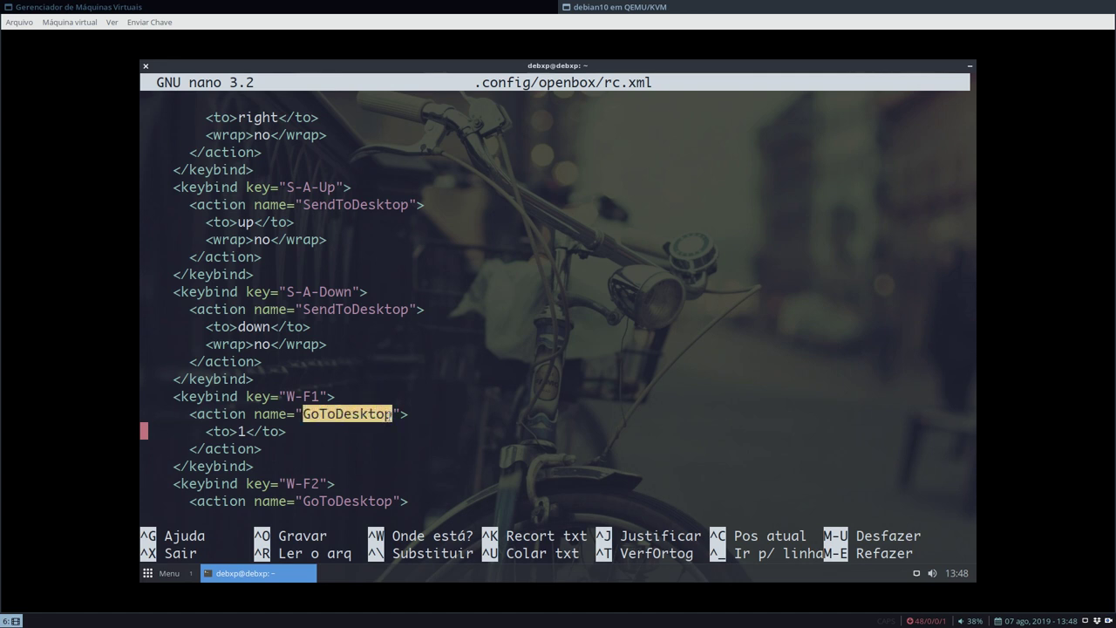
{"action": "scroll", "coordinate": [337, 482], "scroll_direction": "down", "scroll_amount": 2}
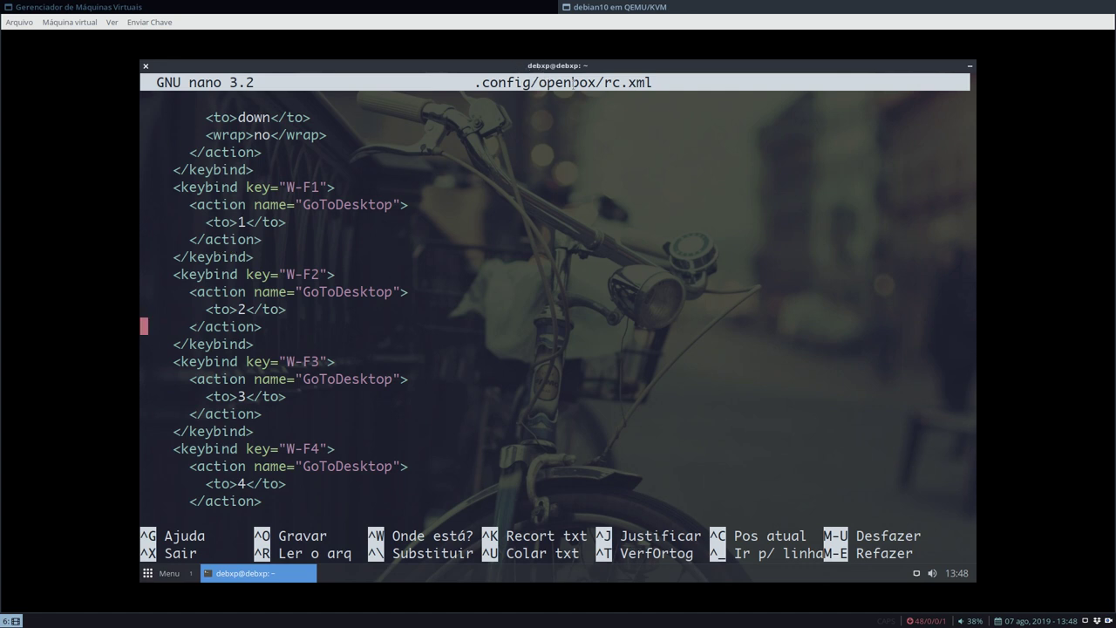
Restore the nano window from maximized, move it slightly down and to the left, and examine the W-F2 and W-F3 bindings and their actions
{"action": "double_click", "coordinate": [567, 73]}
{"action": "left_click_drag", "start_coordinate": [551, 169], "coordinate": [511, 204]}
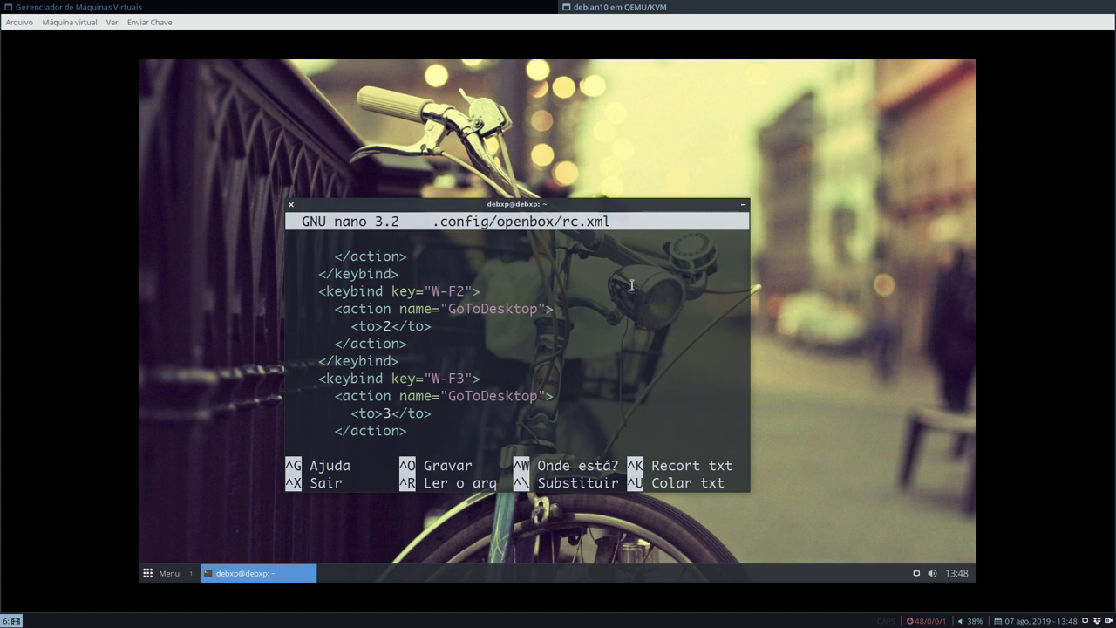
{"action": "left_click_drag", "start_coordinate": [431, 377], "coordinate": [521, 396]}
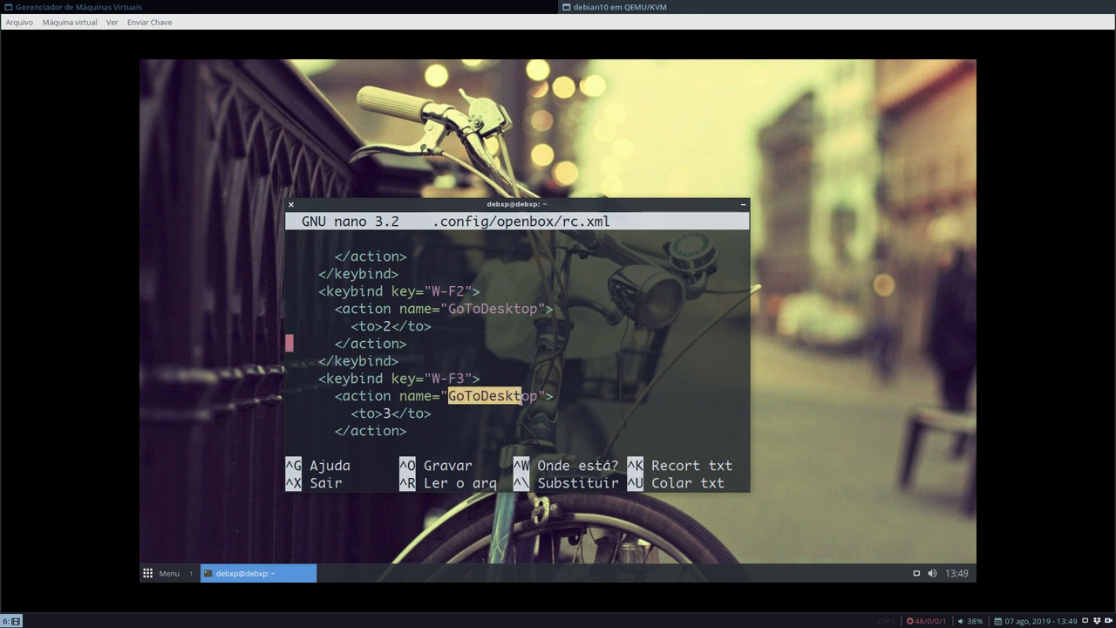
{"action": "left_click", "coordinate": [436, 291]}
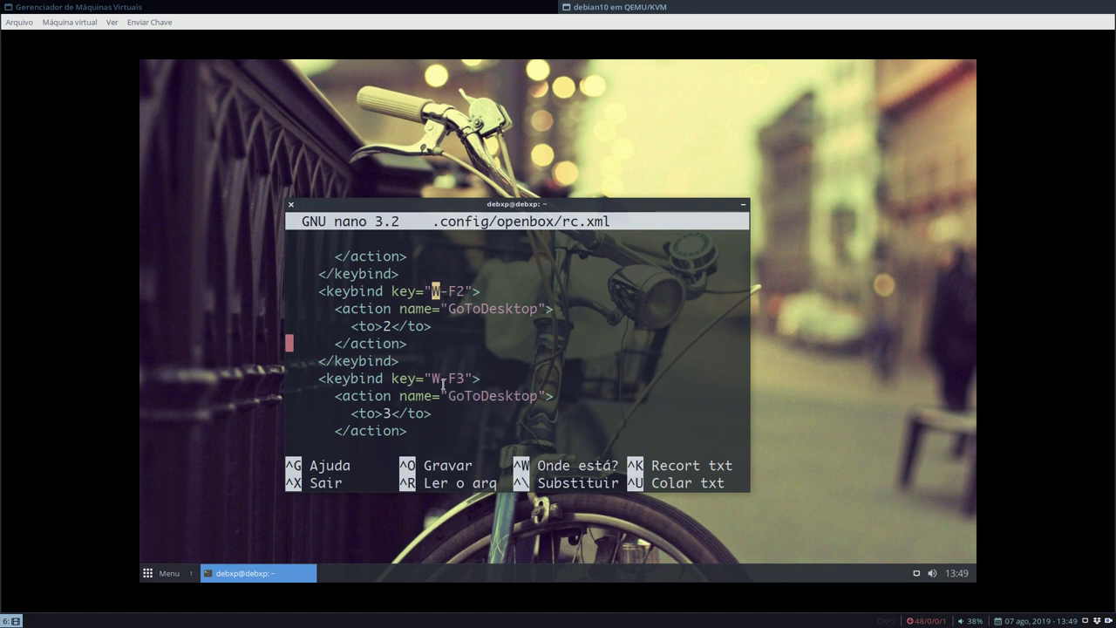
{"action": "left_click_drag", "start_coordinate": [448, 378], "coordinate": [521, 396]}
{"action": "left_click_drag", "start_coordinate": [450, 396], "coordinate": [538, 397]}
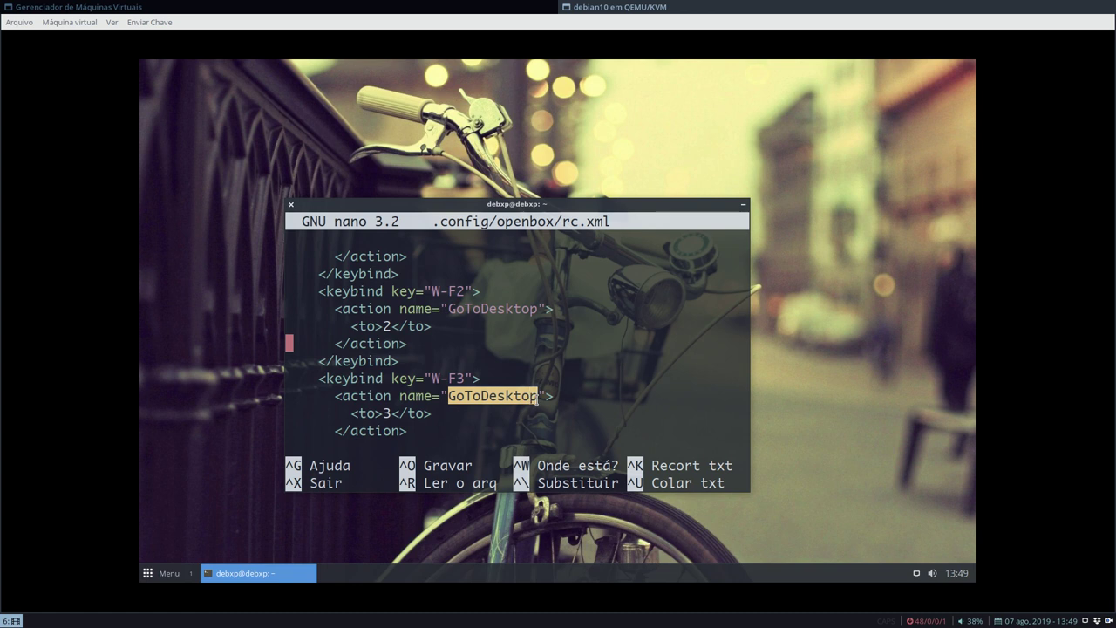
{"action": "left_click", "coordinate": [469, 398]}
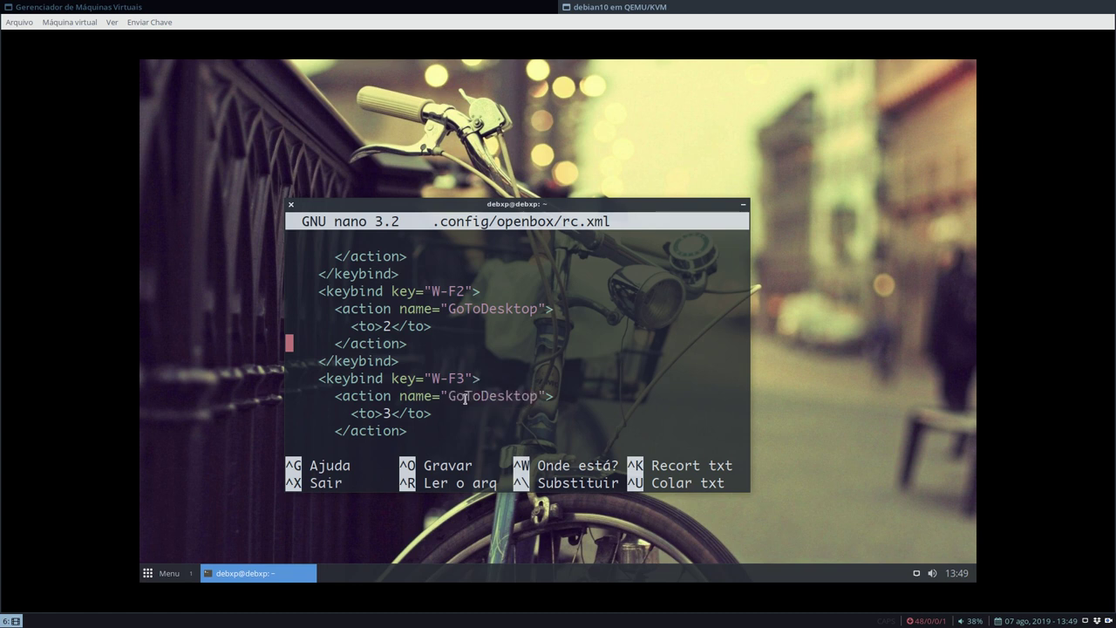
{"action": "double_click", "coordinate": [366, 394]}
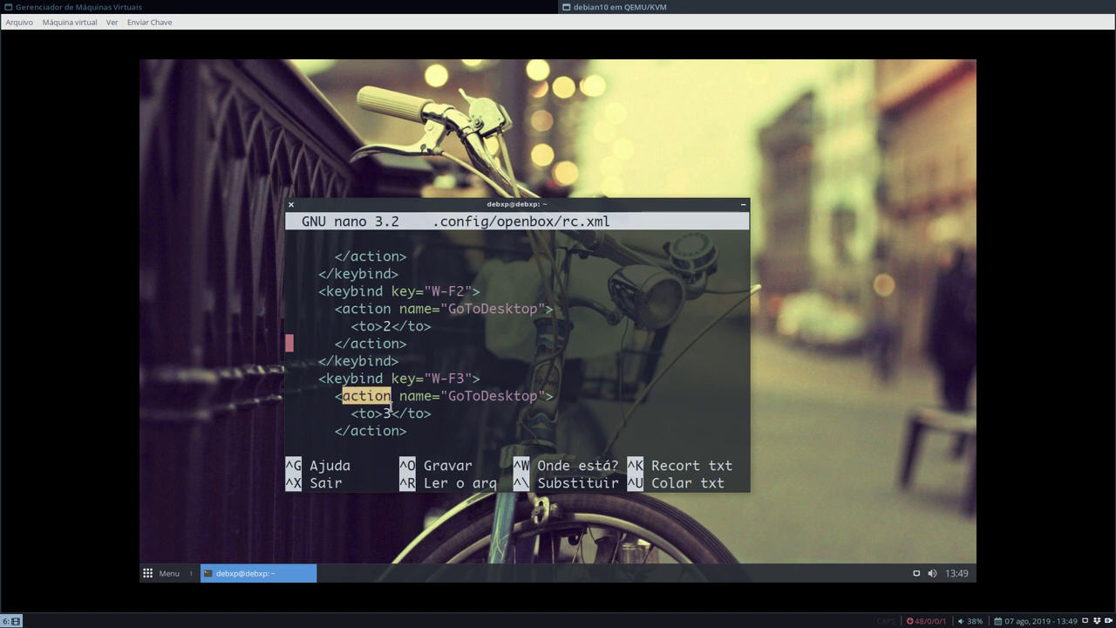
{"action": "scroll", "coordinate": [388, 414], "scroll_direction": "down", "scroll_amount": 15}
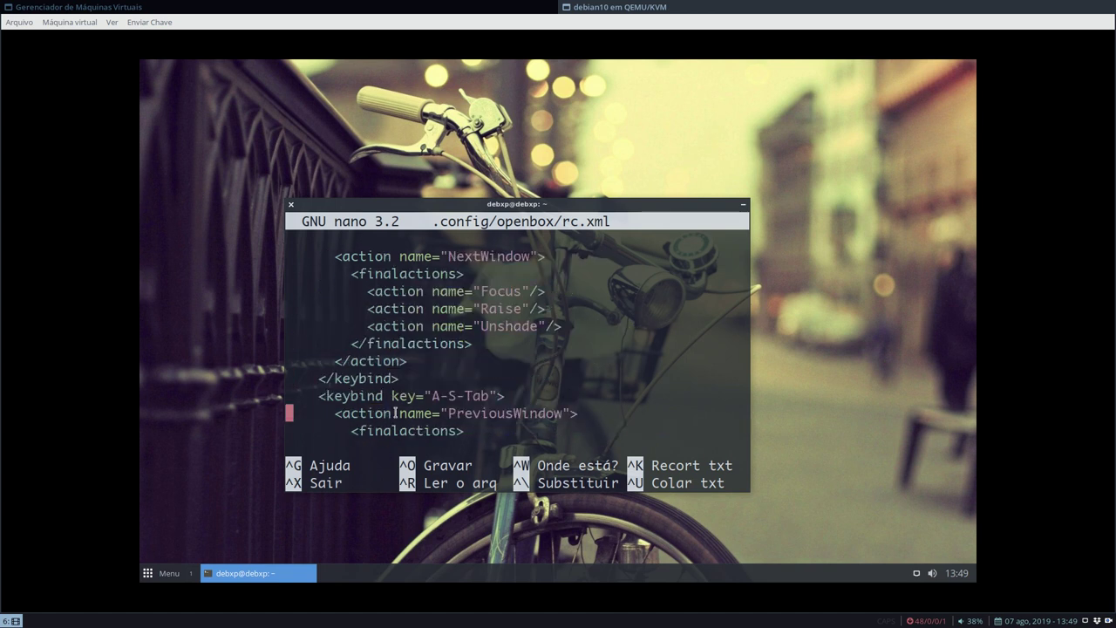
{"action": "scroll", "coordinate": [705, 339], "scroll_direction": "up", "scroll_amount": 15}
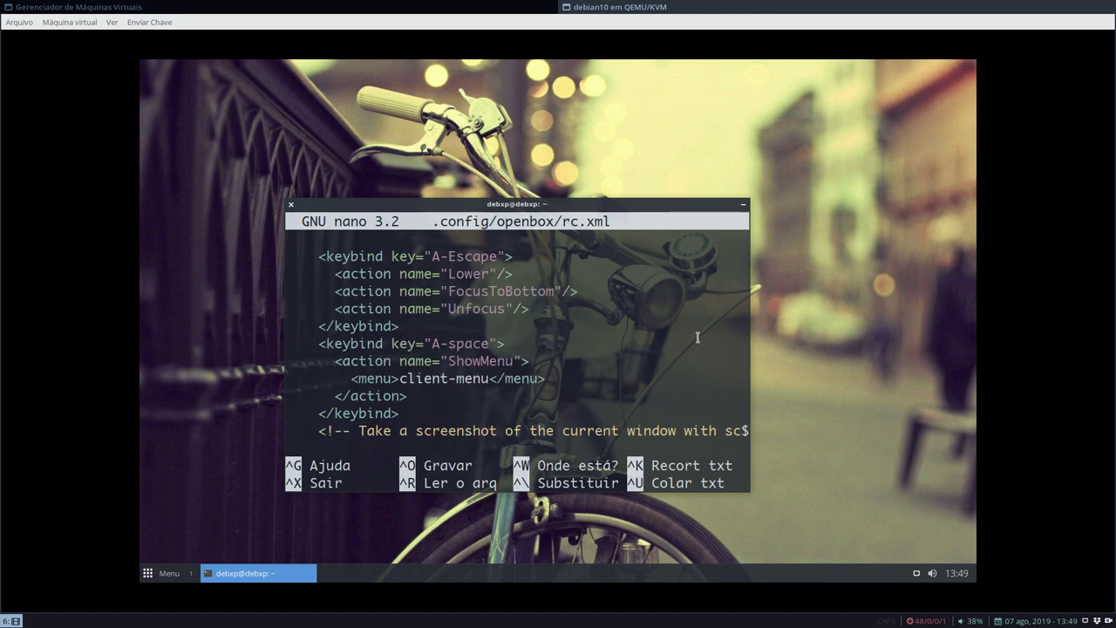
Test the W-F2 and W-F1 bindings by switching to desktop 2 and back to desktop 1 twice
{"action": "key", "text": "super+F2"}
{"action": "key", "text": "super+F1"}
{"action": "key", "text": "super+F2"}
{"action": "key", "text": "super+F1"}
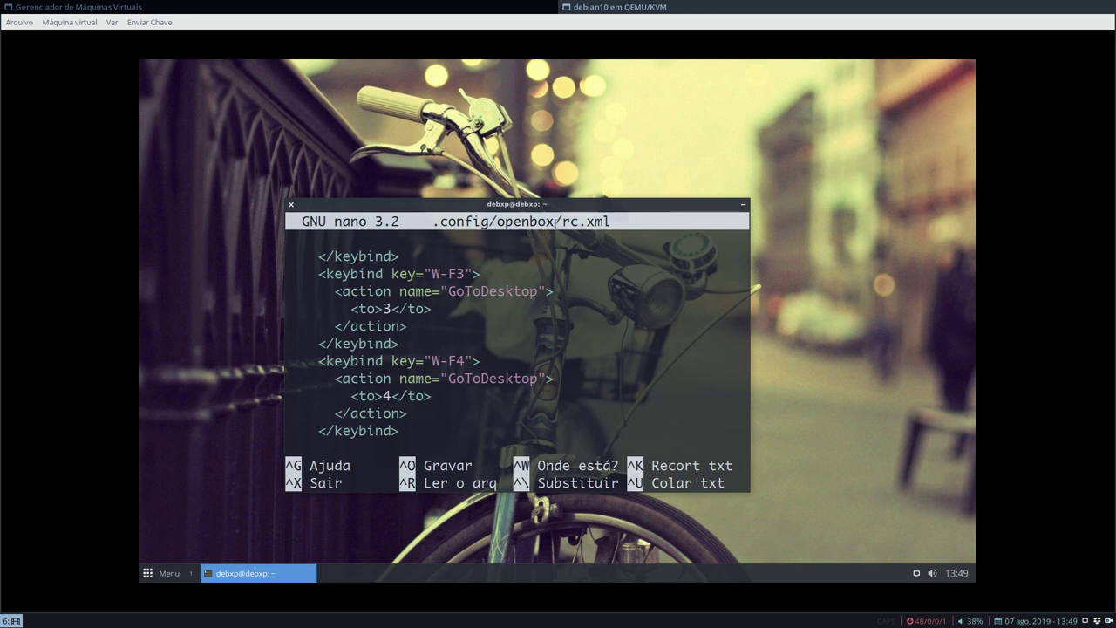
Exit nano without editing rc.xml and close the terminal
{"action": "left_click_drag", "start_coordinate": [563, 221], "coordinate": [611, 221]}
{"action": "key", "text": "ctrl+x"}
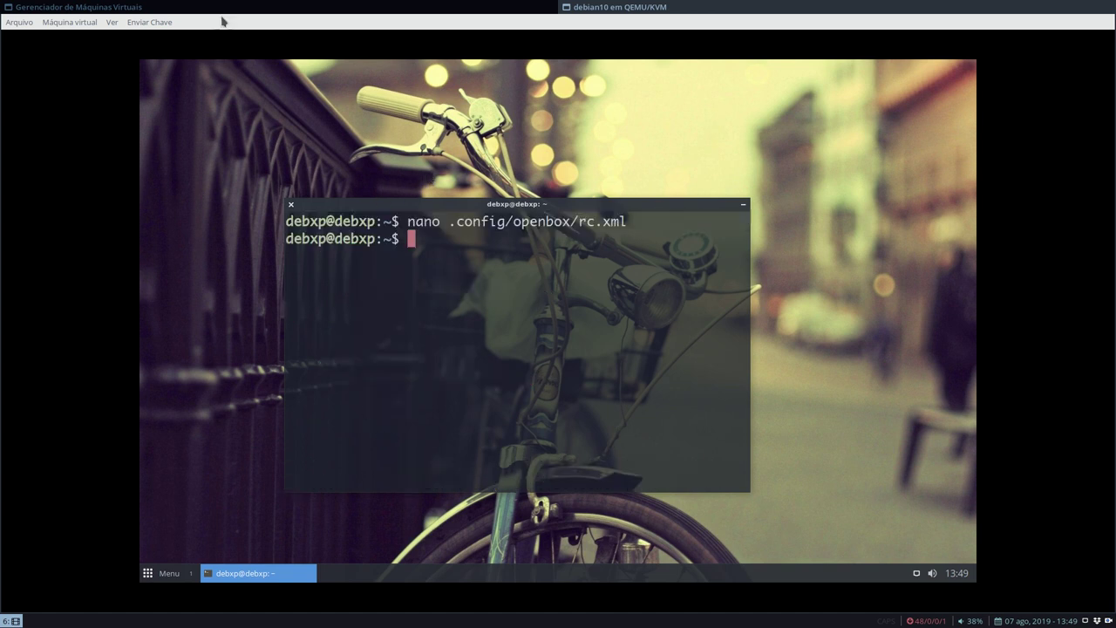
{"action": "left_click", "coordinate": [291, 205]}
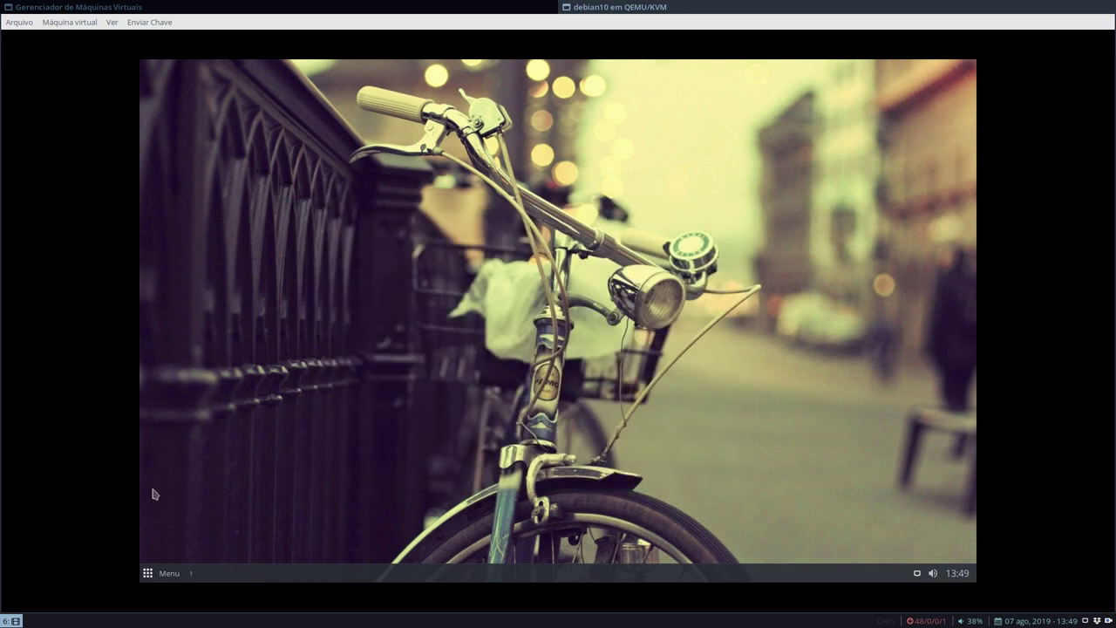
Open a terminal from the desktop's context menu and run "ls -la" to examine the home folder's hidden files, such as .gtkrc-2.0
{"action": "left_click", "coordinate": [161, 576]}
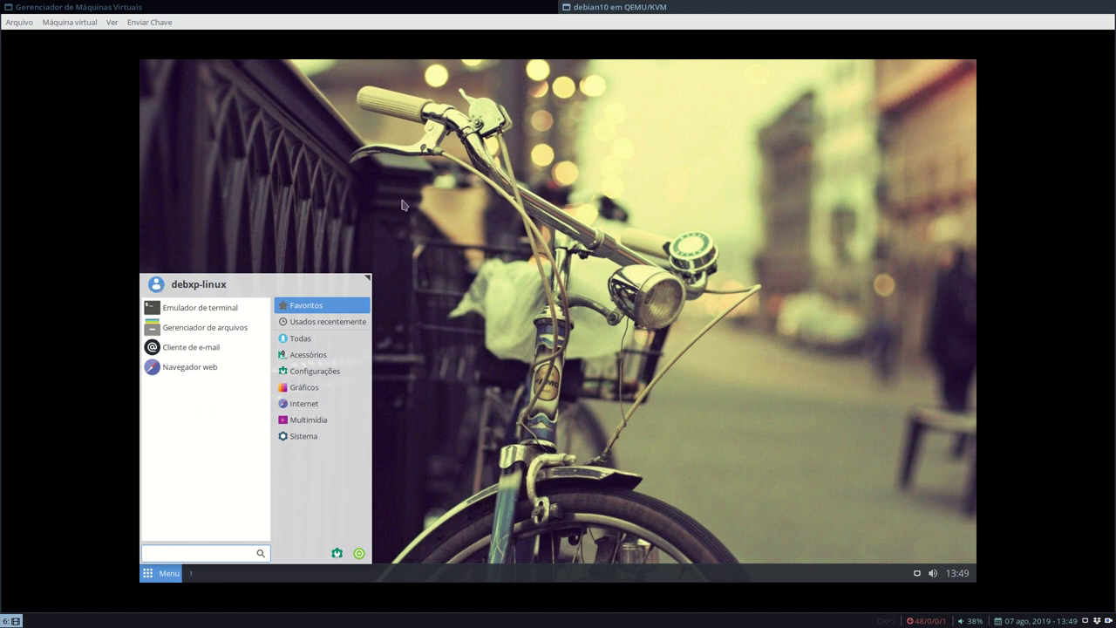
{"action": "left_click", "coordinate": [381, 207]}
{"action": "right_click", "coordinate": [352, 183]}
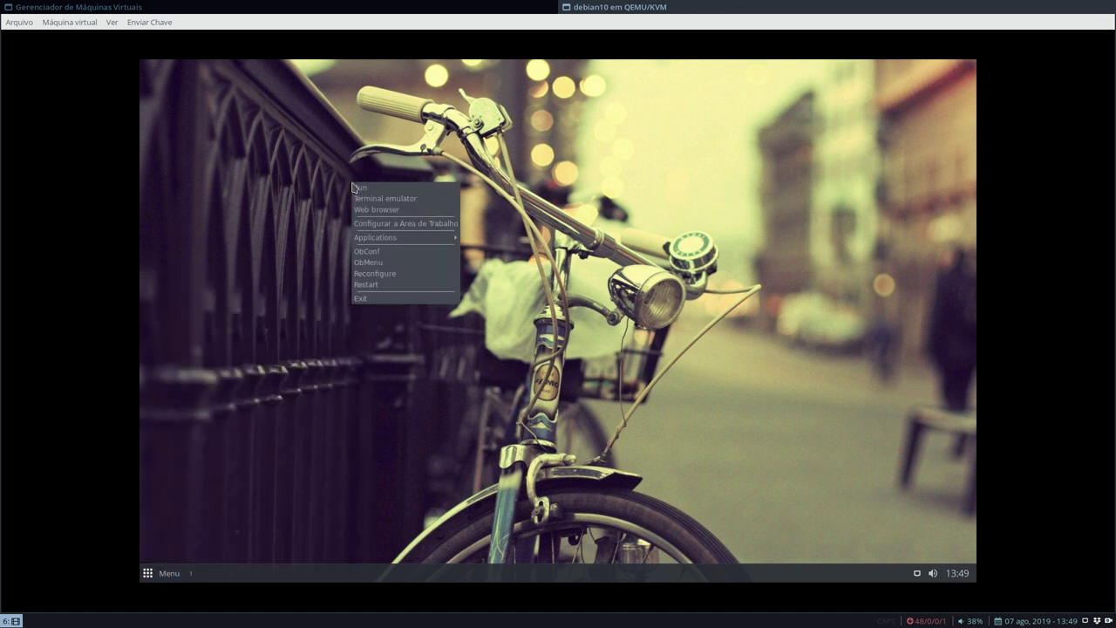
{"action": "left_click", "coordinate": [370, 203]}
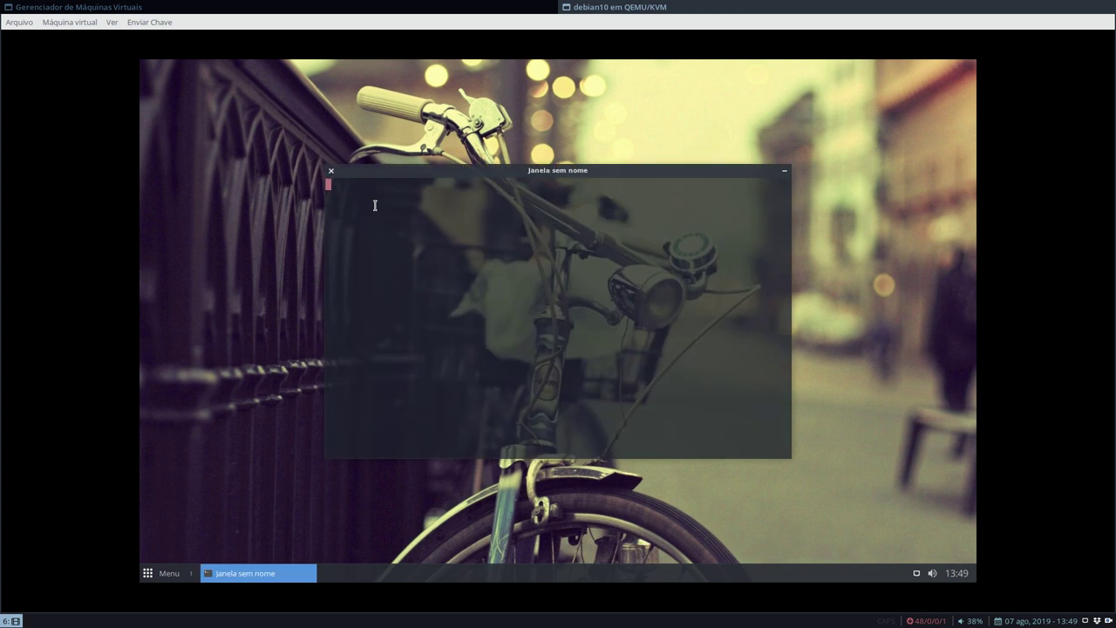
{"action": "type", "text": "ls -la"}
{"action": "key", "text": "Return"}
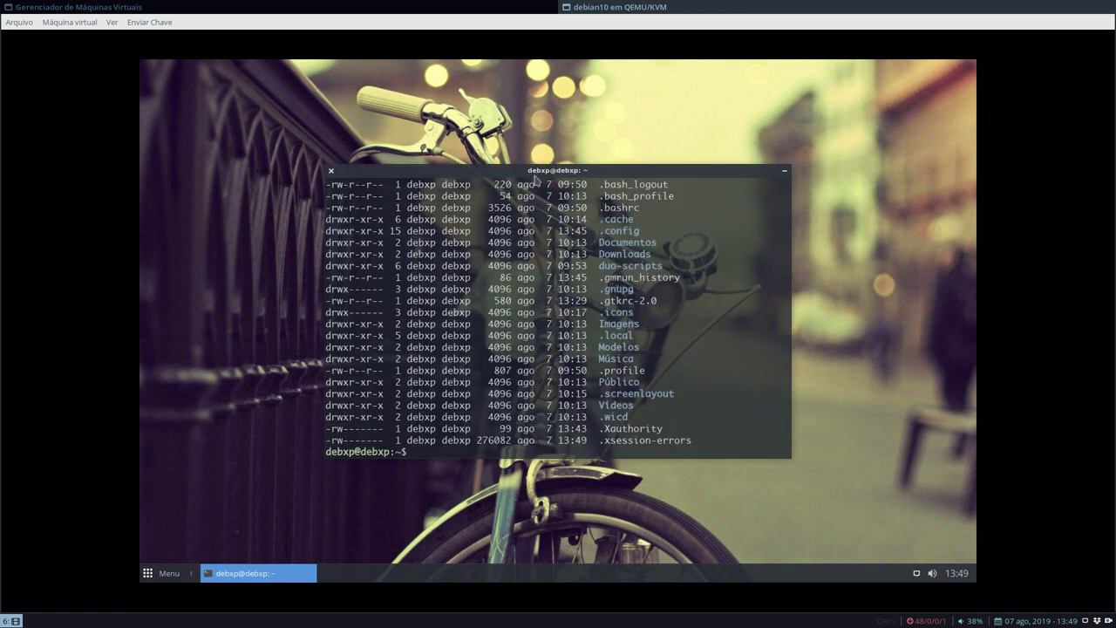
{"action": "left_click_drag", "start_coordinate": [606, 276], "coordinate": [678, 301]}
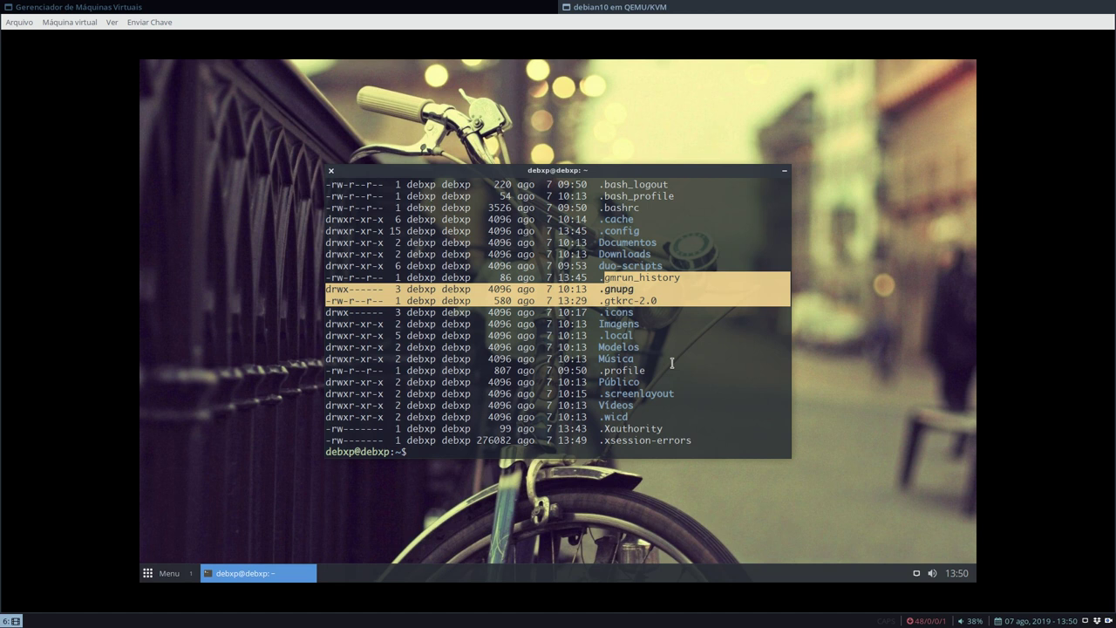
{"action": "left_click", "coordinate": [602, 301]}
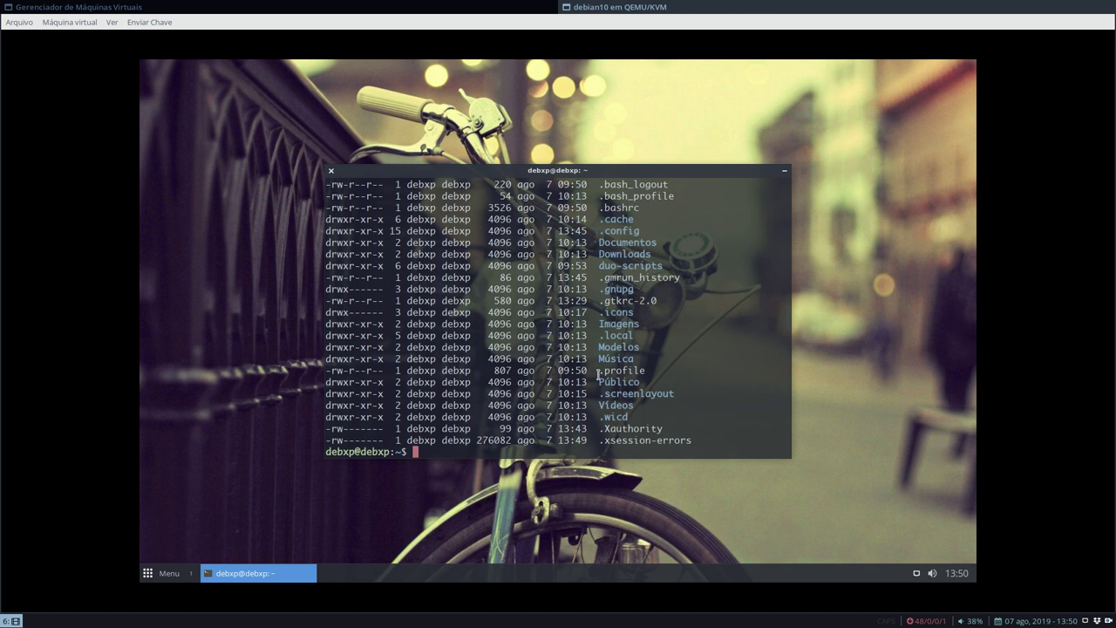
{"action": "left_click", "coordinate": [145, 576]}
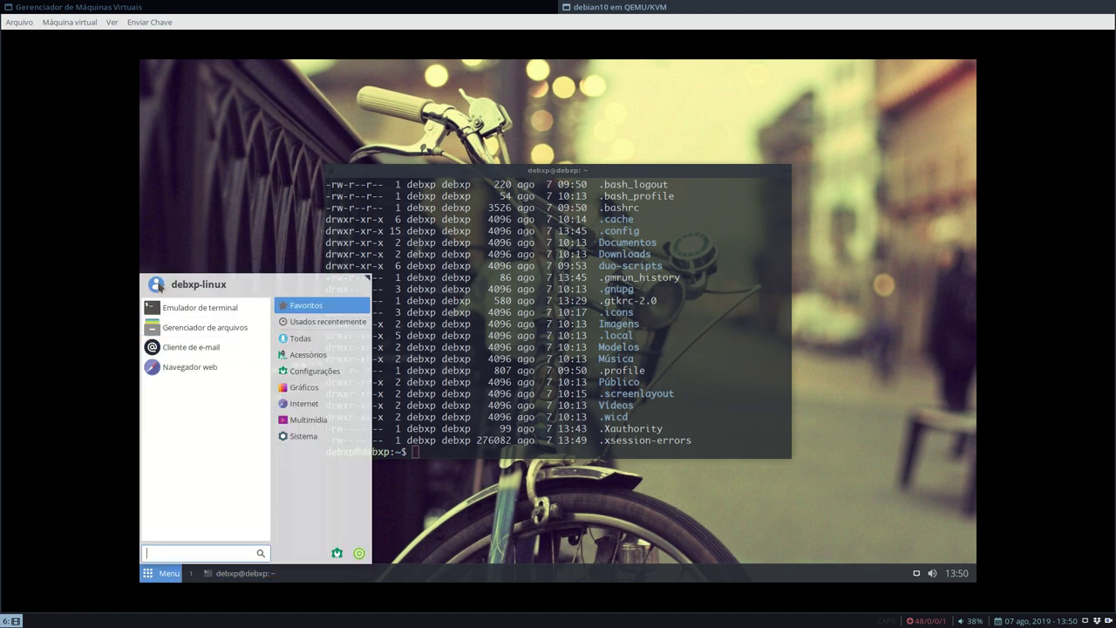
{"action": "left_click", "coordinate": [685, 378]}
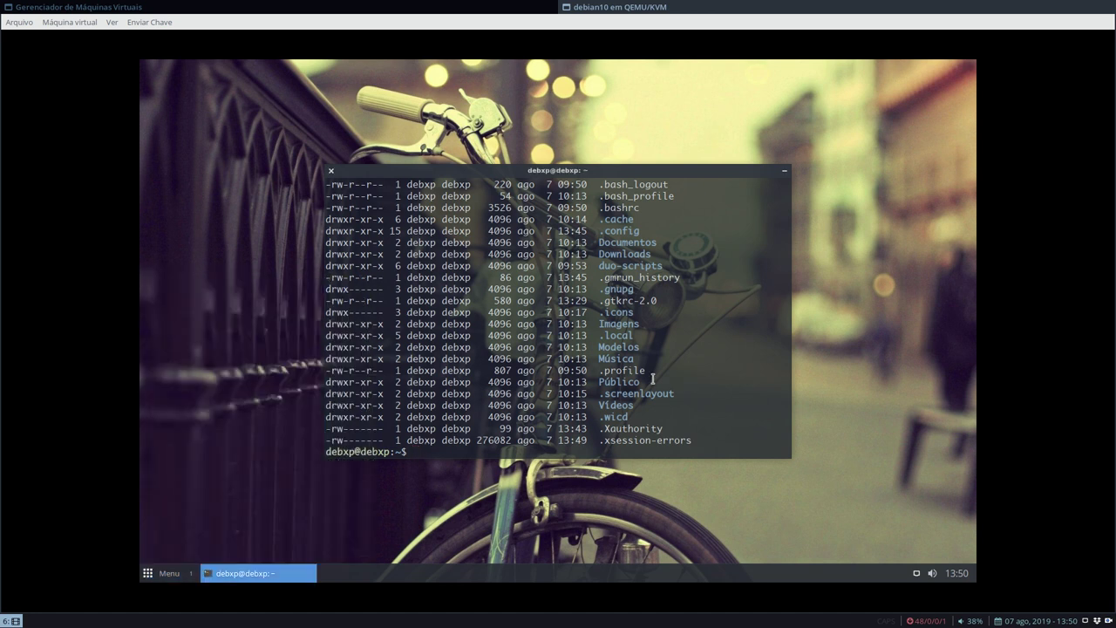
{"action": "left_click", "coordinate": [170, 578]}
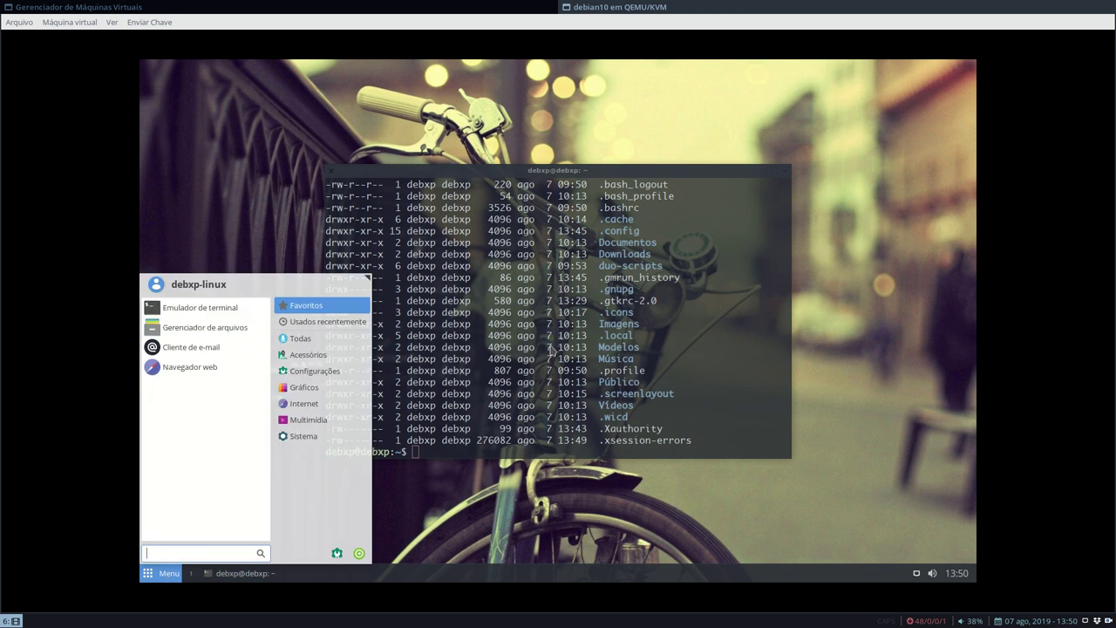
Return to the terminal and refresh the package lists with "sudo apt update", entering the sudo password
{"action": "left_click", "coordinate": [501, 424]}
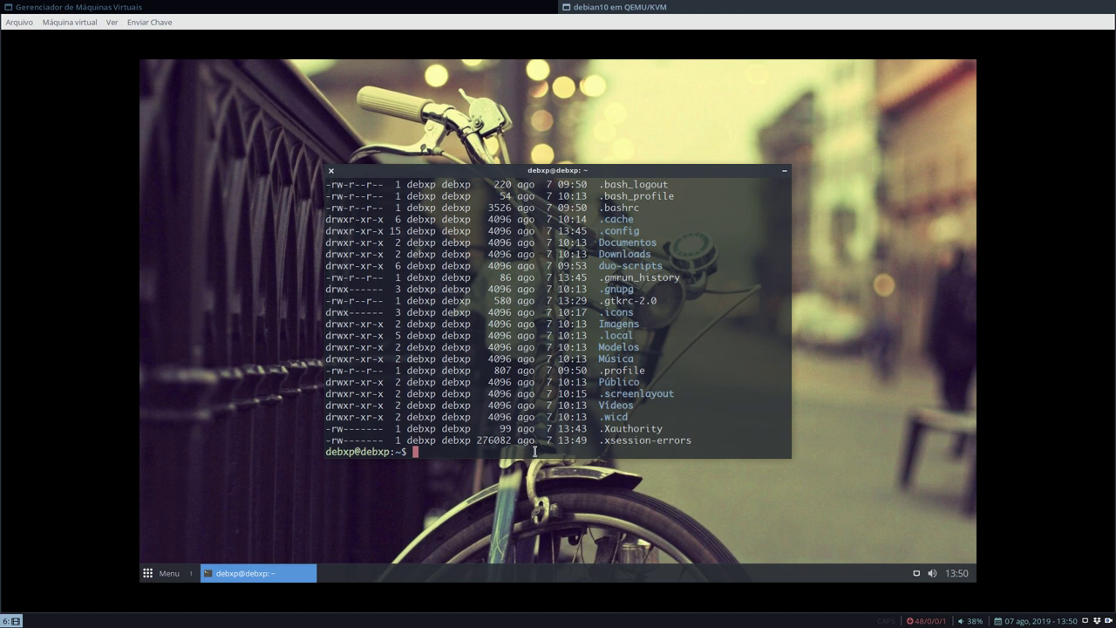
{"action": "type", "text": "sudo apt update"}
{"action": "key", "text": "Return"}
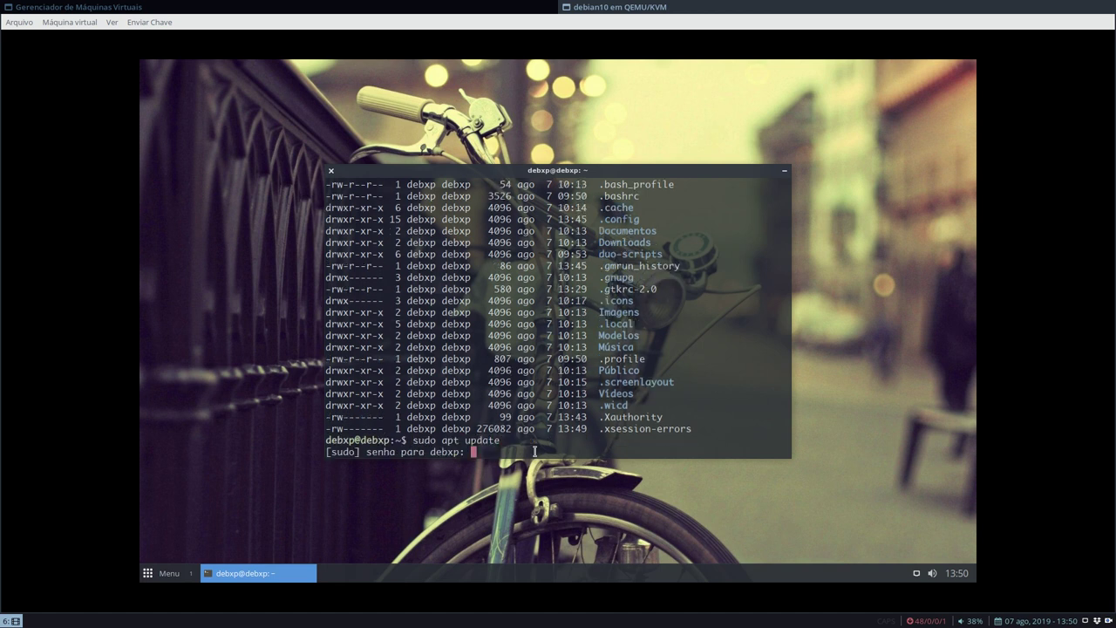
{"action": "key", "text": "Return"}
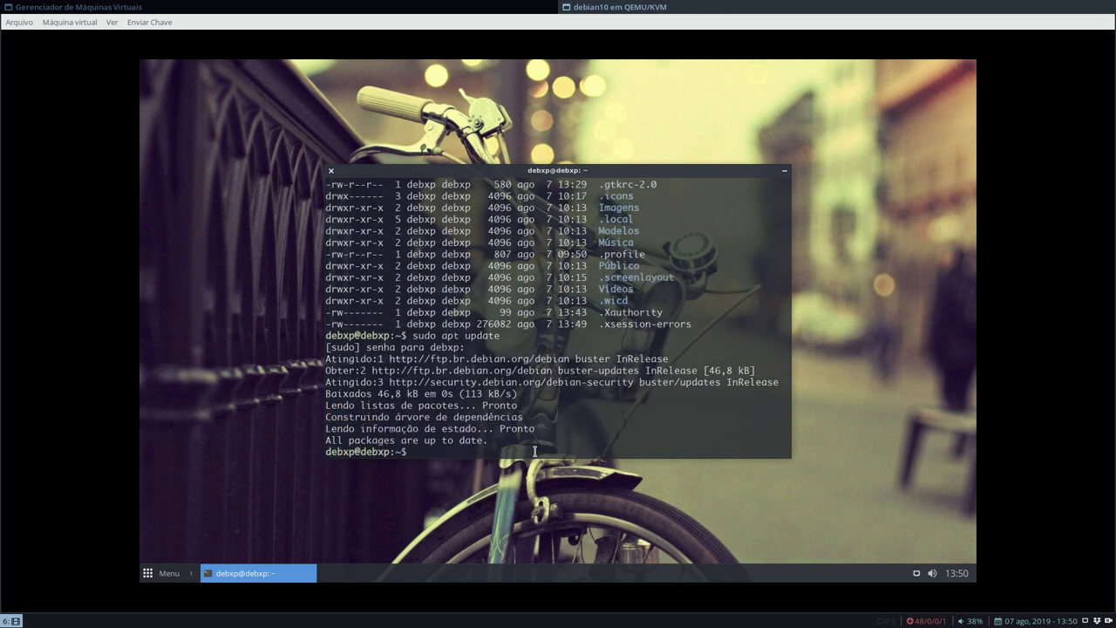
Try to install the mugshot package with "sudo apt install mugshot" and close the terminal
{"action": "type", "text": "sudo apt install mugshot"}
{"action": "key", "text": "Return"}
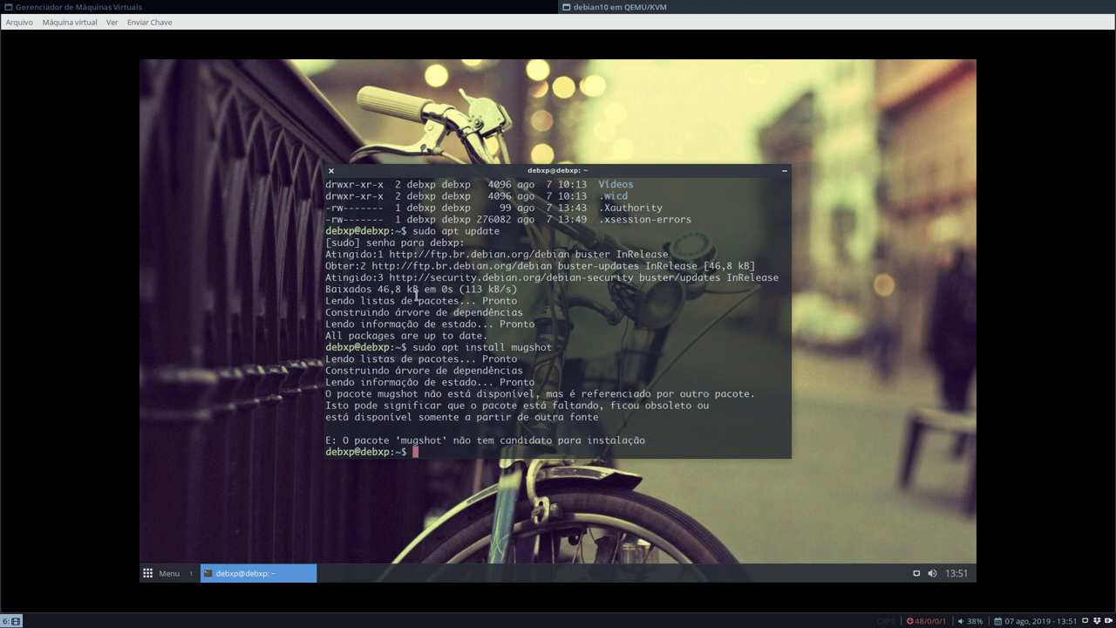
{"action": "left_click_drag", "start_coordinate": [337, 170], "coordinate": [336, 170]}
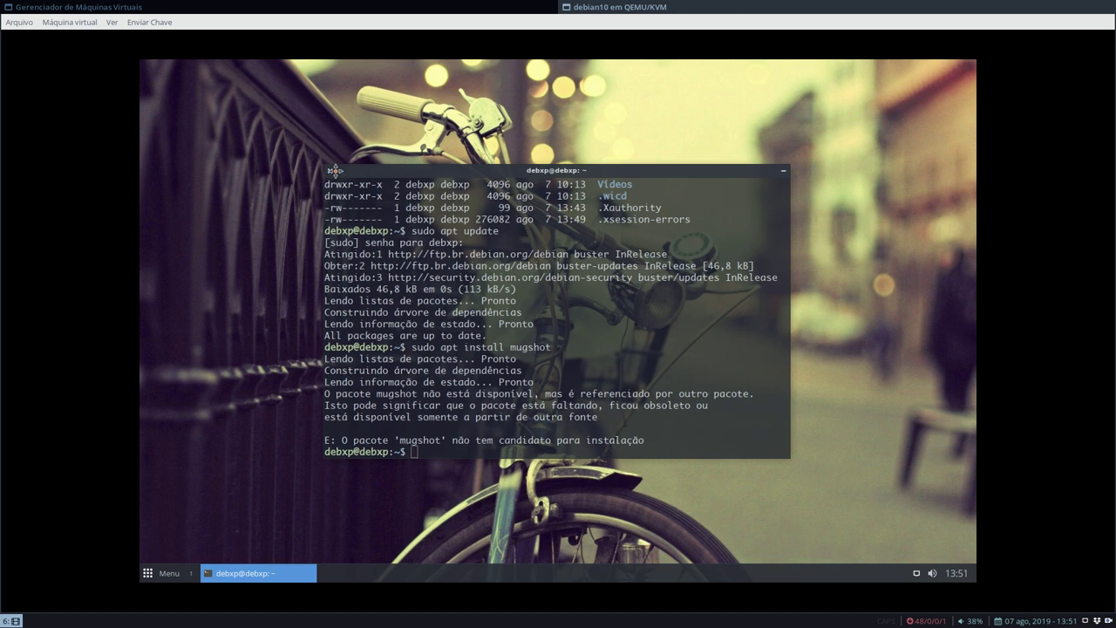
{"action": "key", "text": "alt+F4"}
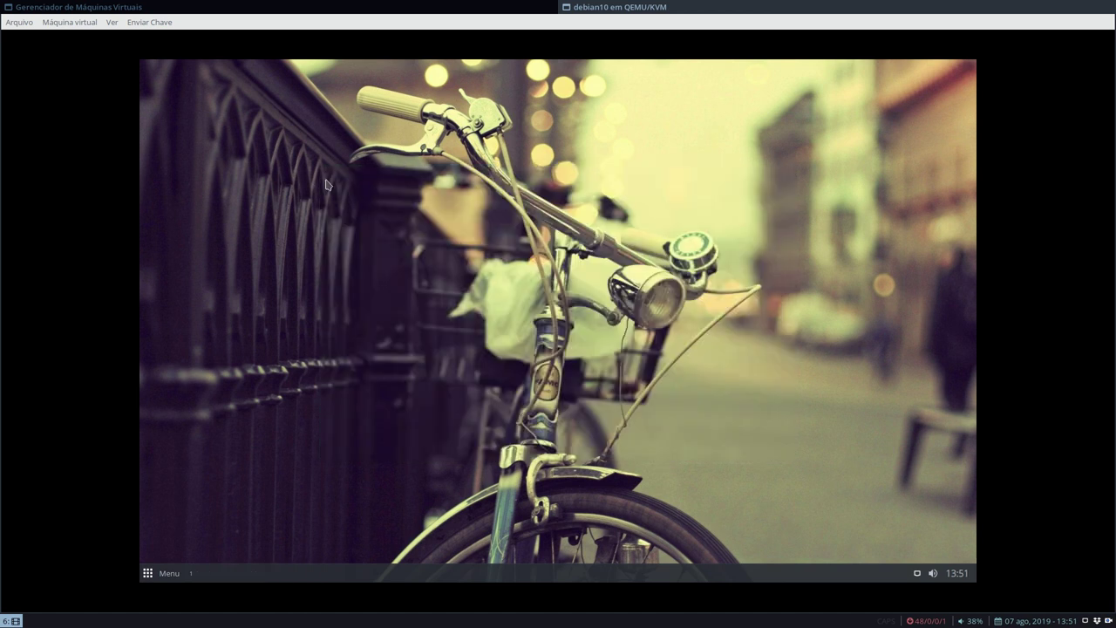
Open the file manager at the home folder and go into the duo-scripts folder
{"action": "left_click", "coordinate": [165, 573]}
{"action": "left_click", "coordinate": [187, 328]}
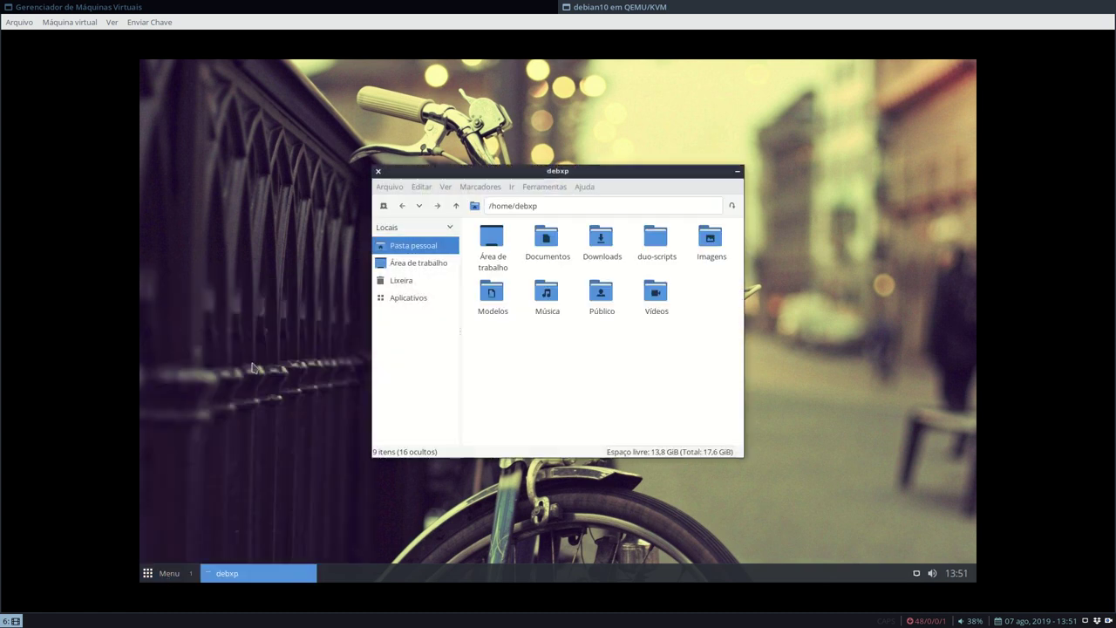
{"action": "double_click", "coordinate": [662, 247]}
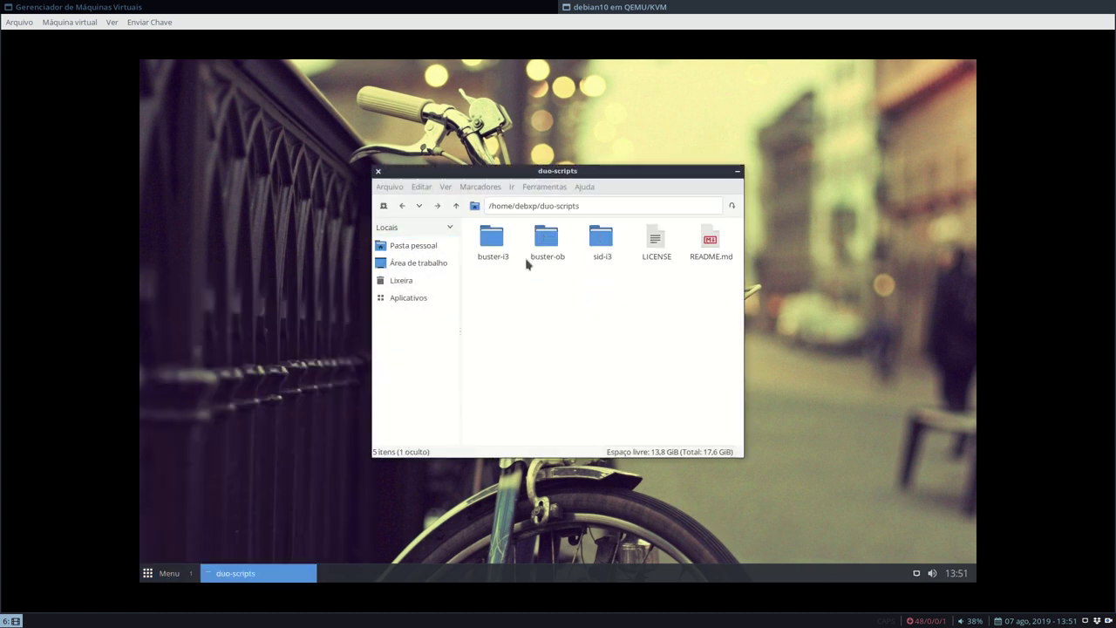